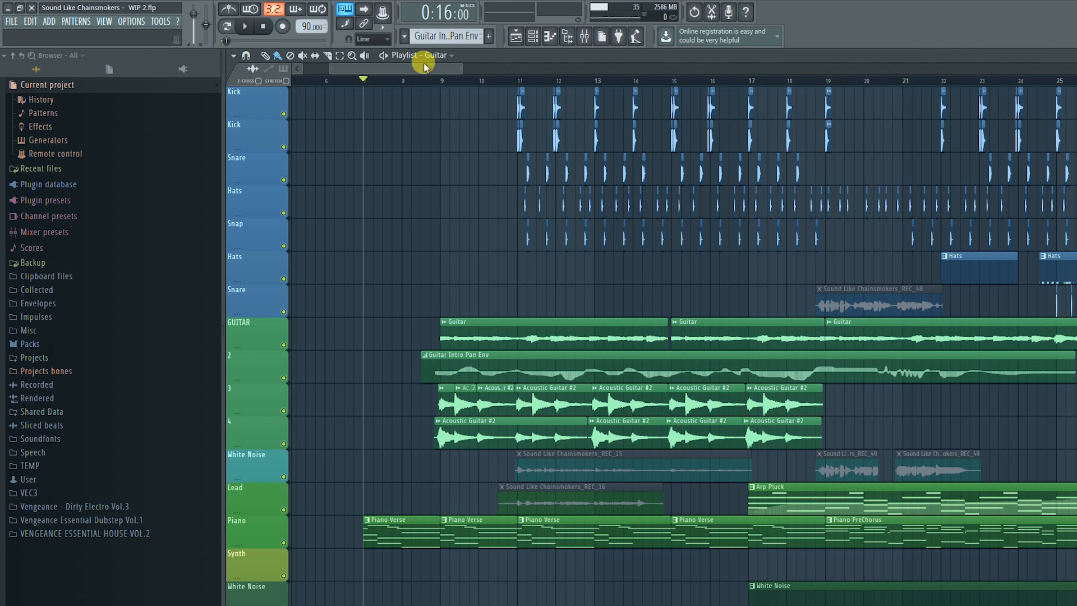
- Play the arrangement from bar 7 and look over its drum, guitar, piano and vocal tracks
drag(463, 62, 647, 62)
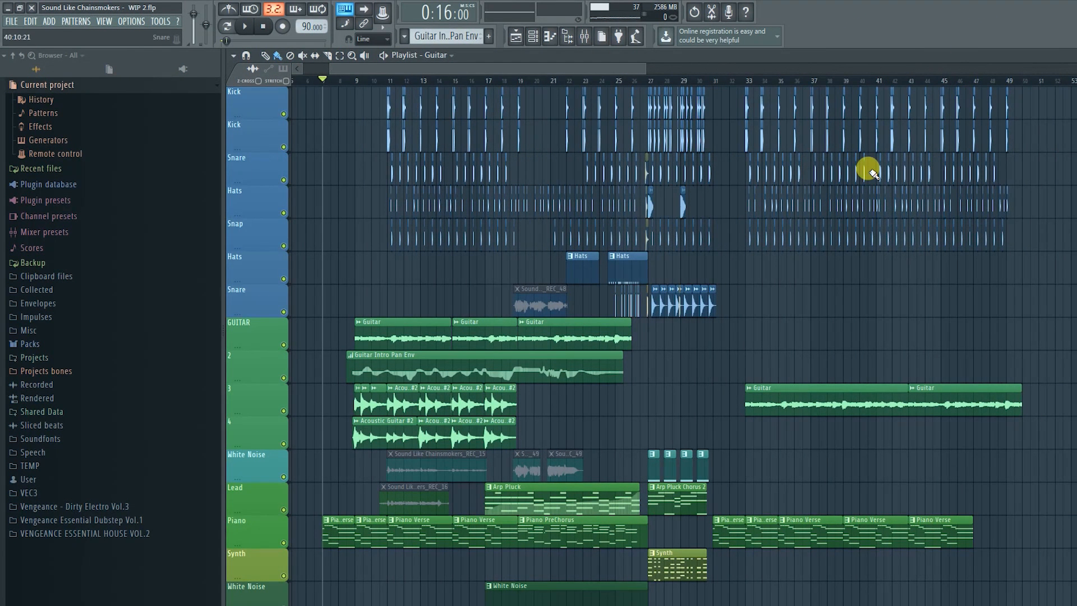
key(space)
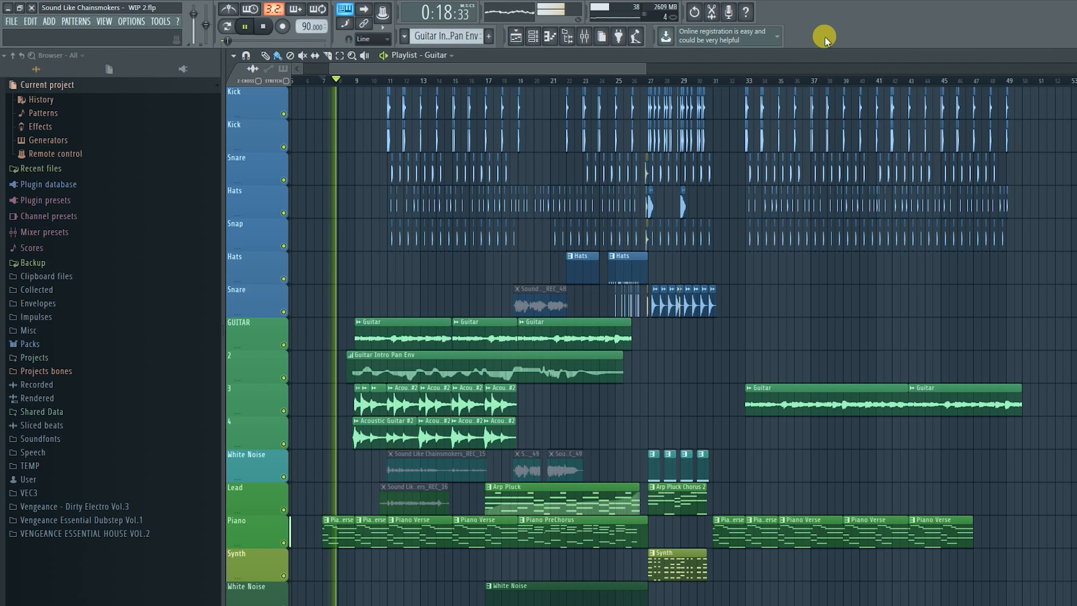
scroll(374, 247, up, 3)
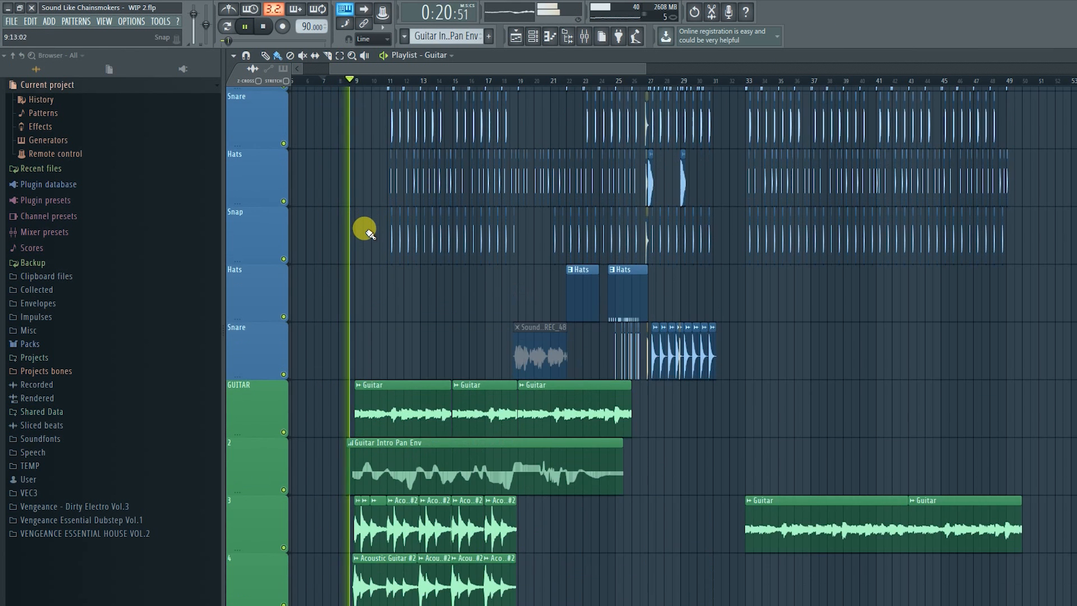
scroll(372, 232, up, 4)
scroll(387, 237, up, 2)
scroll(431, 247, down, 5)
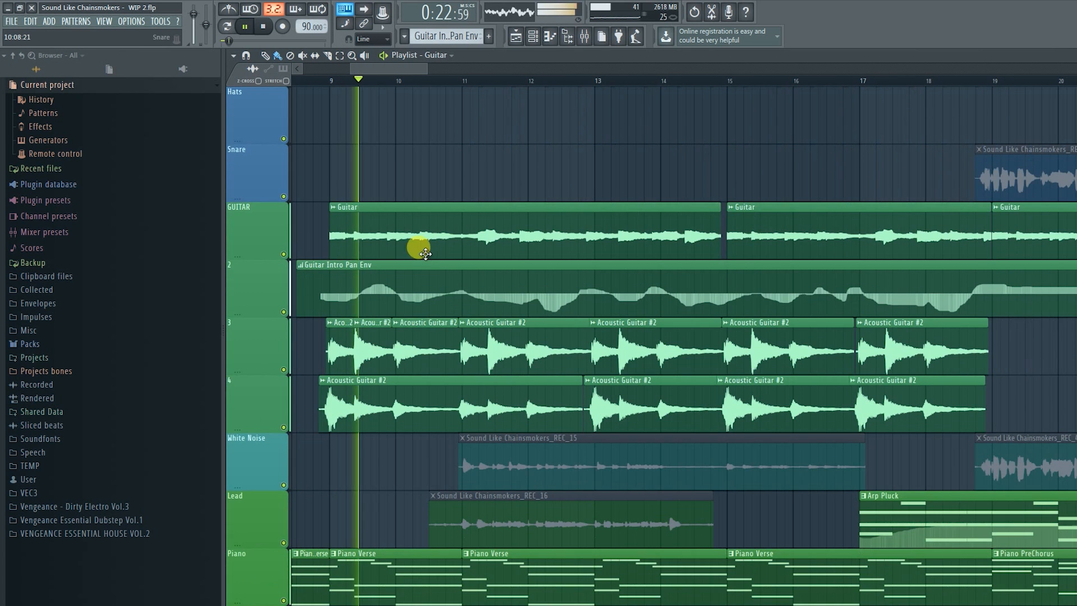
scroll(501, 365, down, 3)
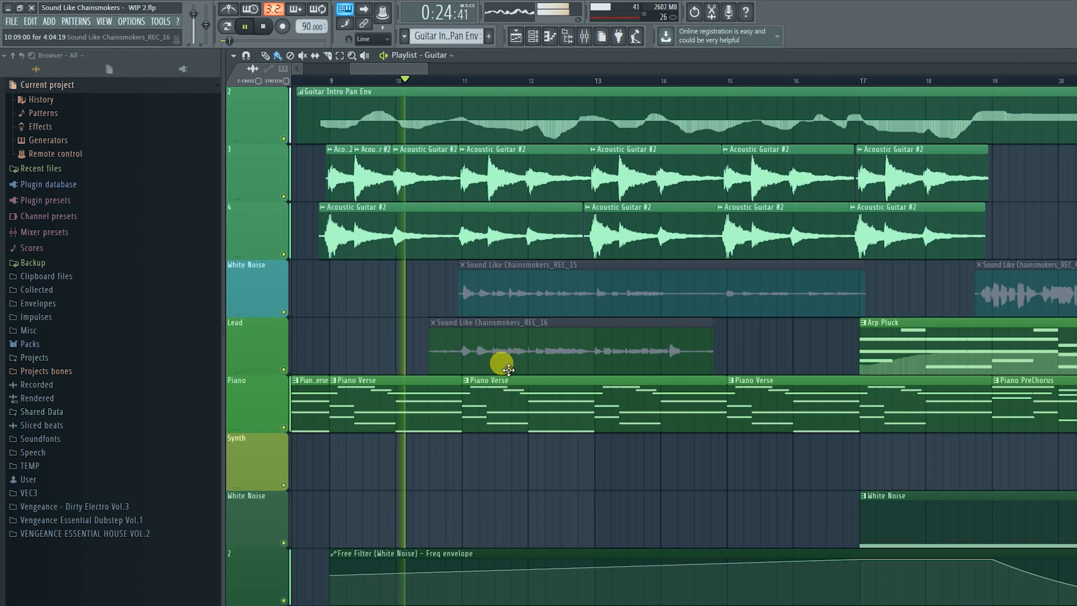
scroll(505, 353, down, 12)
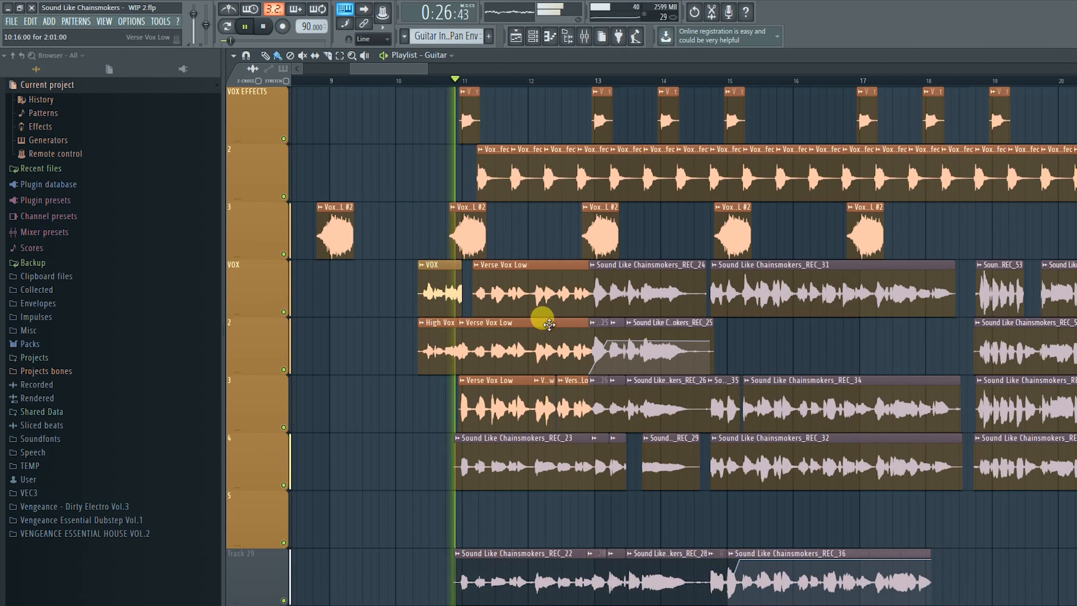
scroll(663, 241, down, 4)
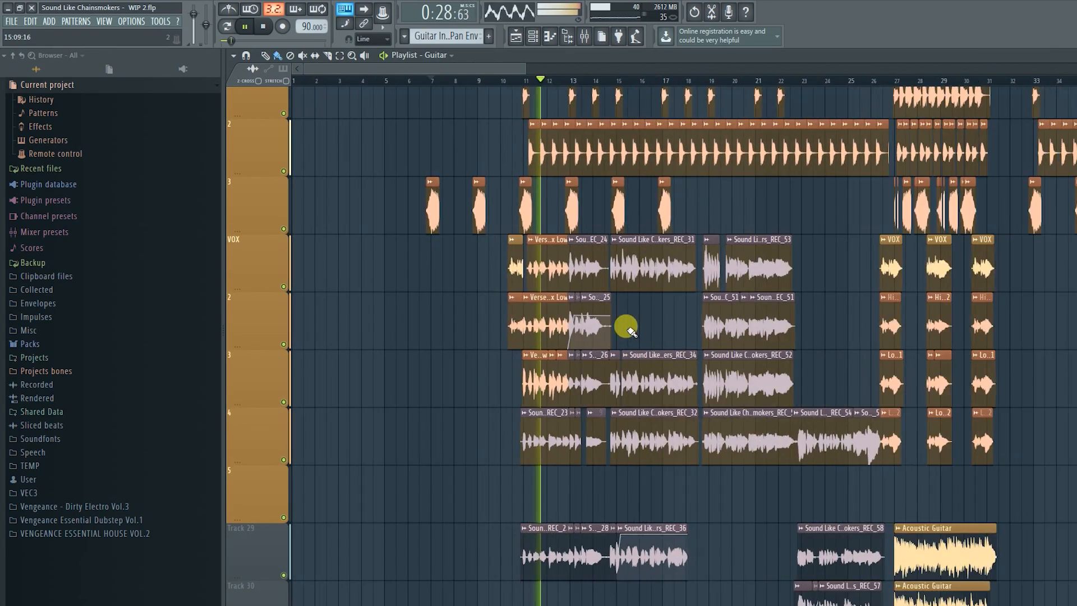
scroll(631, 331, down, 4)
scroll(638, 347, down, 2)
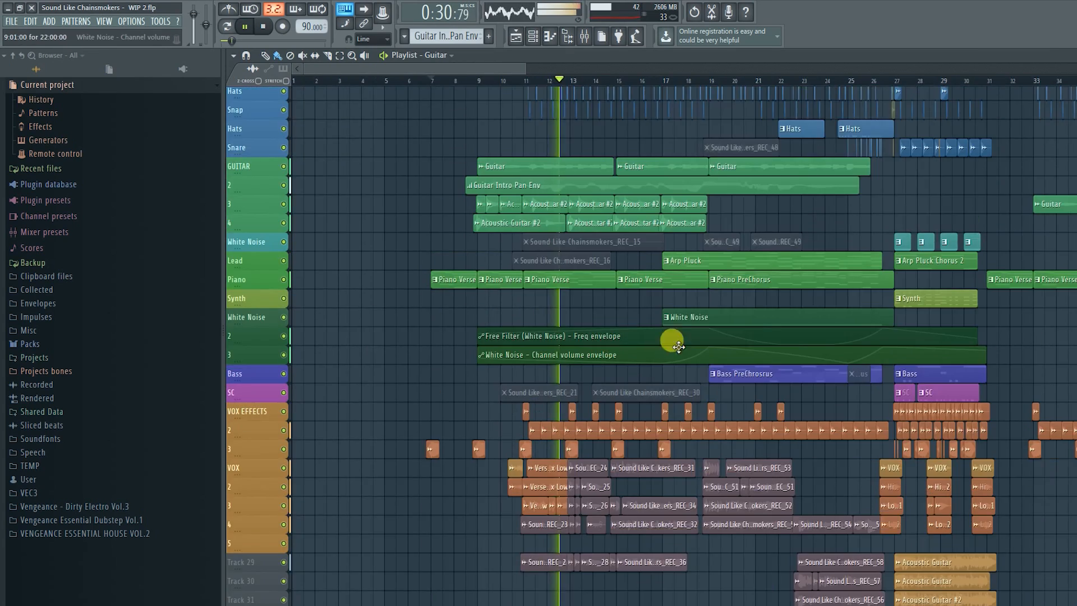
scroll(638, 347, up, 6)
drag(578, 271, 603, 294)
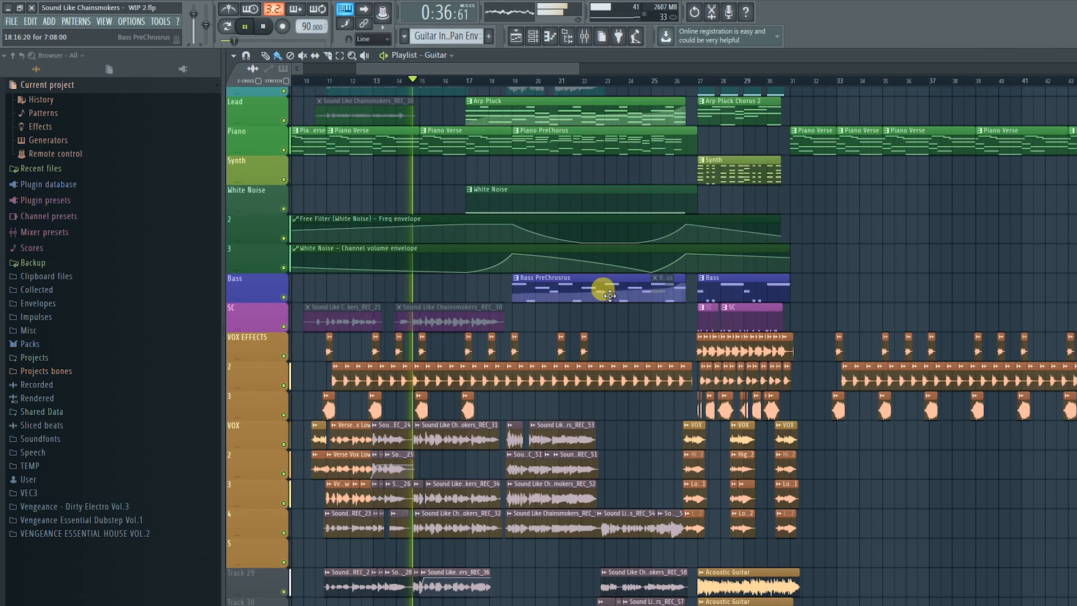
- Examine the pre-chorus clips around bars 19 to 23, from the guitar tracks down to the vocal and automation tracks
key(alt+Tab)
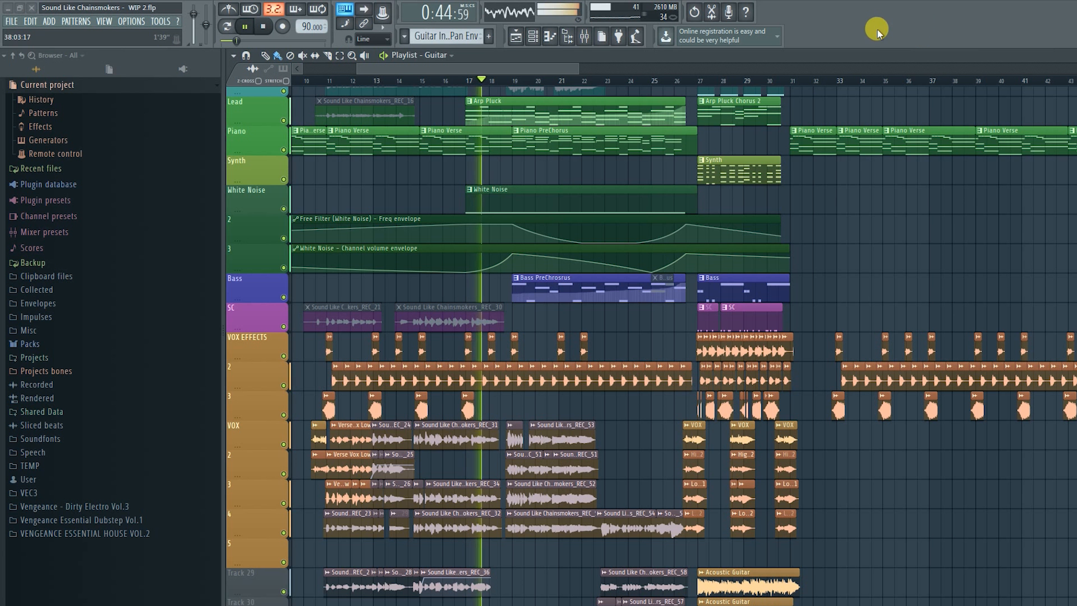
scroll(440, 284, up, 2)
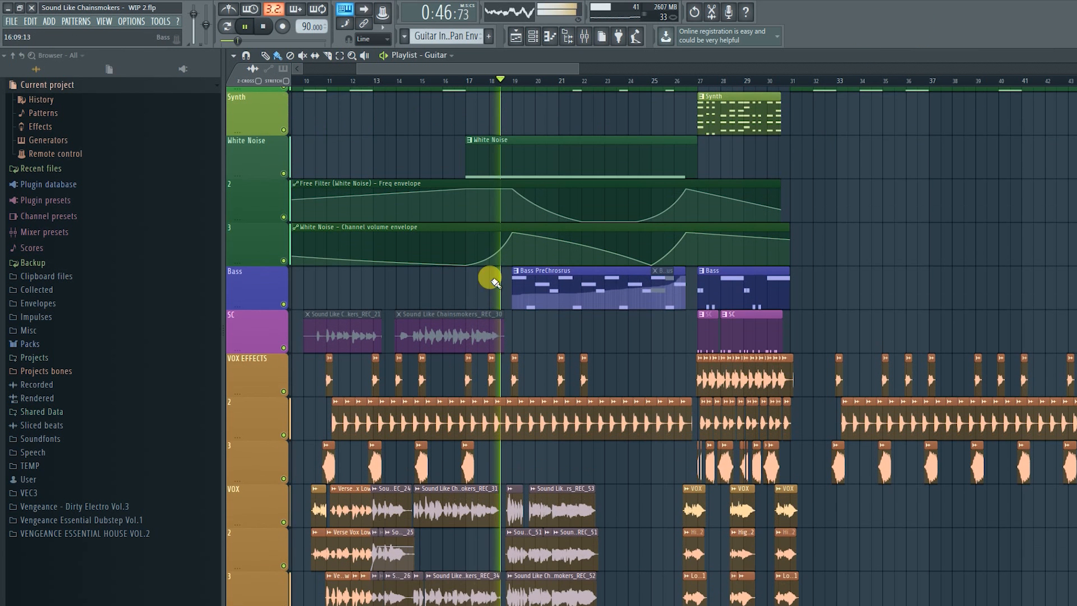
scroll(508, 272, up, 2)
scroll(521, 274, up, 5)
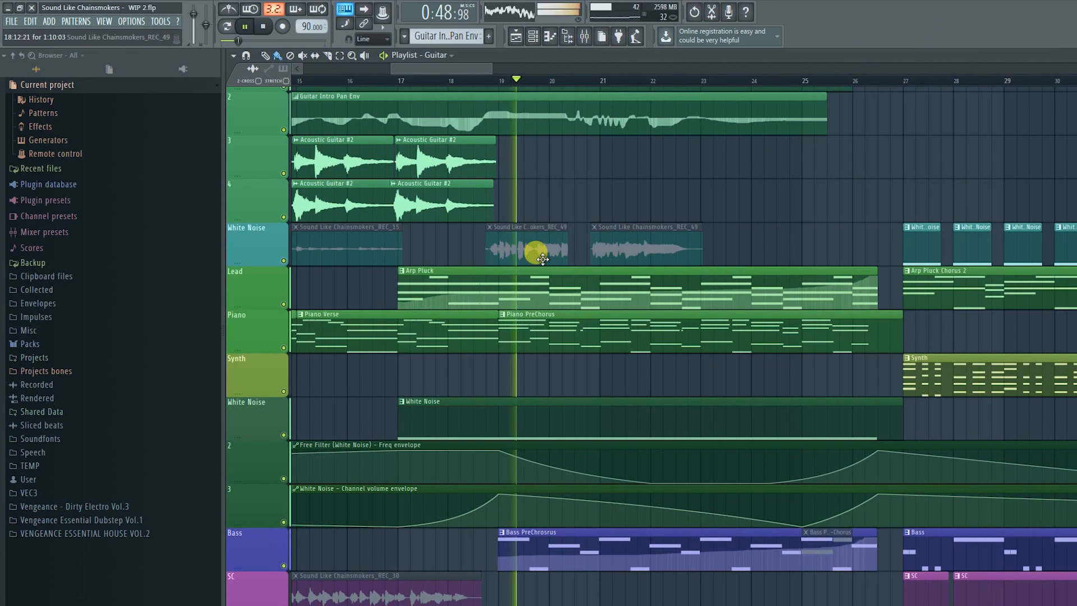
scroll(649, 266, up, 5)
scroll(574, 326, up, 3)
scroll(595, 333, up, 2)
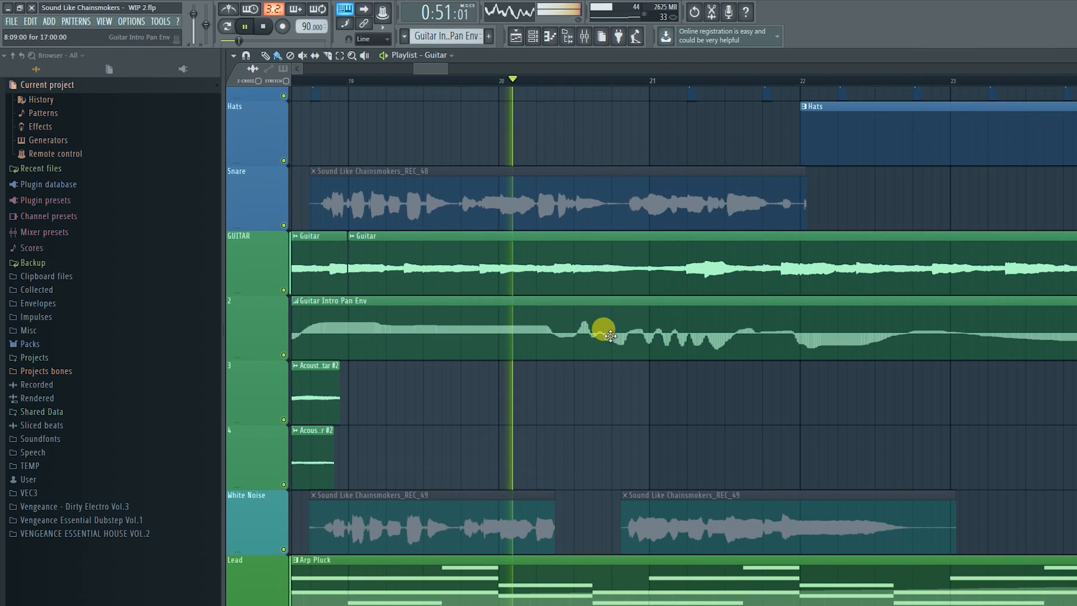
scroll(726, 409, down, 8)
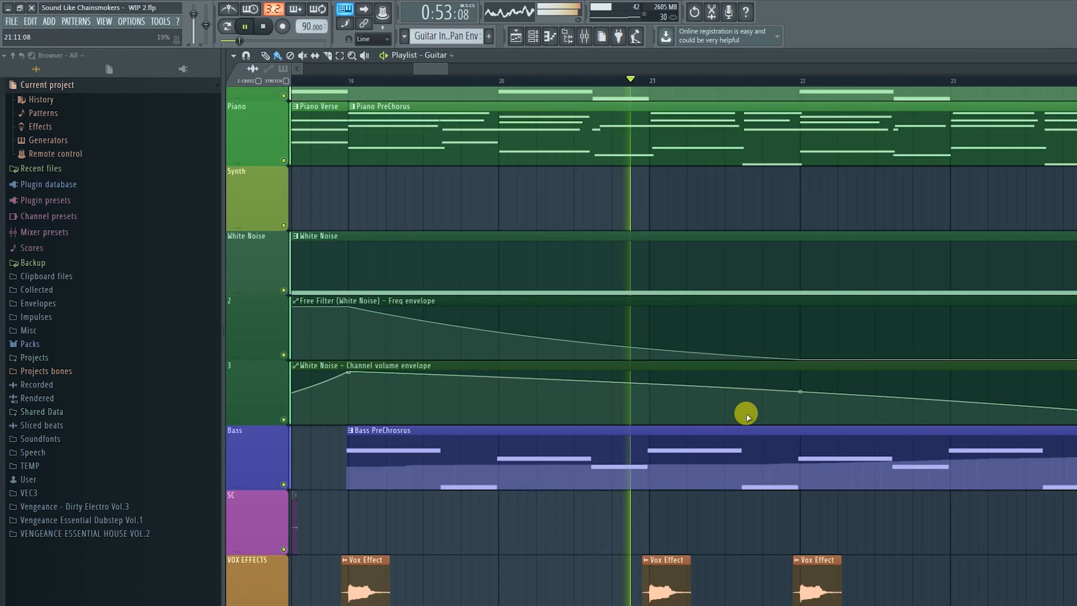
scroll(696, 388, down, 5)
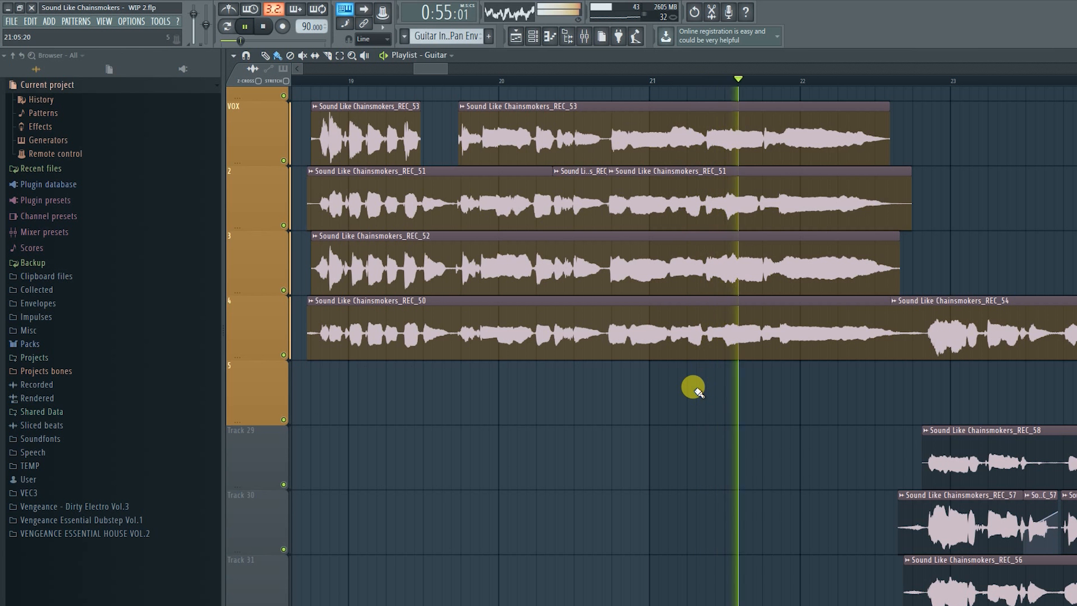
scroll(685, 385, down, 5)
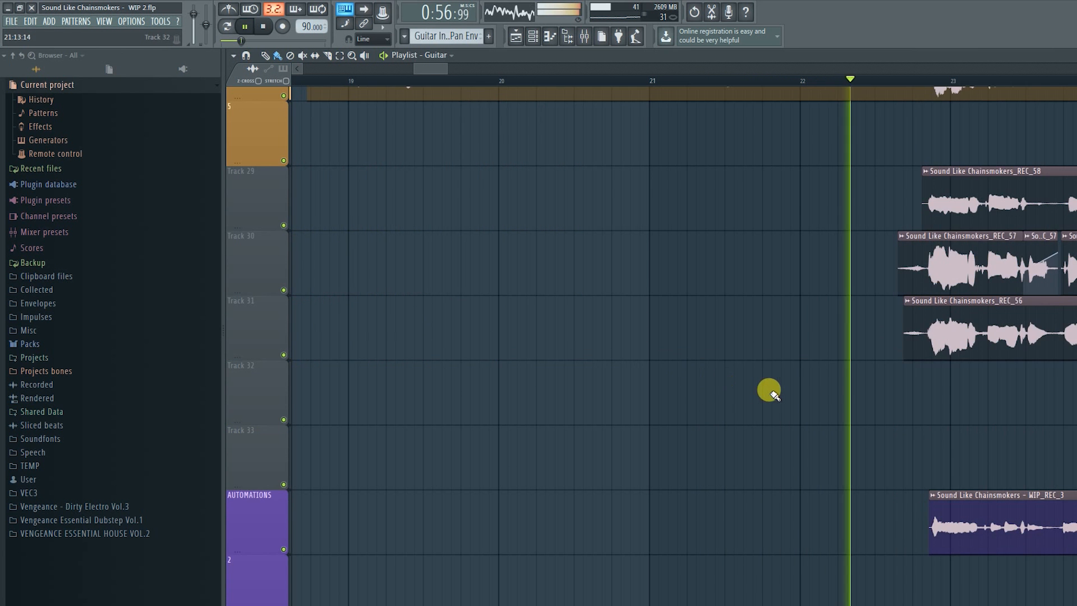
scroll(653, 368, down, 2)
scroll(651, 366, down, 2)
scroll(653, 364, down, 2)
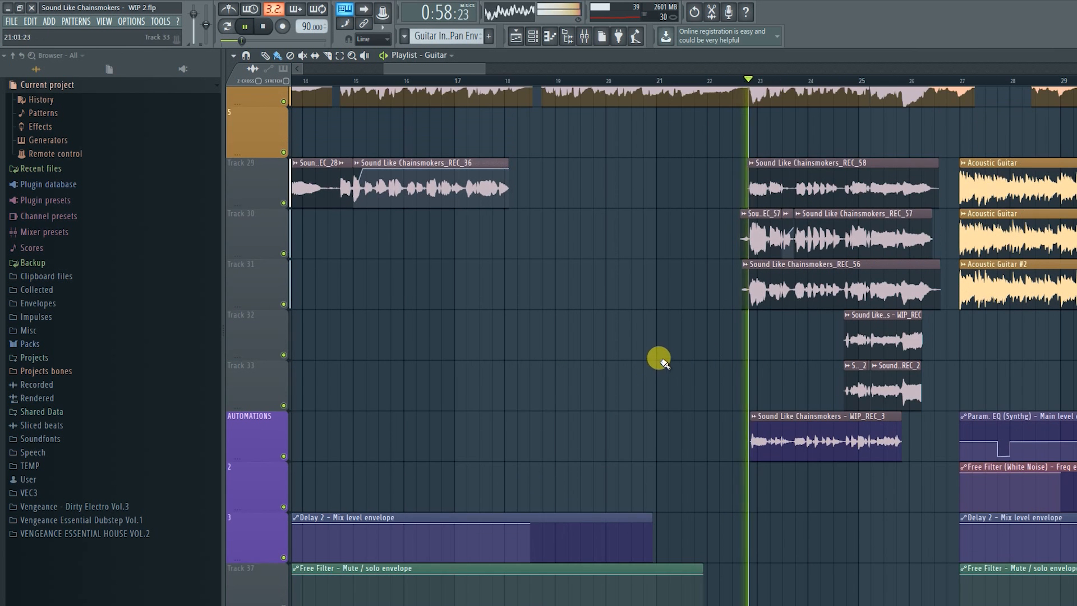
scroll(752, 359, down, 3)
scroll(750, 355, up, 5)
scroll(671, 365, down, 3)
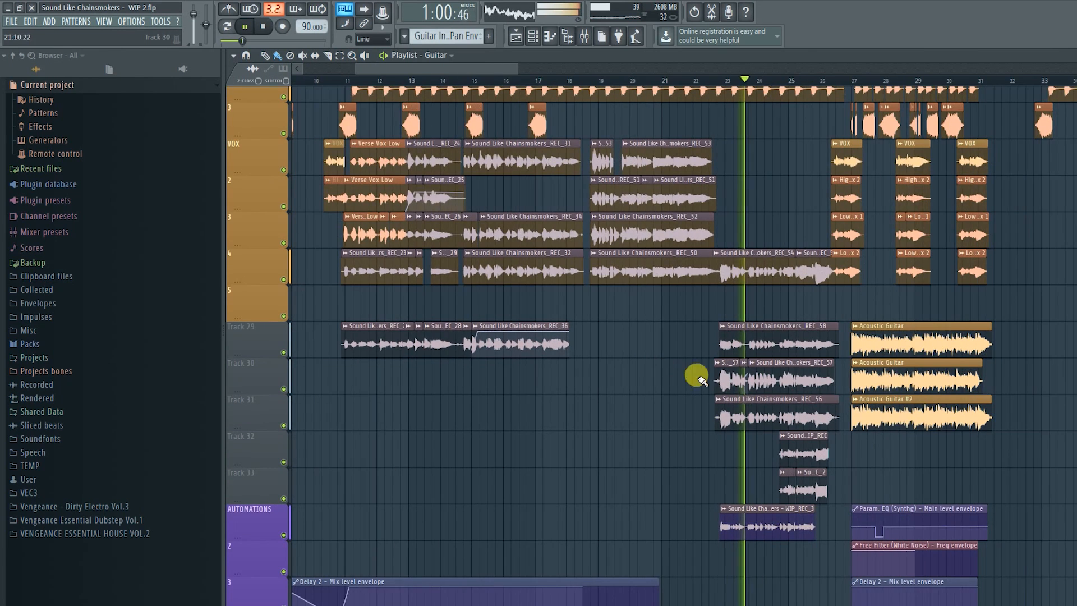
- Follow the playback into the chorus at bars 27 to 31, examining its vocal, bass, synth and lead tracks
scroll(878, 356, up, 1)
scroll(650, 353, right, 6)
scroll(630, 344, up, 1)
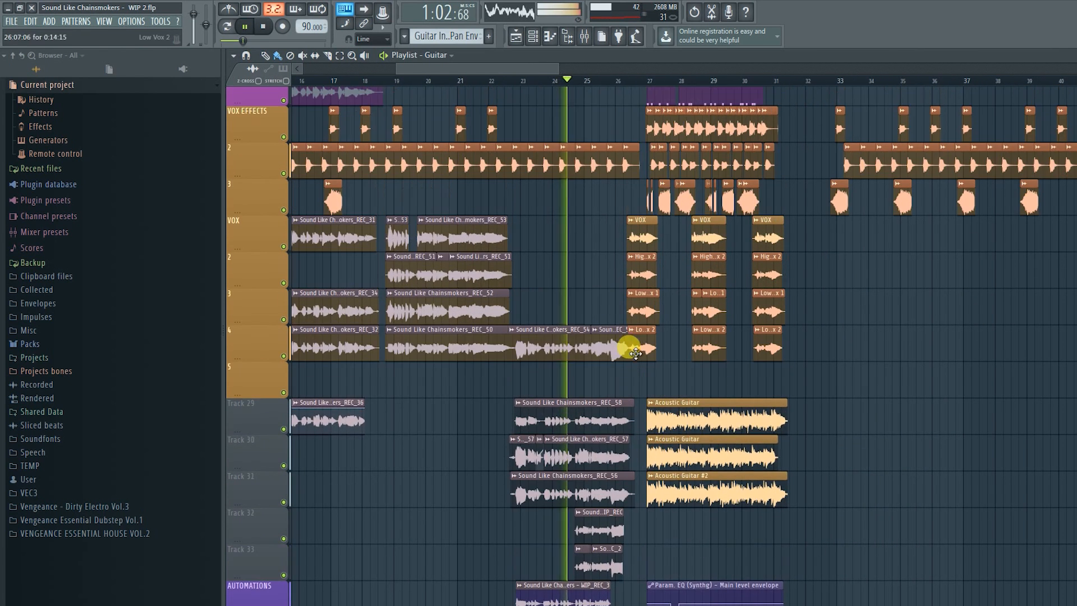
scroll(610, 307, up, 2)
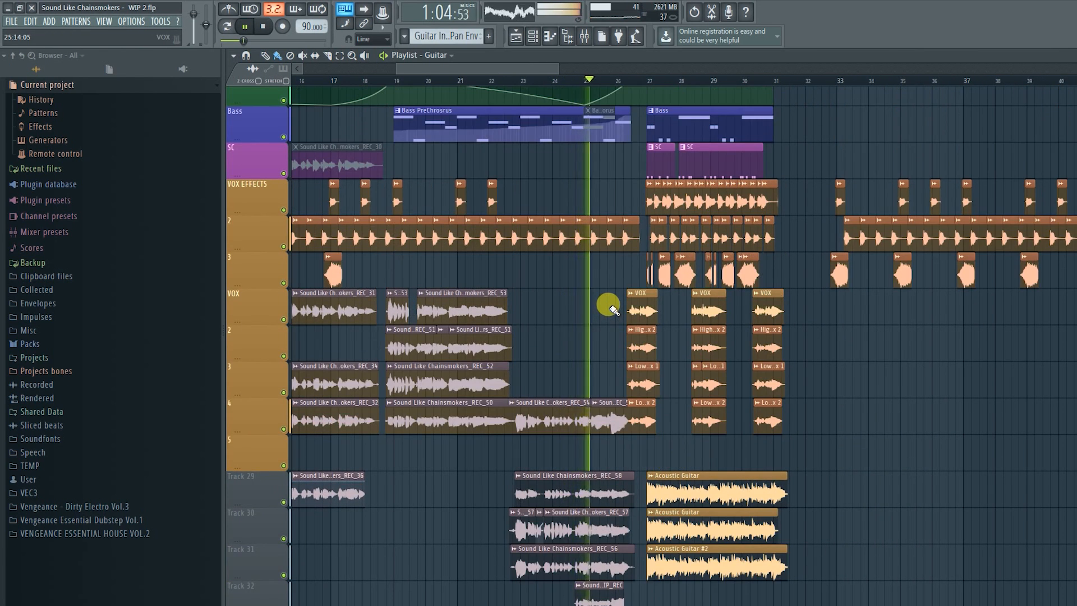
scroll(627, 303, down, 7)
scroll(620, 313, up, 12)
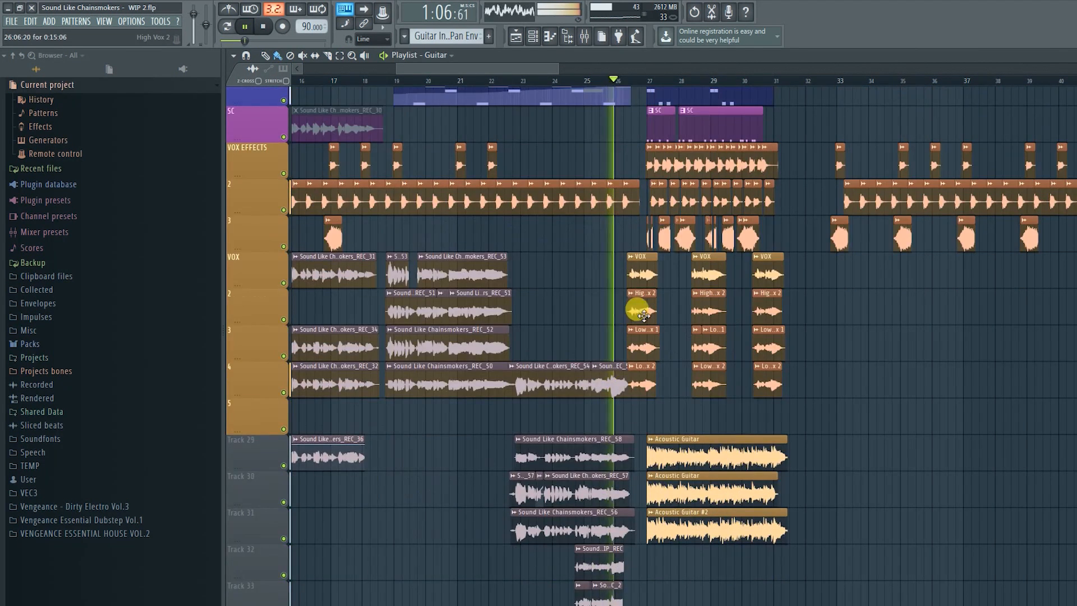
scroll(648, 315, up, 2)
scroll(527, 78, right, 4)
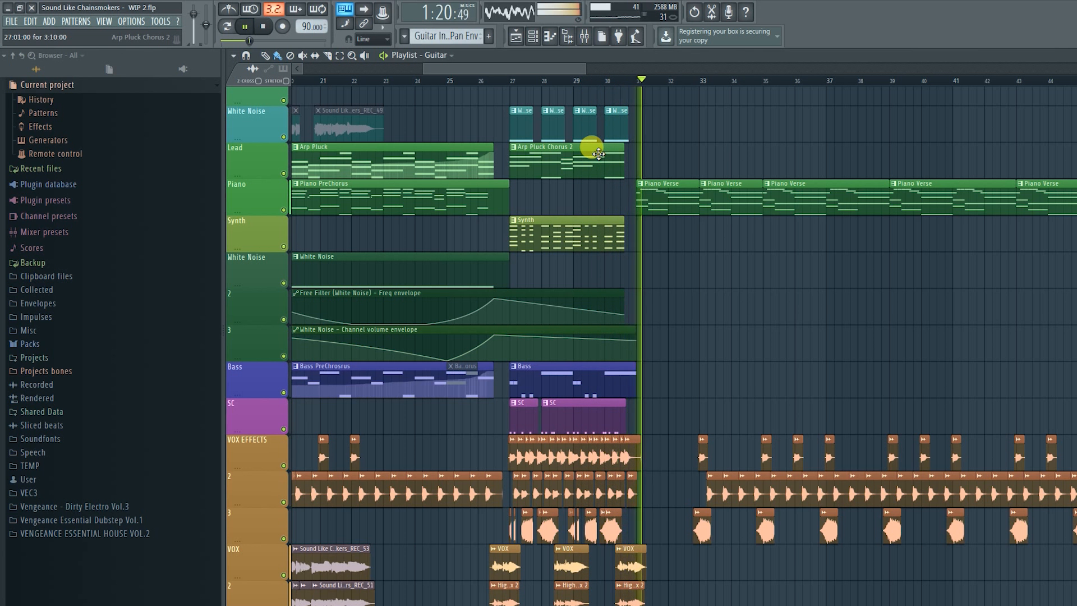
- Try to solo the Piano track, stop the playback and restore all playlist tracks
right_click(284, 210)
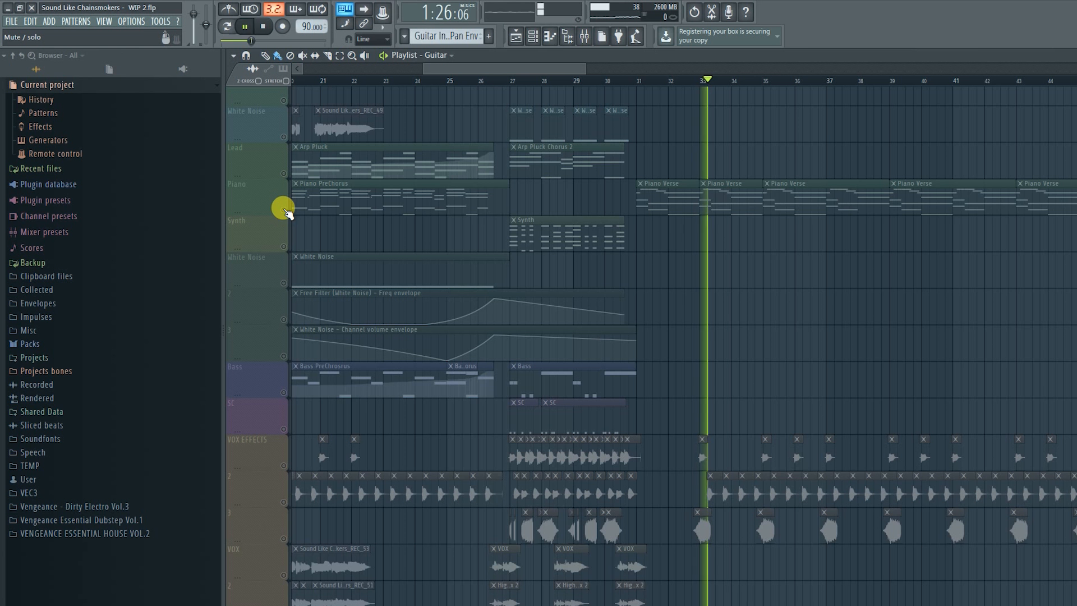
key(space)
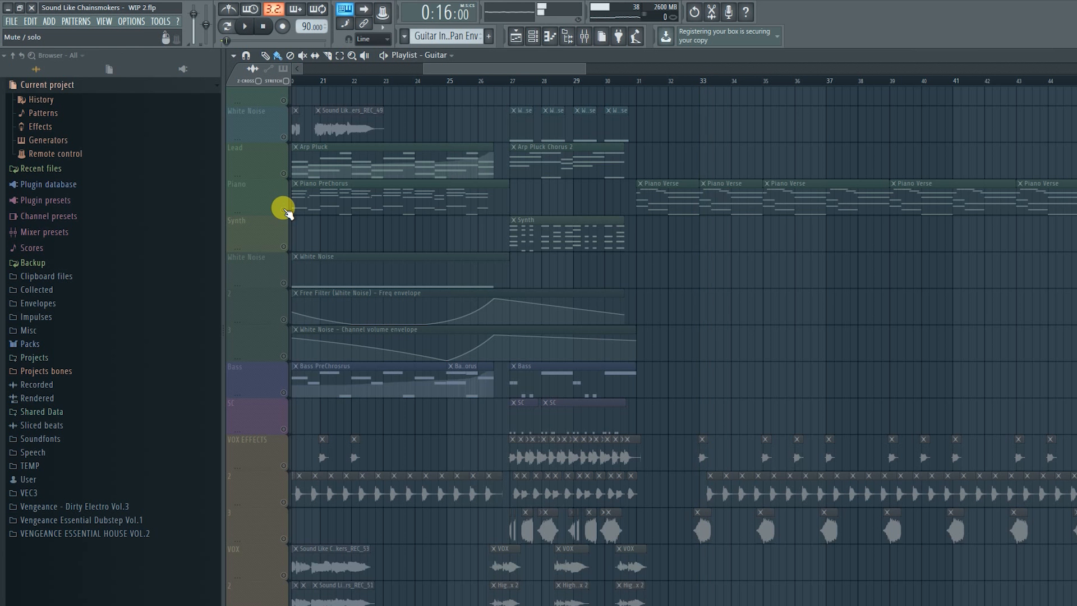
right_click(284, 210)
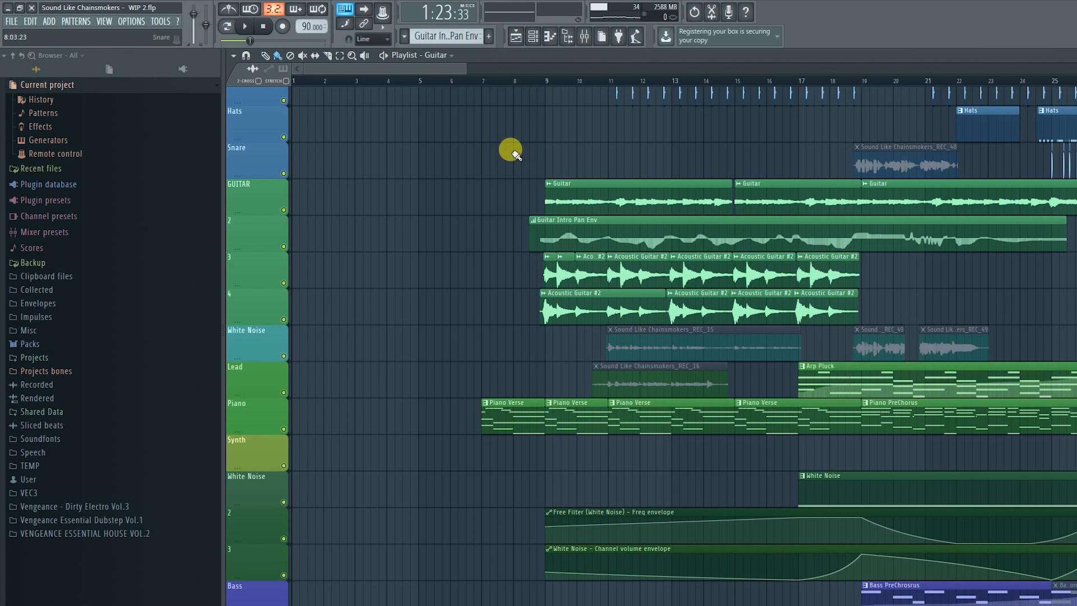
- Solo the four GUITAR group tracks and play them from bar 9
scroll(527, 146, up, 3)
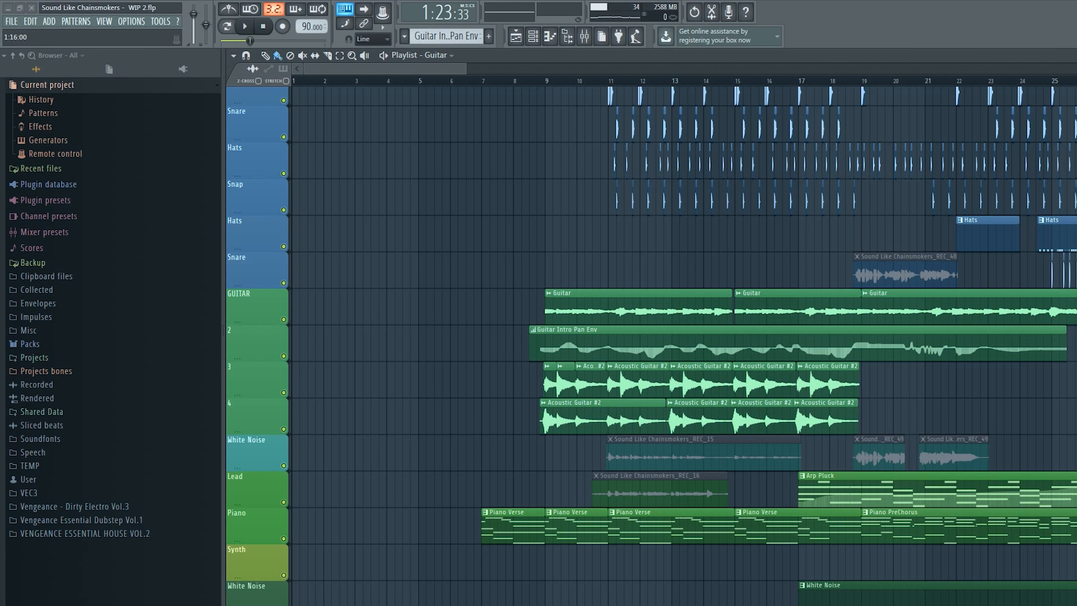
click(545, 80)
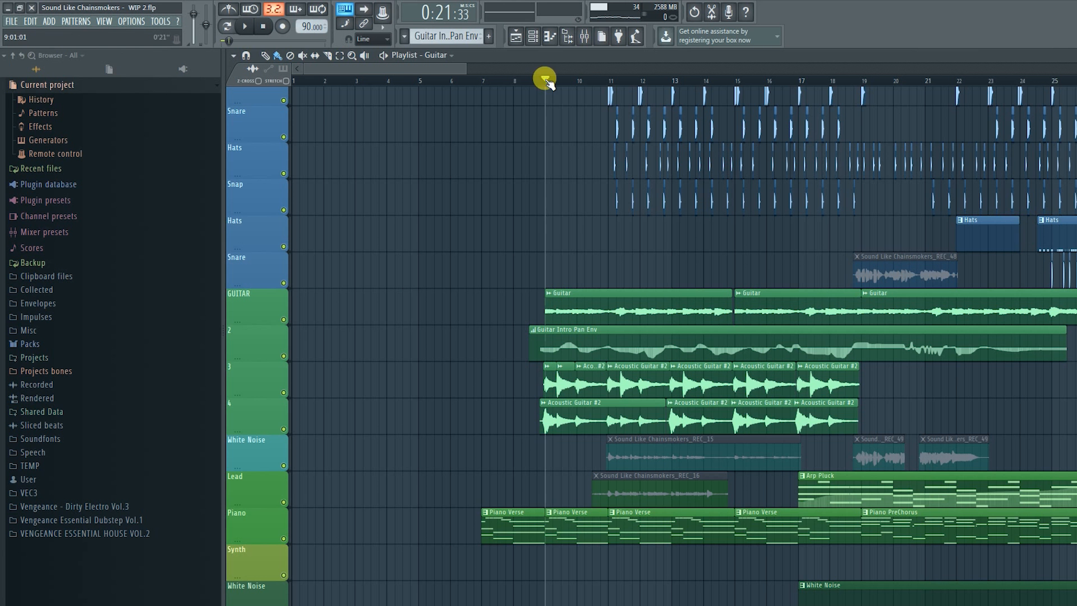
drag(288, 296, 288, 425)
key(space)
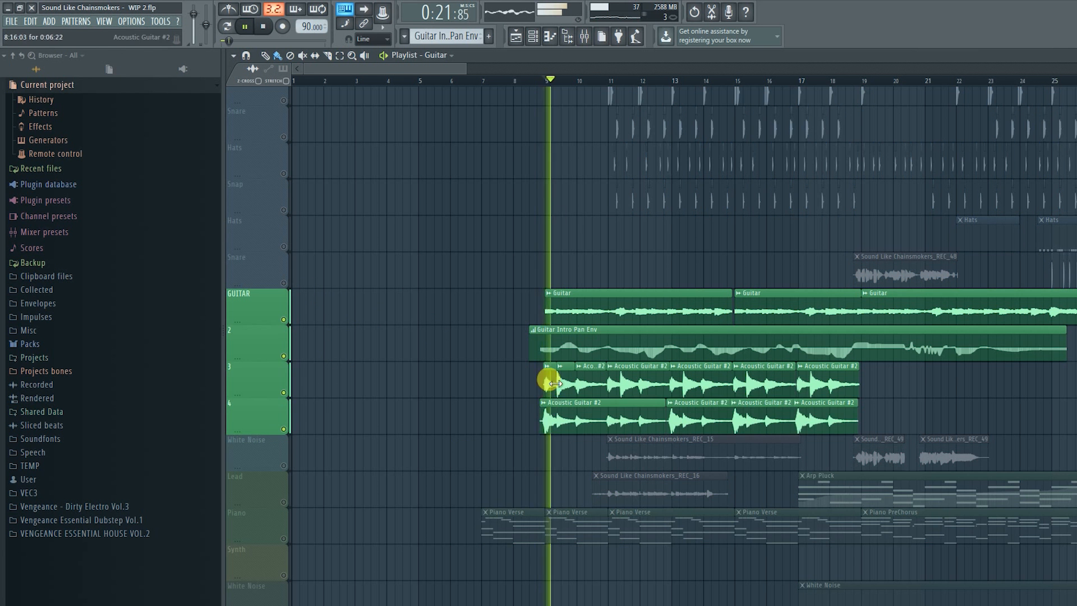
scroll(558, 336, down, 4)
scroll(582, 243, up, 5)
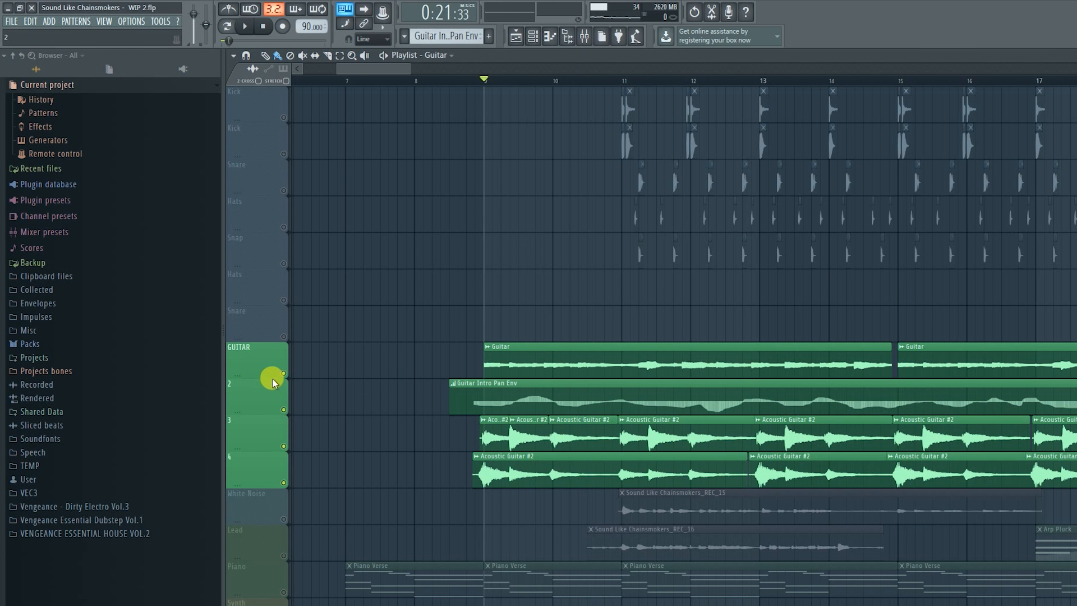
- Solo only the first GUITAR track, play it briefly from bar 9 and stop
click(284, 373)
key(space)
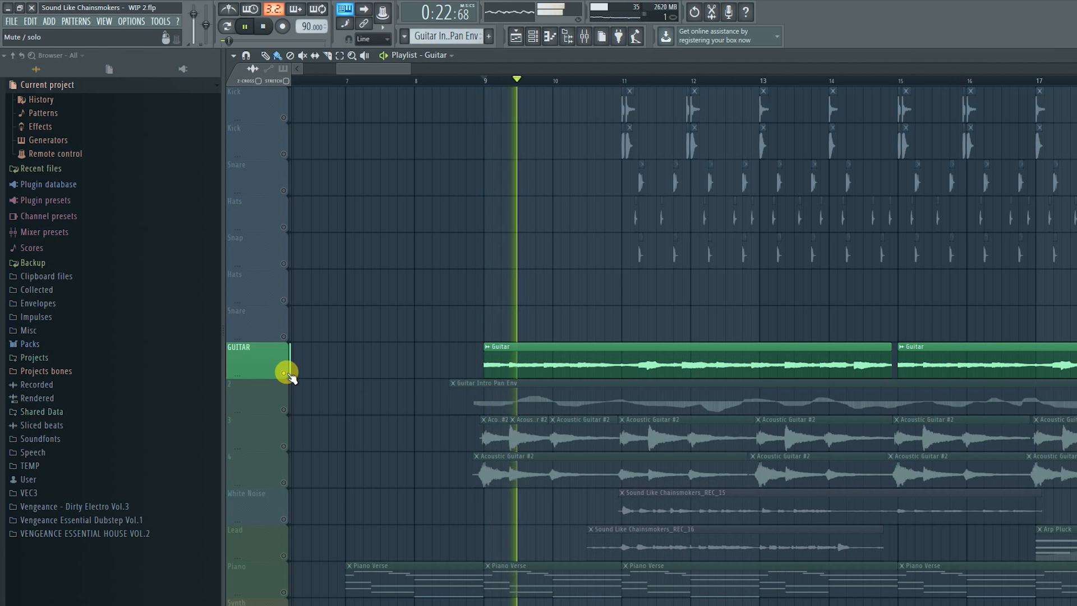
key(space)
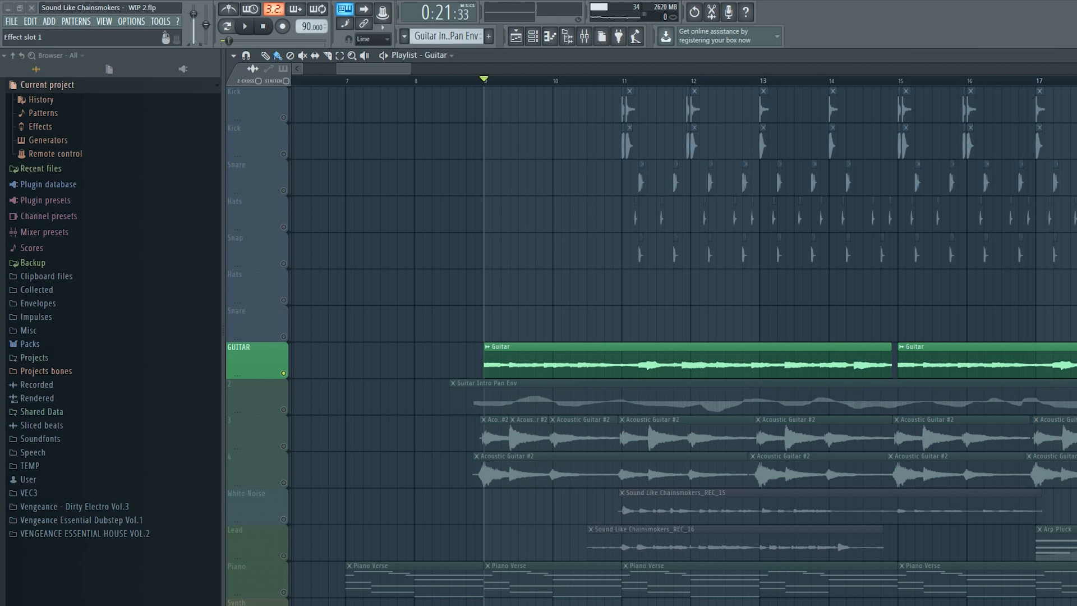
- Bring up the mixer and inspect the Fruity Reeverb effect on the Guitar insert
drag(1076, 291, 670, 254)
click(982, 290)
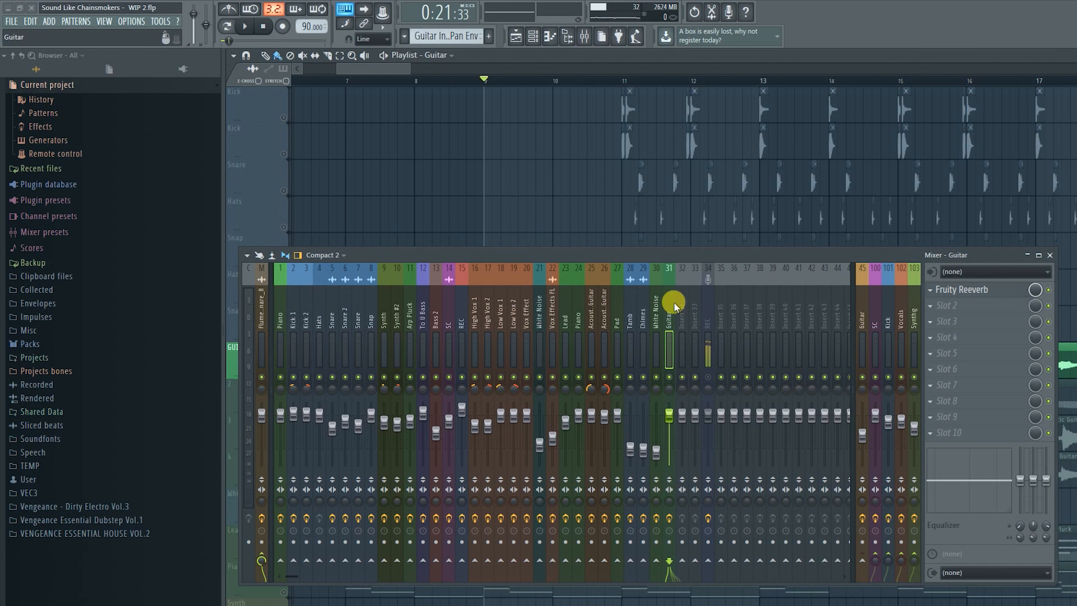
- Check the audio input options of the REC mixer insert and open its TH2 plugin
click(965, 273)
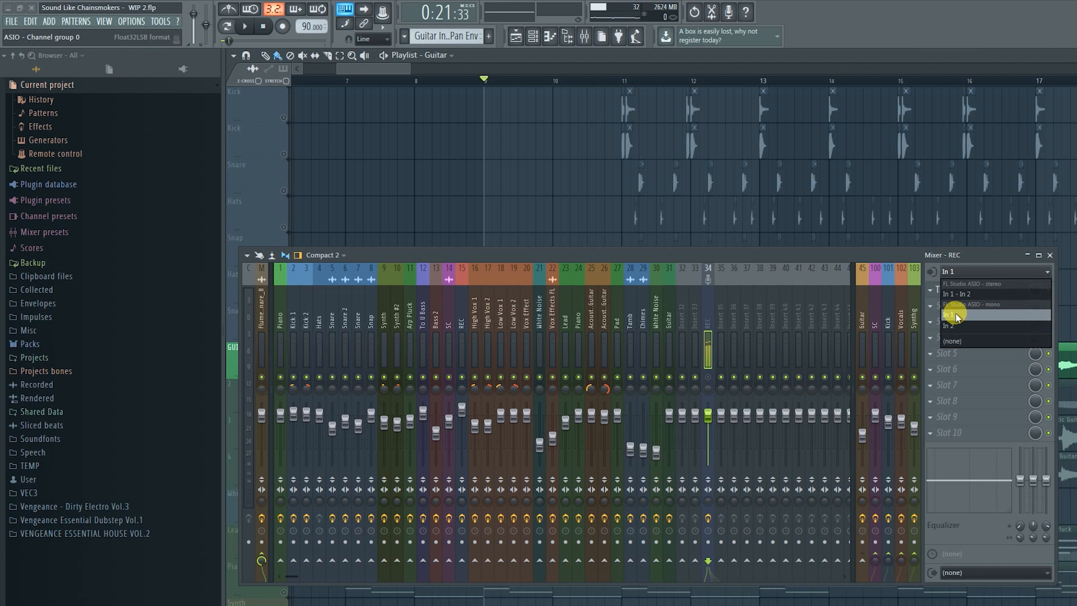
click(819, 260)
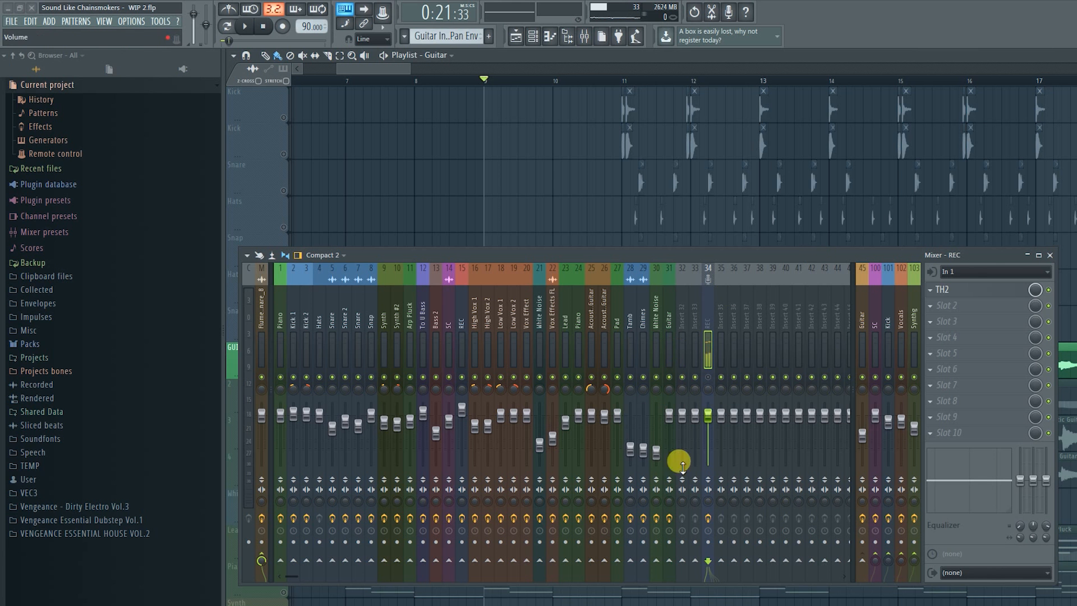
click(941, 289)
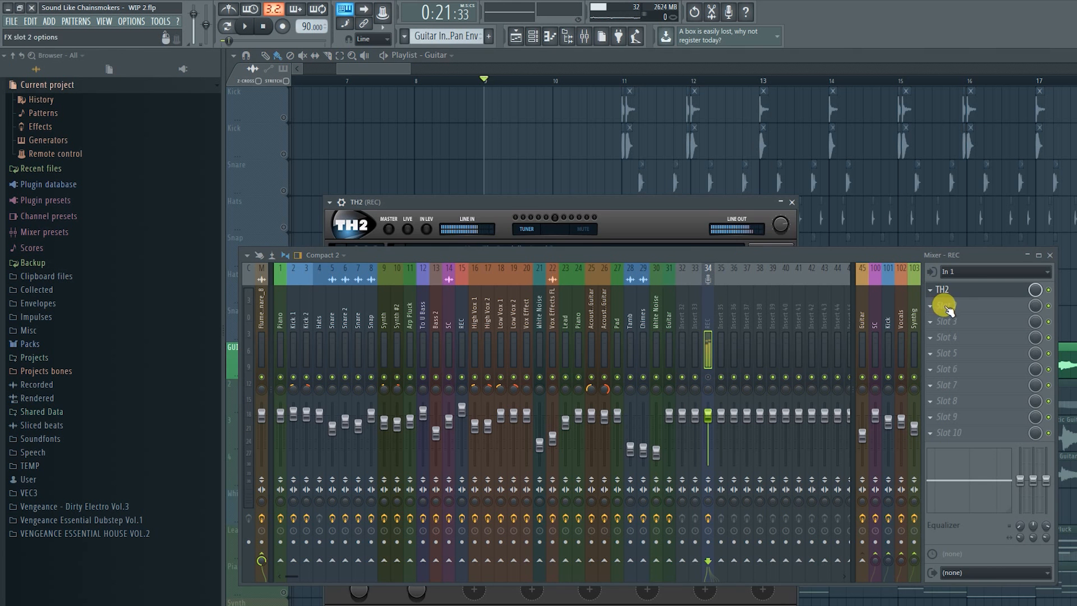
- Close the mixer and audition TH2's Pure Black preset in bank 001, returning to the Tweed preset in bank 002
key(F9)
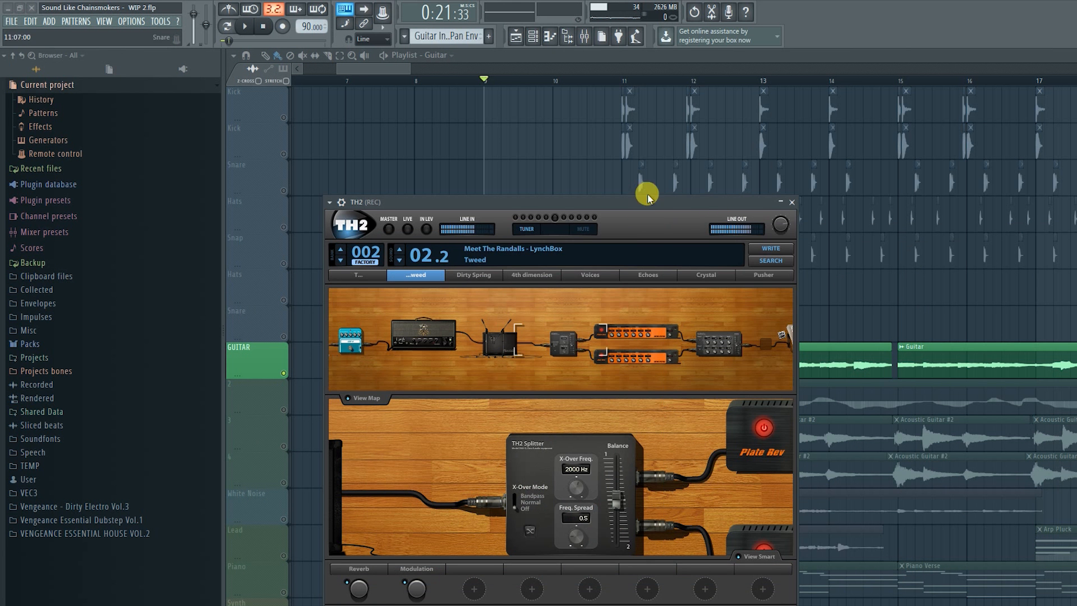
drag(649, 201, 671, 140)
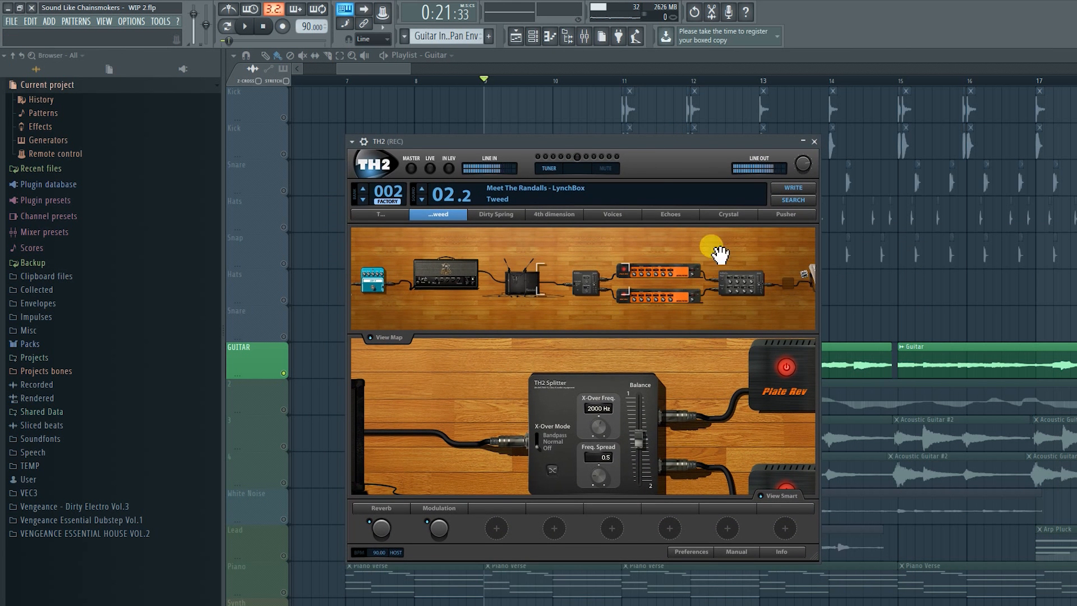
click(363, 200)
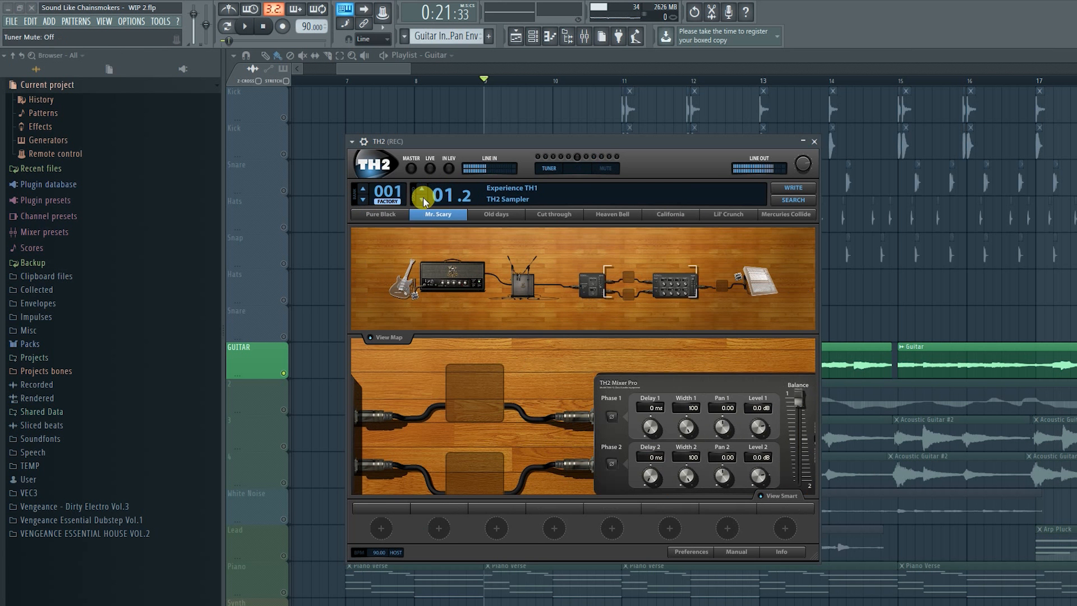
click(391, 216)
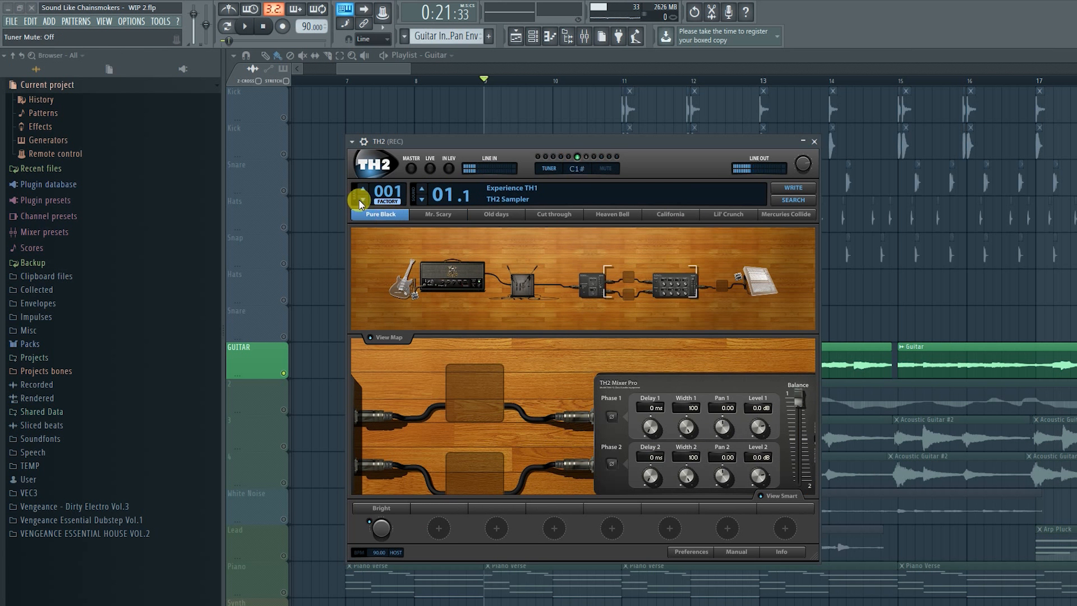
click(421, 191)
click(446, 217)
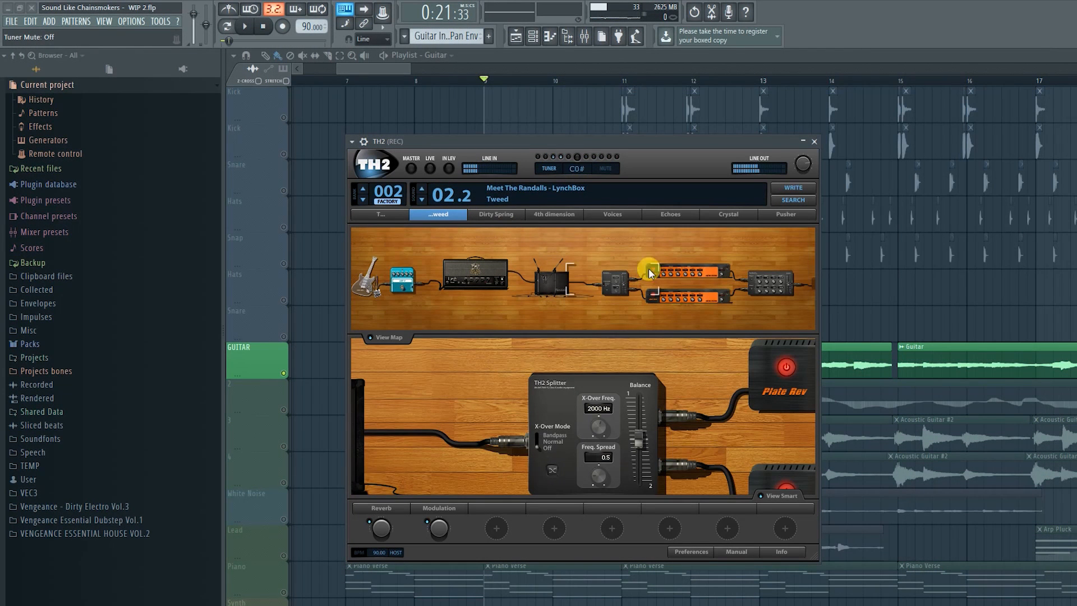
- Examine the two orange Breverb reverb units in the TH2 Tweed signal chain and close the plugin
click(649, 273)
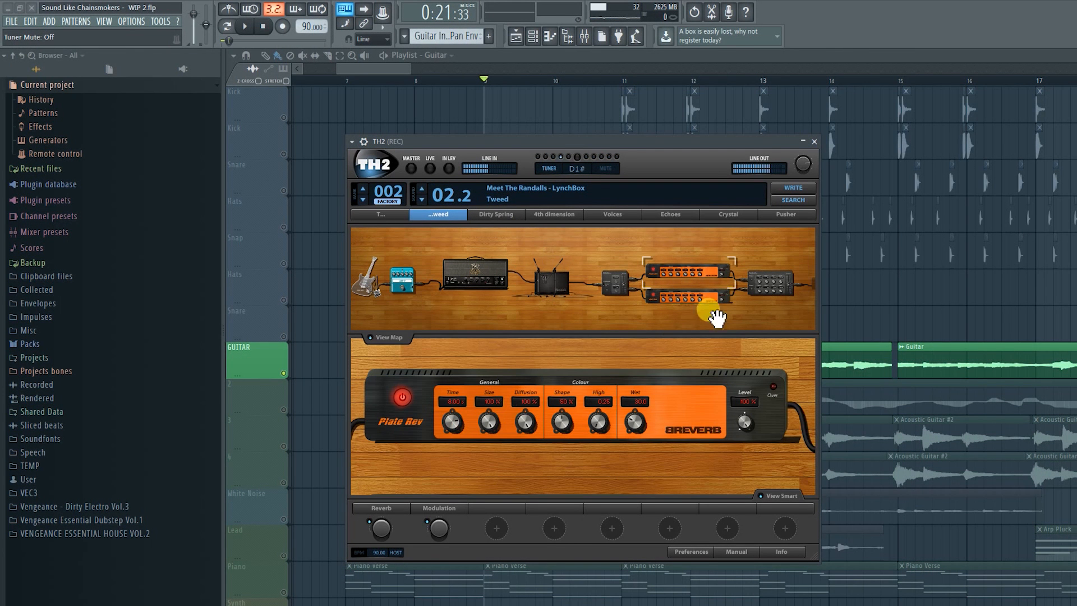
click(684, 298)
click(668, 266)
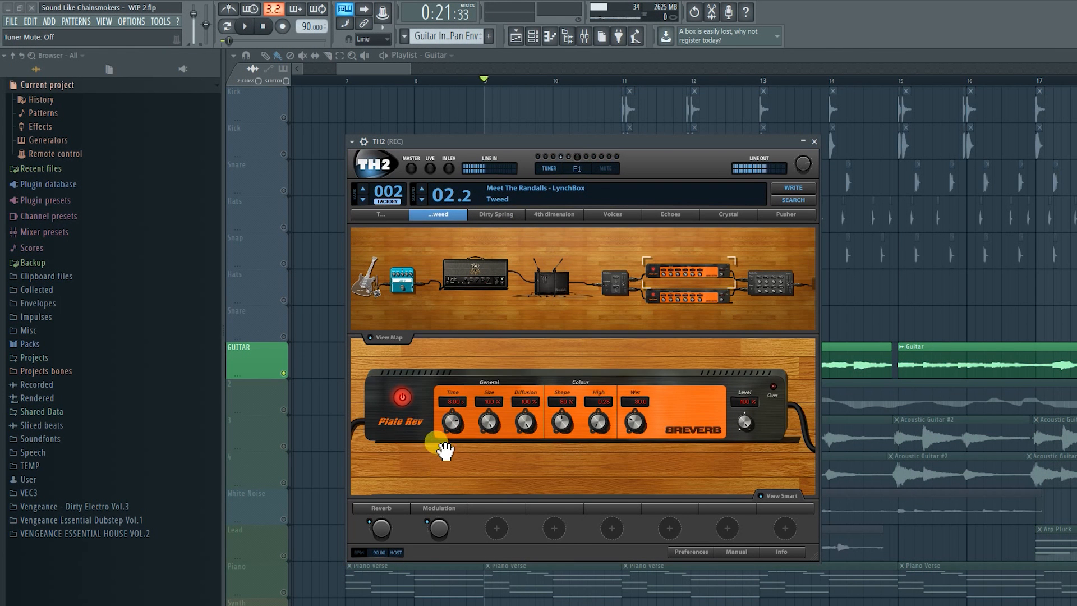
click(814, 141)
- Play the soloed GUITAR track briefly, and solo acoustic guitar tracks 3 and 4 to hear them from bar 9
key(space)
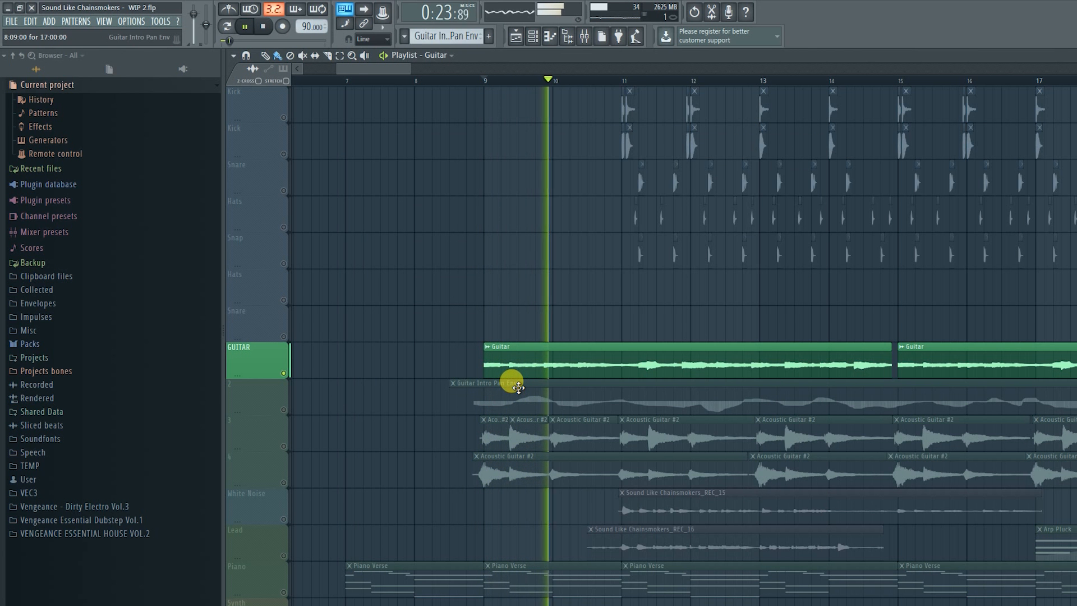
key(space)
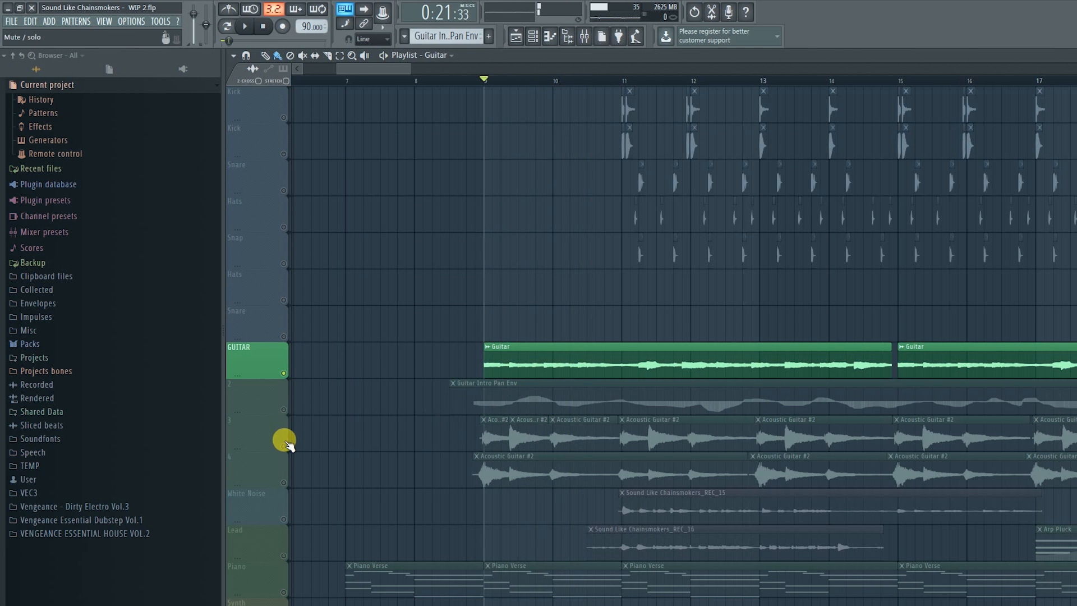
click(288, 445)
shift+click(289, 479)
key(space)
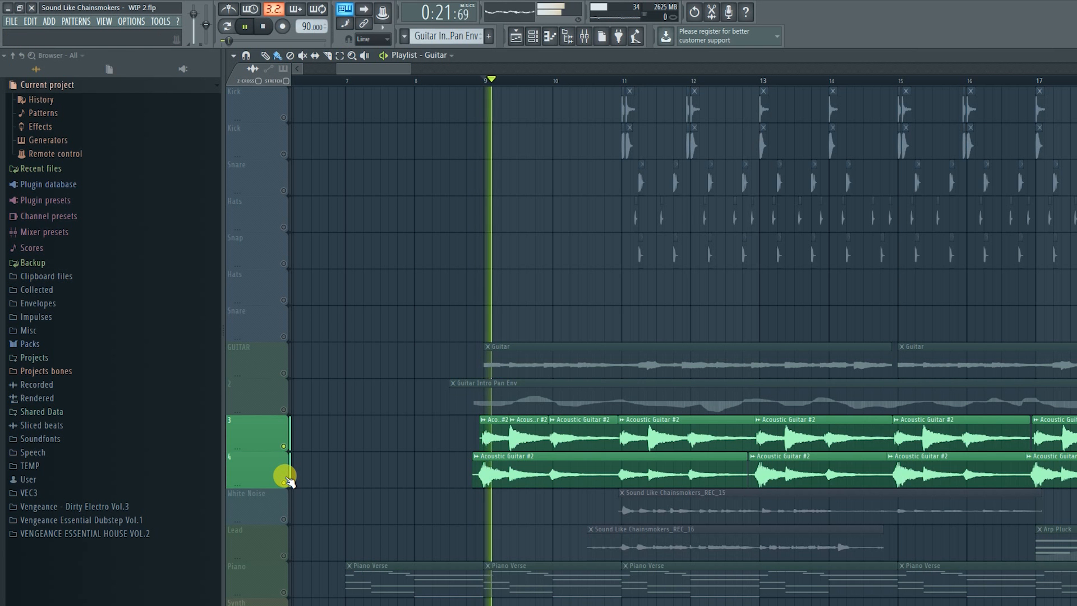
key(space)
- Clear the acoustic guitar solo and play only the first GUITAR track from bar 9
click(286, 482)
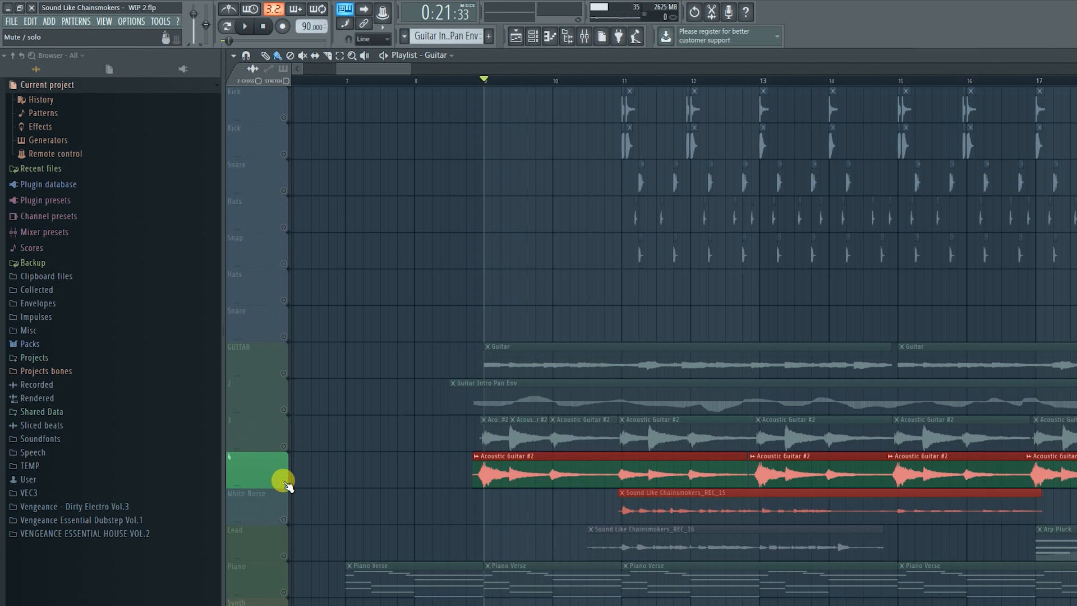
ctrl+click(284, 483)
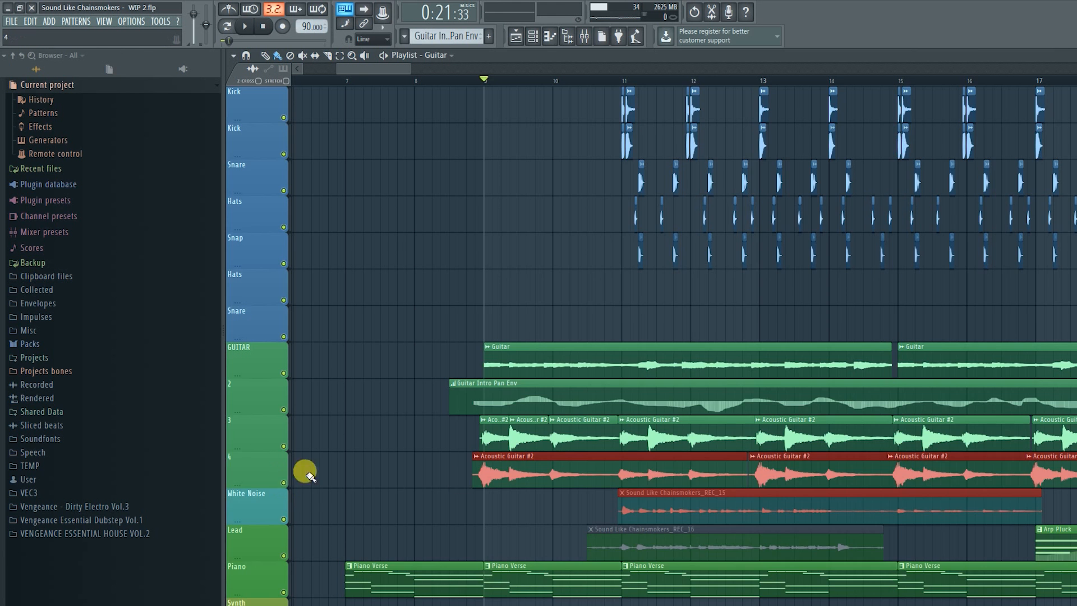
scroll(286, 483, down, 3)
ctrl+click(284, 264)
key(space)
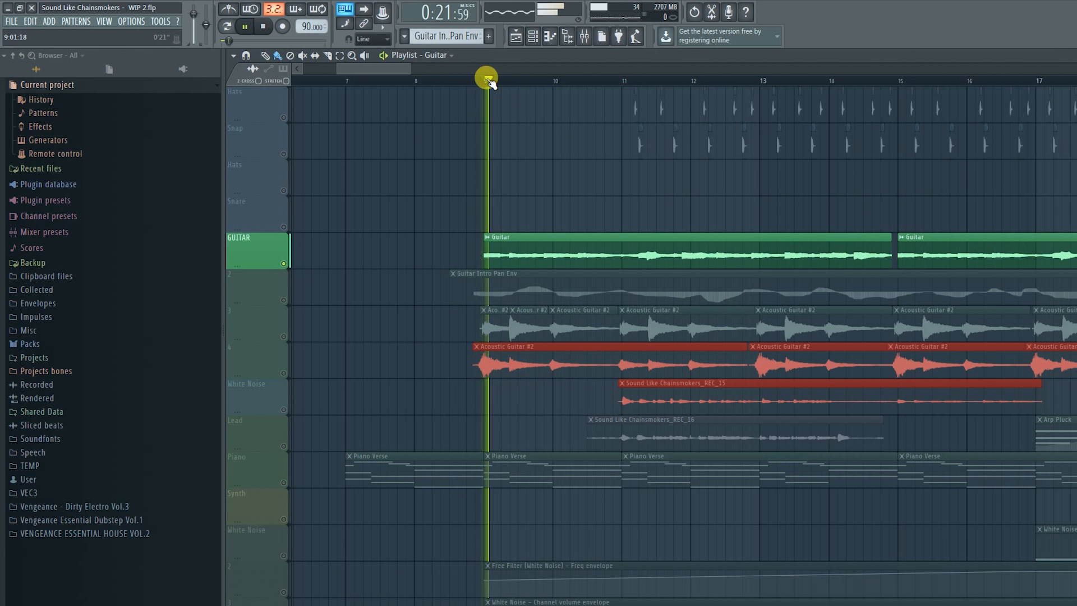
- Play the arrangement from bar 9 with all tracks audible past bar 11 and stop
click(481, 79)
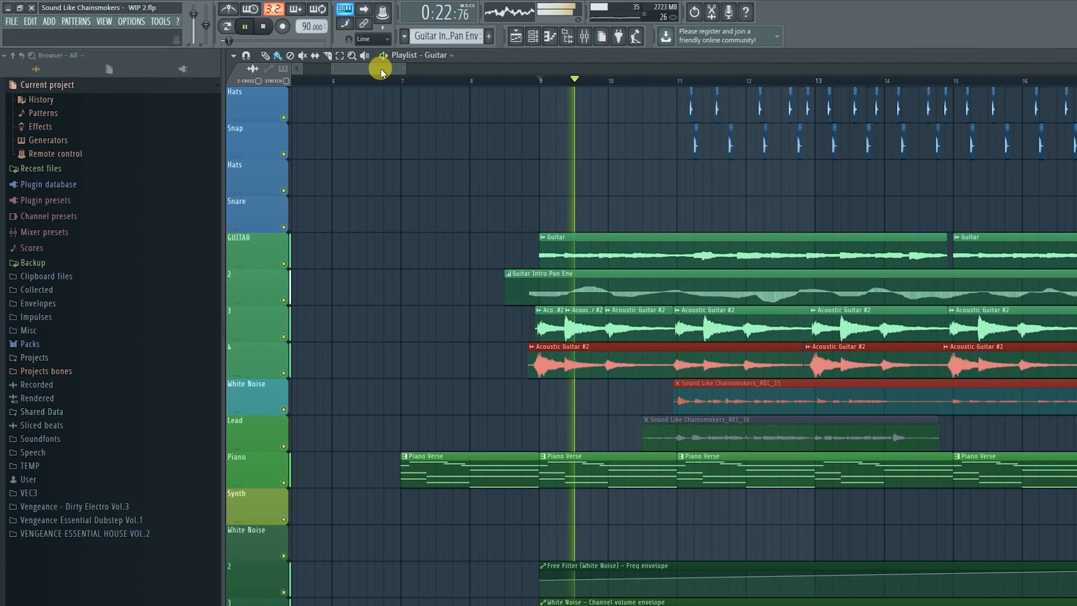
drag(378, 68, 391, 69)
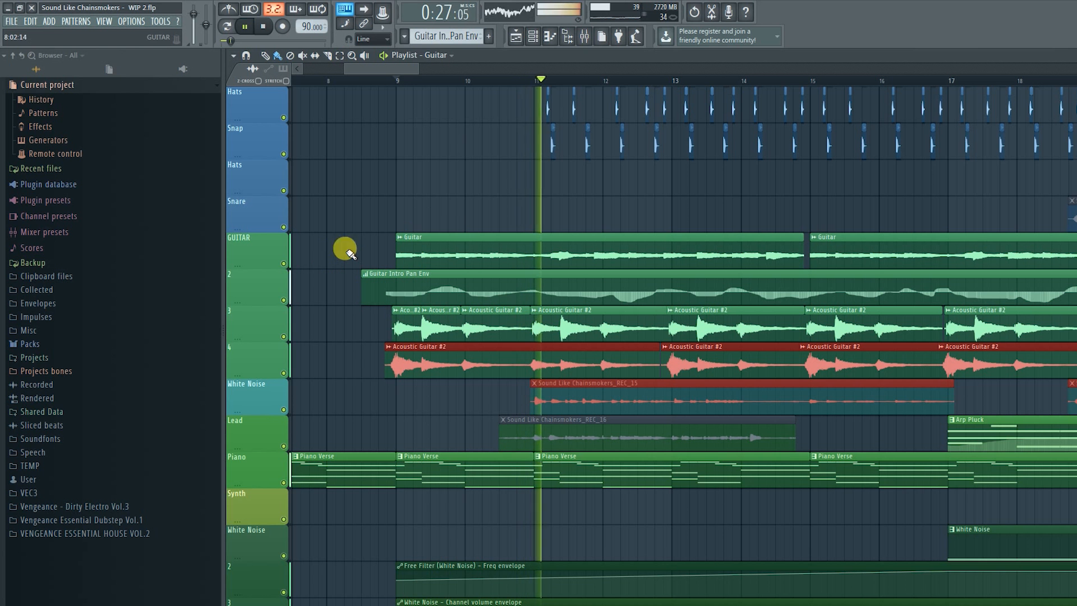
key(space)
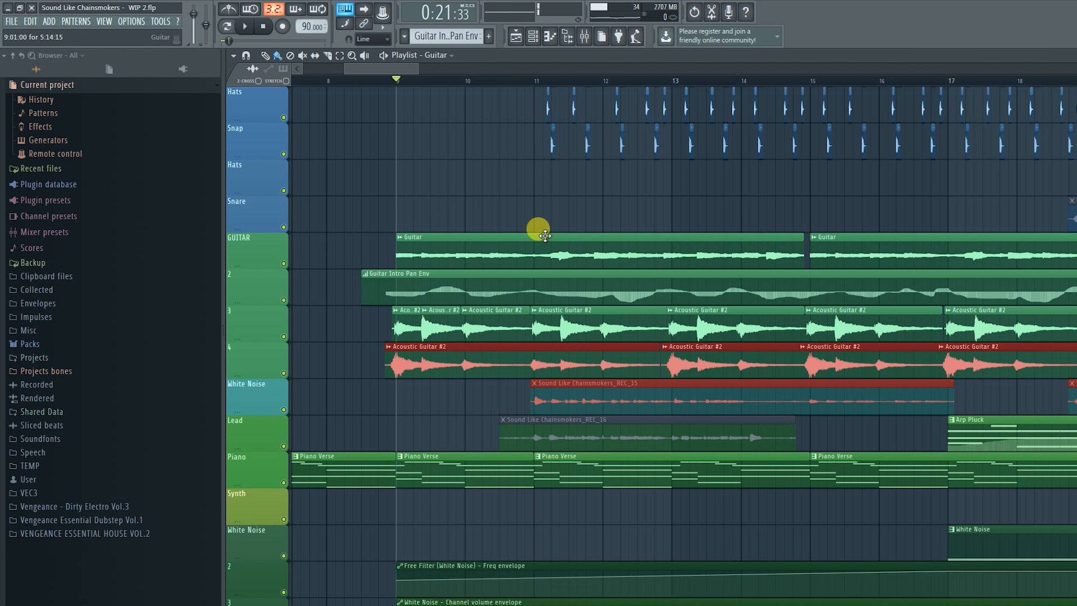
- Solo the third VOX EFFECTS track, play it from just before bar 9 and bring up its mixer insert
scroll(488, 211, down, 3)
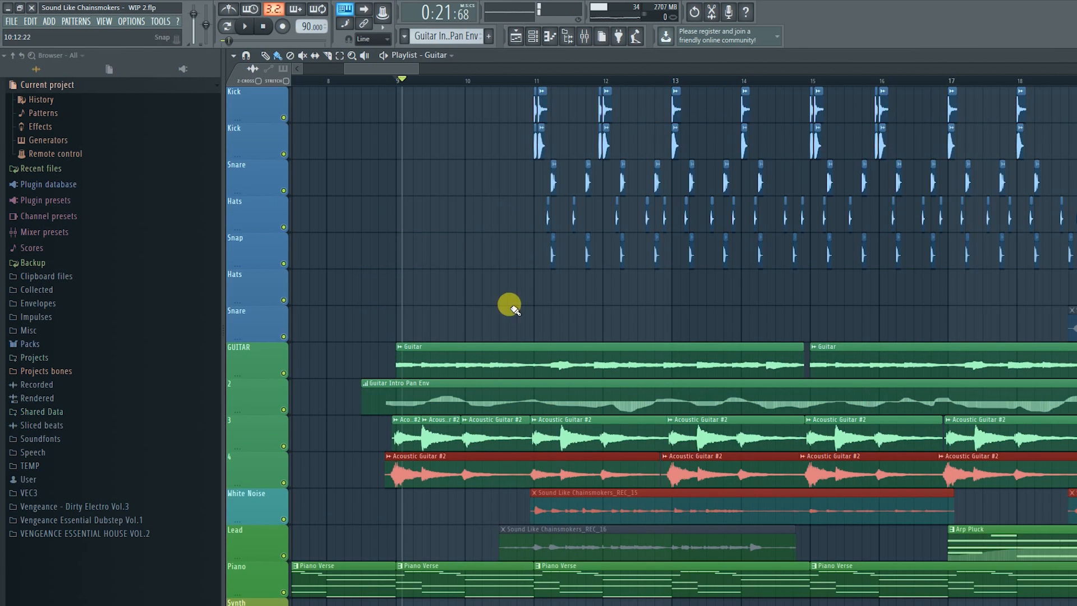
scroll(436, 377, down, 10)
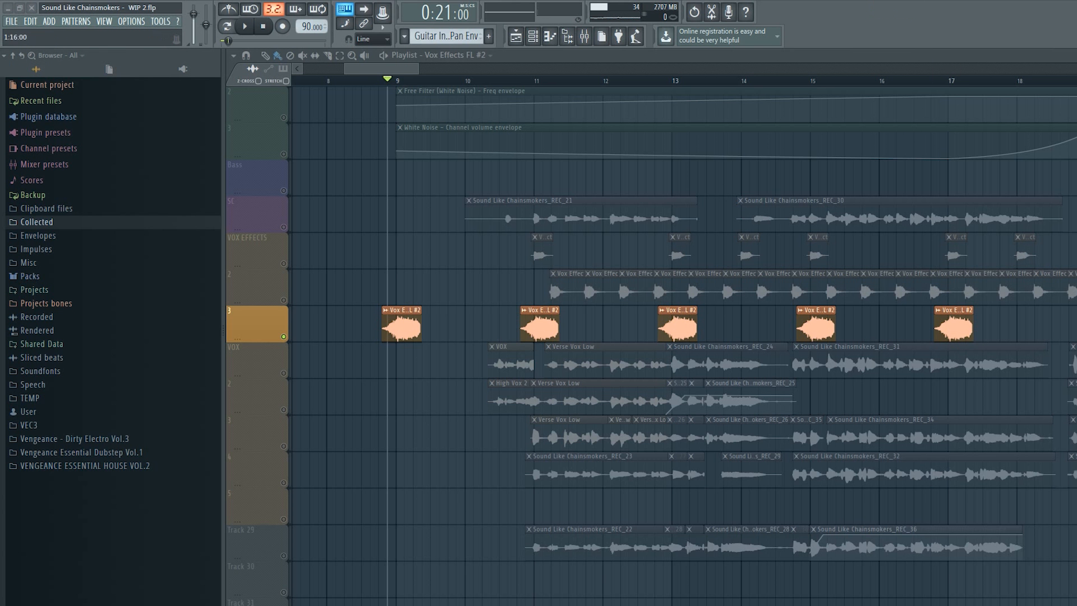
key(space)
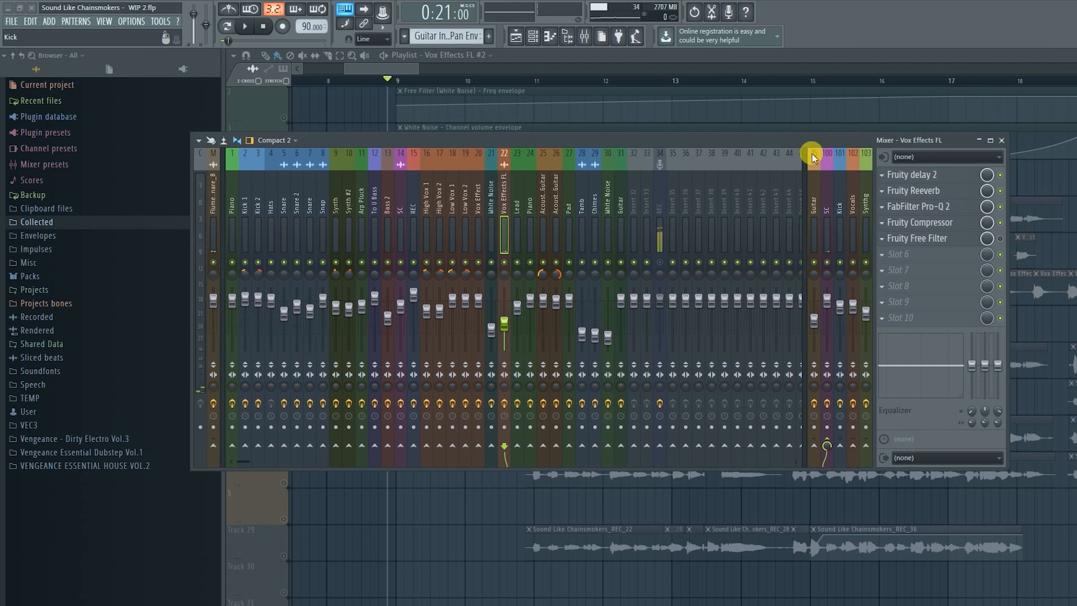
key(space)
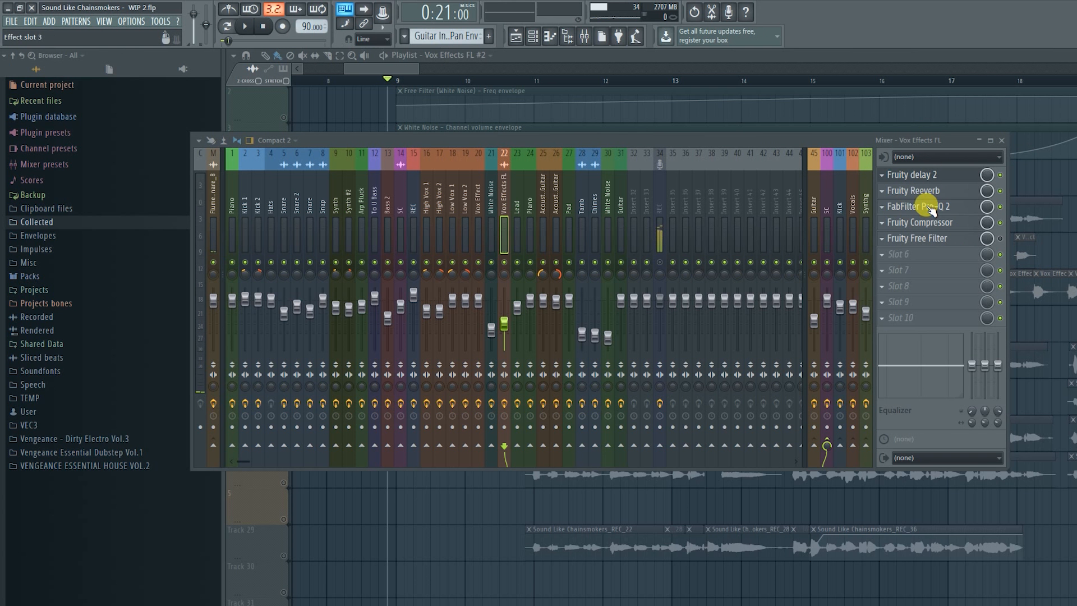
- Open FabFilter Pro-Q 2 on the Vox Effects FL insert, listen to the track and return to the playlist
click(931, 207)
mouse_move(626, 144)
mouse_down()
mouse_move(701, 410)
mouse_move(633, 137)
mouse_move(641, 144)
mouse_up()
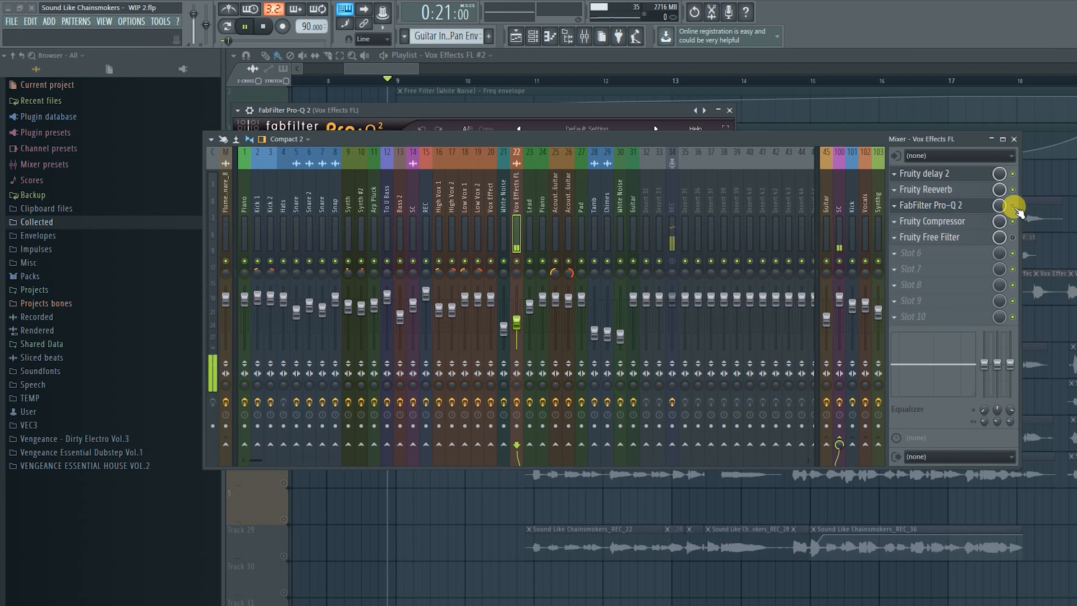
key(F5)
scroll(522, 313, up, 1)
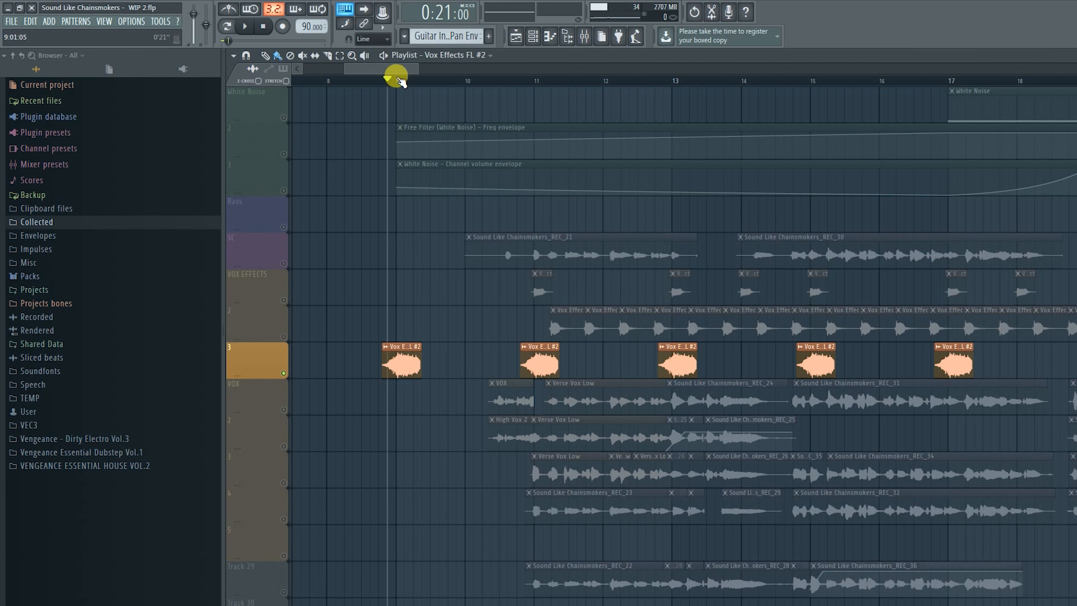
scroll(471, 219, up, 3)
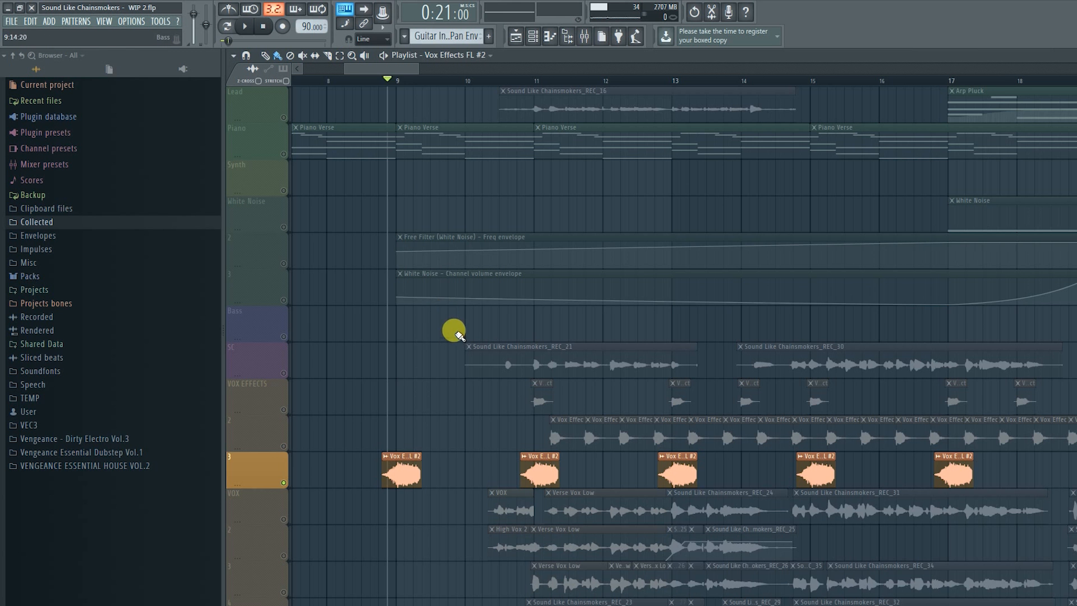
- Solo the second VOX EFFECTS track and play its repeated vocal chops from bar 11
scroll(398, 66, right, 3)
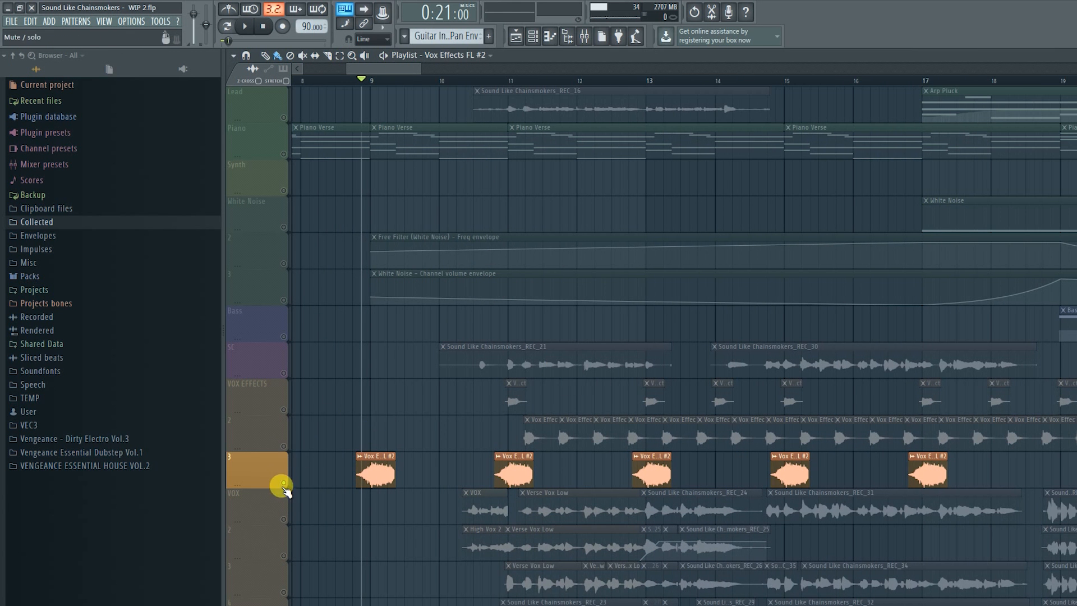
scroll(283, 483, down, 2)
click(284, 365)
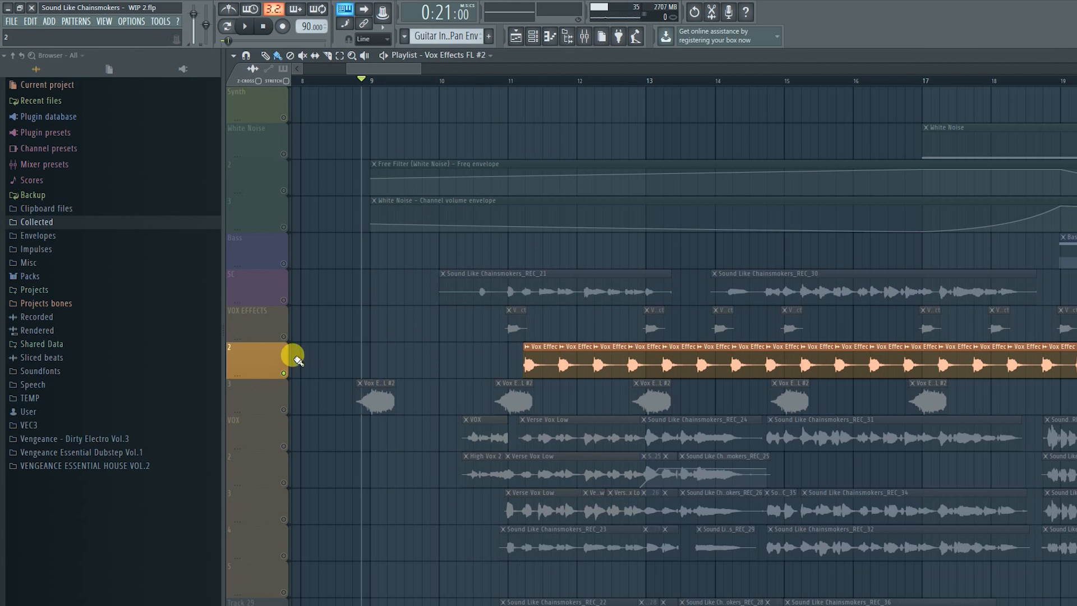
click(511, 79)
key(space)
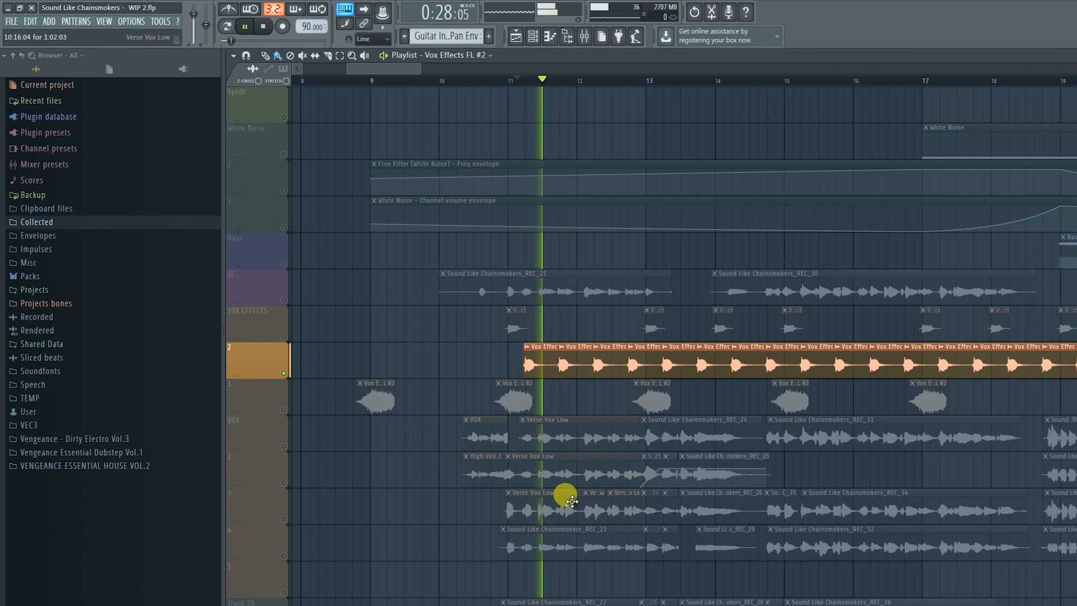
key(space)
- Inspect the Vox Effect clip's sample settings, and replay the first chops in a close-up view of bar 11
double_click(535, 354)
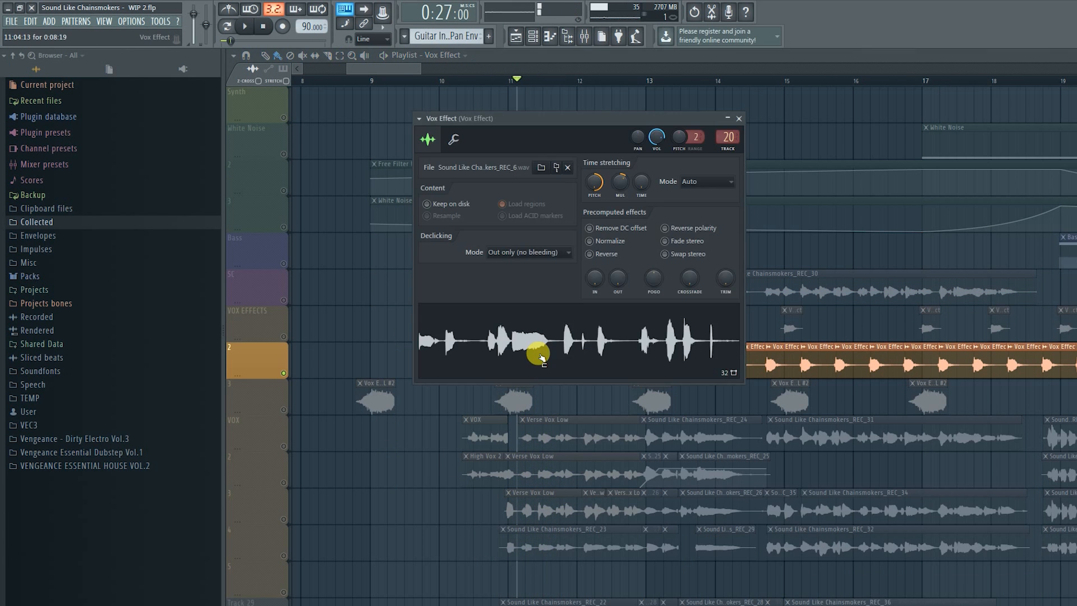
click(739, 119)
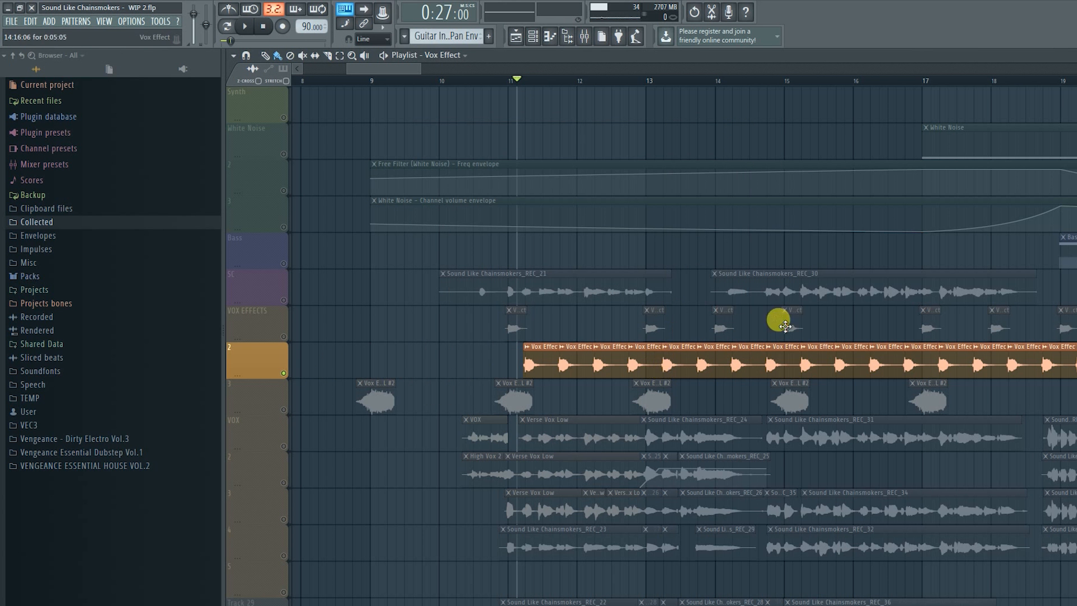
scroll(536, 372, up, 3)
scroll(519, 367, up, 2)
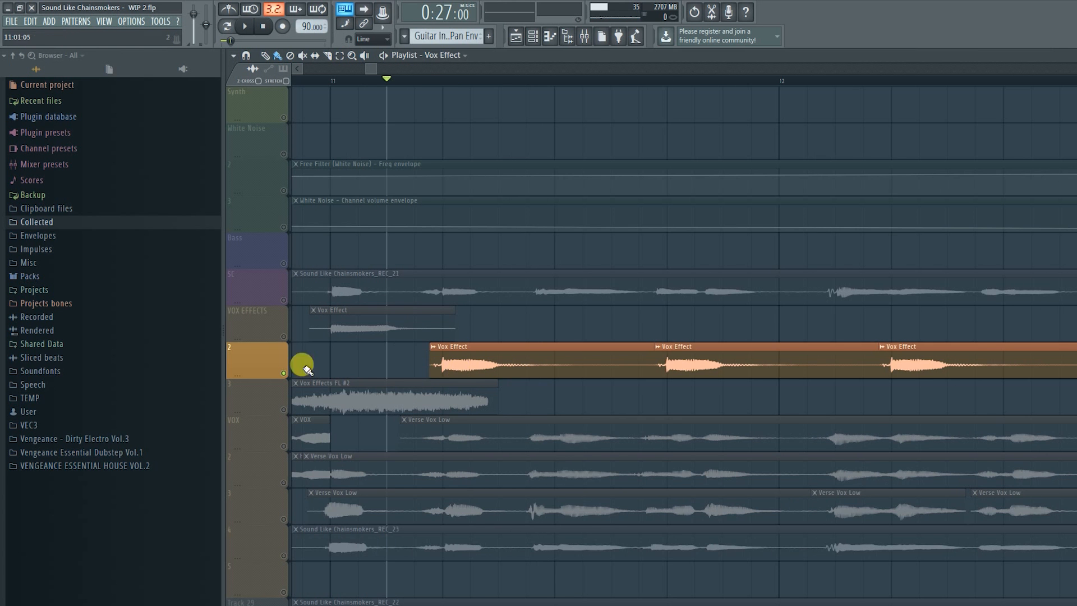
key(space)
key(space)
key(space)
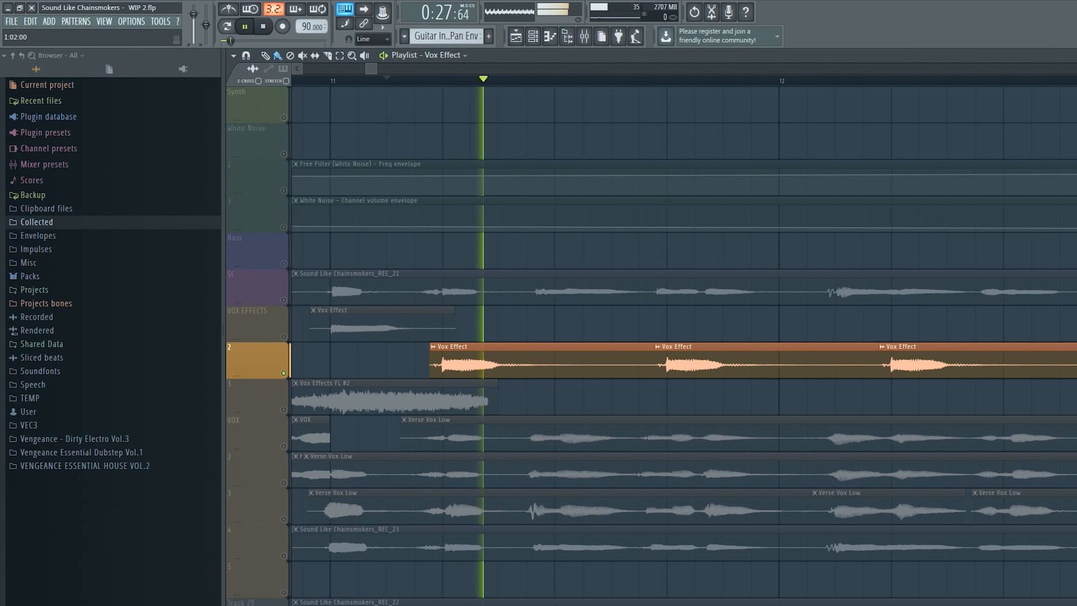
key(space)
- Extend the start of the first Vox Effect clip back to about bar 9 and play it from just after bar 10
scroll(556, 368, down, 5)
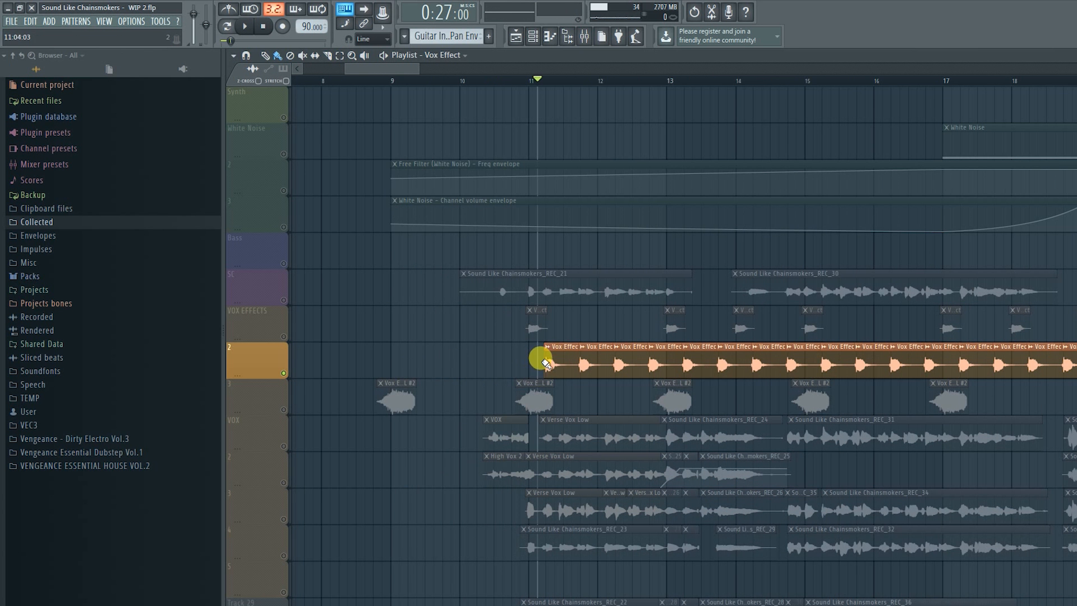
drag(546, 360, 397, 361)
click(487, 80)
key(space)
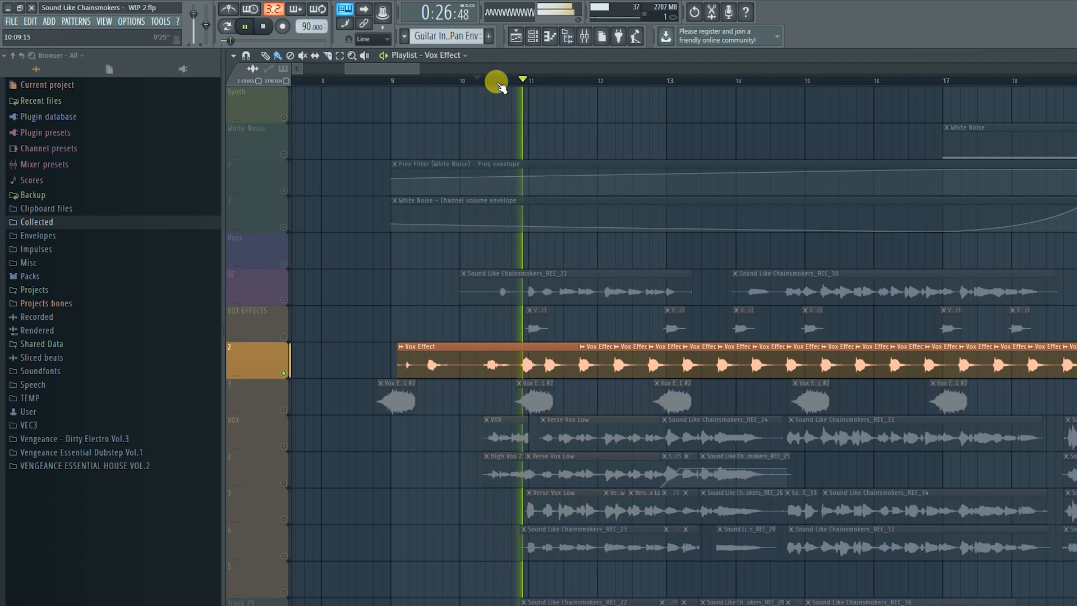
key(space)
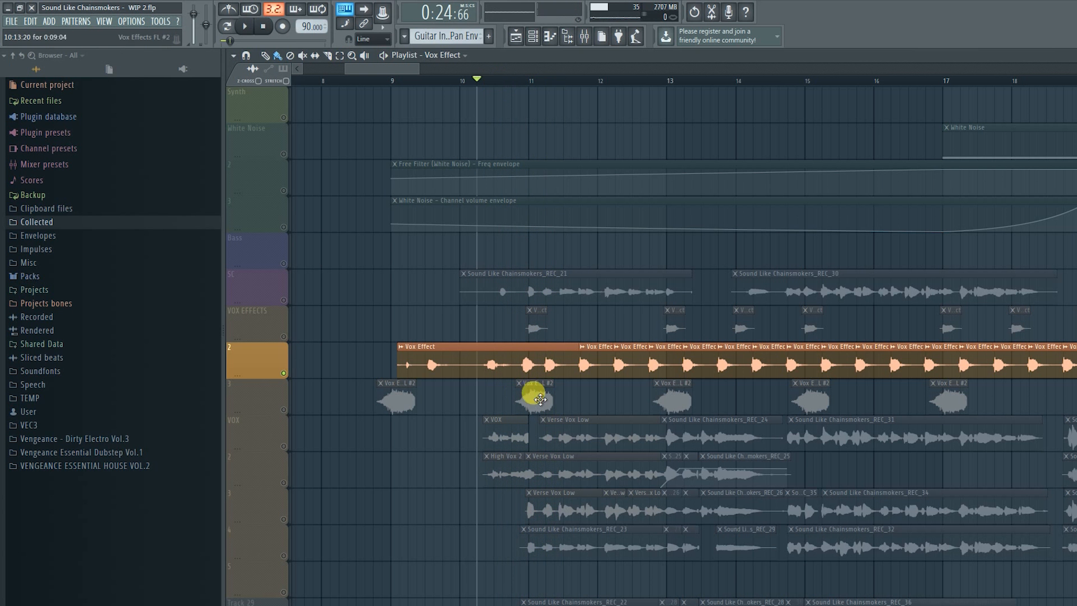
- Undo the Vox Effect clip extension and delete the short clip just before bar 10 on the second VOX EFFECTS track
key(ctrl+z)
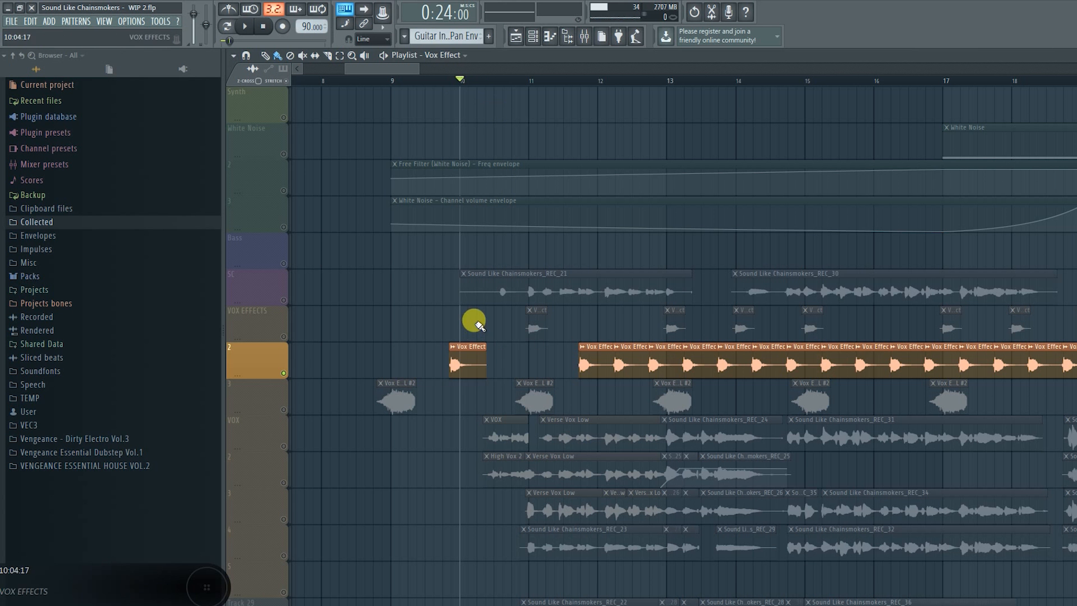
right_click(481, 367)
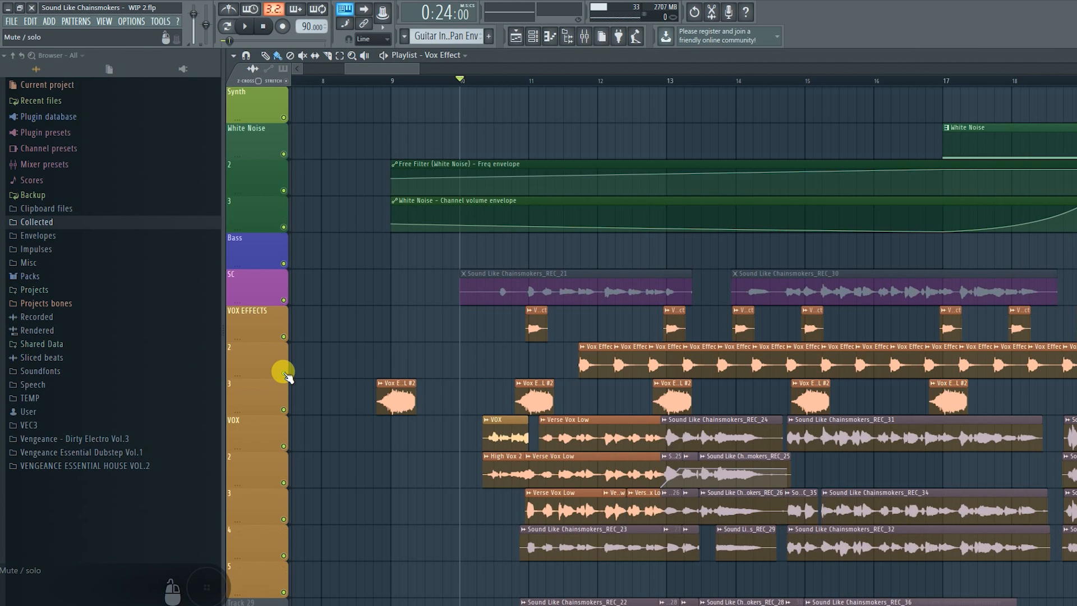
- Toggle solo on the second and third VOX EFFECTS tracks, play briefly and set the playhead to bar 11
ctrl+click(283, 373)
key(space)
key(space)
click(529, 79)
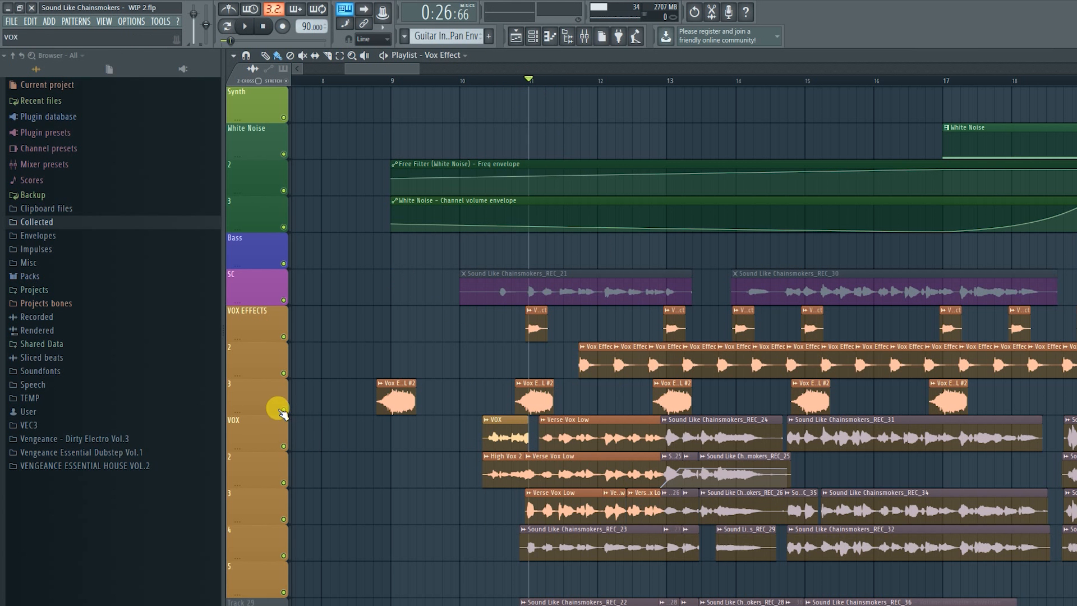
ctrl+click(284, 410)
ctrl+click(284, 409)
- Play the full mix briefly from bar 11 and examine the drum tracks around bars 11 to 16
scroll(432, 393, down, 2)
scroll(353, 214, up, 6)
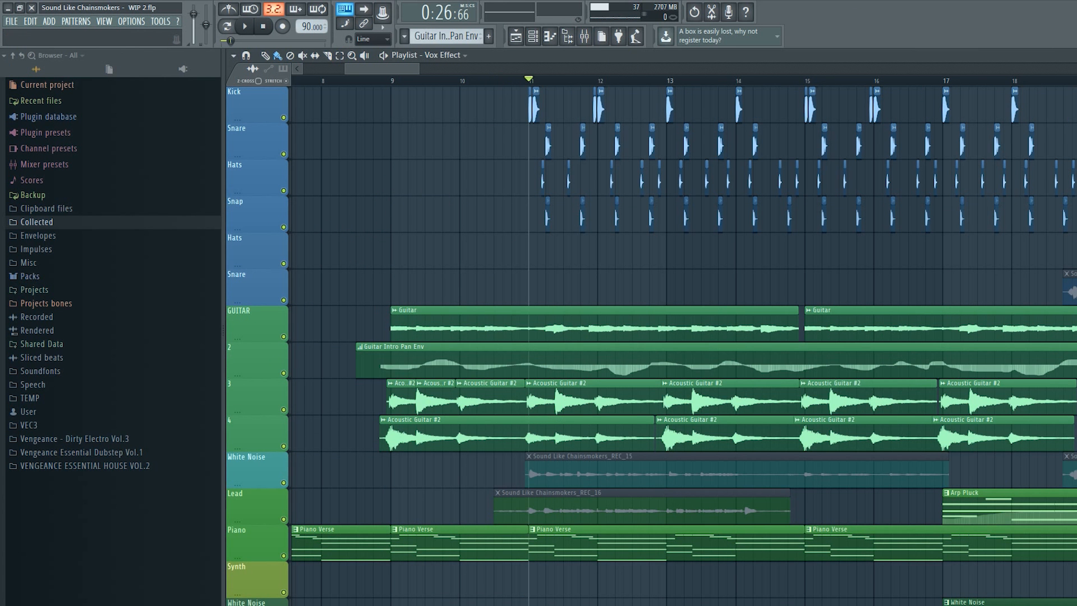
key(space)
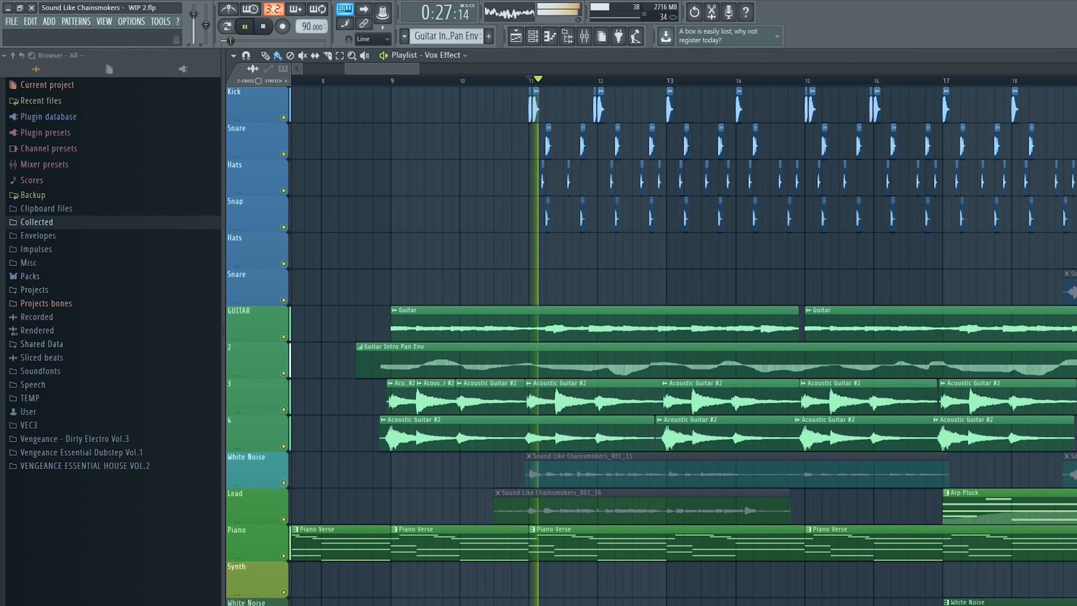
scroll(617, 185, down, 2)
key(space)
scroll(519, 77, up, 3)
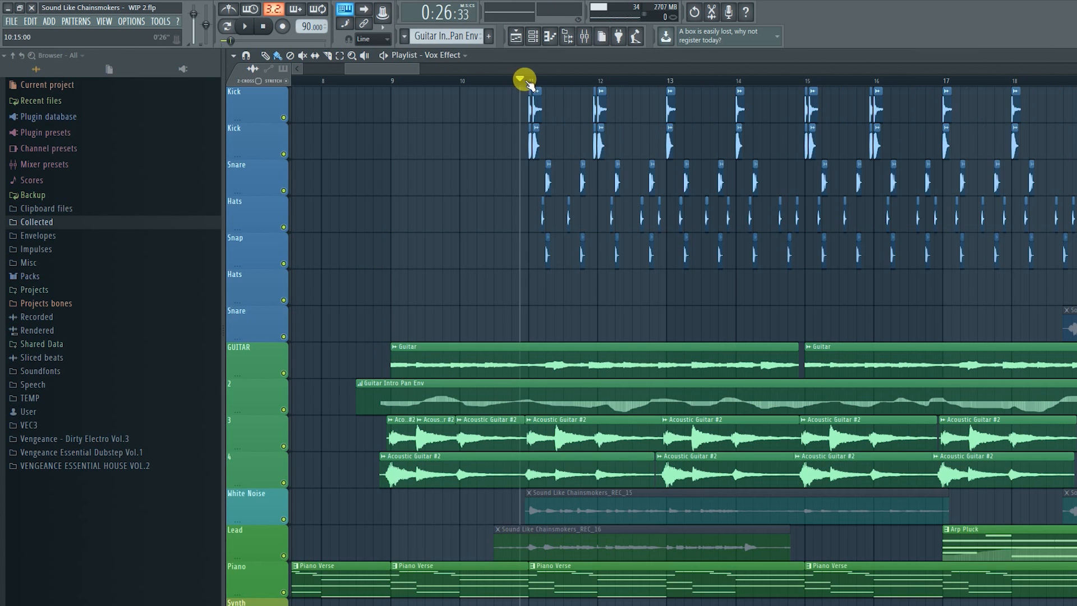
scroll(804, 128, up, 7)
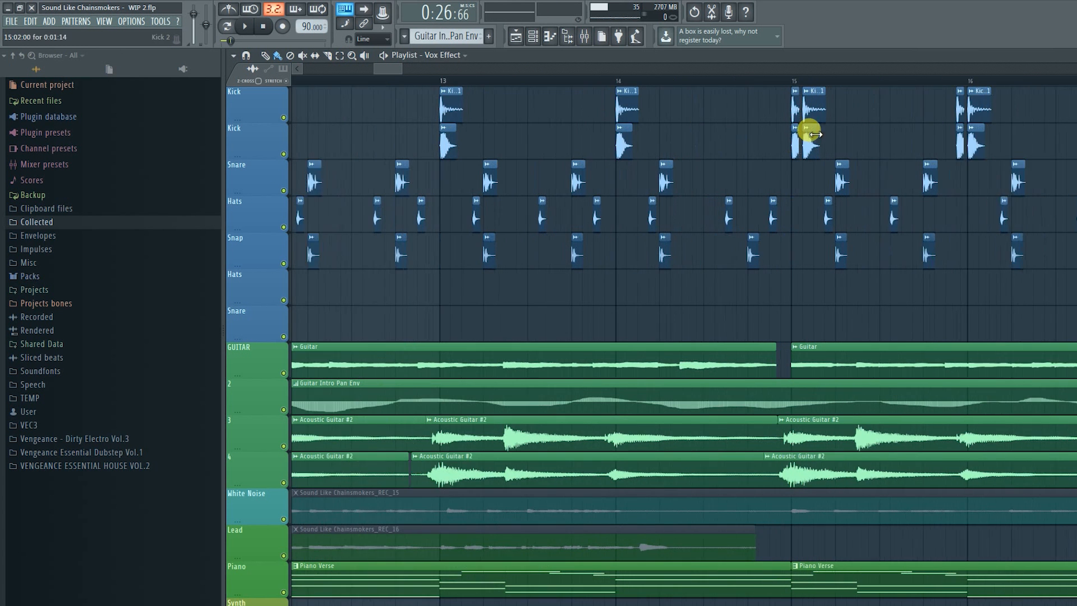
- Solo both Kick tracks and preview HIP_Kick_7 and HIP_Kick_6 from the Legacy HipHop drum pack
scroll(535, 210, down, 2)
scroll(536, 210, down, 4)
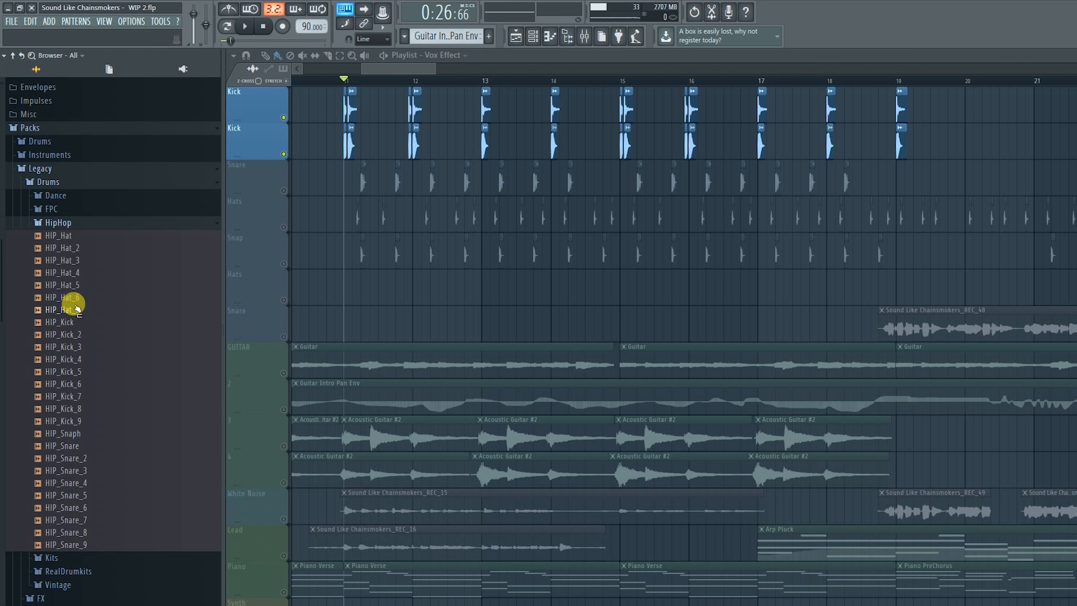
click(78, 396)
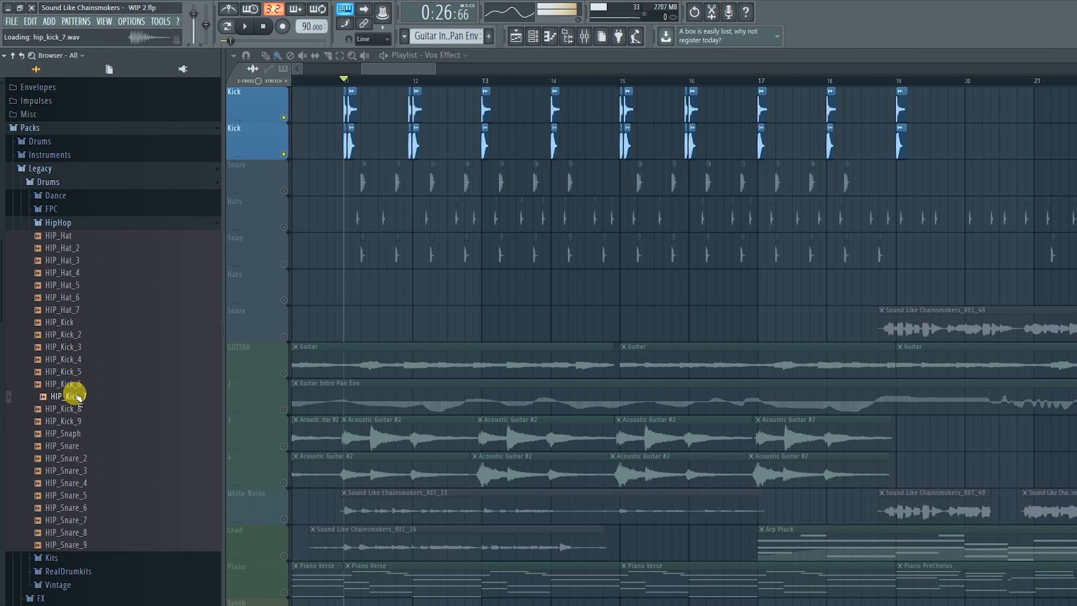
click(77, 385)
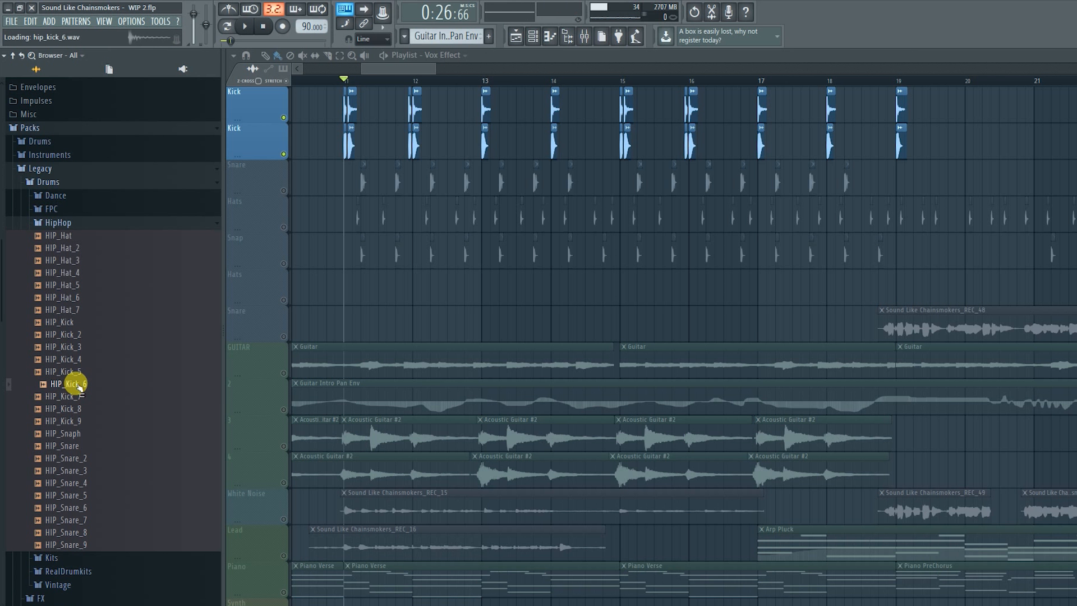
key(space)
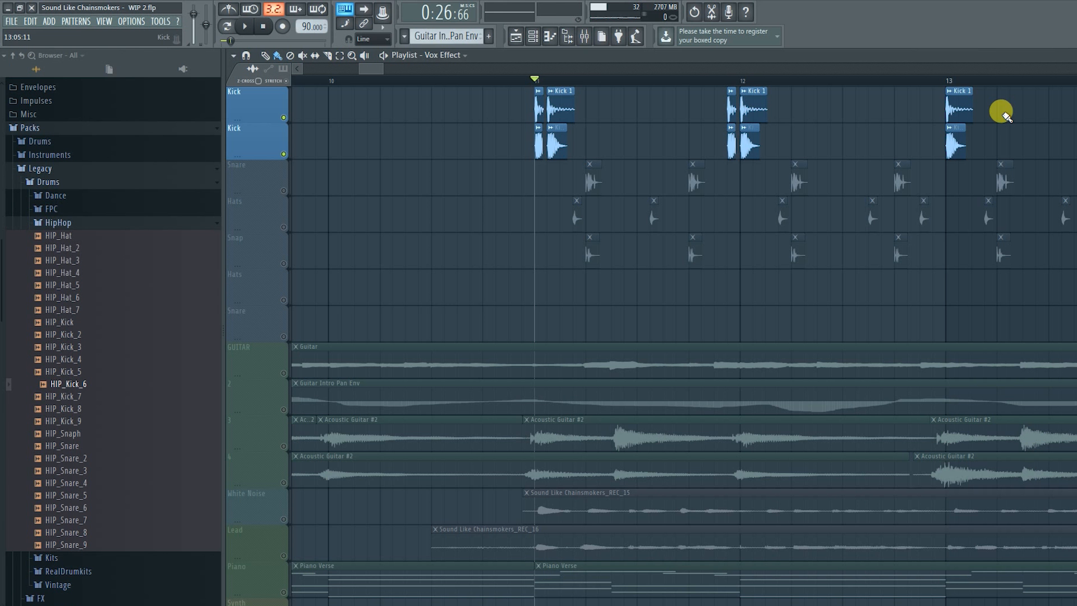
- Inspect the FabFilter Pro-Q 2 equalizer on the Kick 2 mixer track, including its 702 Hz band, and close the equalizer and mixer
click(584, 36)
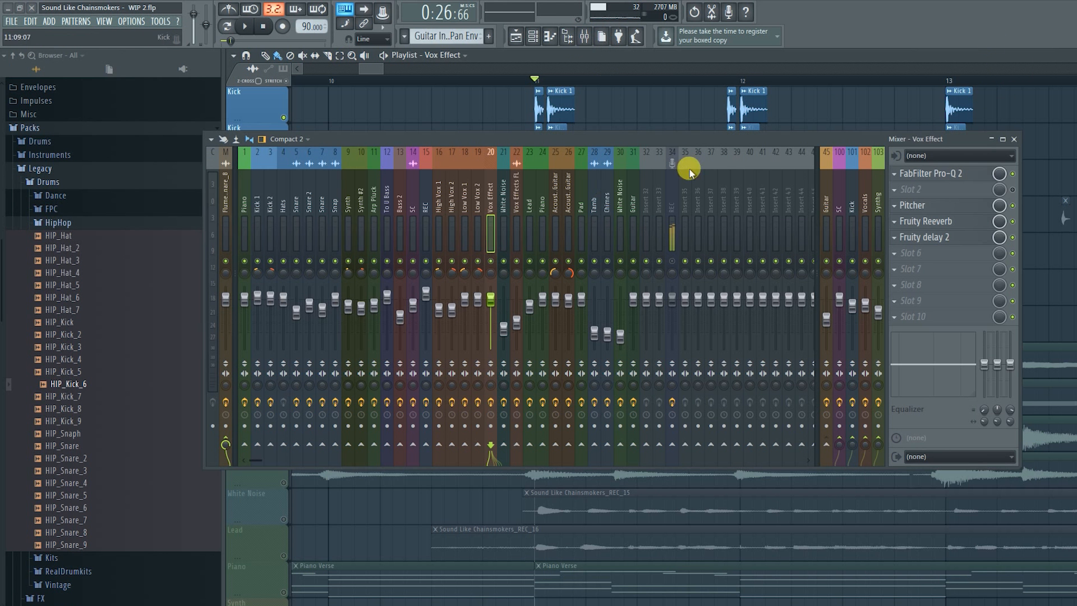
click(270, 190)
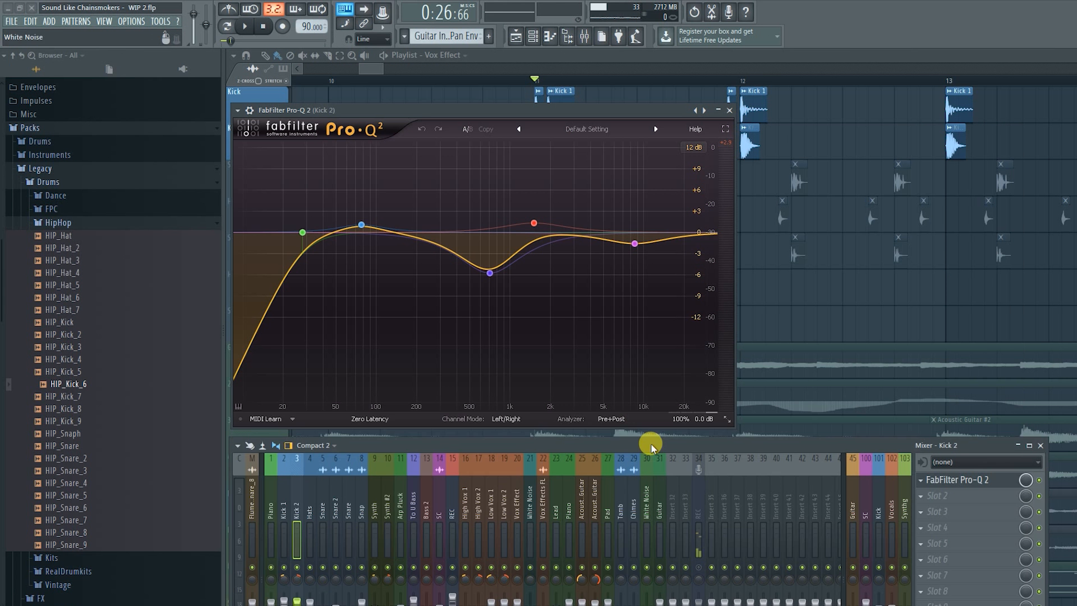
drag(652, 445, 536, 427)
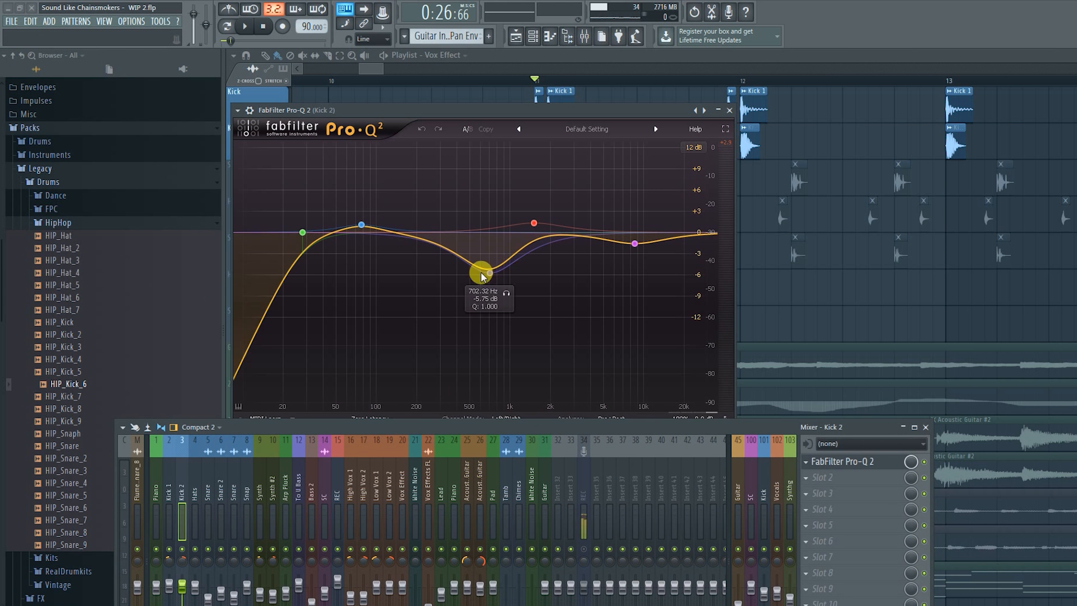
click(729, 109)
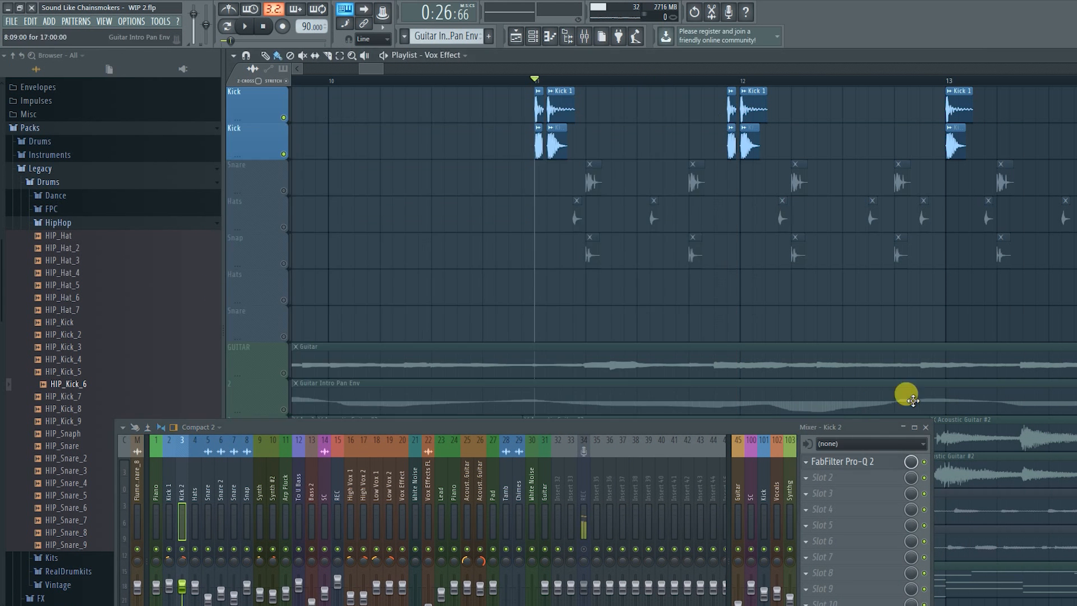
click(925, 427)
- Unmute the Snare, Hats and Snap tracks and play them together with both kicks from bar 11
click(283, 190)
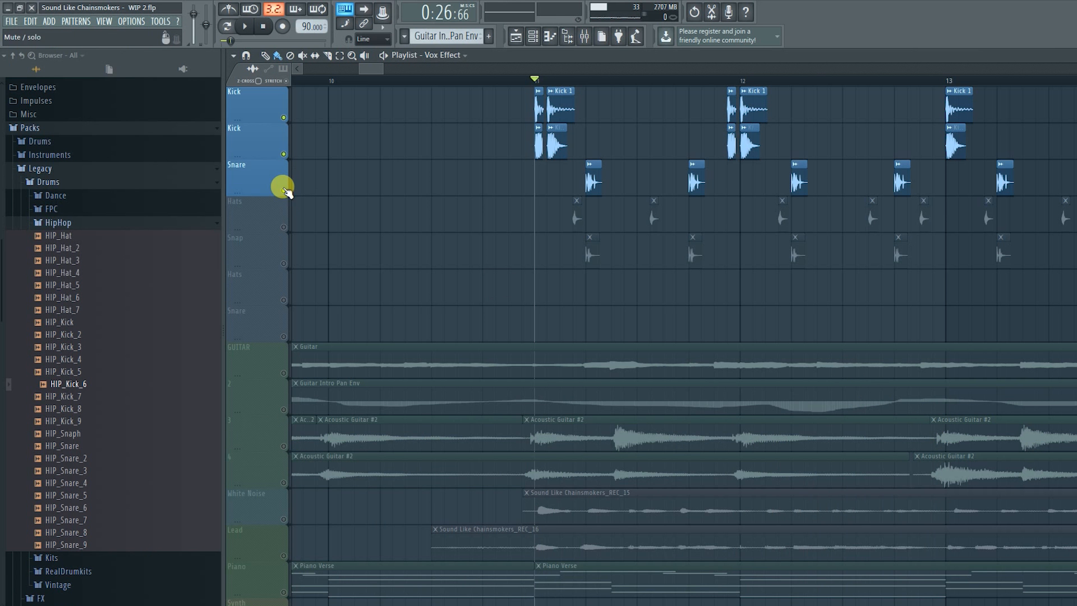
click(283, 227)
click(283, 263)
key(space)
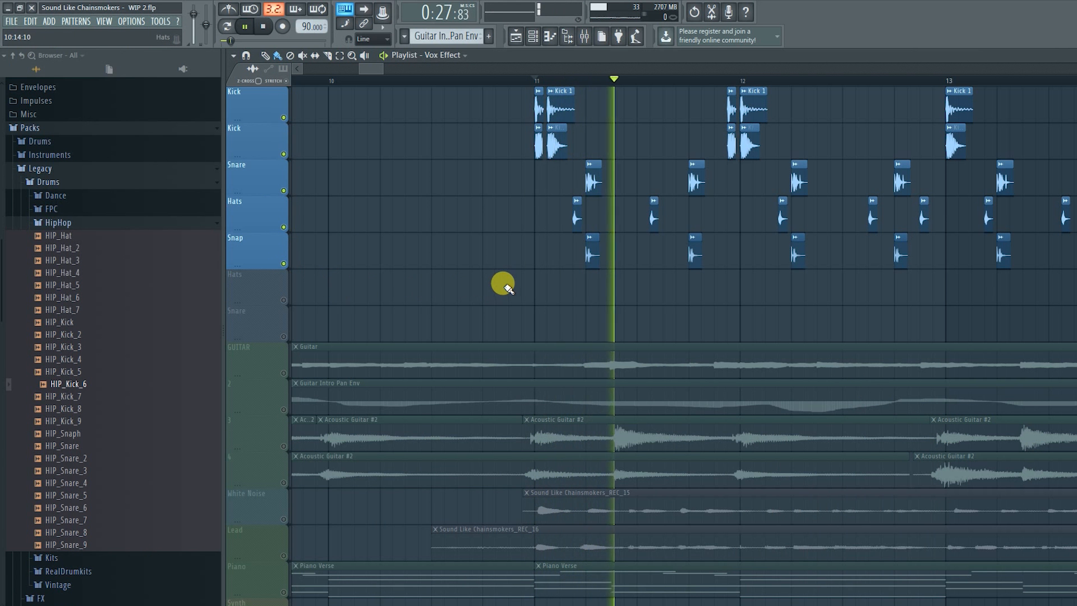
drag(737, 305, 582, 341)
key(space)
- Solo the Snare track, play it from its first hit in bar 11 and preview the HIP_Snare_3 sample
click(440, 82)
right_click(283, 190)
key(space)
key(space)
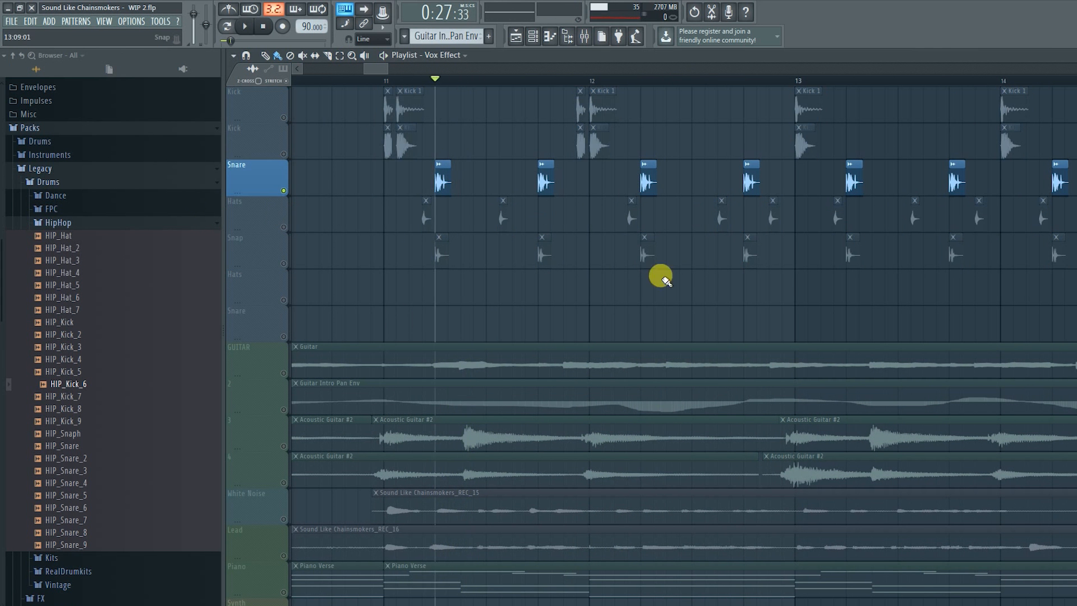
click(71, 472)
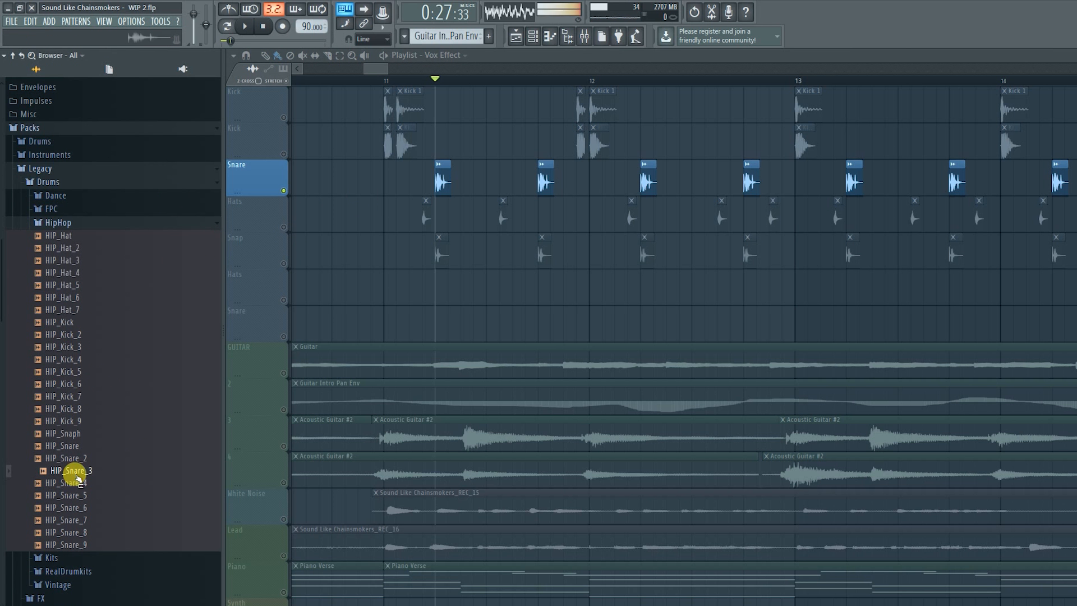
- Solo the Hats track, set the playhead to its first hit and preview RD_Shaker from the RealDrumkits folder
right_click(283, 227)
drag(435, 84, 423, 82)
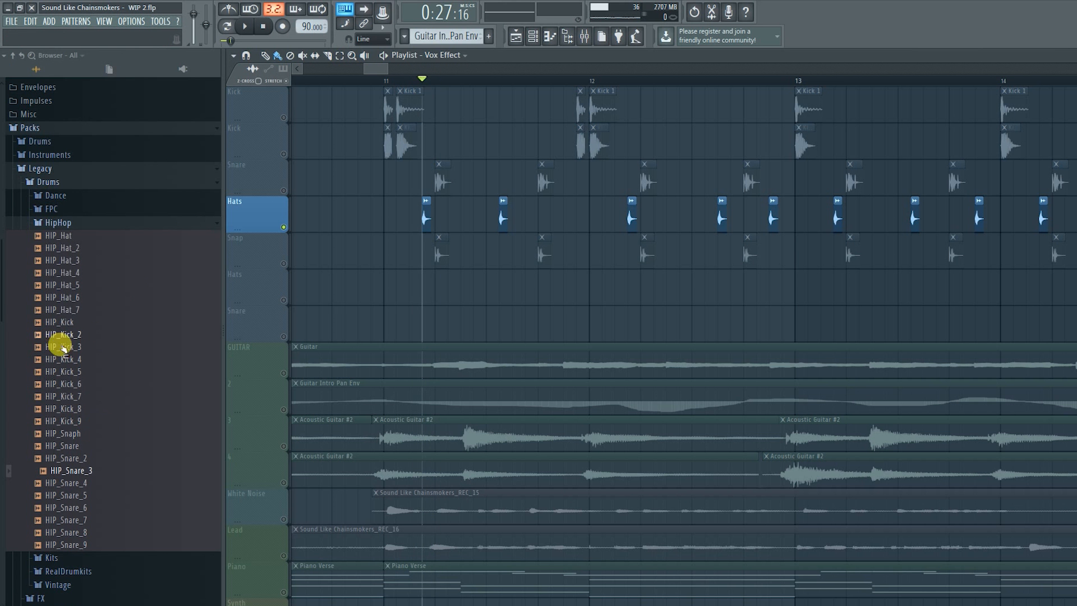
click(58, 222)
click(66, 293)
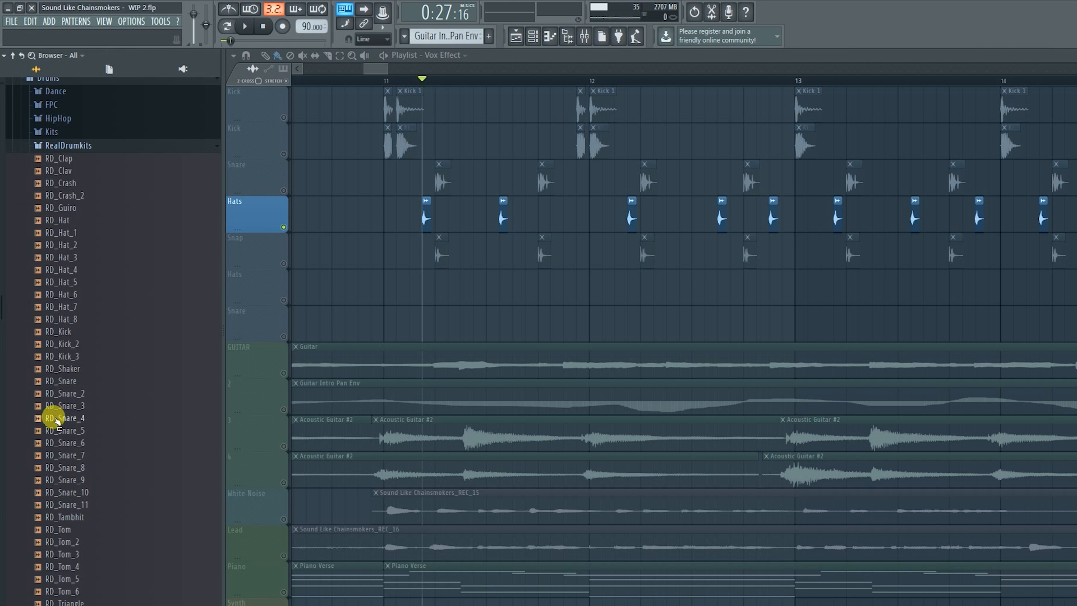
drag(66, 369, 426, 298)
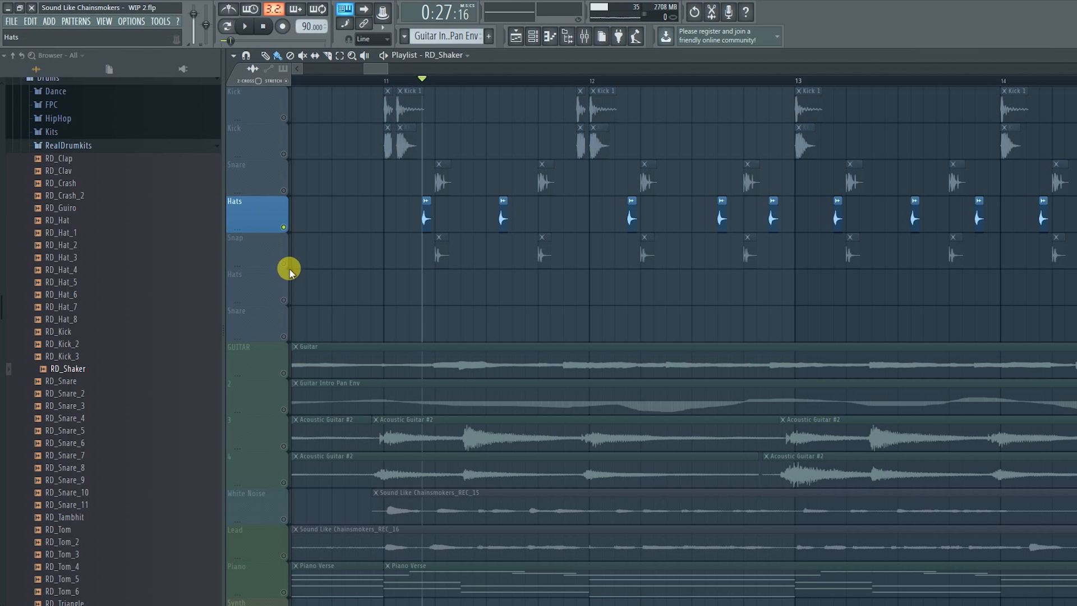
- Solo the Snap track and play its first hit in bar 11
click(281, 224)
click(284, 256)
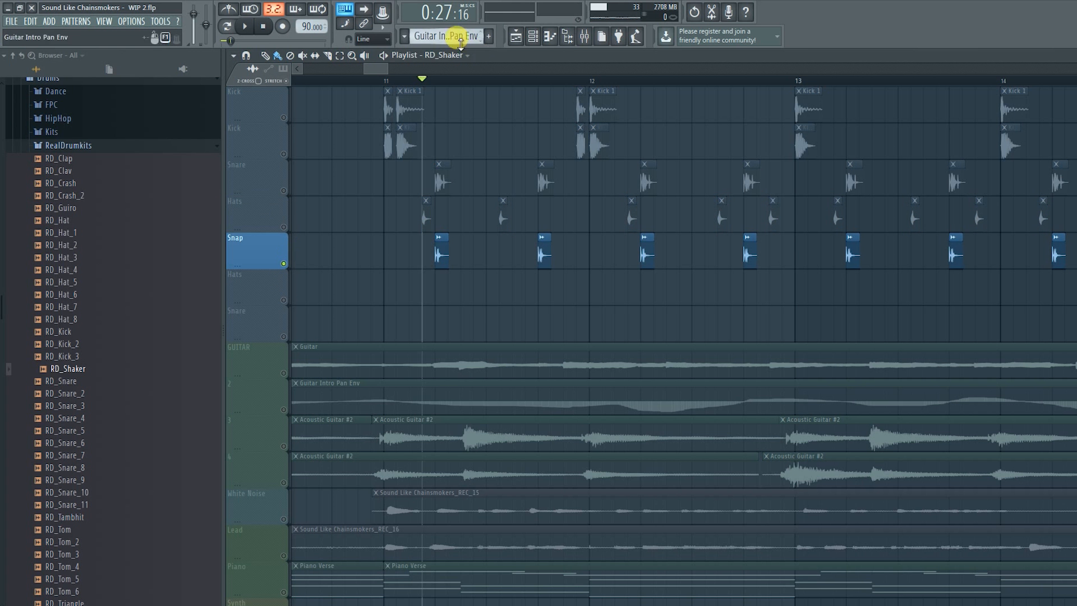
key(space)
key(space)
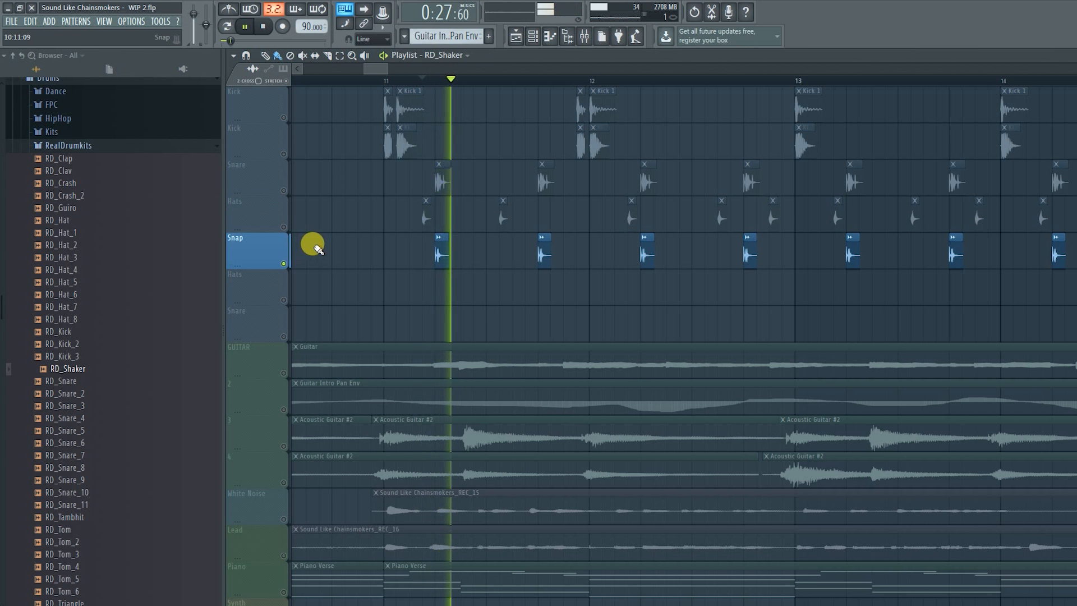
- Collapse the RealDrumkits folder and preview the HIP_Snaph sample from the HipHop folder
click(63, 150)
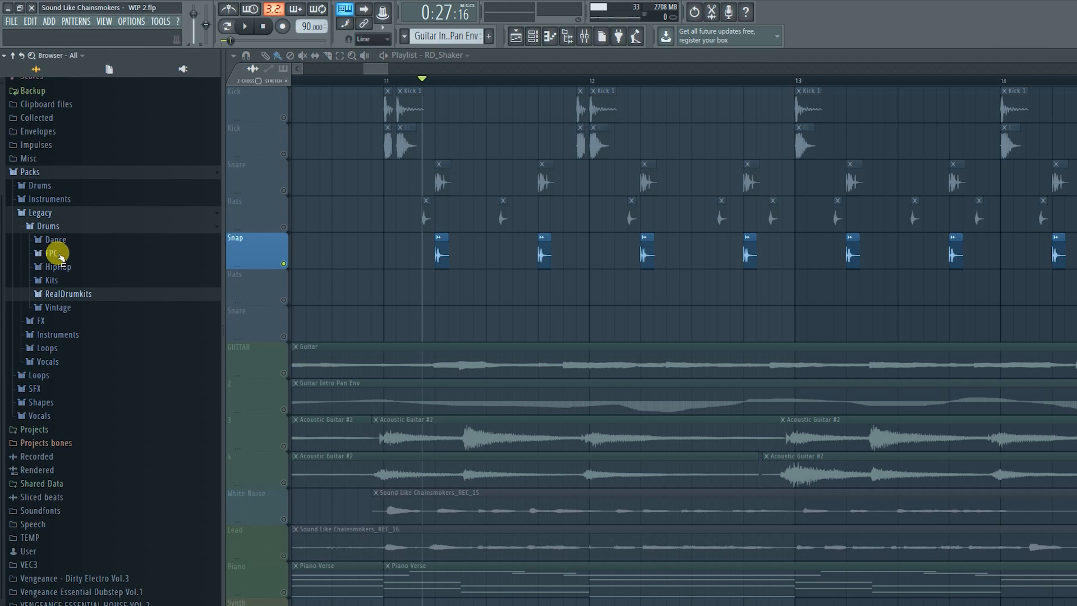
click(59, 258)
click(60, 255)
click(58, 268)
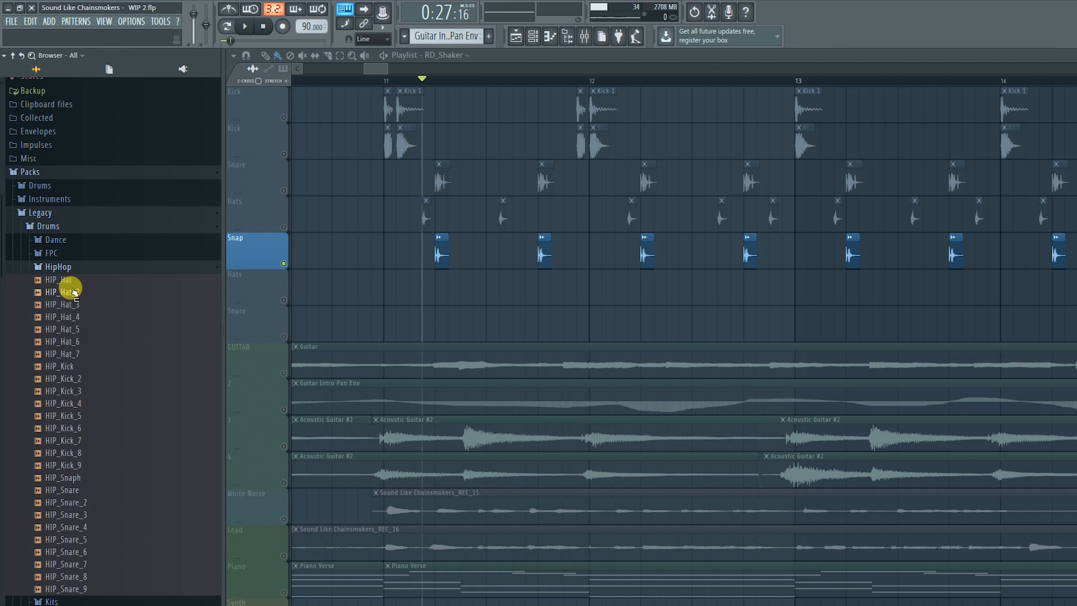
scroll(71, 359, down, 3)
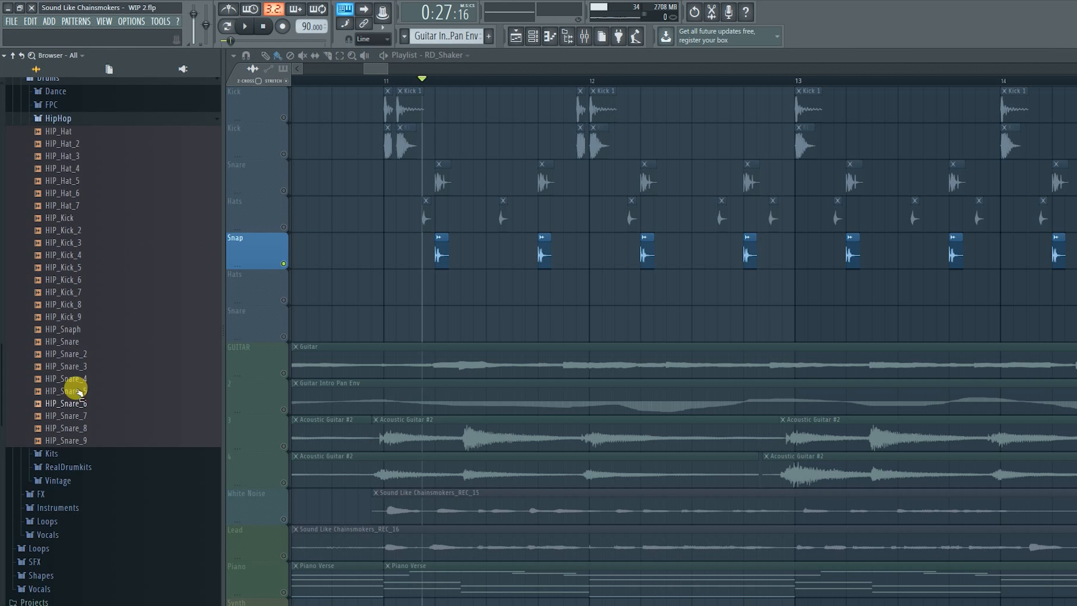
drag(69, 328, 73, 334)
click(72, 331)
- Play the Kick, Snare, Hats and Snap tracks together from just before bar 11
key(space)
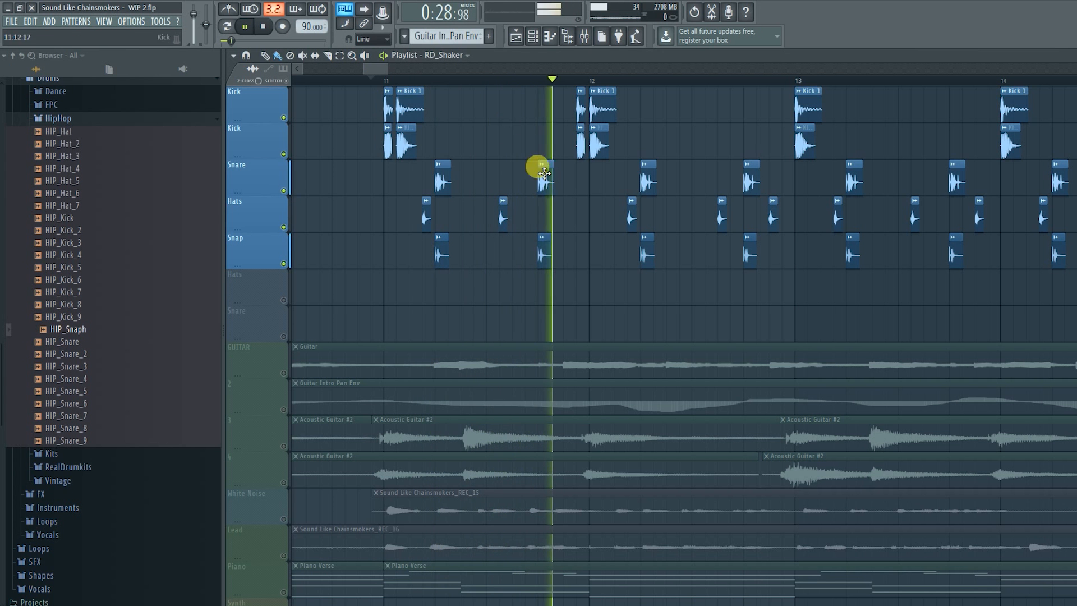
scroll(536, 179, down, 1)
scroll(541, 185, down, 4)
key(space)
- Examine the layered Kick 1 and Kick 2 clips at bar 11 in close-up and play them from bar 11
scroll(481, 115, up, 5)
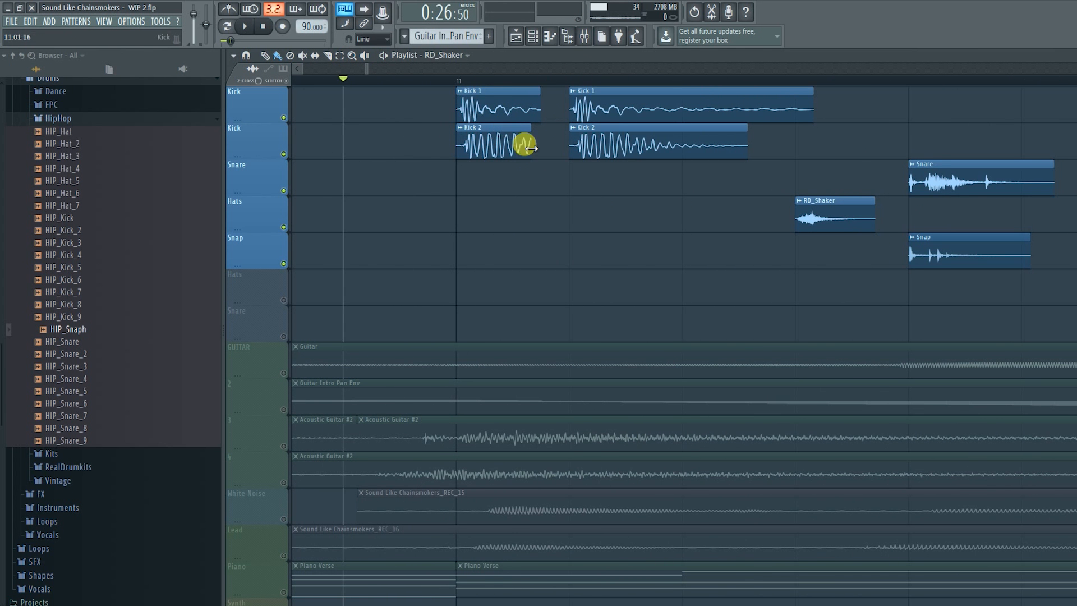
click(457, 79)
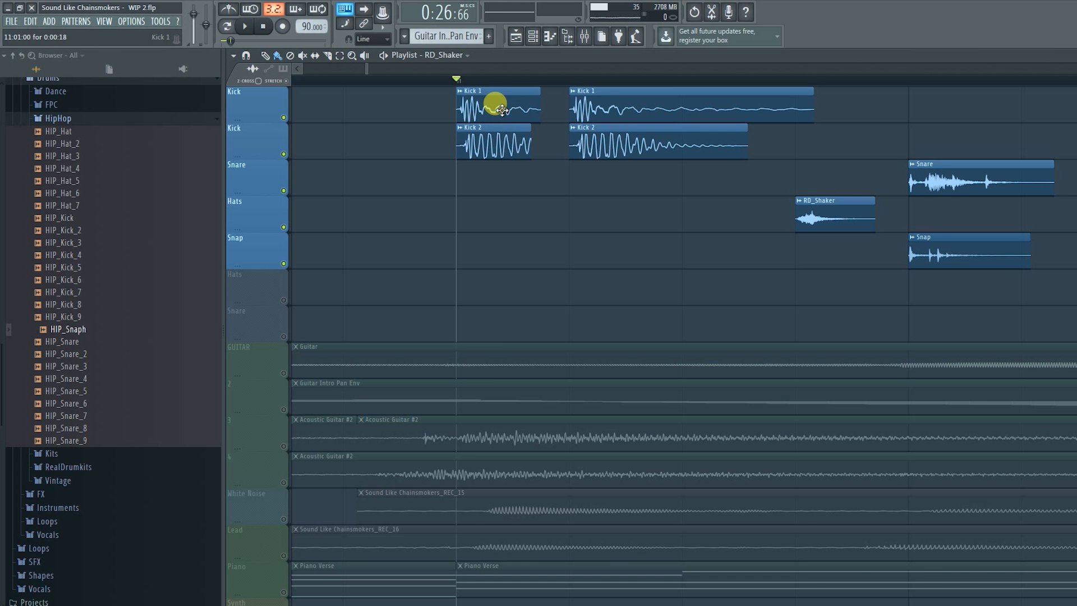
key(space)
key(space)
- Play the drum tracks together with the four guitar tracks from bar 11 while reviewing the tracks below
key(space)
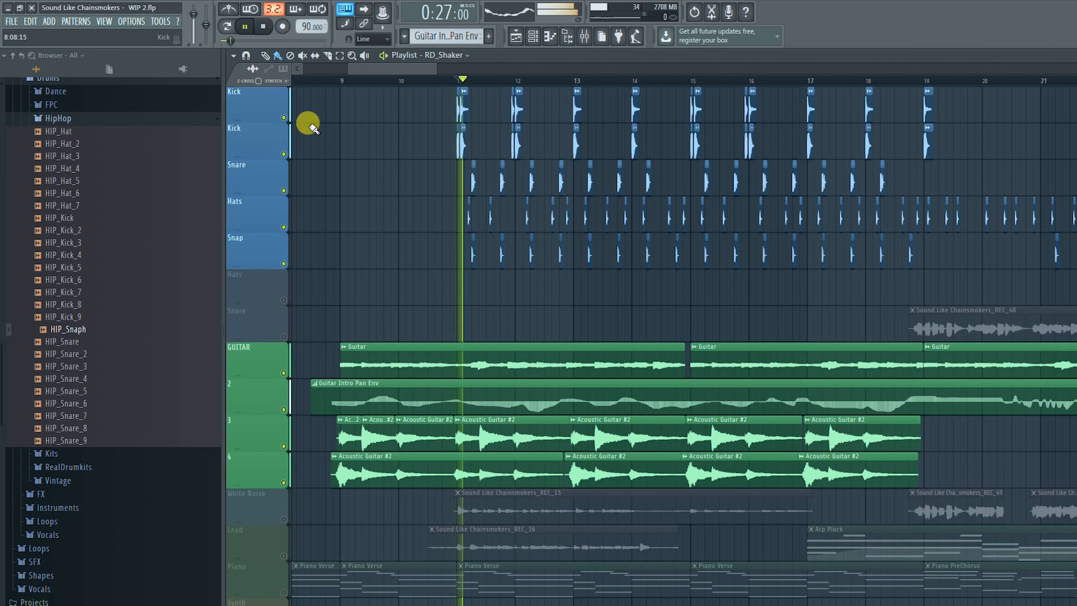
scroll(482, 187, down, 5)
scroll(570, 197, down, 4)
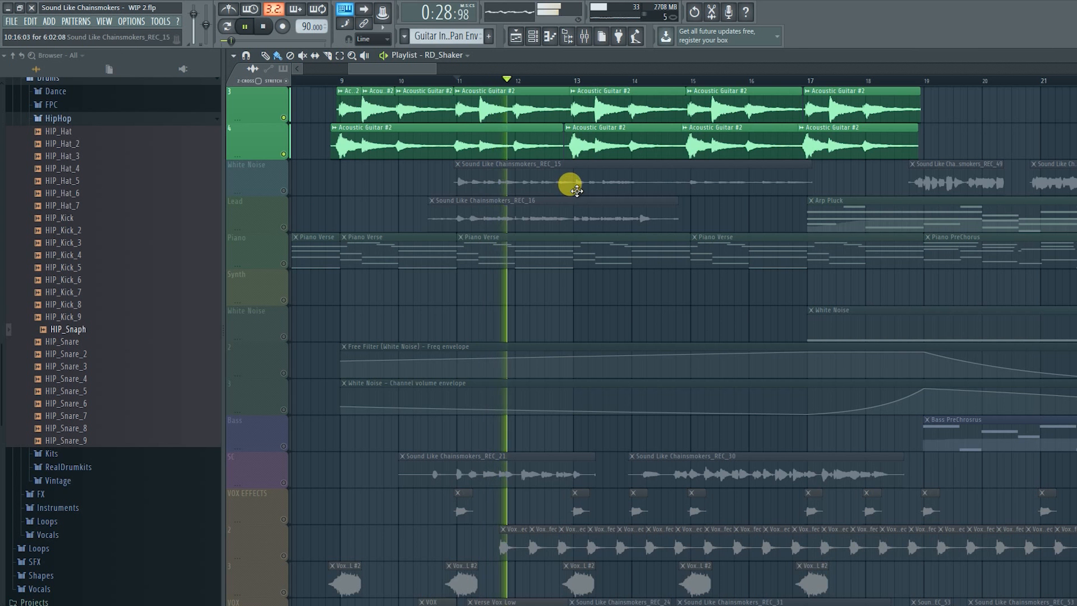
scroll(362, 208, down, 5)
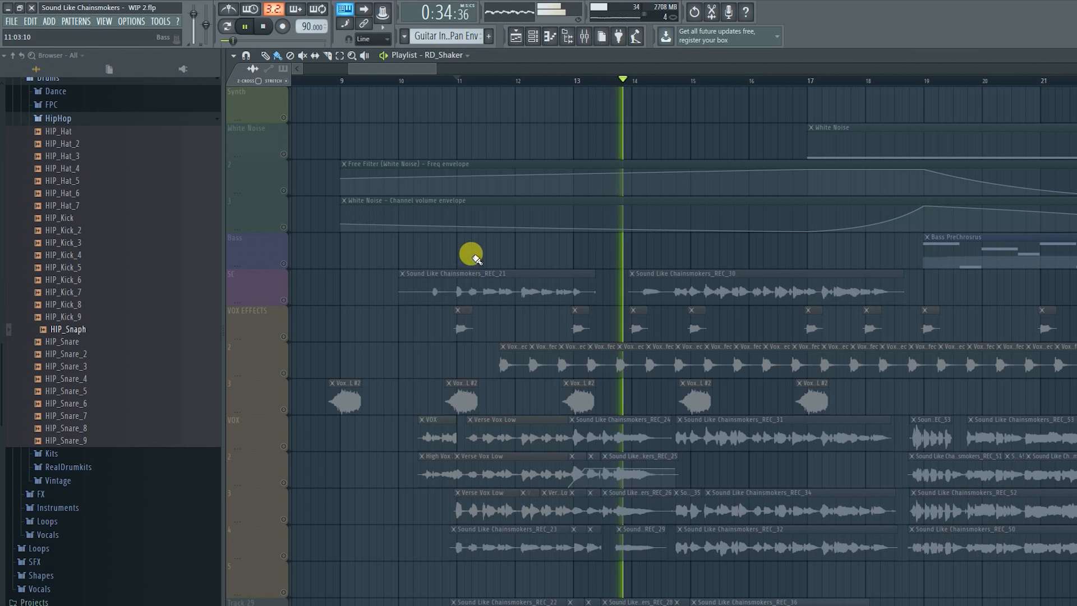
key(space)
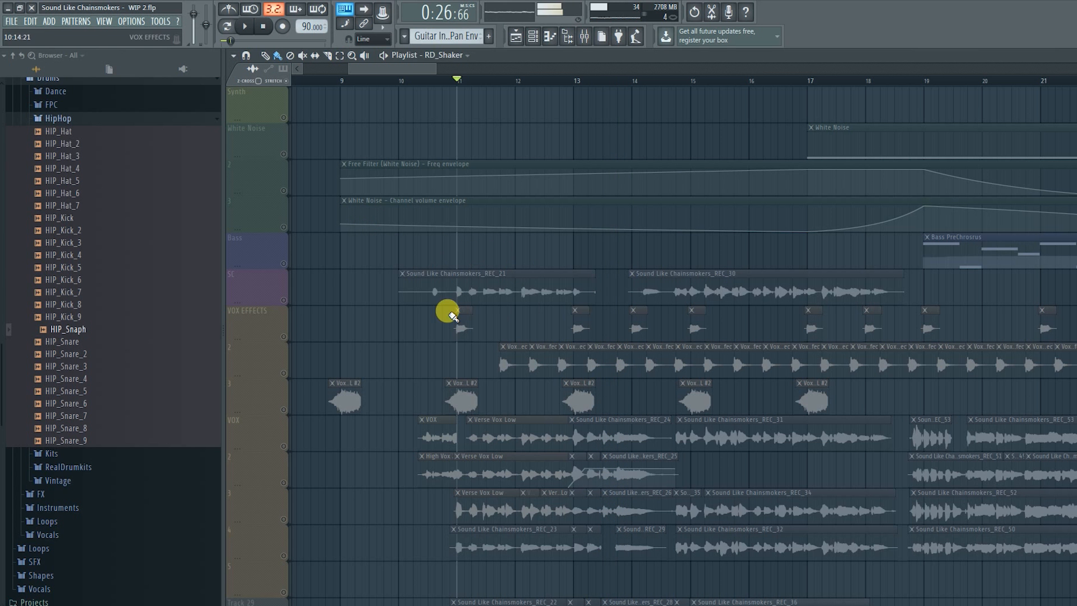
- Unmute the second and third VOX EFFECTS tracks, play from bar 11 and add a Vox Effect clip at 11:04:13 before the first chop
drag(284, 407, 284, 374)
key(space)
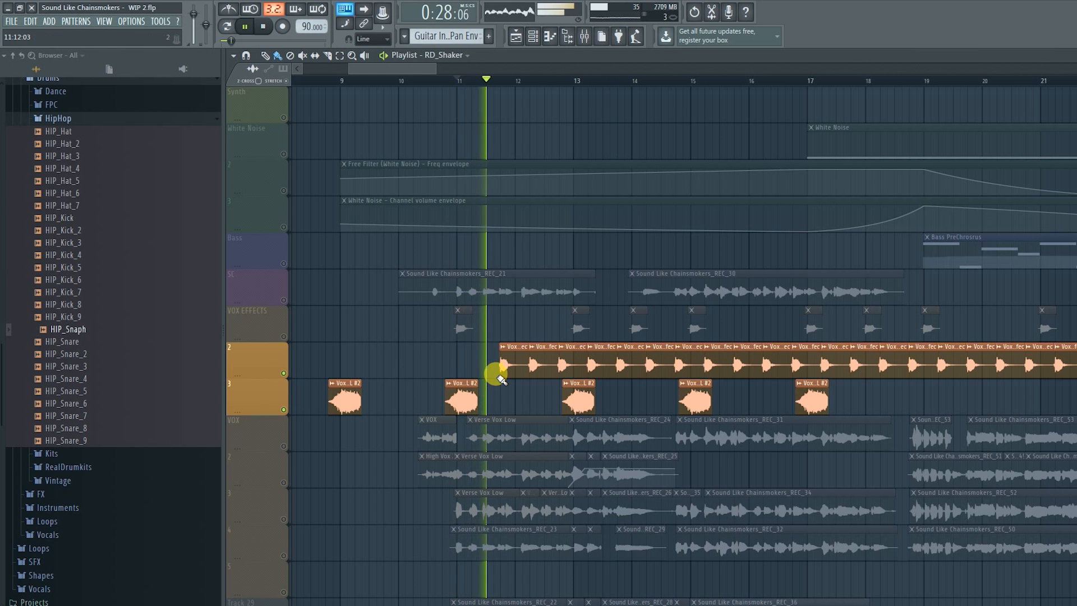
drag(505, 371, 481, 372)
scroll(482, 372, up, 4)
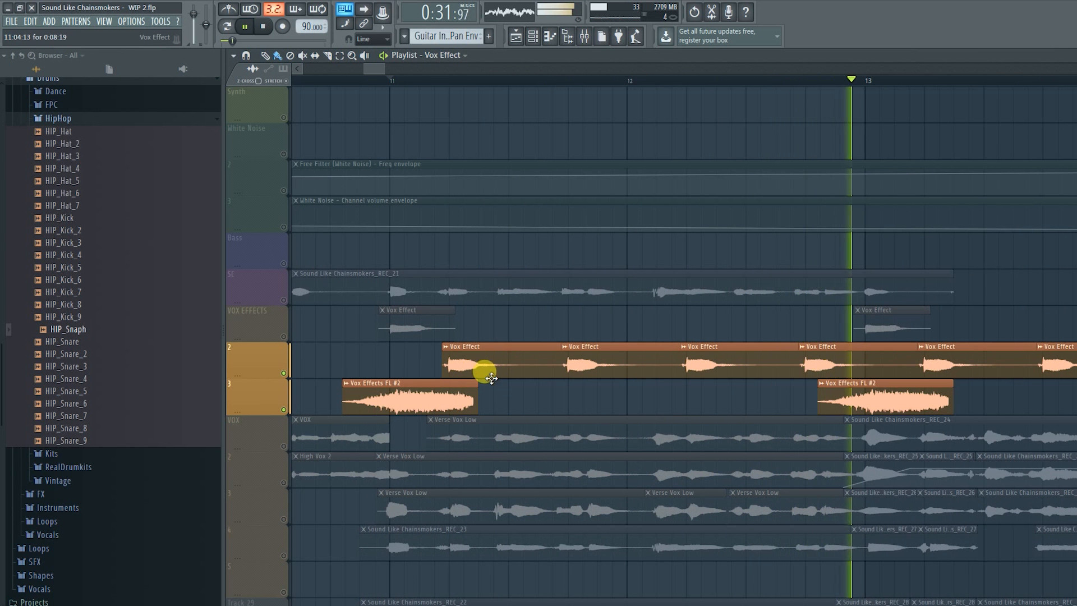
scroll(481, 371, down, 4)
scroll(479, 377, down, 5)
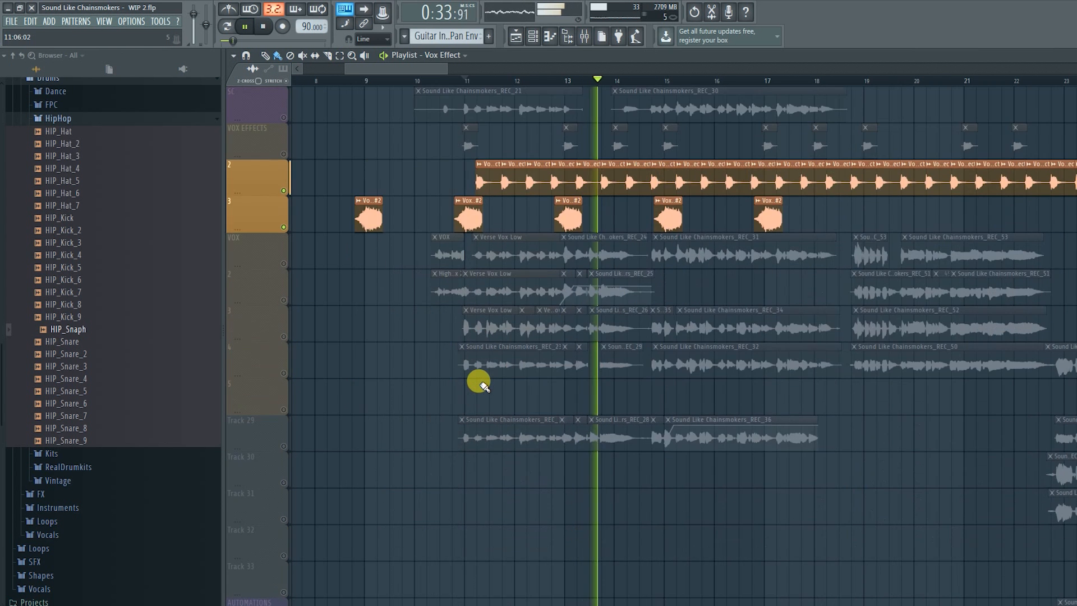
- Stop playback, unmute the Piano track and open the sound browser of its EastWest piano instrument
scroll(479, 381, up, 12)
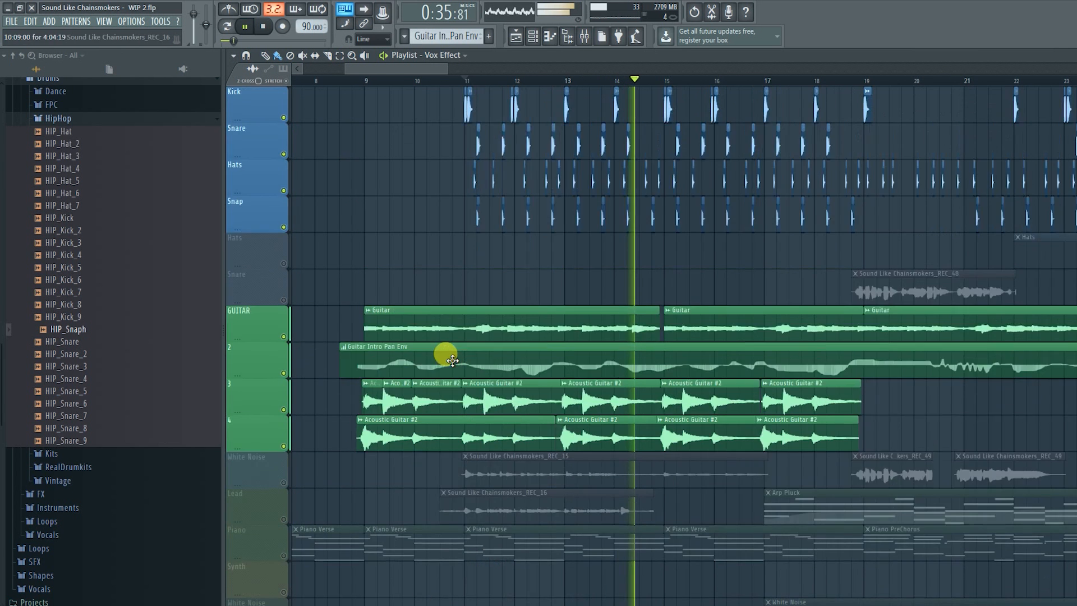
key(space)
scroll(348, 353, down, 6)
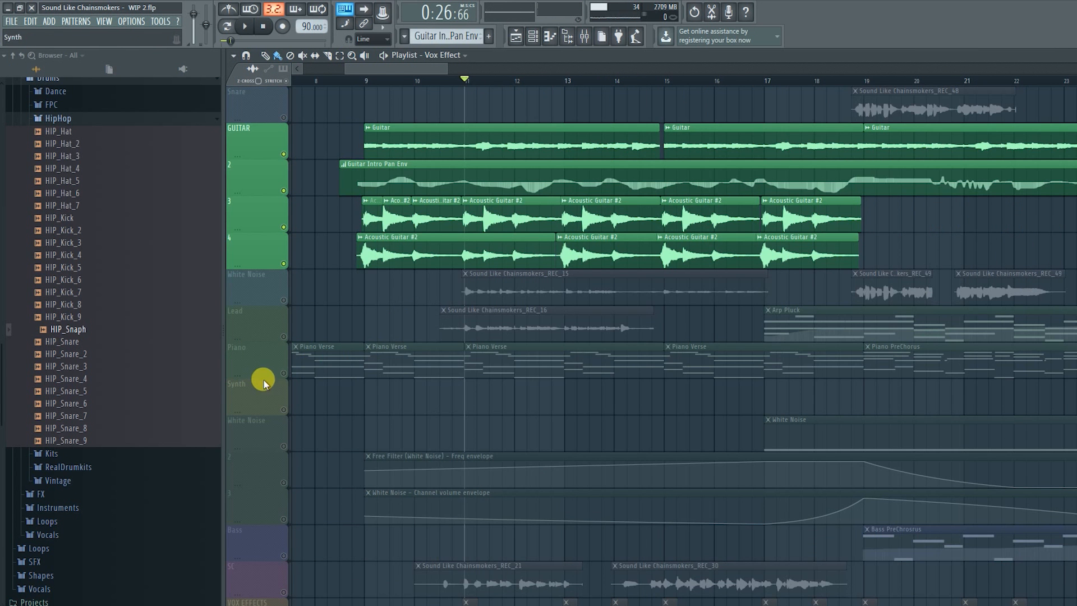
click(283, 374)
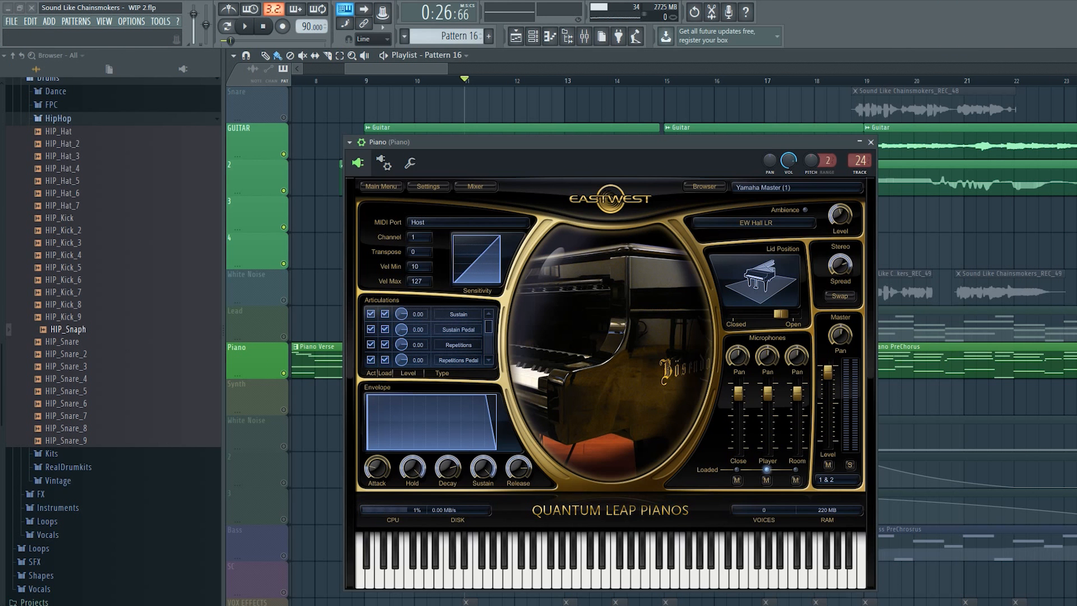
click(700, 188)
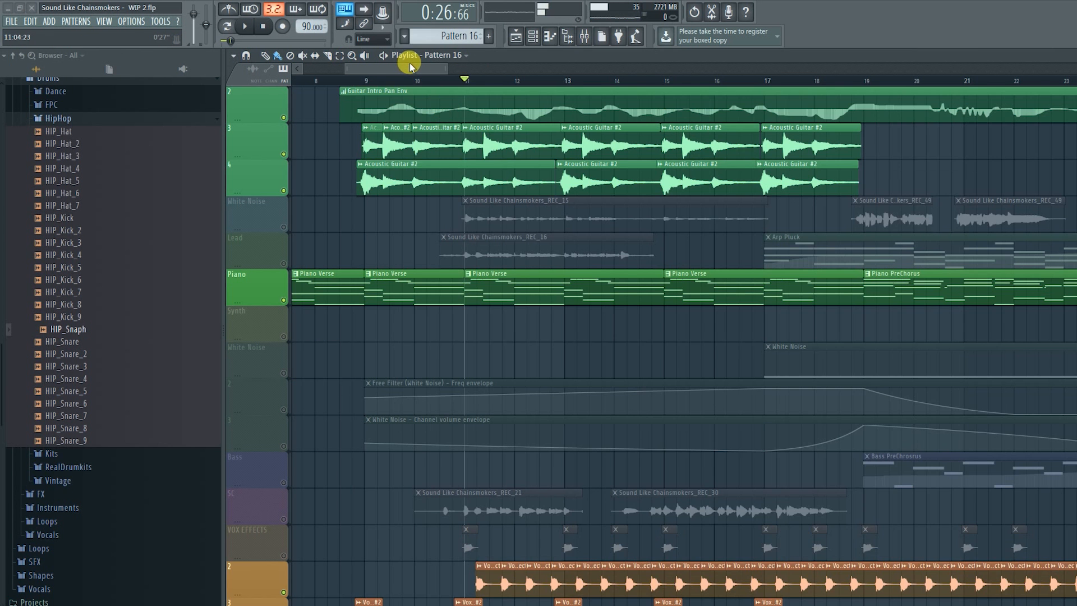
- Play the Piano and vocal effect tracks together from bar 7, toggling the third VOX EFFECTS track
scroll(404, 128, left, 4)
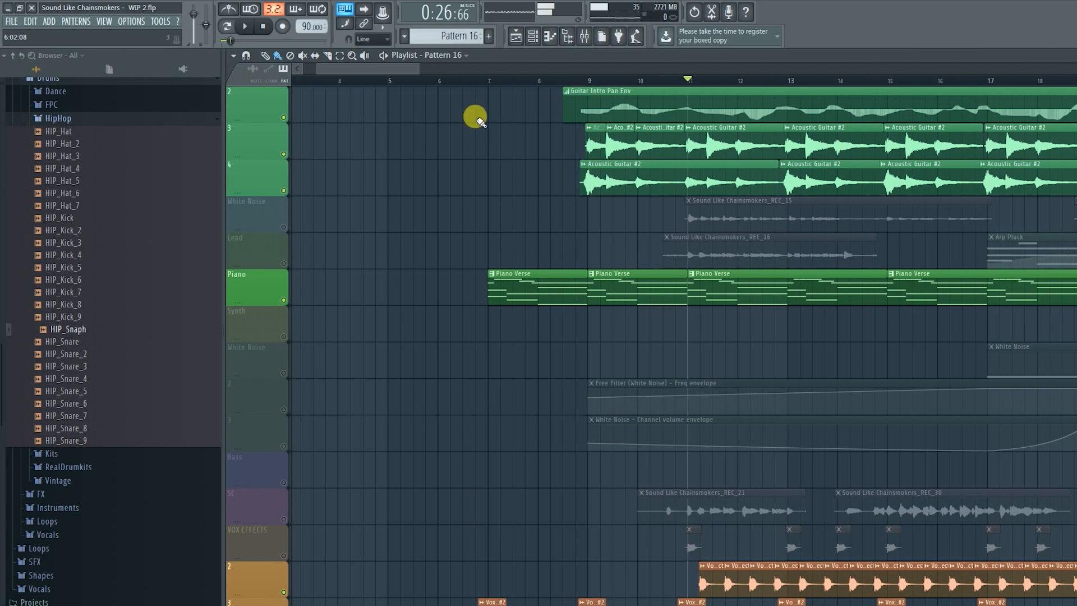
click(480, 79)
key(space)
scroll(323, 359, down, 5)
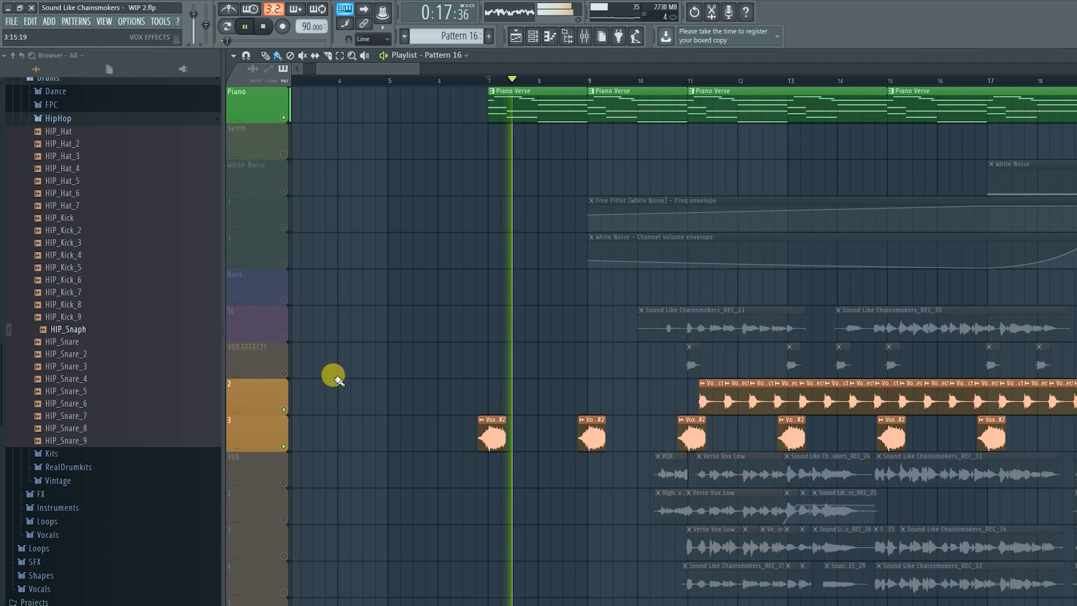
click(282, 445)
key(space)
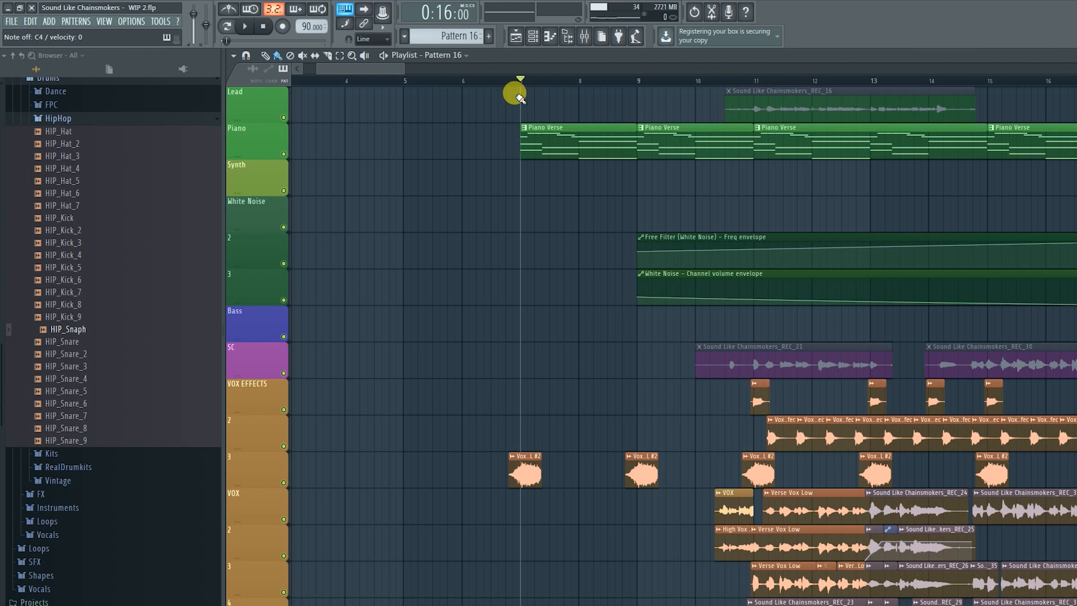
- View the Piano channel's piano roll for Pattern 16, moving to its lower octaves, and return to the playlist
key(F7)
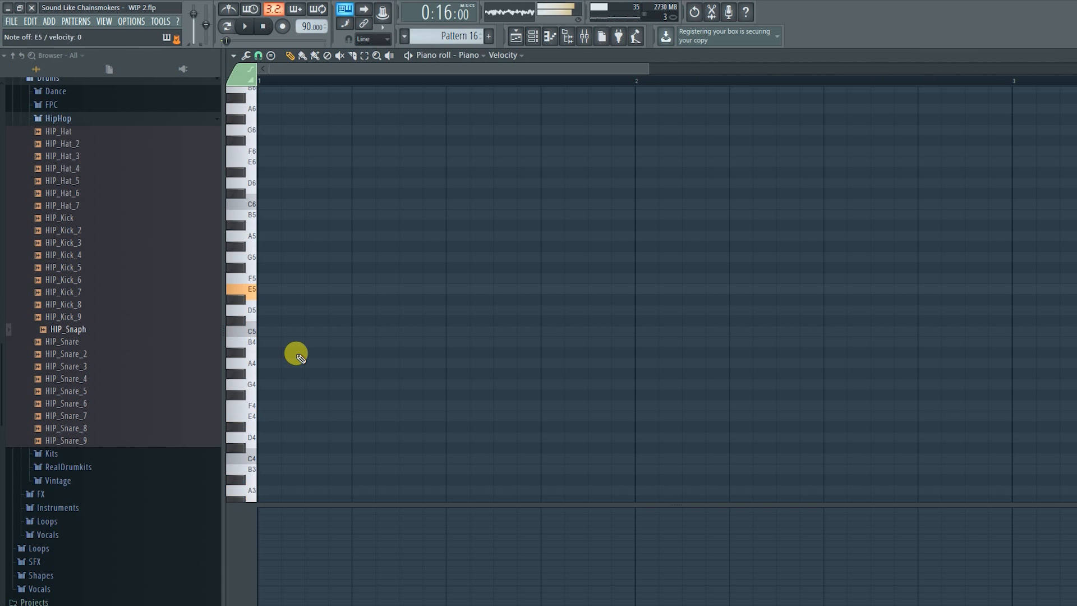
scroll(354, 393, down, 4)
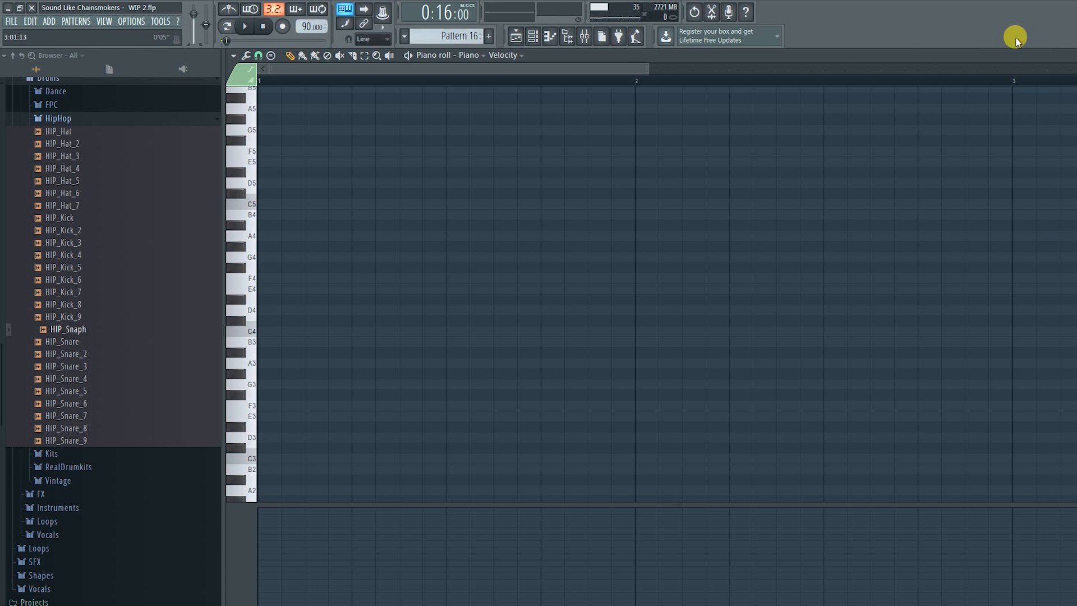
click(516, 37)
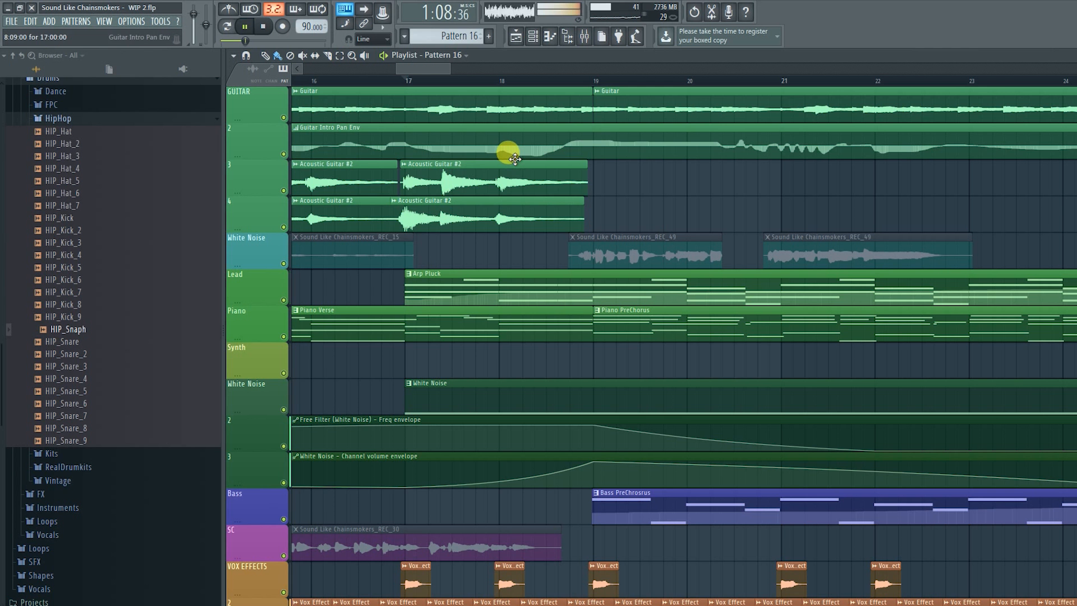
- Solo the Lead track and play its Arp Pluck clip from bar 17
key(space)
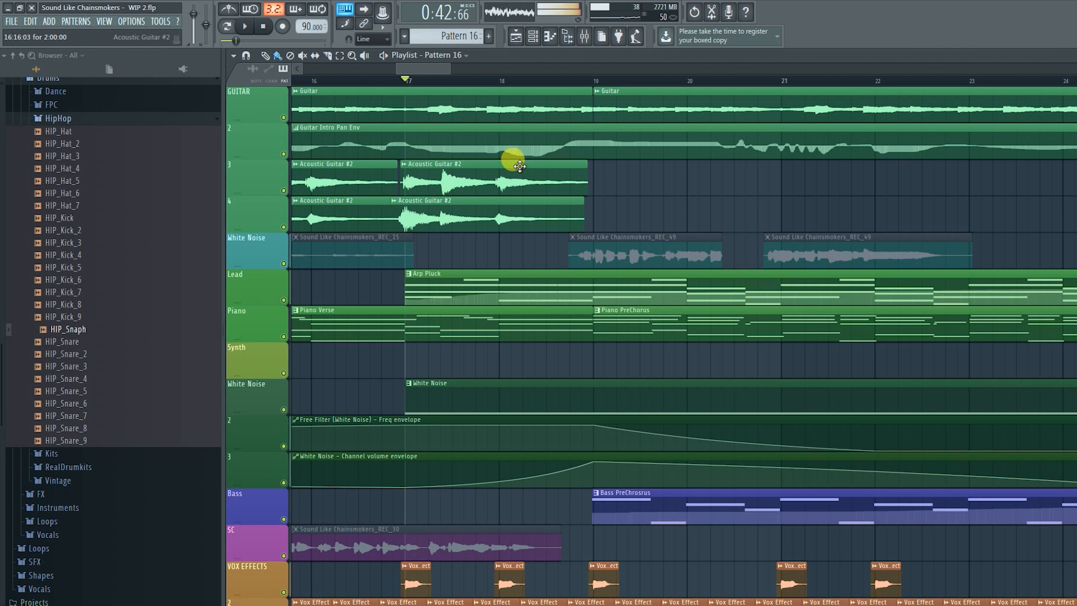
right_click(284, 299)
key(space)
key(space)
key(space)
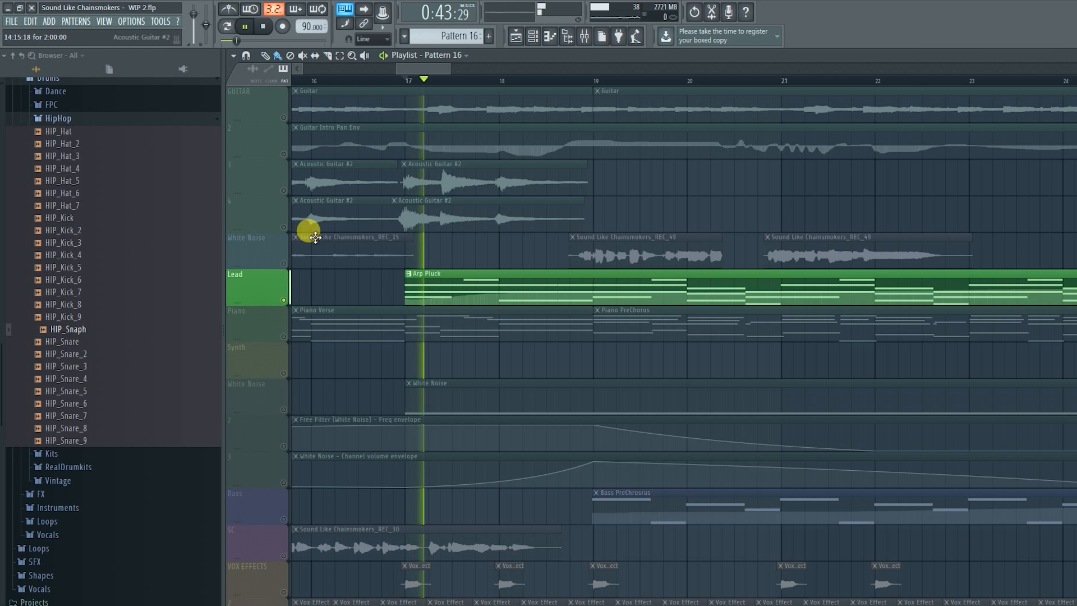
- Add the Piano track to the playing Arp Pluck for comparison, mute it again and stop playback
click(282, 338)
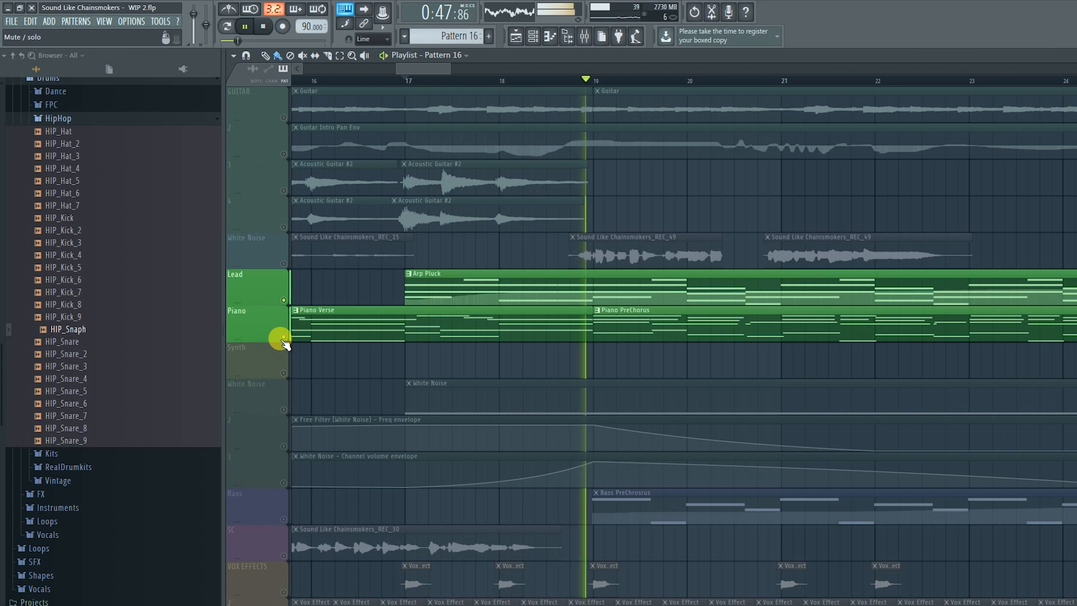
click(283, 338)
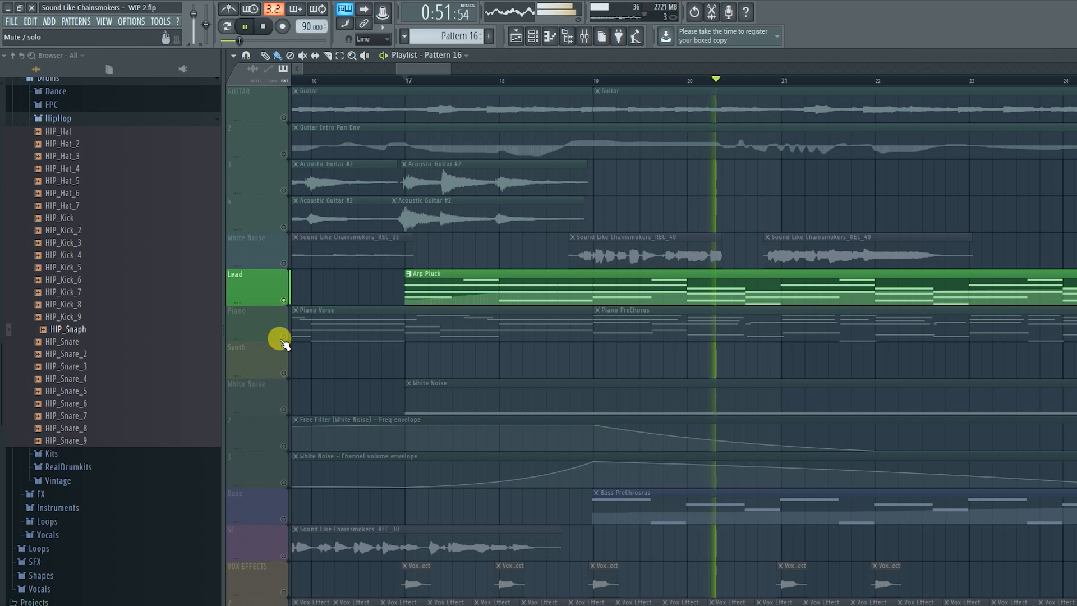
drag(423, 66, 431, 67)
key(space)
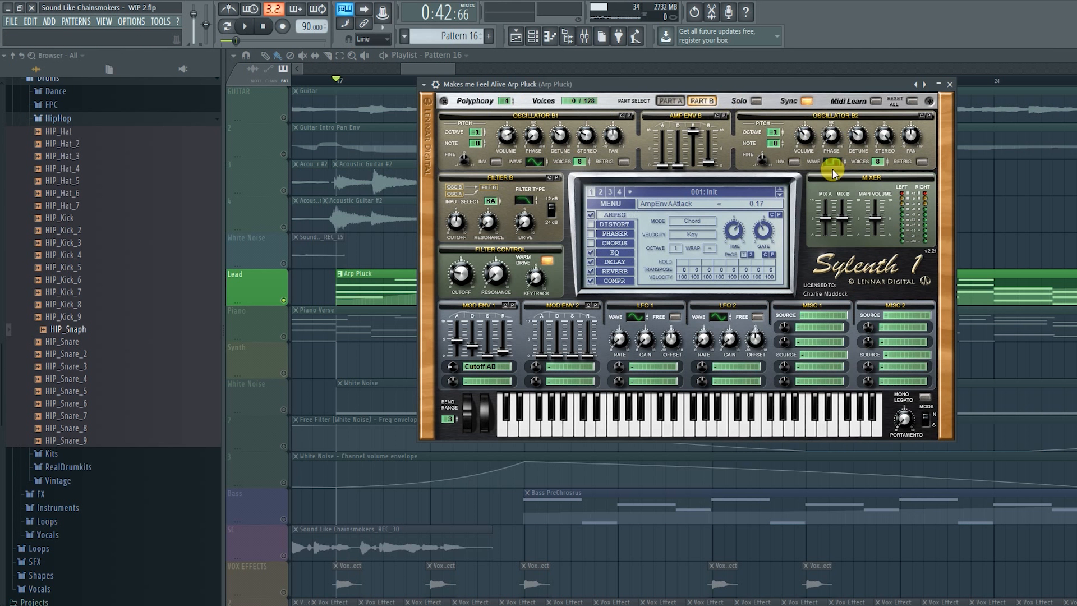
- Show Part A of the Arp Pluck's Sylenth1 and examine its arpeggiator time and gate, toggling the arpeggiator off and on
click(675, 101)
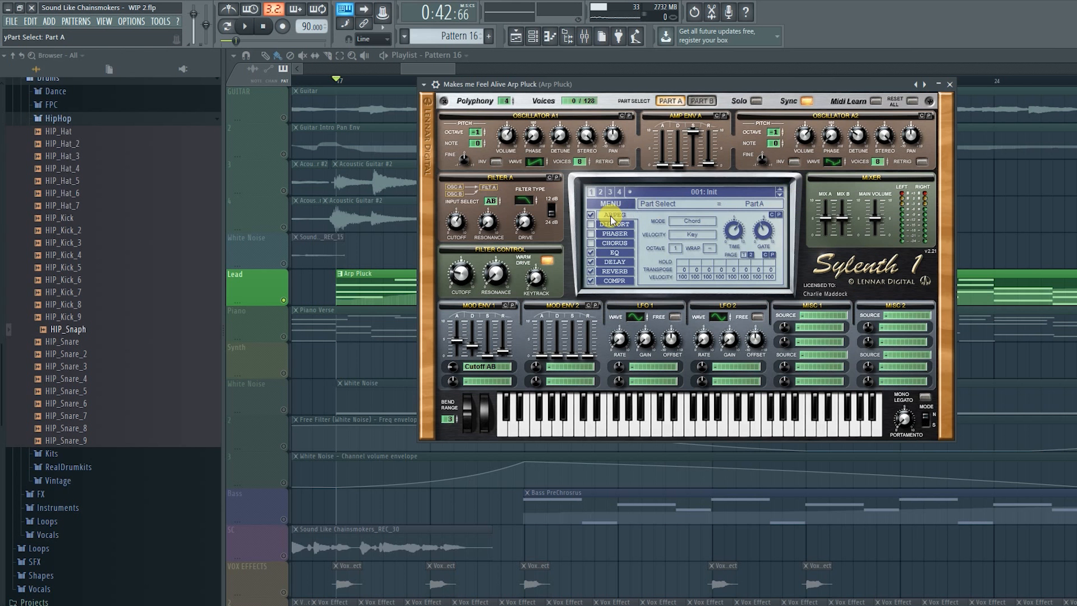
click(735, 236)
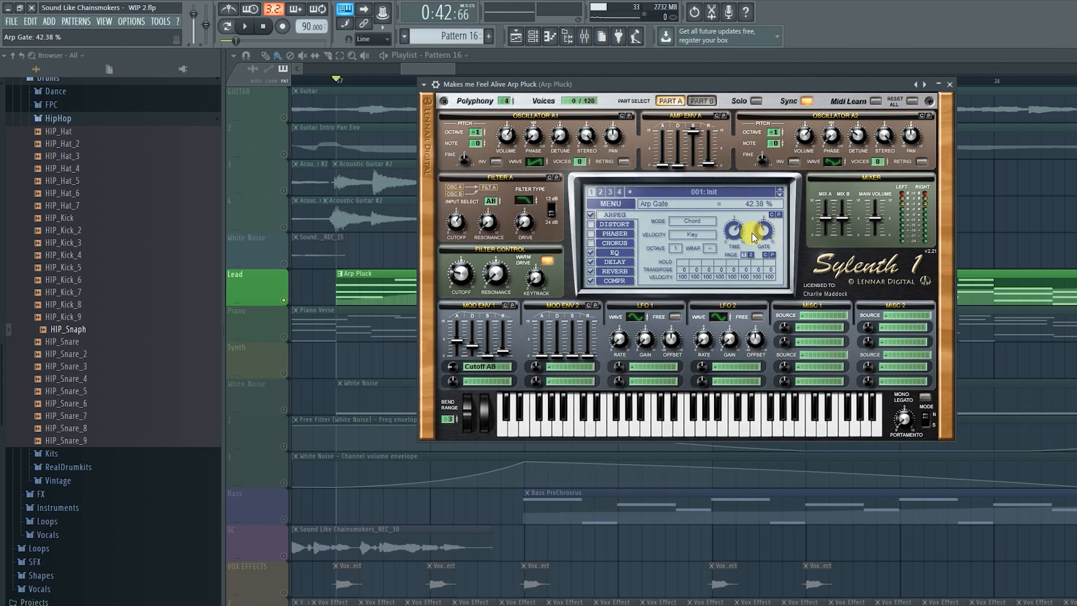
double_click(593, 217)
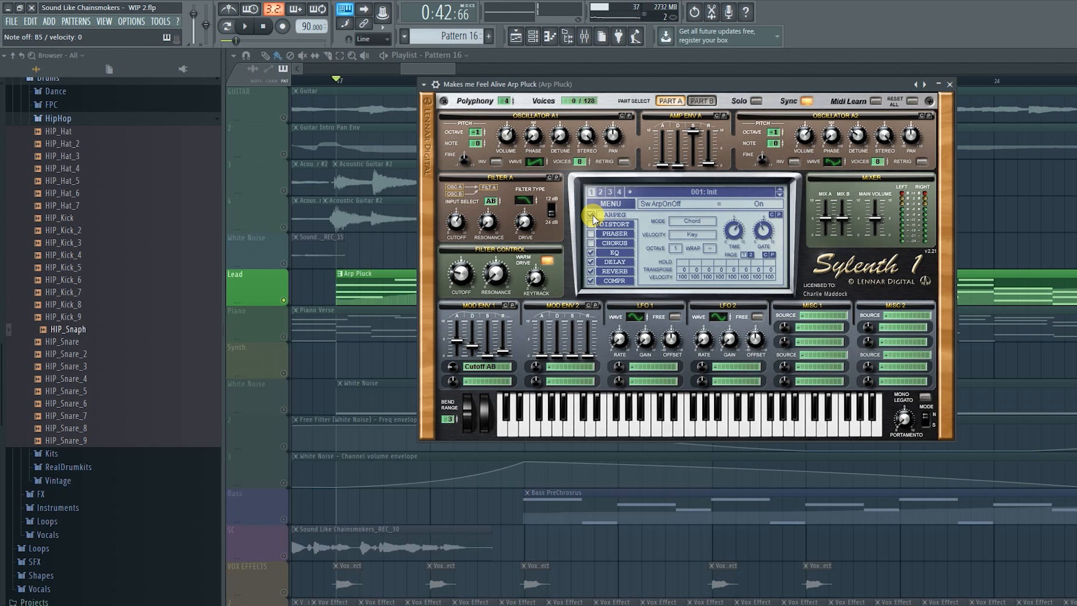
- Audition the Arp Pluck's arpeggiator in Up mode and return it to Chord mode
click(694, 222)
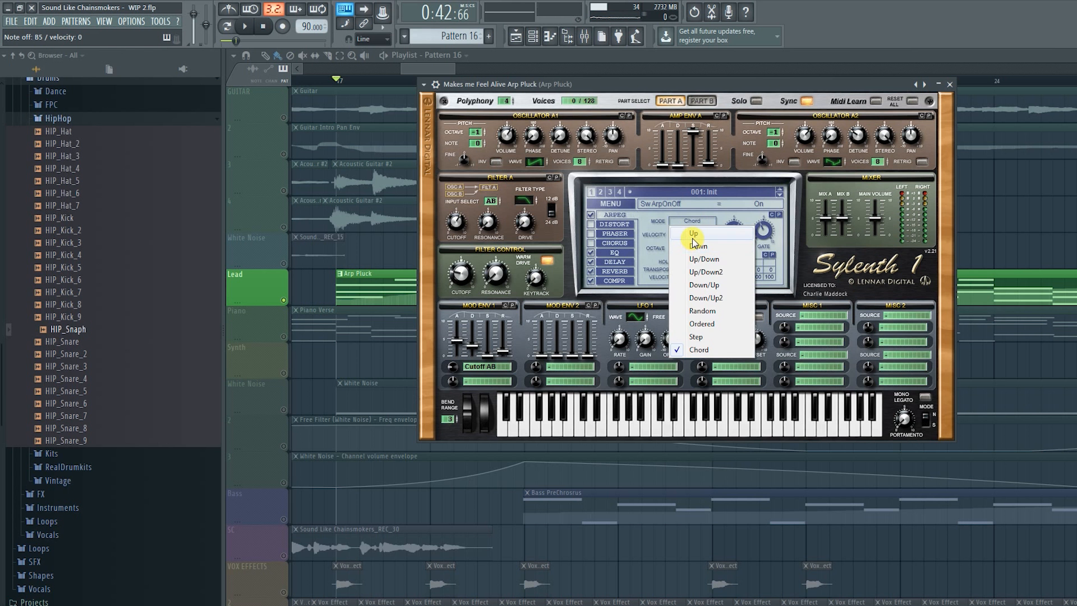
click(694, 235)
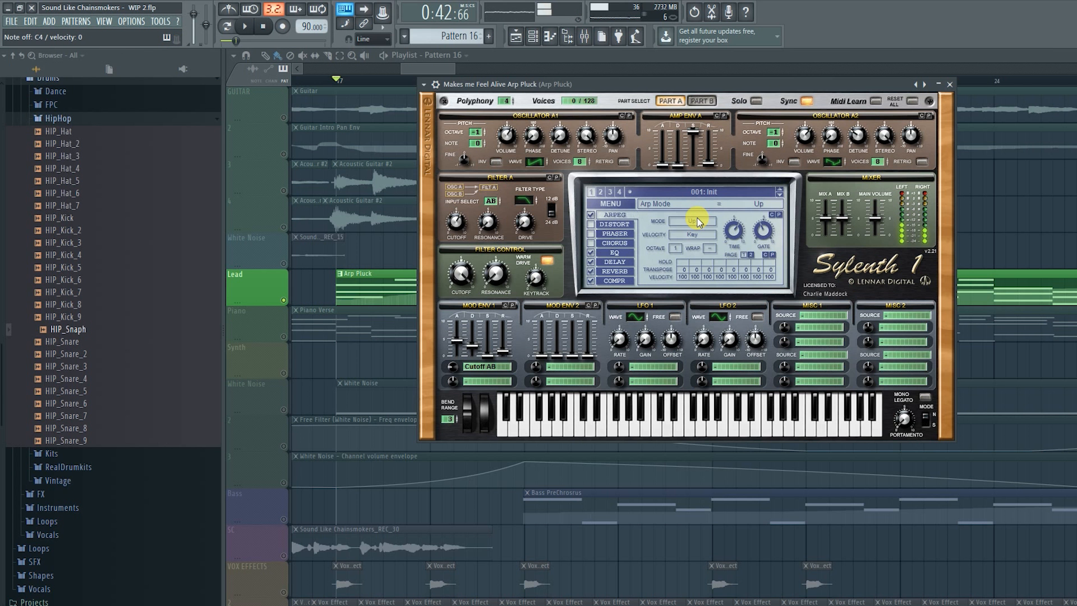
click(698, 223)
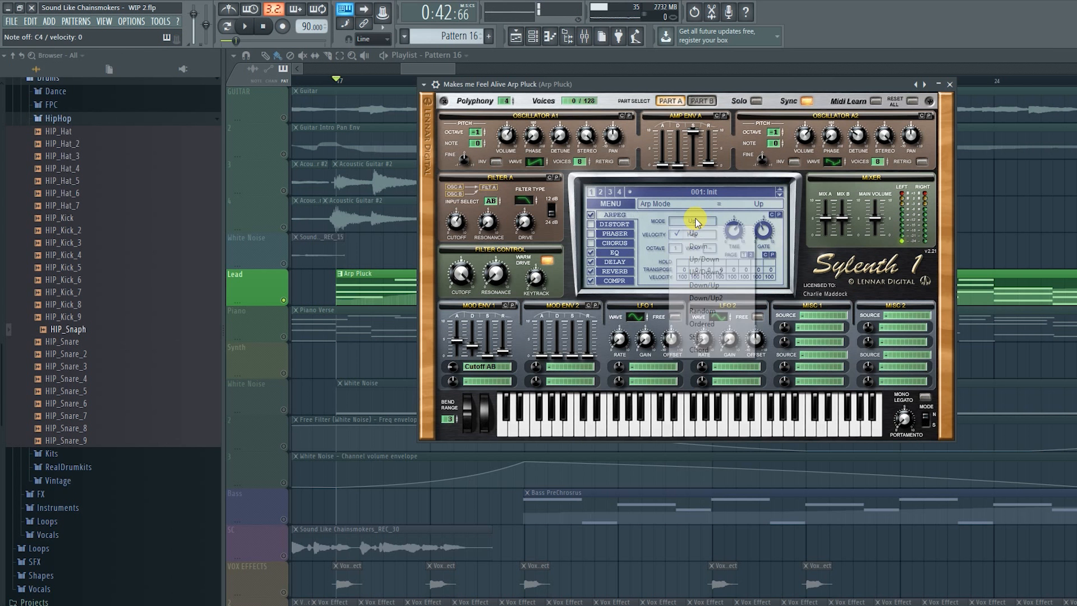
click(710, 350)
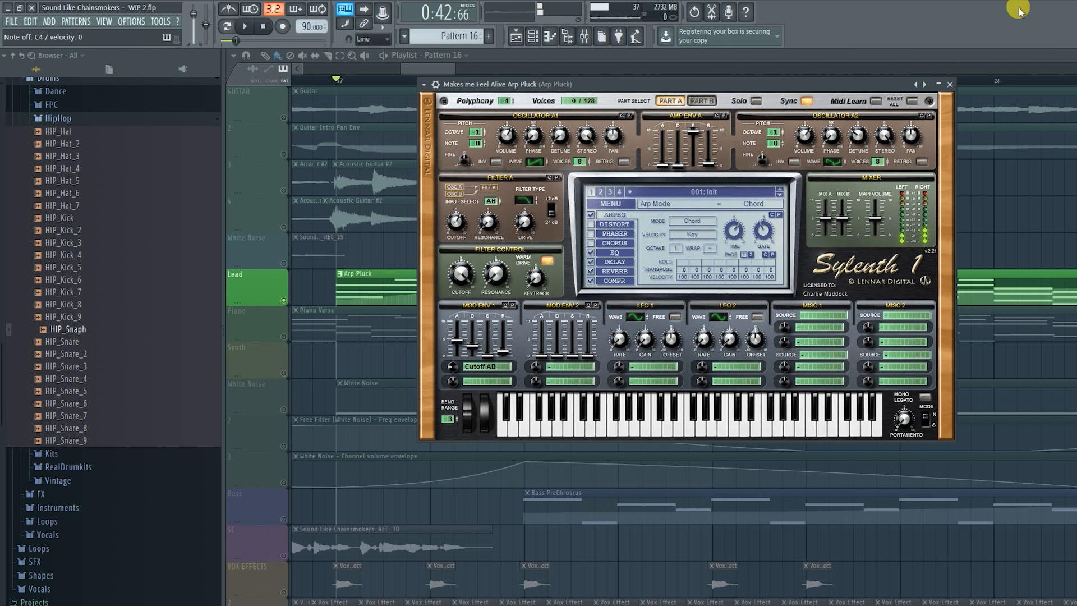
- Review the reverb, compressor, delay and chorus settings of the Arp Pluck's Sylenth1
click(612, 272)
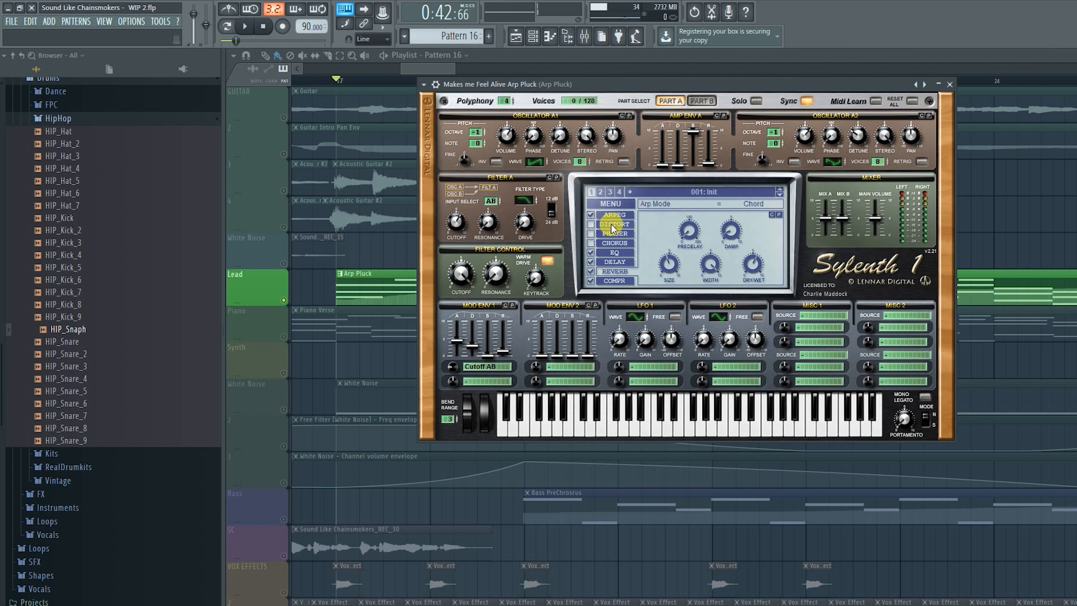
click(607, 282)
click(615, 273)
click(615, 262)
click(615, 243)
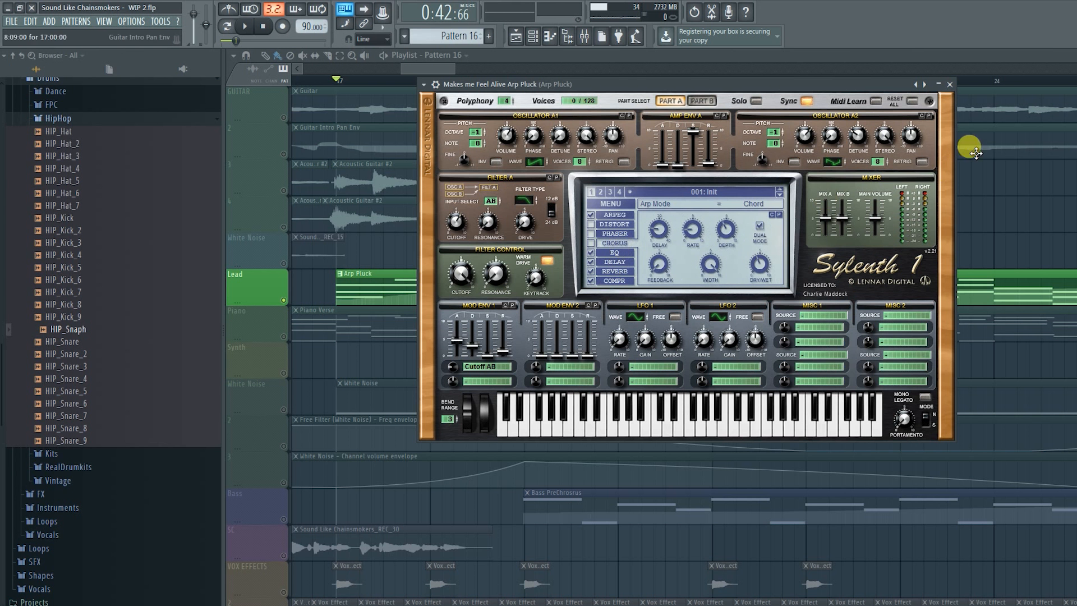
- Close the synth, examine all the Arp Pluck pattern's chords in the piano roll and return to the playlist
click(949, 84)
double_click(337, 288)
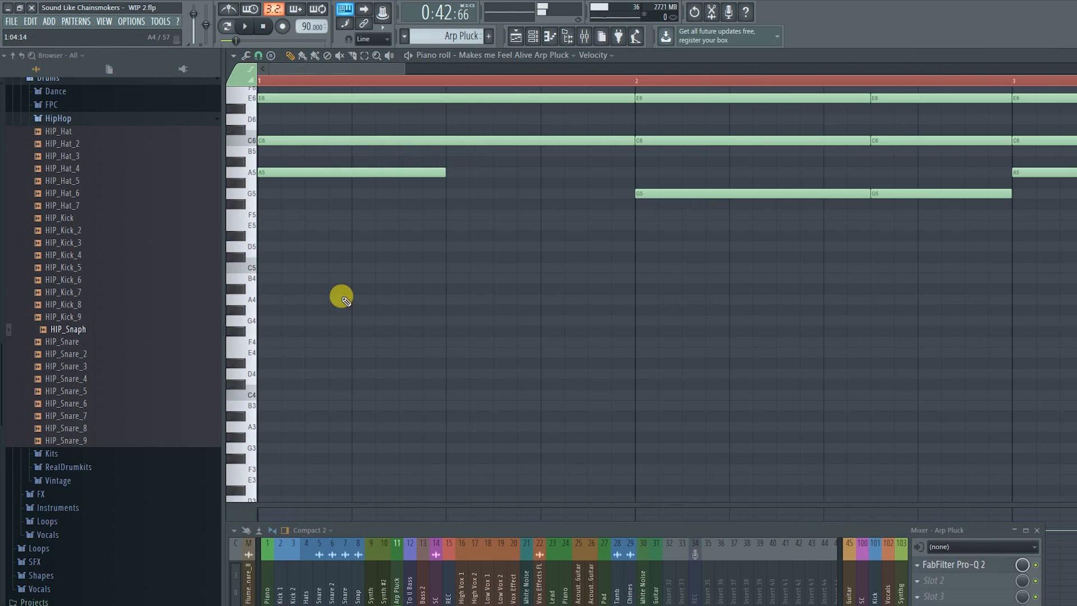
key(space)
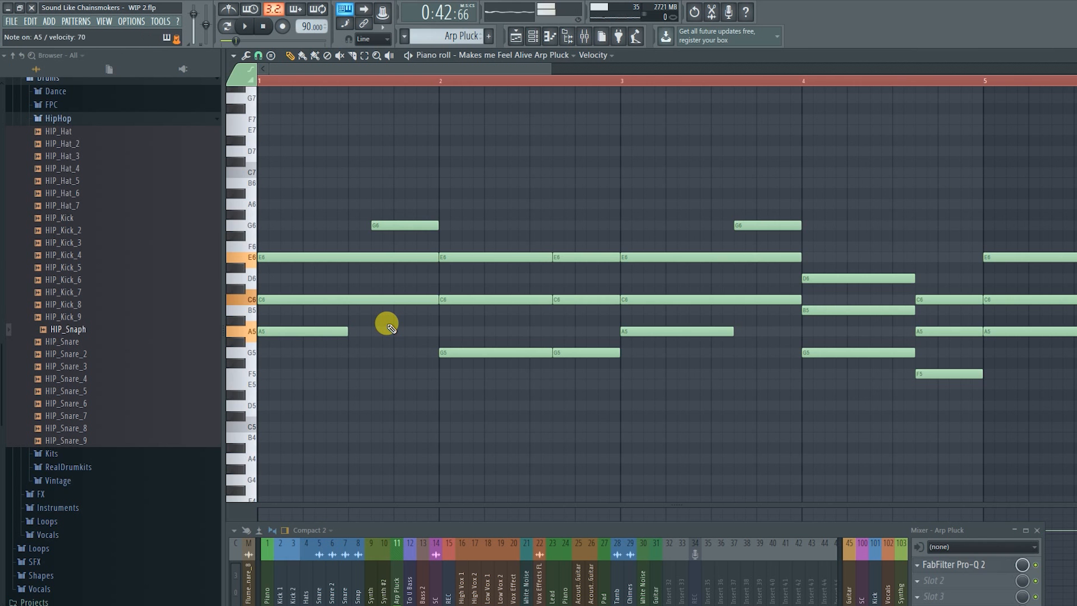
scroll(385, 83, down, 3)
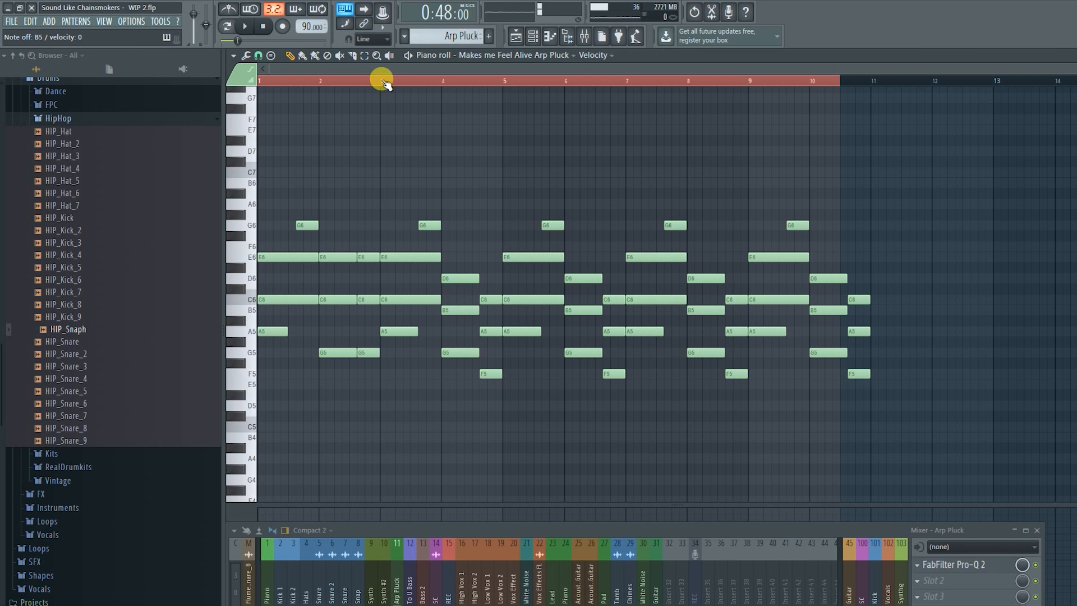
click(519, 34)
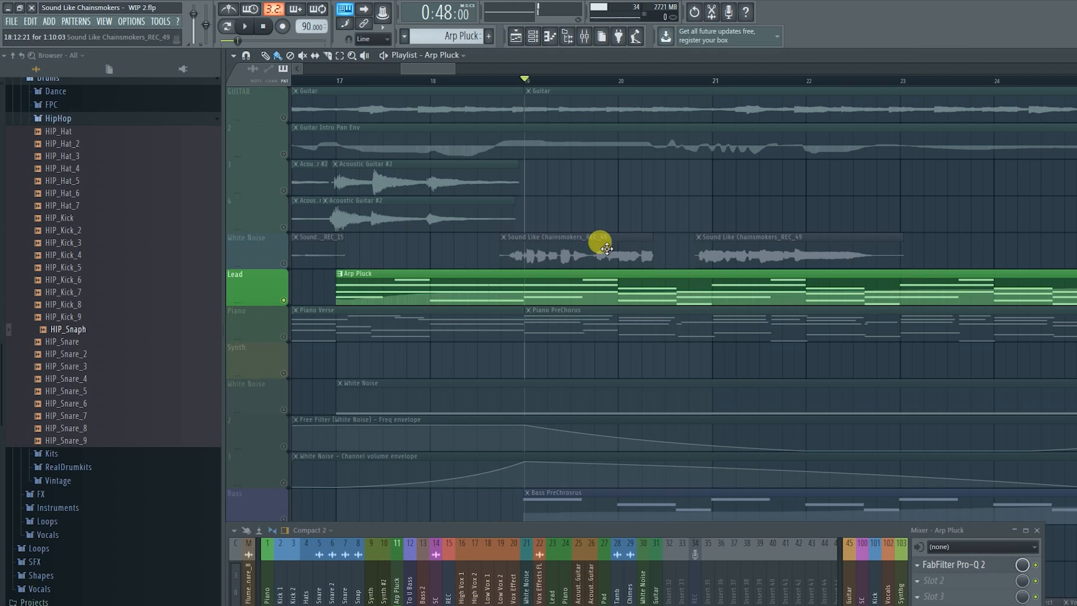
- Examine the rising automation curve across the whole Arp Pluck clip on the Lead track in close-up
scroll(381, 294, up, 5)
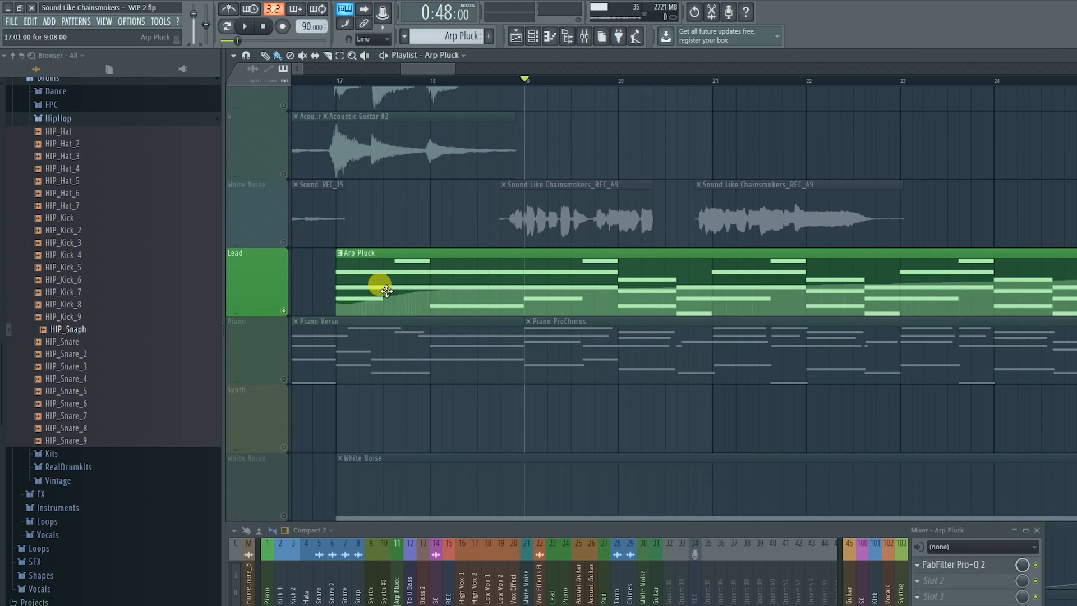
scroll(544, 268, down, 2)
scroll(543, 268, down, 1)
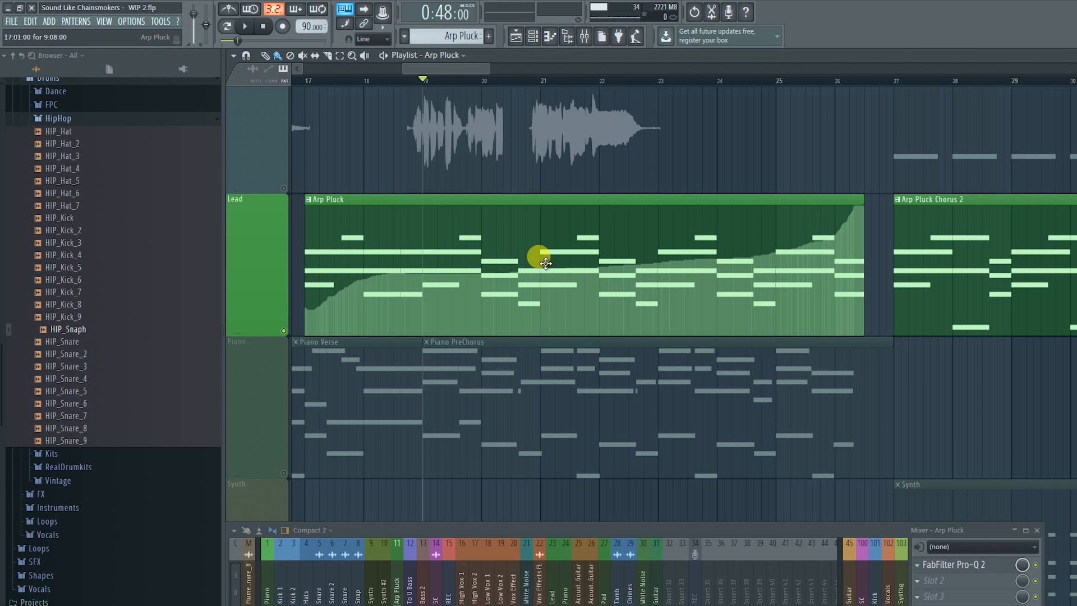
- Turn on controller linking and move the Mod Env 2 attack in the Arp Pluck's Sylenth1
click(546, 262)
click(382, 19)
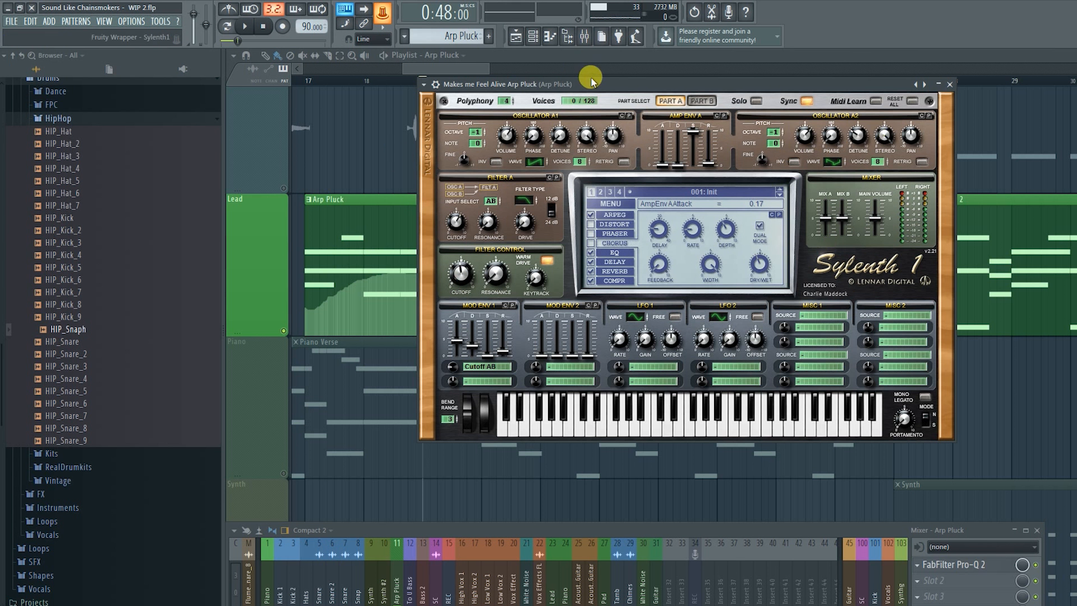
click(542, 351)
drag(541, 351, 553, 329)
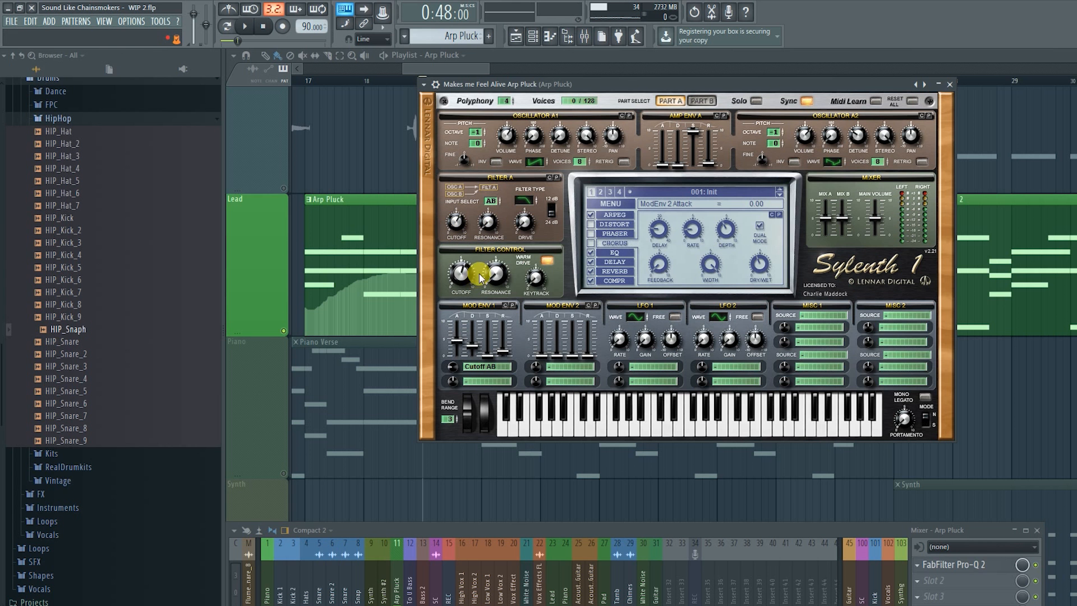
- Play the Arp Pluck from bar 19, close its Sylenth1 and stop playback
key(space)
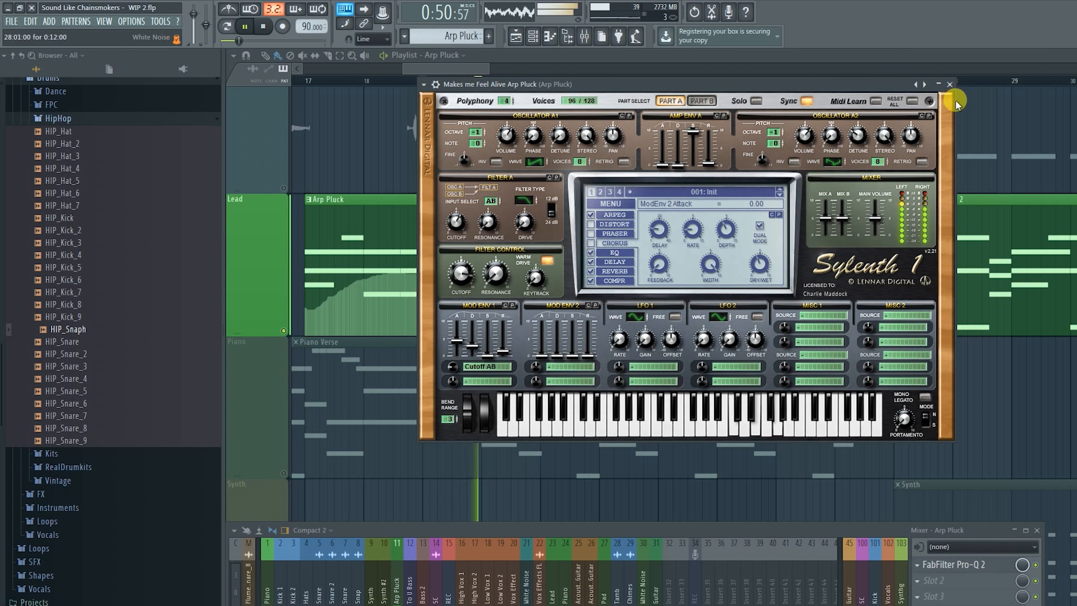
click(949, 85)
key(space)
- Set the song position to bar 17 and arm recording for notes and automation
click(304, 80)
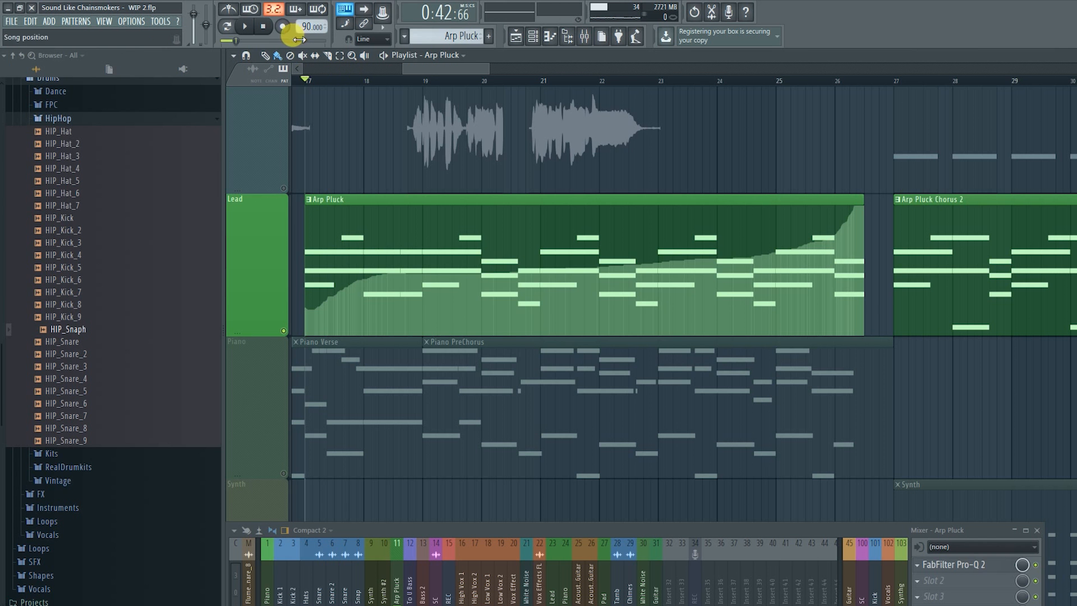
click(284, 28)
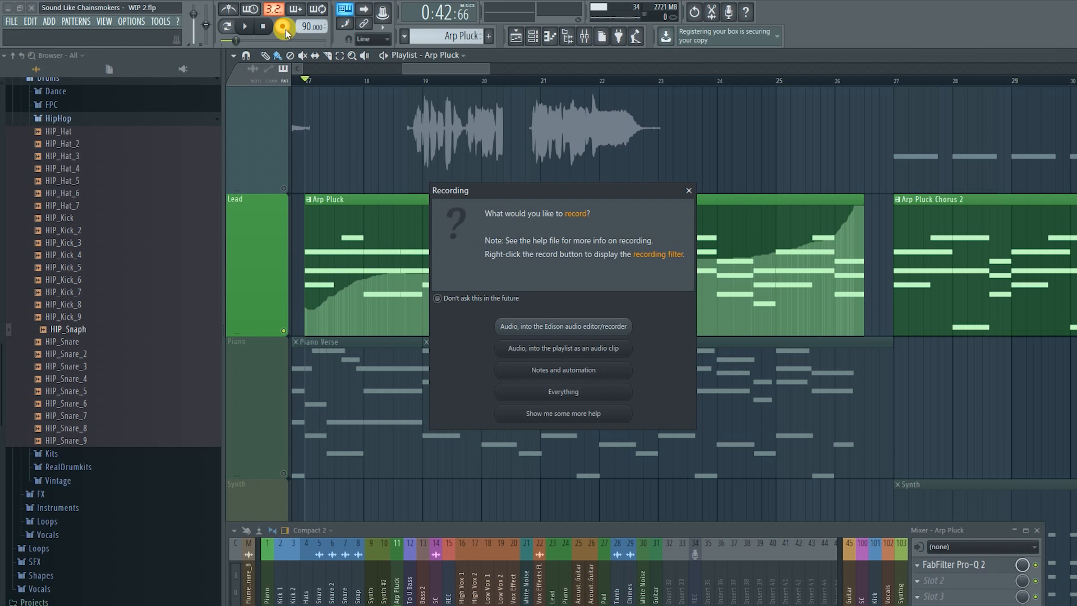
click(563, 370)
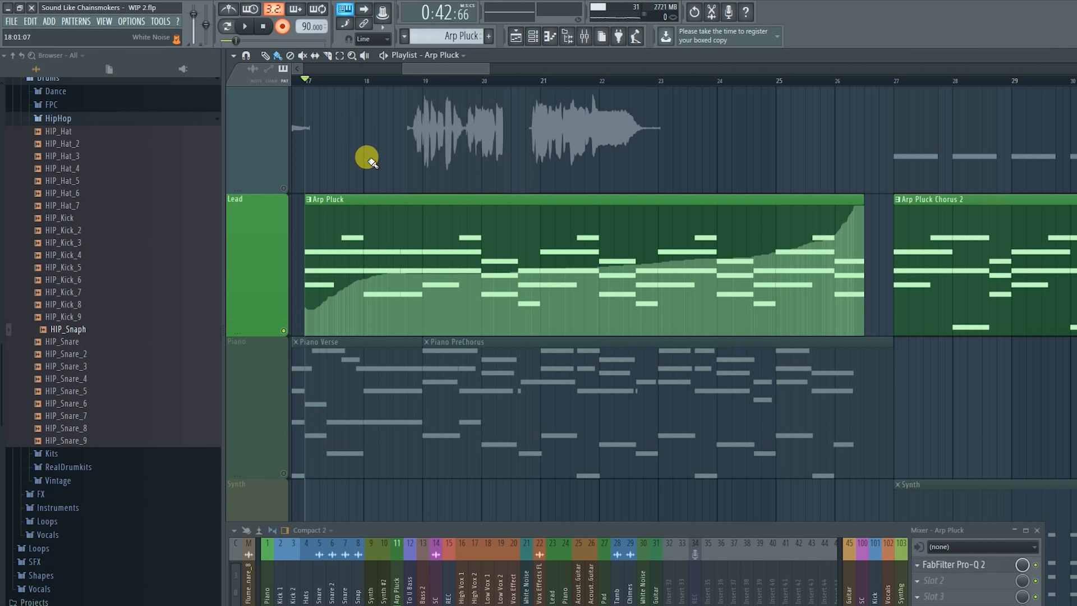
double_click(424, 244)
click(603, 55)
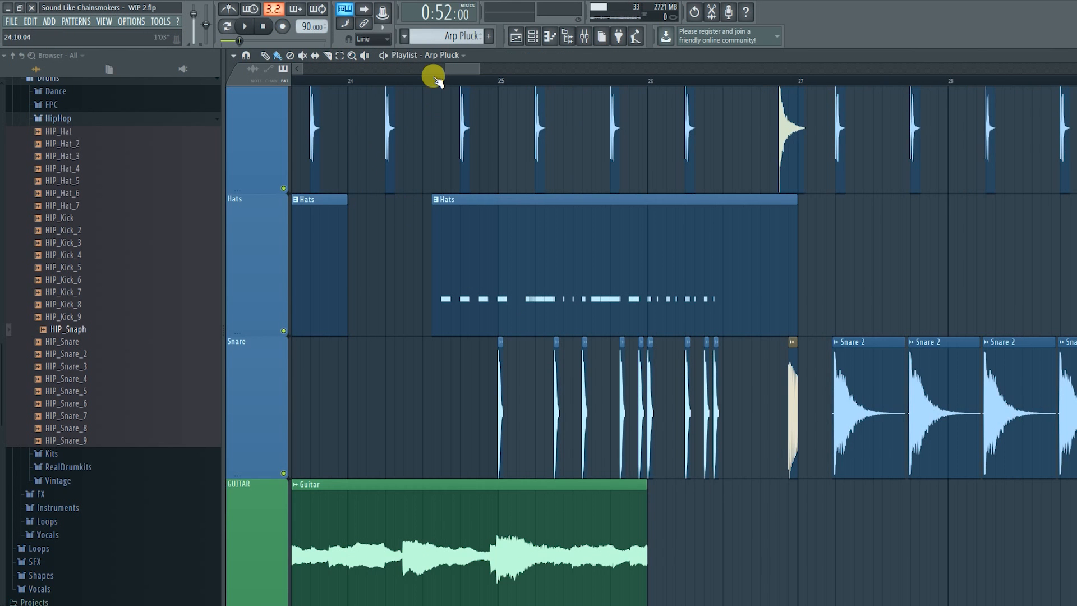
- Play the second Hats clip from its start midway through bar 24 and stop playback
click(432, 76)
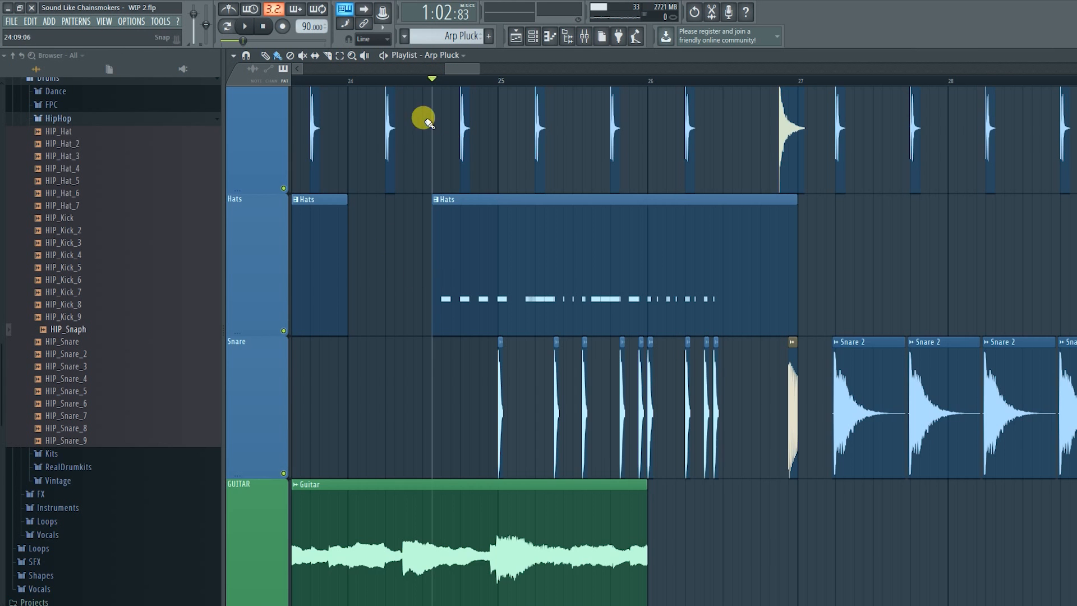
scroll(502, 244, up, 2)
scroll(602, 284, down, 2)
scroll(611, 288, down, 2)
key(space)
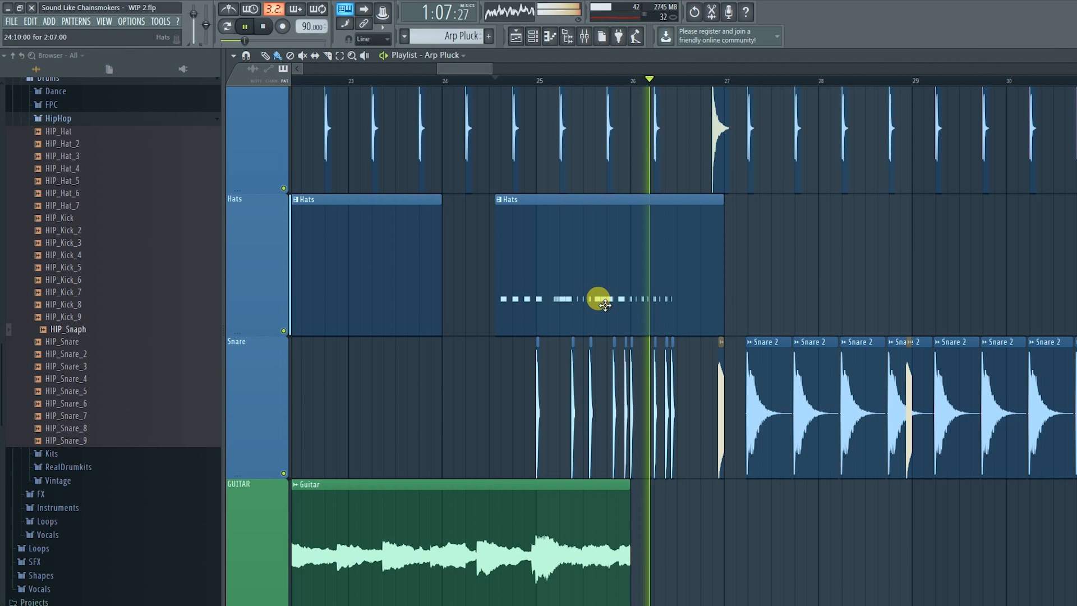
key(space)
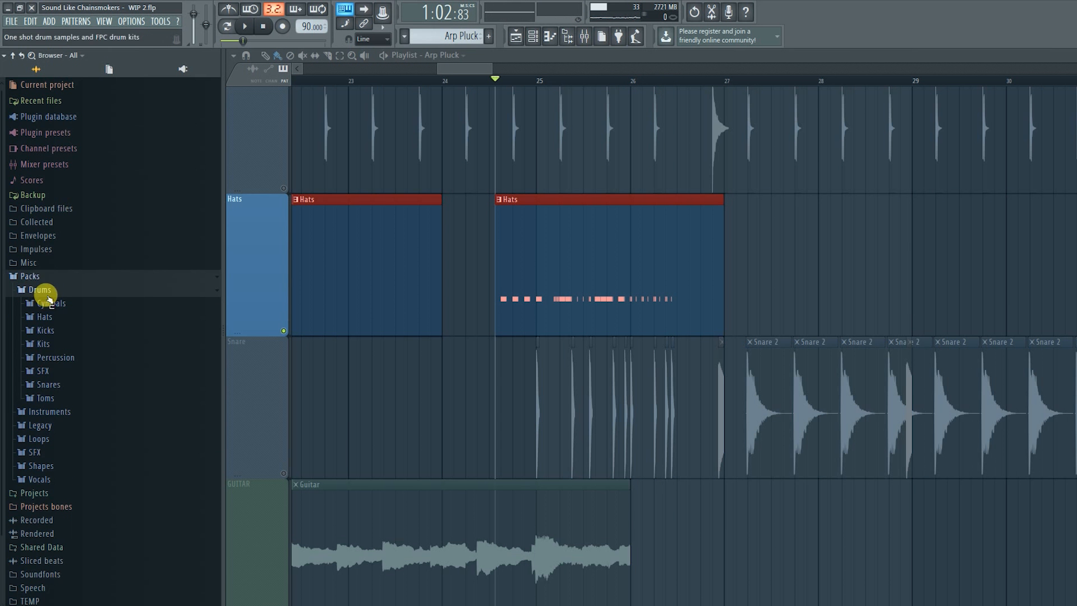
- Load the 808 CH sample from the Drums Hats pack into a Test channel and place a Hat Test pattern beneath the Hats clip
click(48, 319)
scroll(49, 319, down, 4)
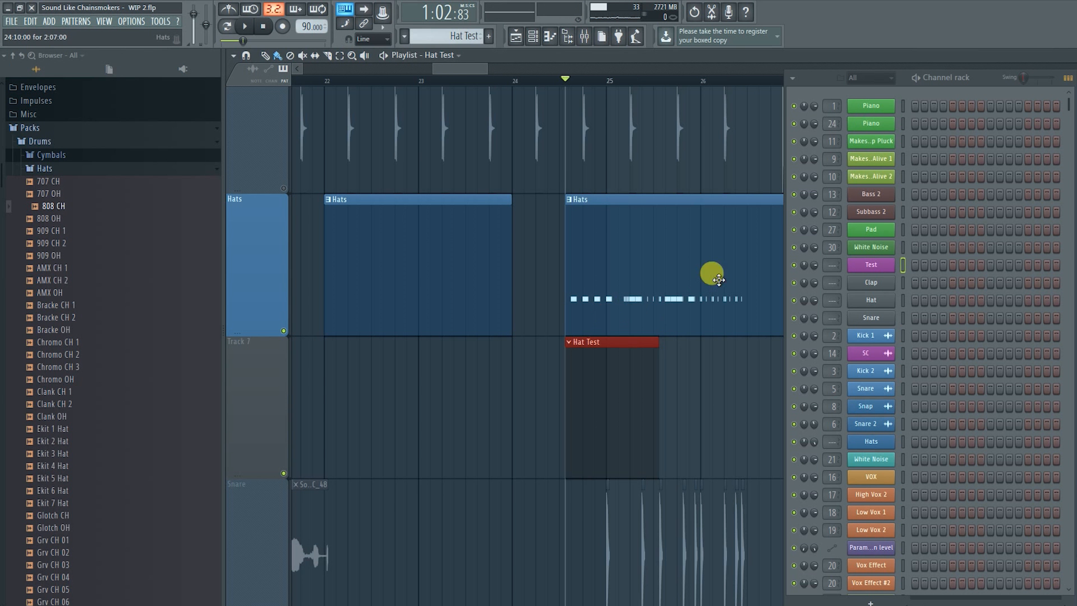
- Examine the sampled Hats track between the Snare and Snap tracks in the playlist, toggling its solo state
scroll(529, 214, up, 3)
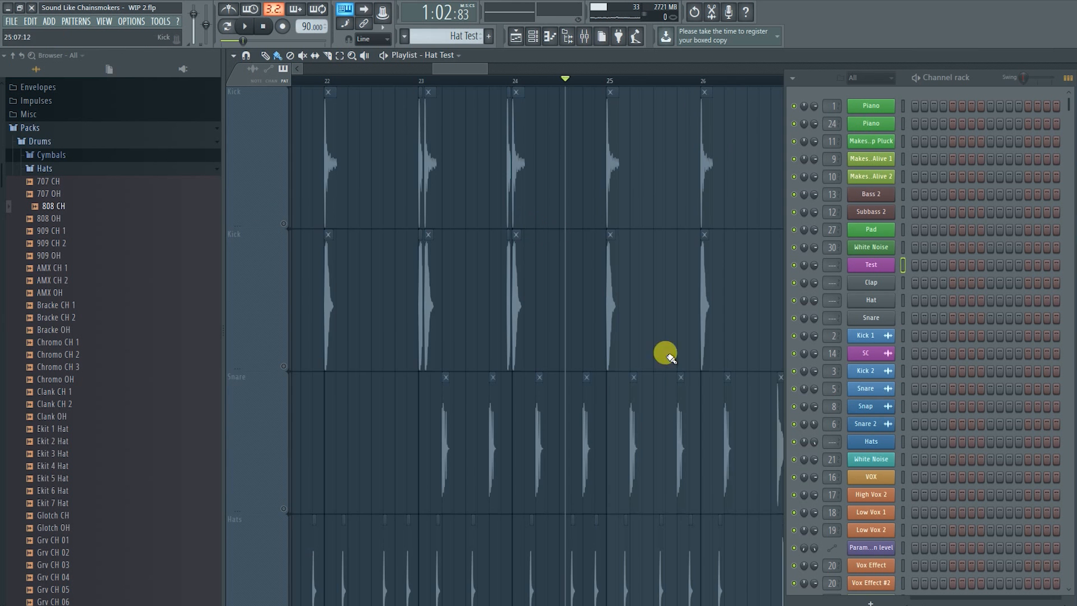
ctrl+scroll(559, 234, down, 2)
drag(528, 329, 769, 492)
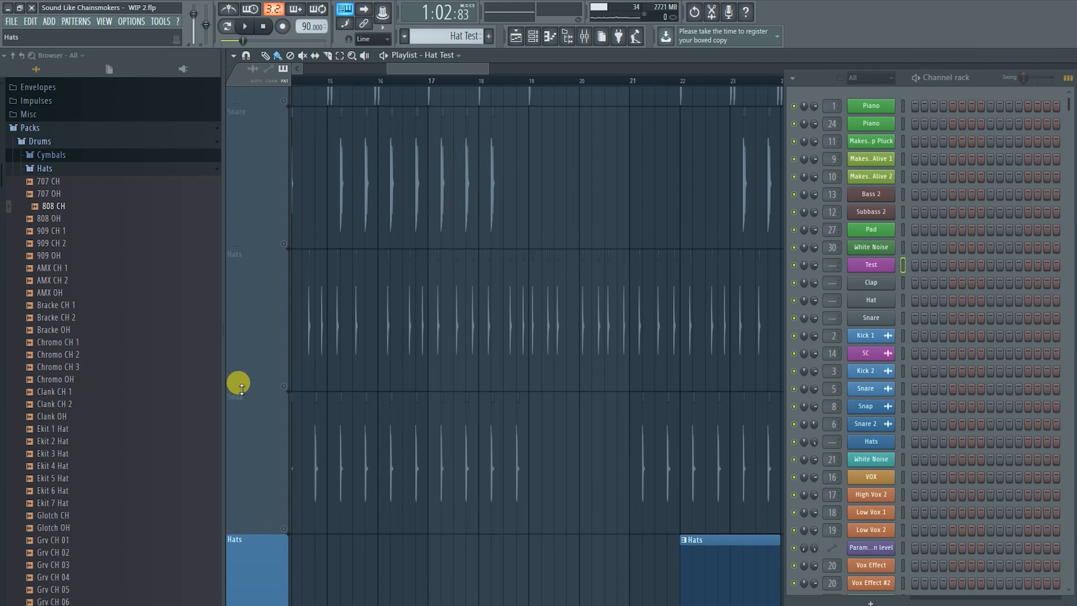
right_click(283, 386)
right_click(283, 386)
- Fill the first half bar of the Test channel's piano roll with eight alternating C5 and B4 sixteenth notes
drag(374, 319, 238, 119)
drag(645, 370, 576, 336)
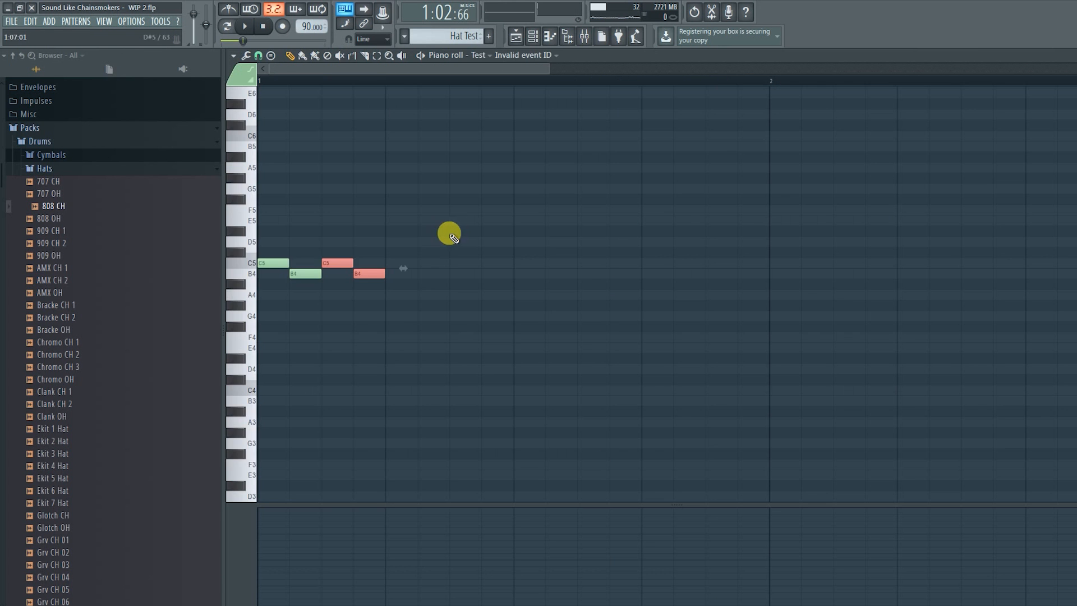
mouse_move(451, 227)
mouse_down()
mouse_move(250, 273)
mouse_move(393, 261)
mouse_up()
key(space)
- Select all B4 notes, lower their velocity below that of the C5 notes, and audition the pattern
mouse_move(551, 286)
mouse_down()
mouse_move(459, 274)
mouse_move(255, 294)
mouse_move(258, 271)
mouse_up()
key(space)
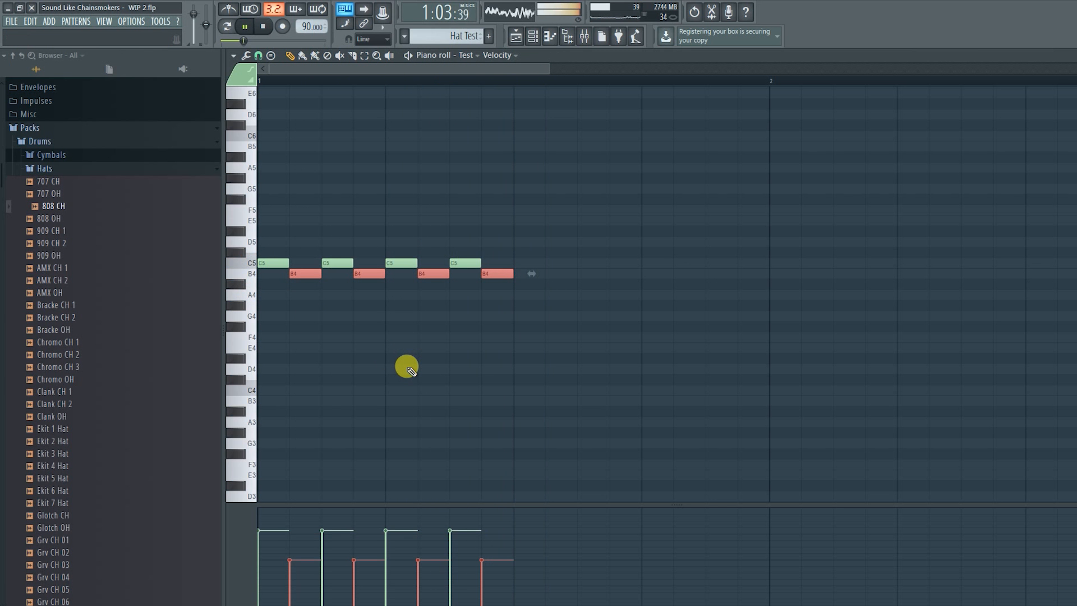
key(space)
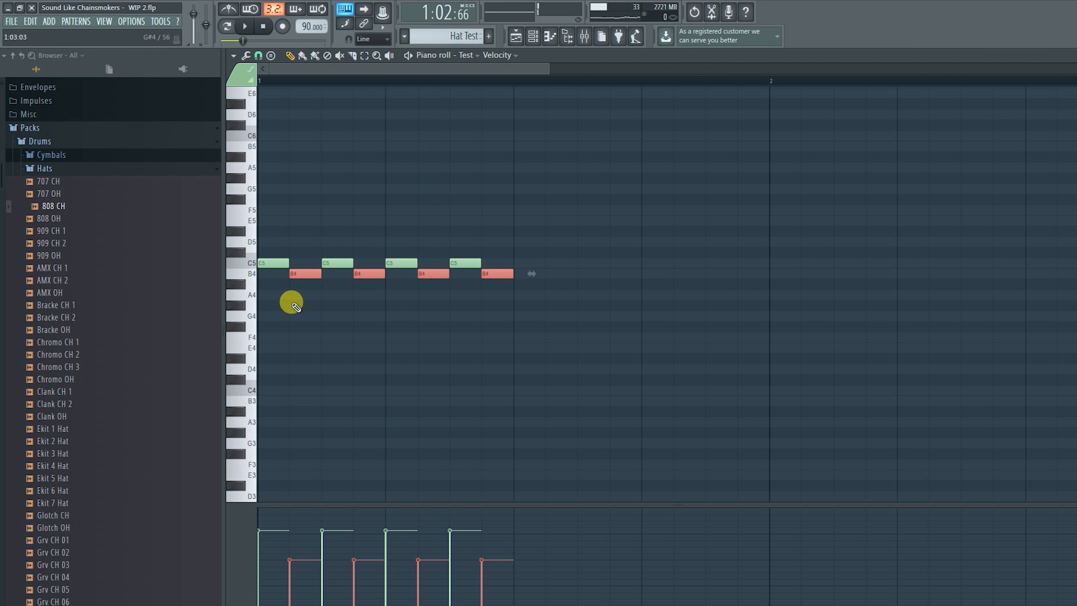
click(572, 306)
drag(635, 271, 250, 325)
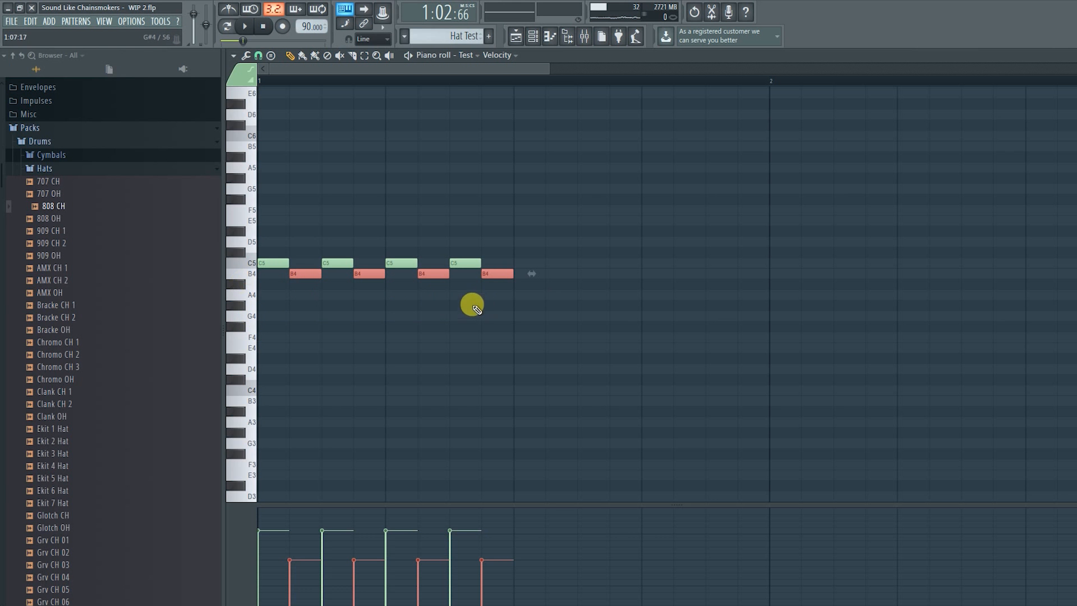
scroll(393, 313, down, 5)
scroll(389, 303, up, 9)
scroll(797, 291, down, 3)
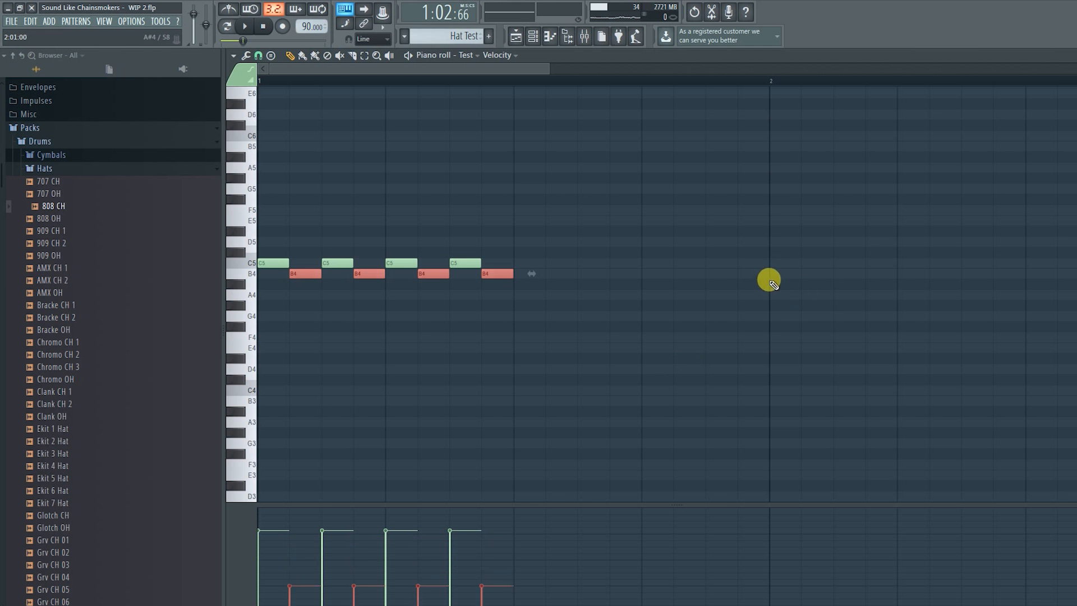
scroll(737, 231, down, 3)
- Shorten the fourth C5 note to 3 ticks, repeat it into an eight-note roll across its step, and play it
click(476, 262)
scroll(480, 263, up, 4)
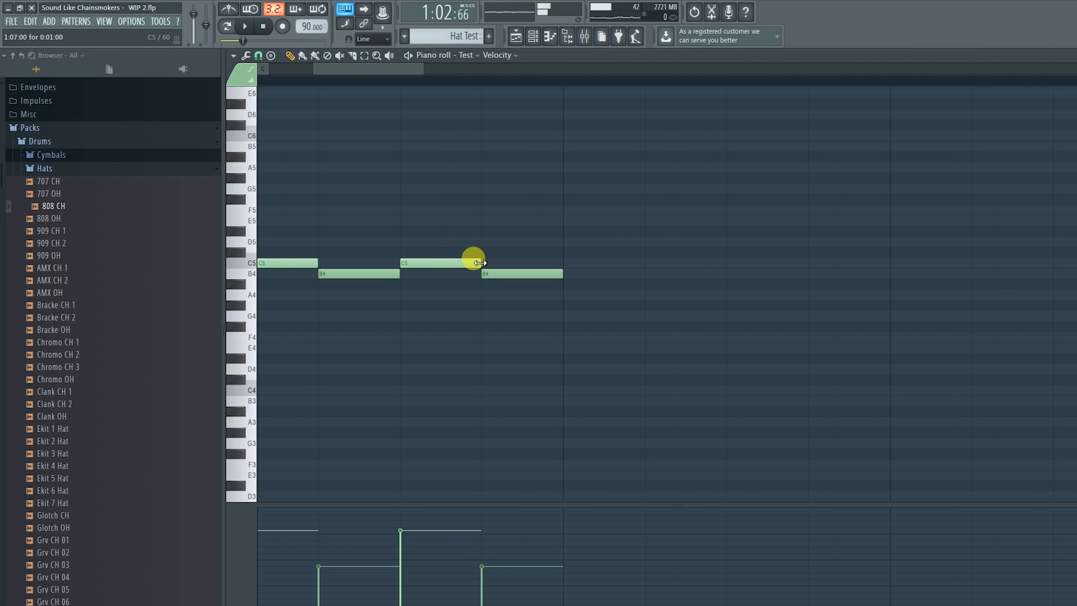
drag(481, 263, 411, 272)
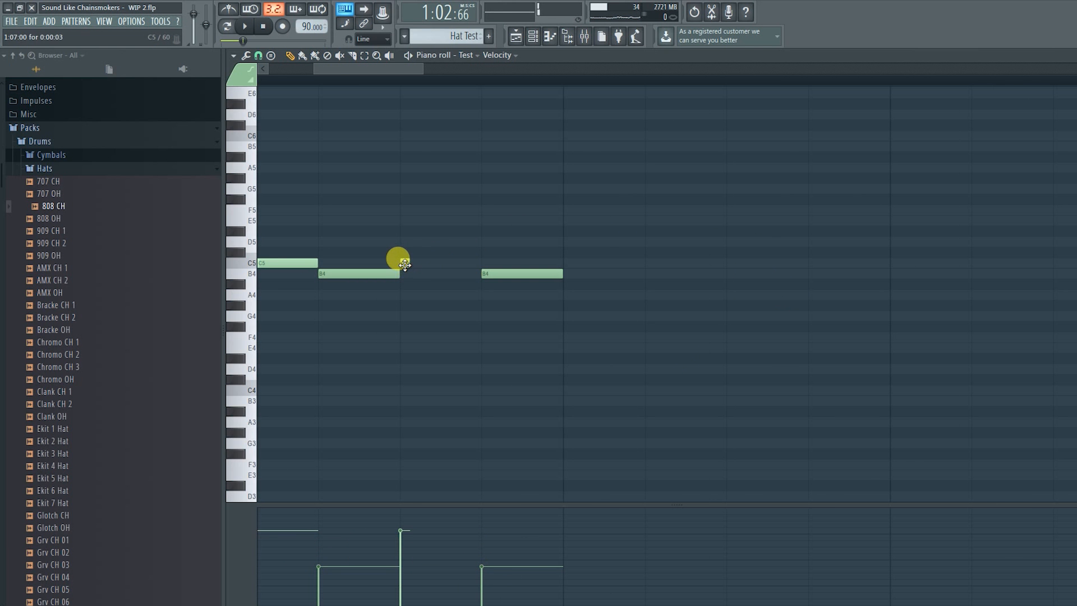
click(435, 262)
drag(446, 267, 442, 266)
drag(452, 260, 412, 258)
key(space)
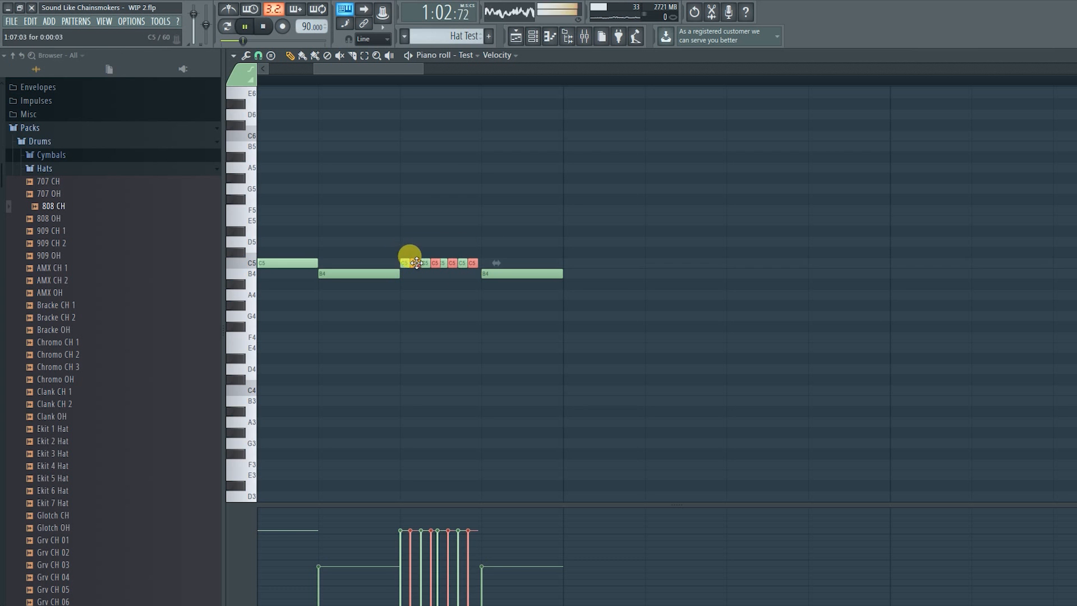
scroll(581, 311, down, 3)
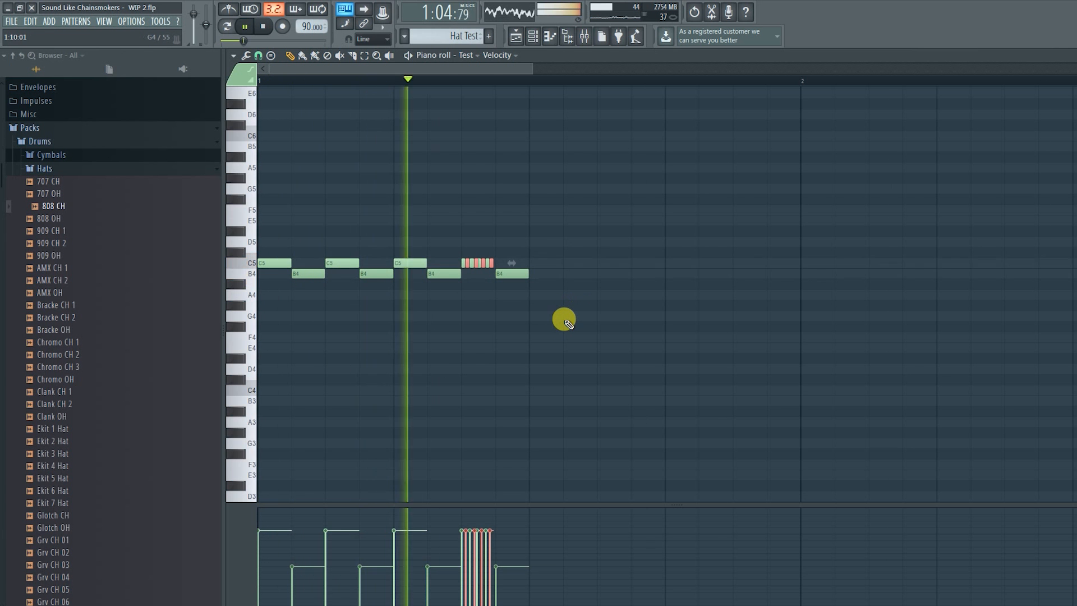
key(space)
- Move the short-note roll to step 10 with a full-length C5 note on step 9 before it, and play the pattern
drag(508, 238, 538, 262)
click(511, 276)
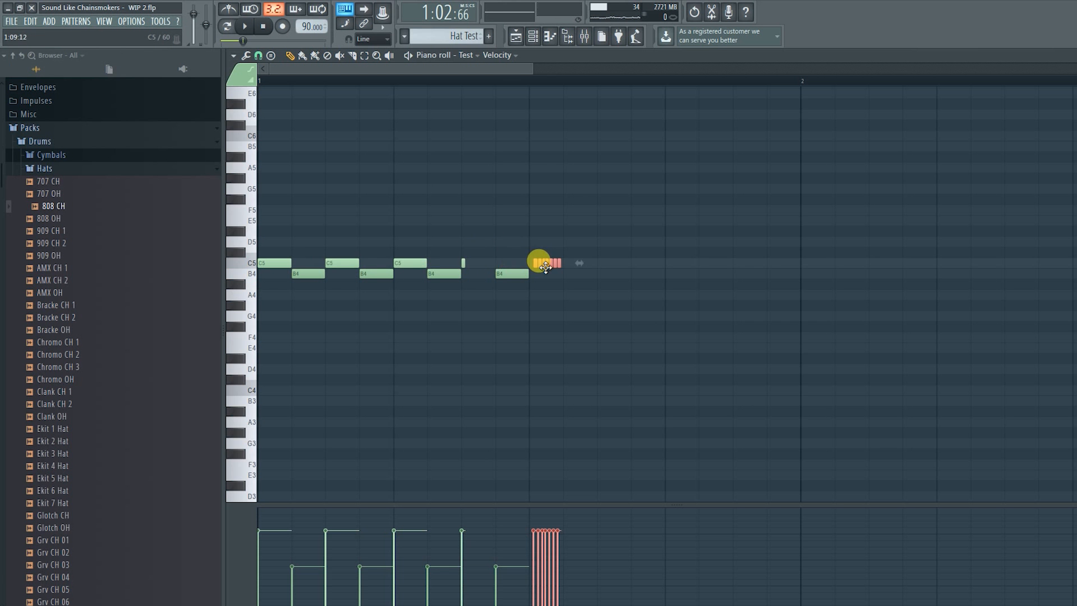
drag(463, 261, 556, 257)
key(space)
key(space)
key(space)
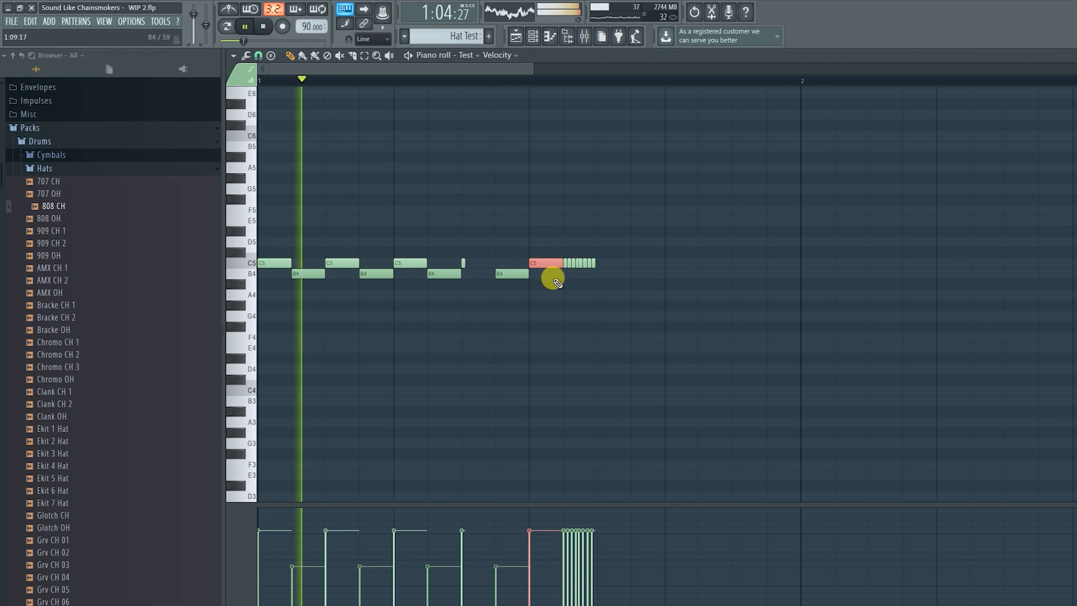
key(space)
- Repeat the C5 note and roll on steps 11 and 12, copy four alternating notes onto steps 13 to 16, and play it
drag(639, 249, 615, 251)
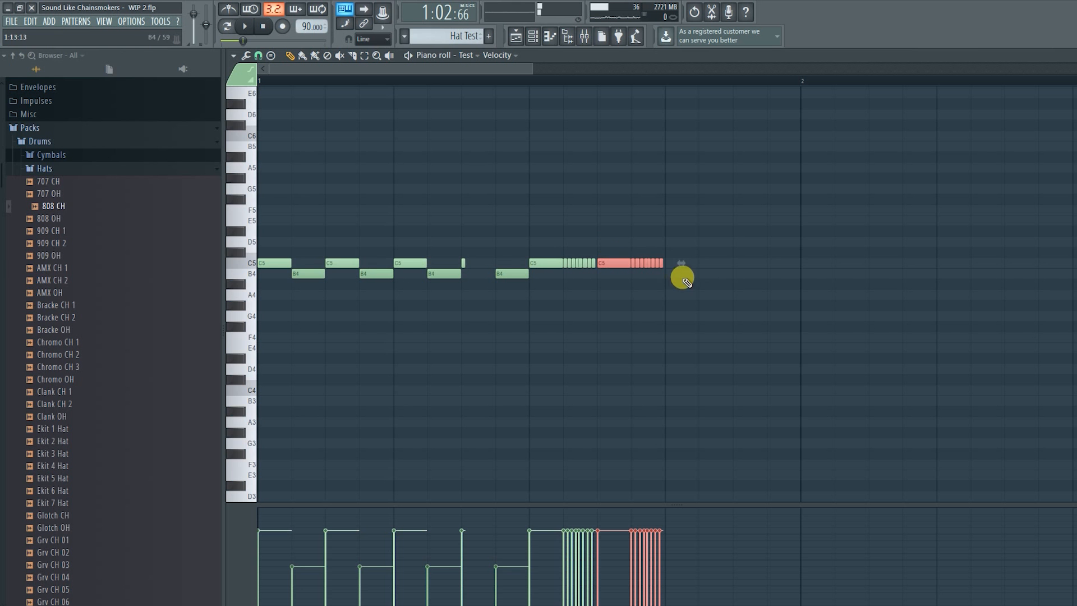
ctrl+drag(275, 240, 762, 260)
key(space)
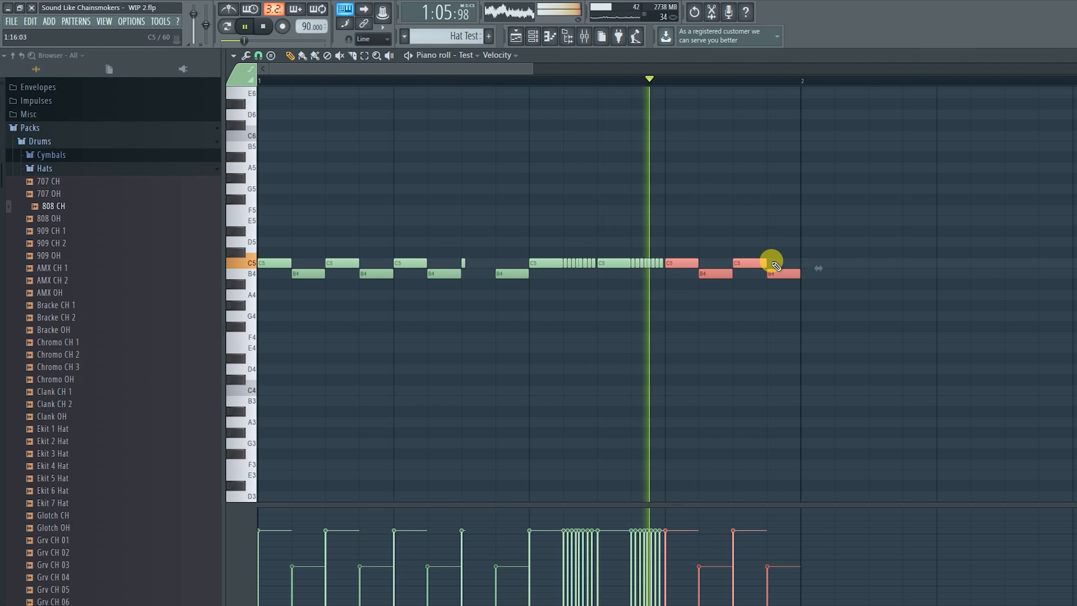
key(space)
click(736, 291)
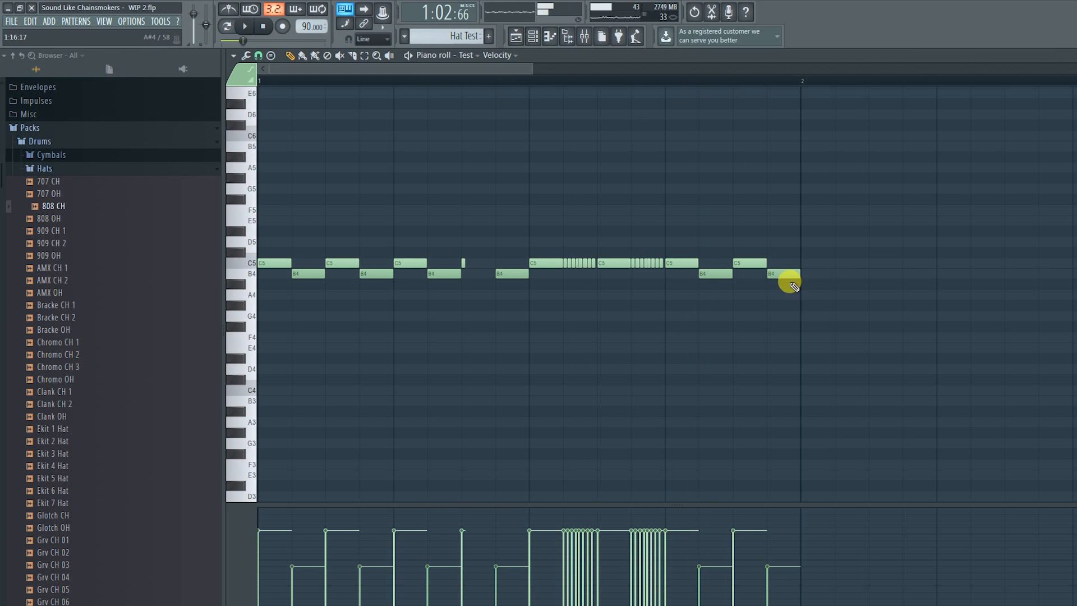
- Add a C5 note at the start of bar 2 with a copied roll behind it, trimmed to three short notes, and play it
drag(796, 292, 653, 257)
click(665, 238)
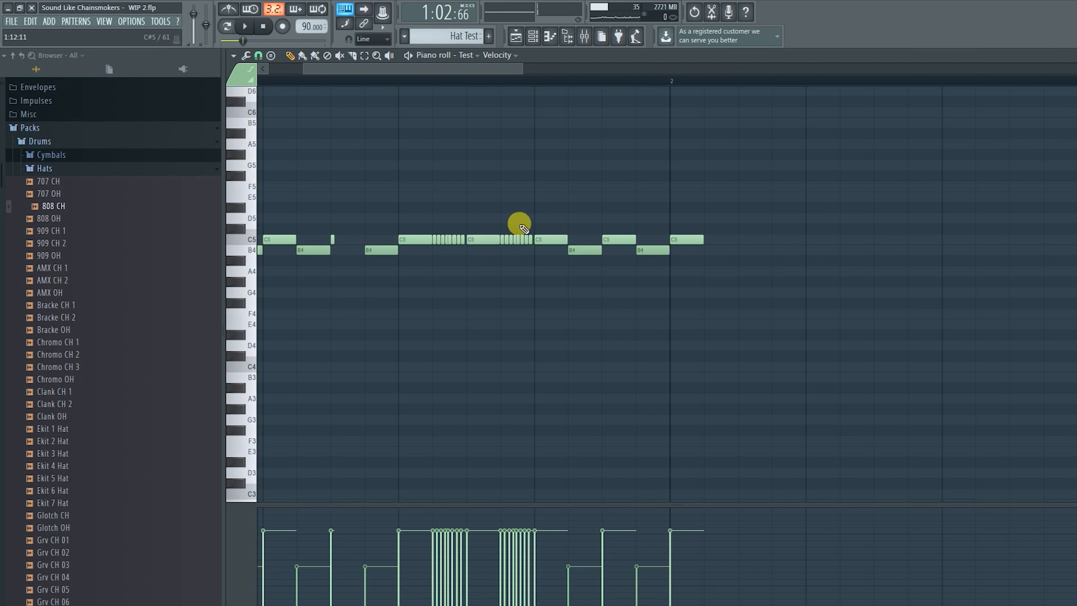
drag(501, 228, 709, 240)
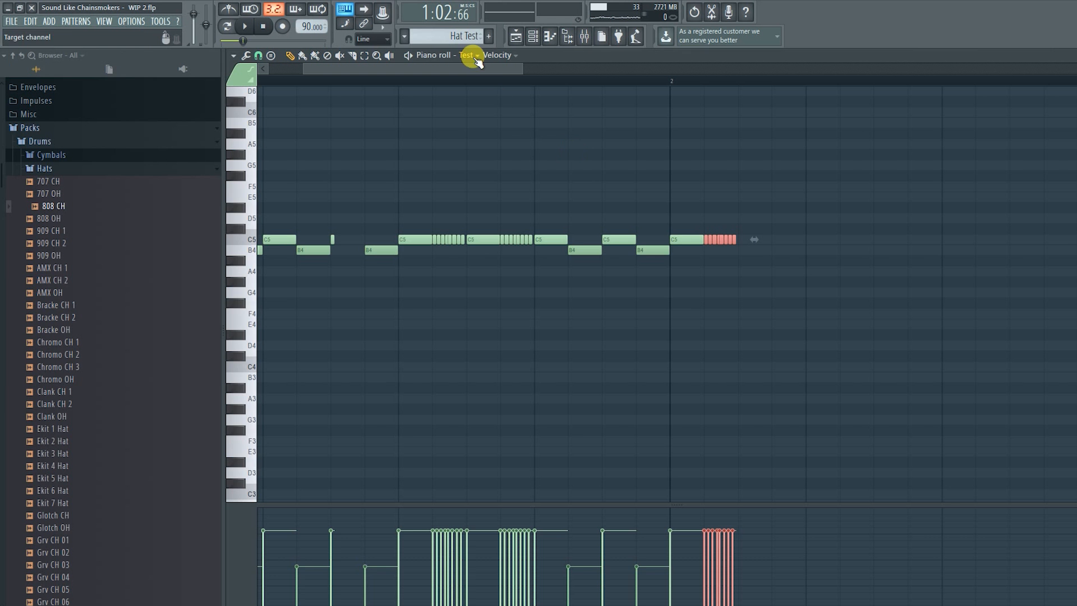
right_click(729, 247)
right_click(734, 239)
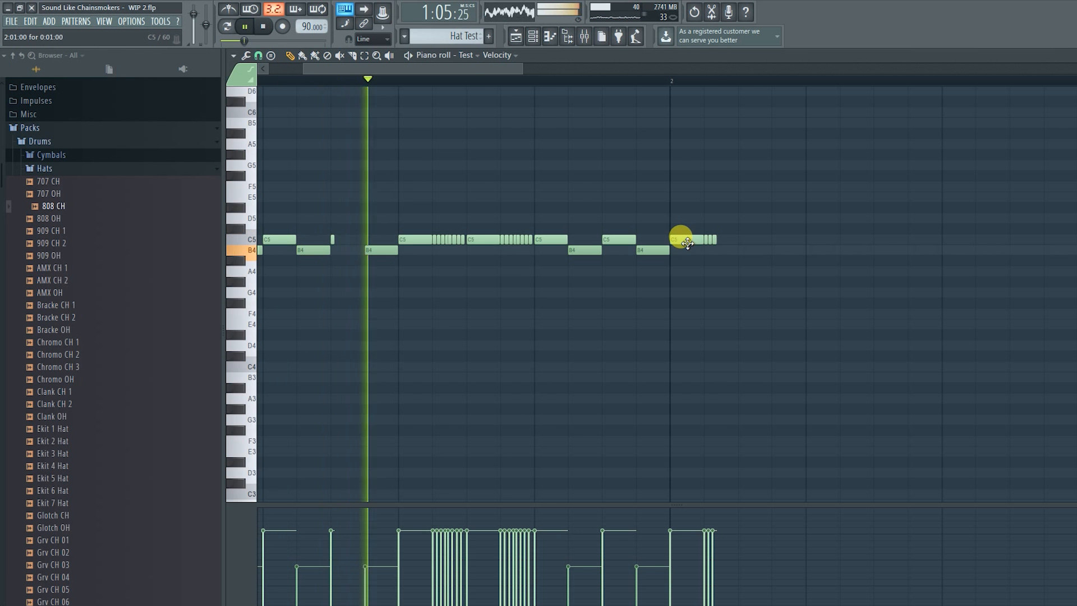
key(space)
- Duplicate bar 2's C5 note and three-hit roll at two-step intervals until four groups fill the half bar, and play the result
drag(737, 225, 678, 234)
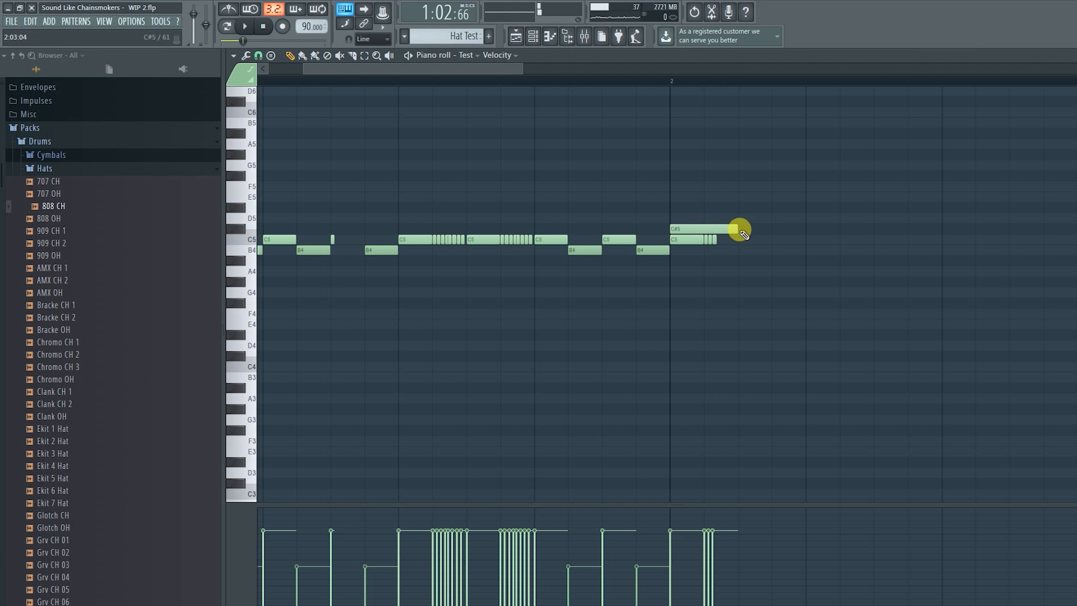
key(ctrl+b)
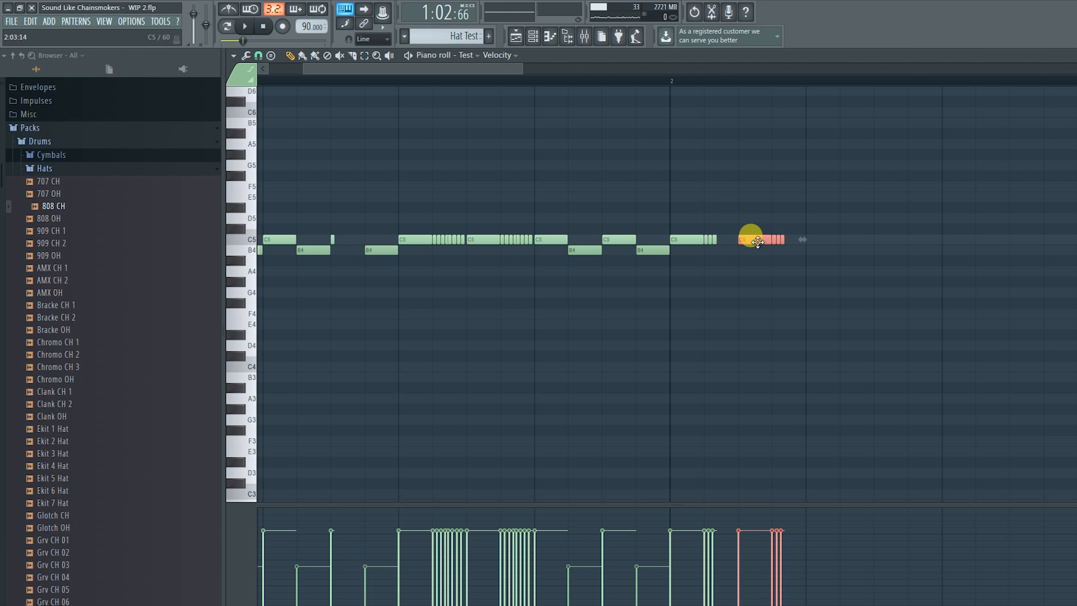
key(space)
key(ctrl+b)
key(shift+Left)
key(space)
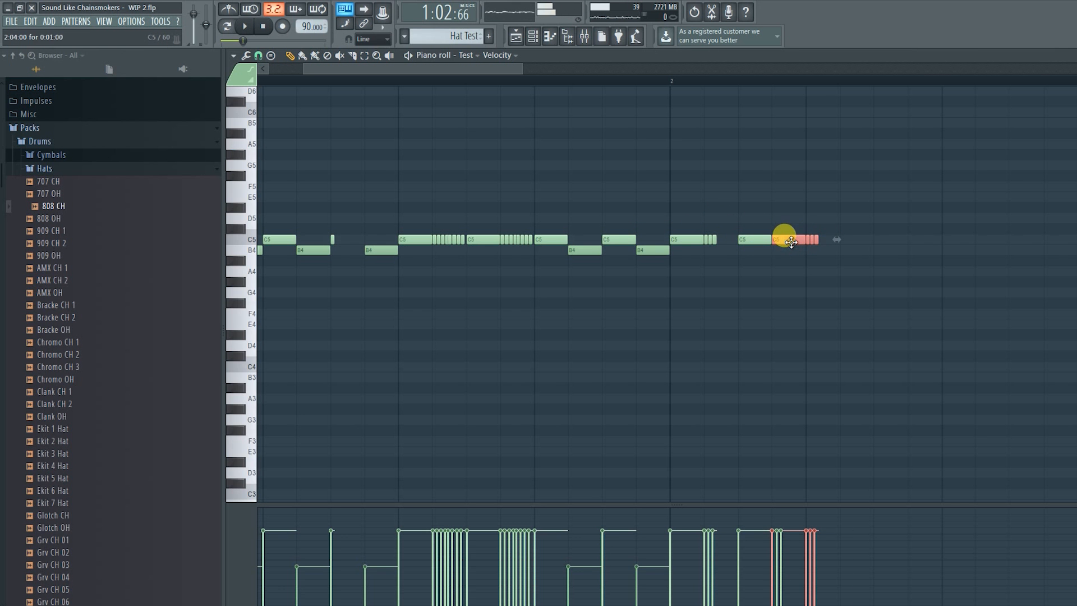
key(shift+Right)
key(space)
key(ctrl+b)
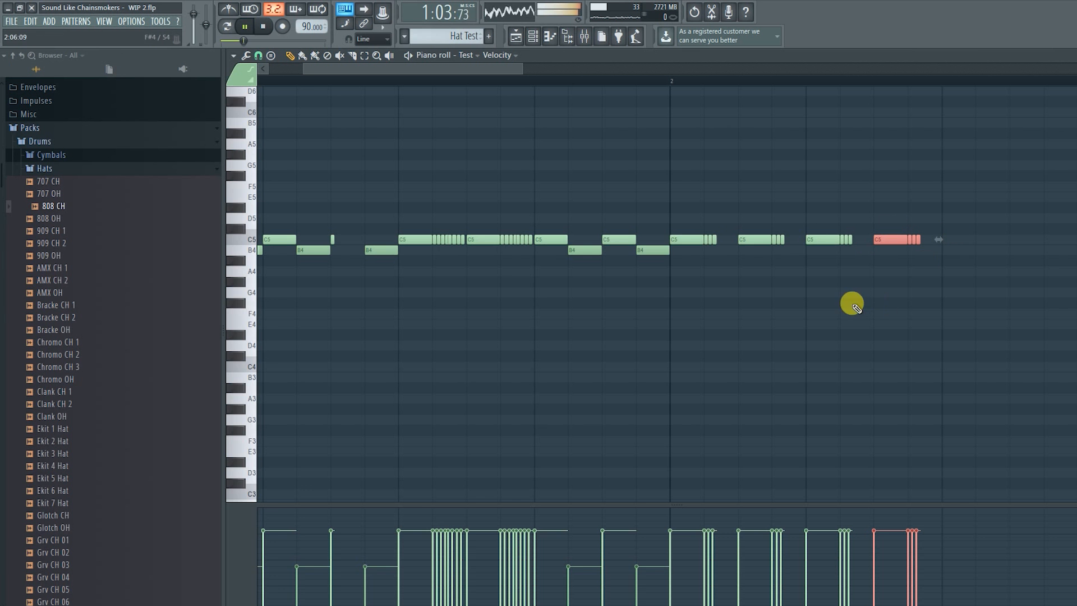
click(673, 240)
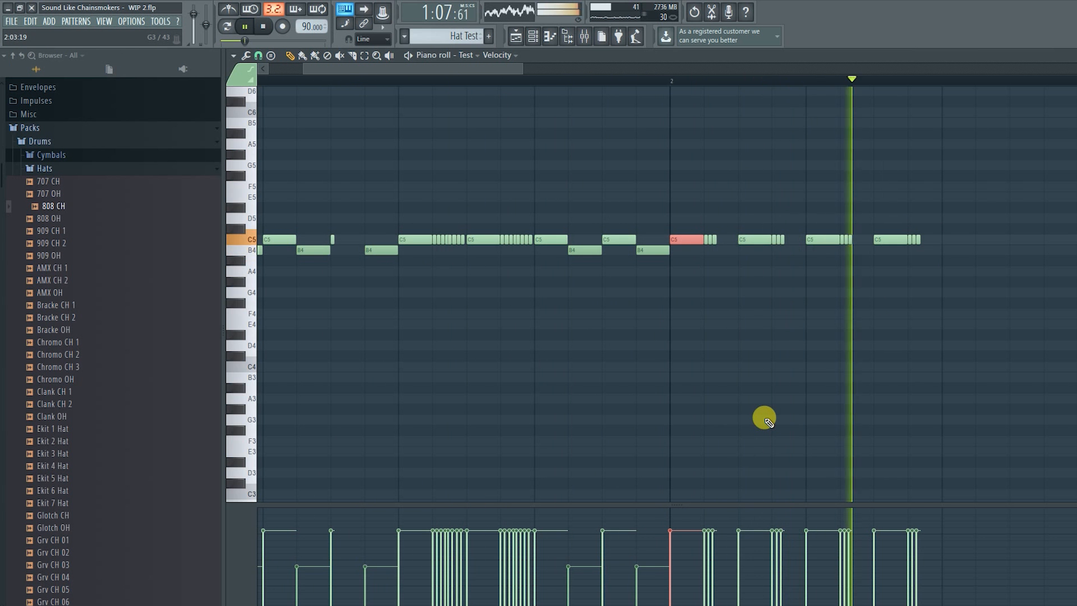
key(space)
- Move the Hat Test clip to bar 25 above the snare hits in the playlist and reopen its piano roll
scroll(769, 418, down, 2)
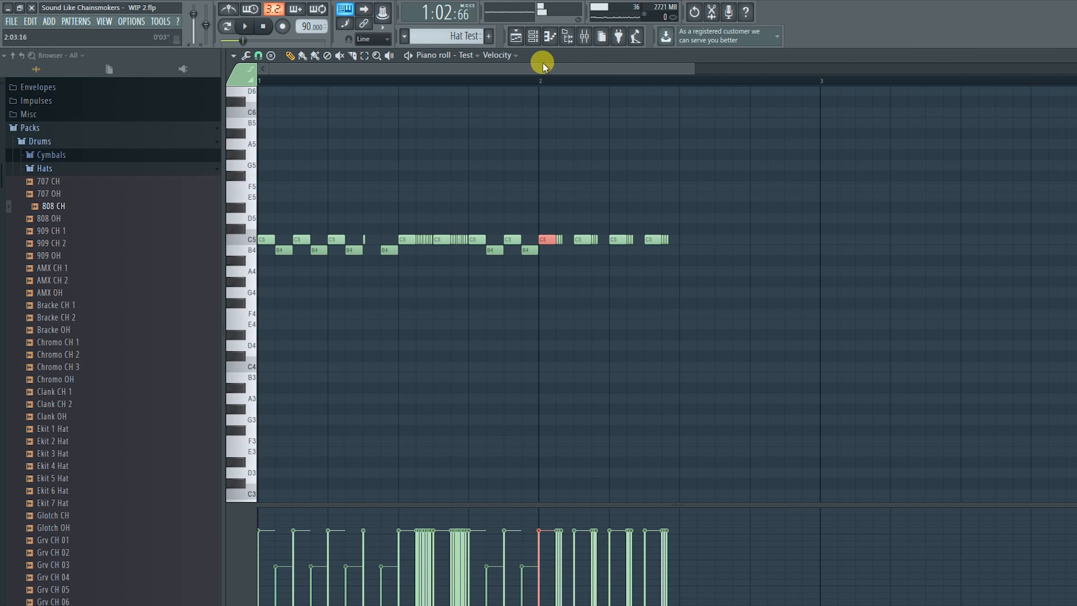
click(516, 36)
scroll(469, 348, down, 3)
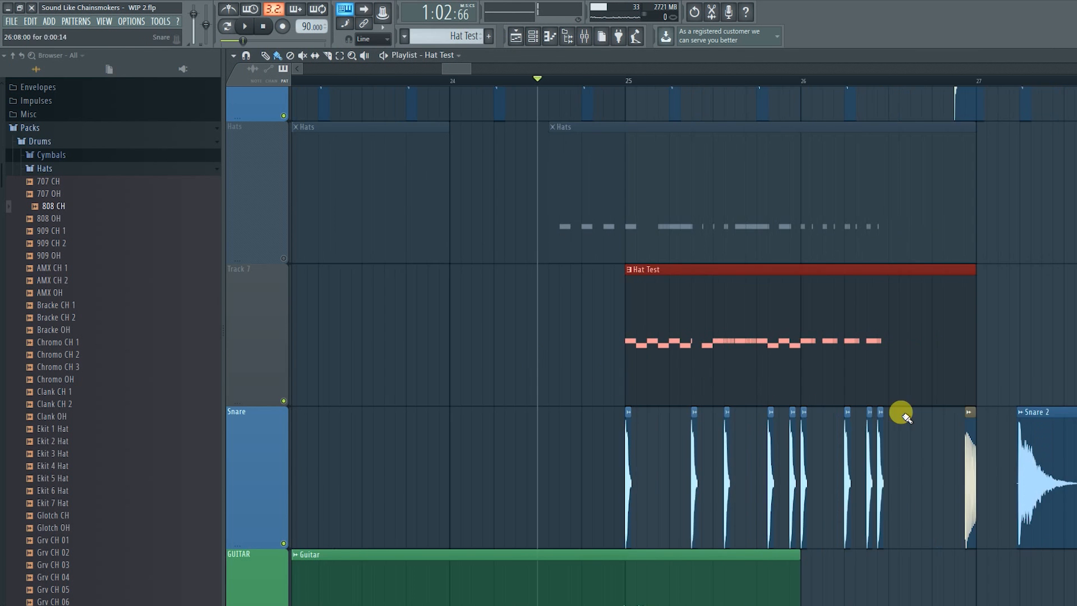
scroll(824, 407, up, 1)
key(F7)
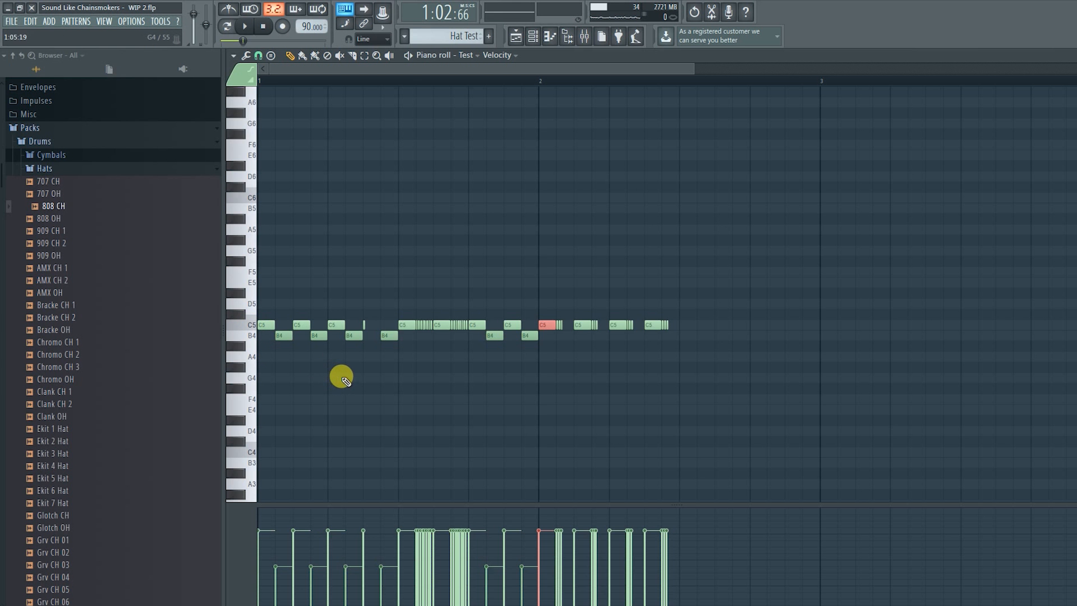
- Place four evenly spaced short D#5 notes across step 7 of bar 1, above the existing short C5 note
scroll(427, 343, up, 3)
scroll(449, 350, up, 1)
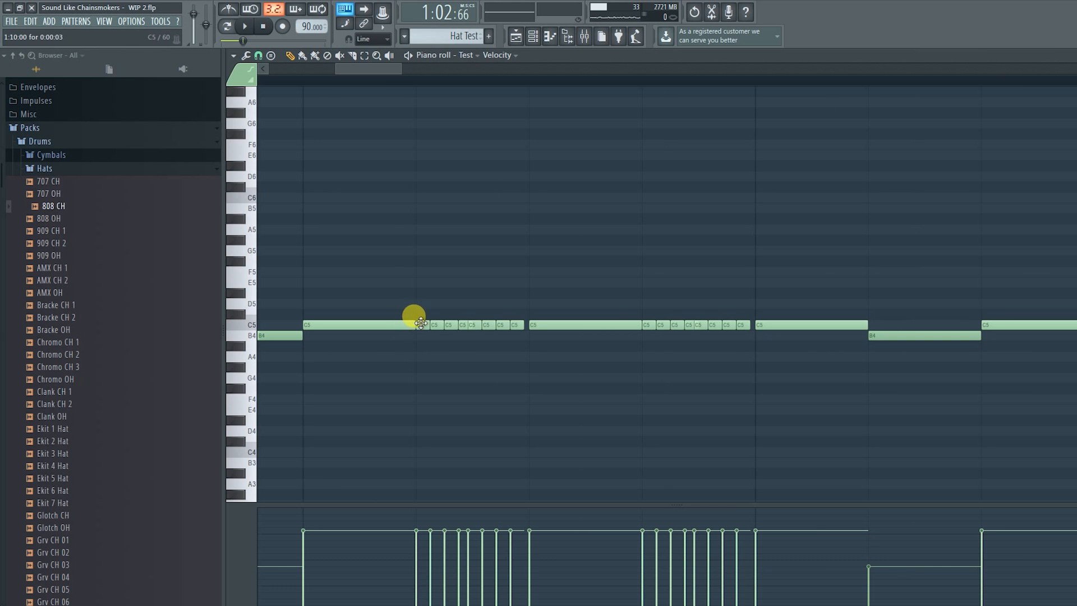
scroll(621, 377, down, 3)
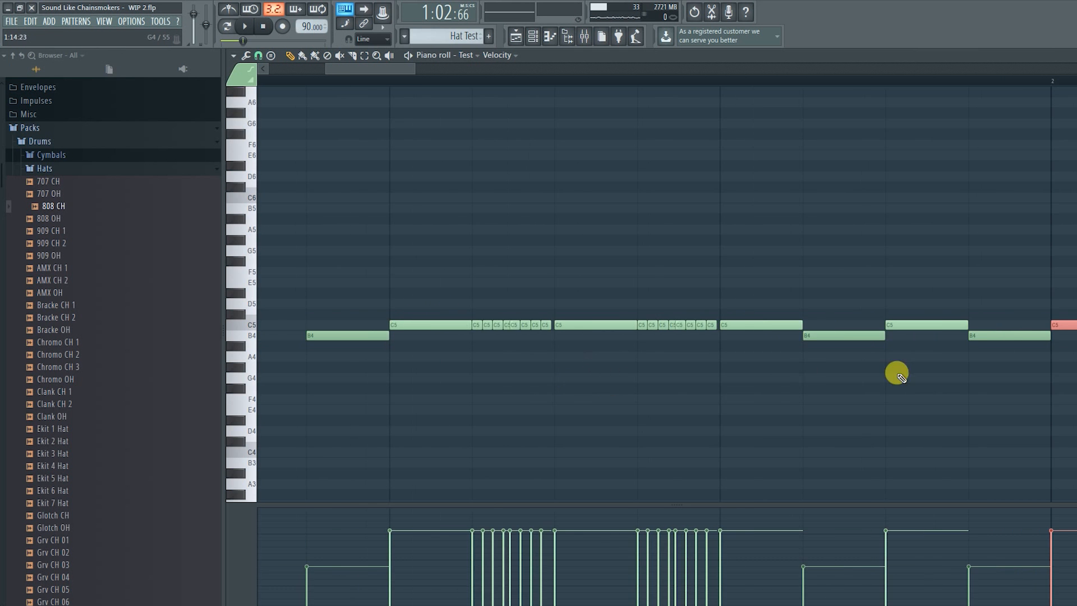
click(411, 293)
scroll(389, 308, up, 3)
drag(706, 292, 484, 304)
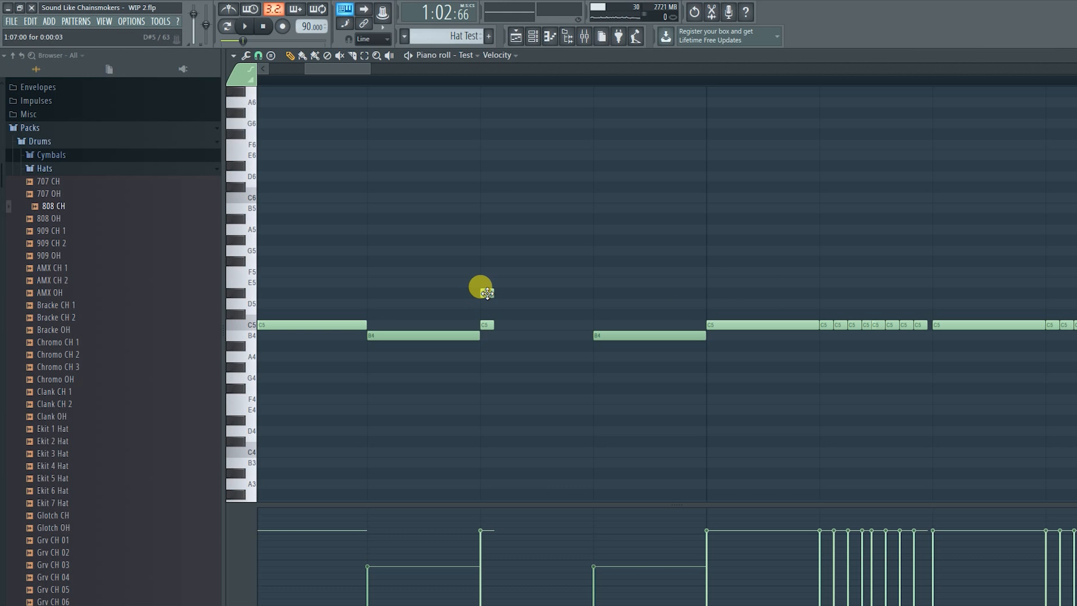
mouse_move(526, 293)
mouse_down()
mouse_move(587, 294)
mouse_move(556, 292)
mouse_move(584, 324)
mouse_move(540, 292)
mouse_move(644, 292)
mouse_move(536, 301)
mouse_up()
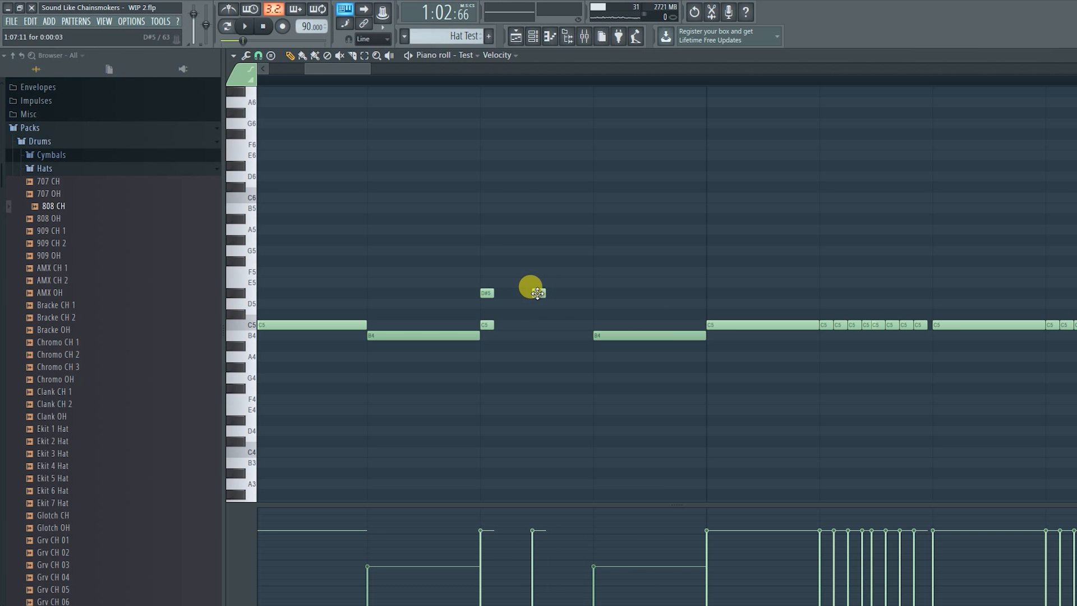
drag(540, 291, 513, 296)
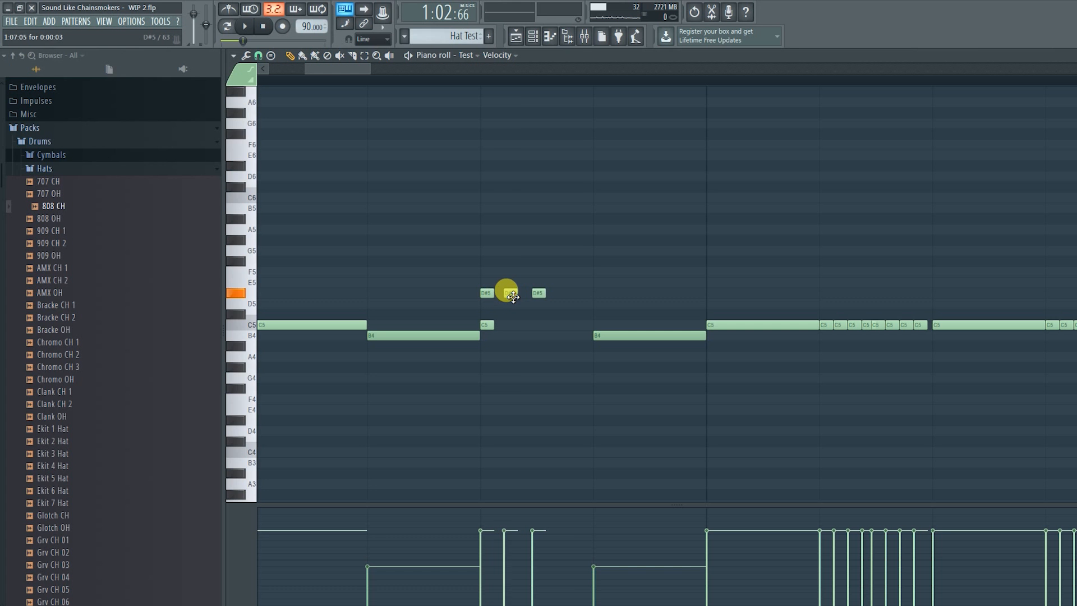
click(562, 292)
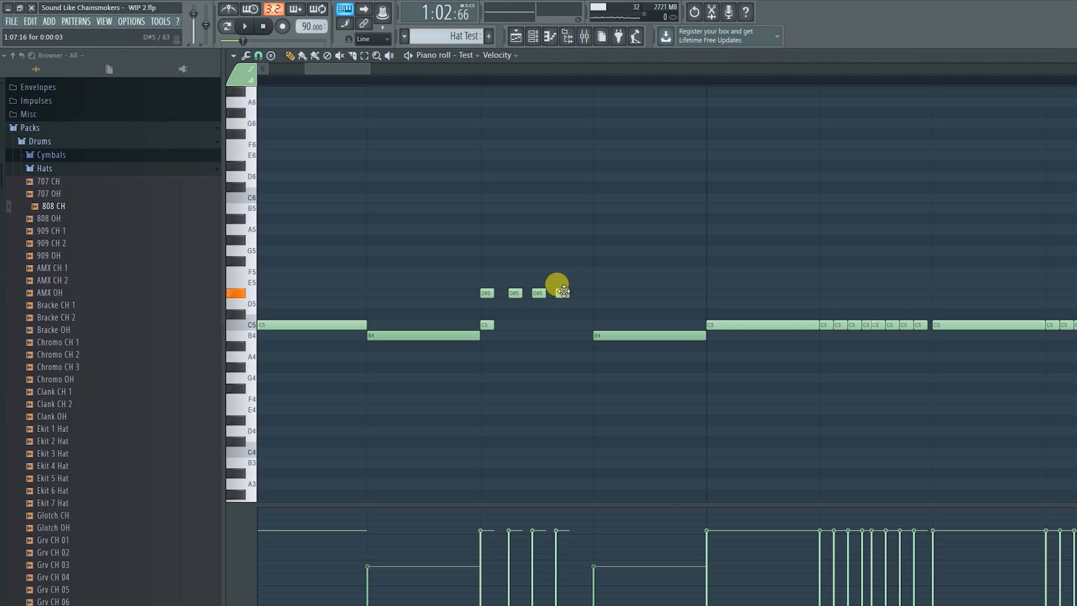
- Copy the four D#5 notes into the gaps between them to form an eight-hit roll, and play the pattern
drag(608, 267, 481, 303)
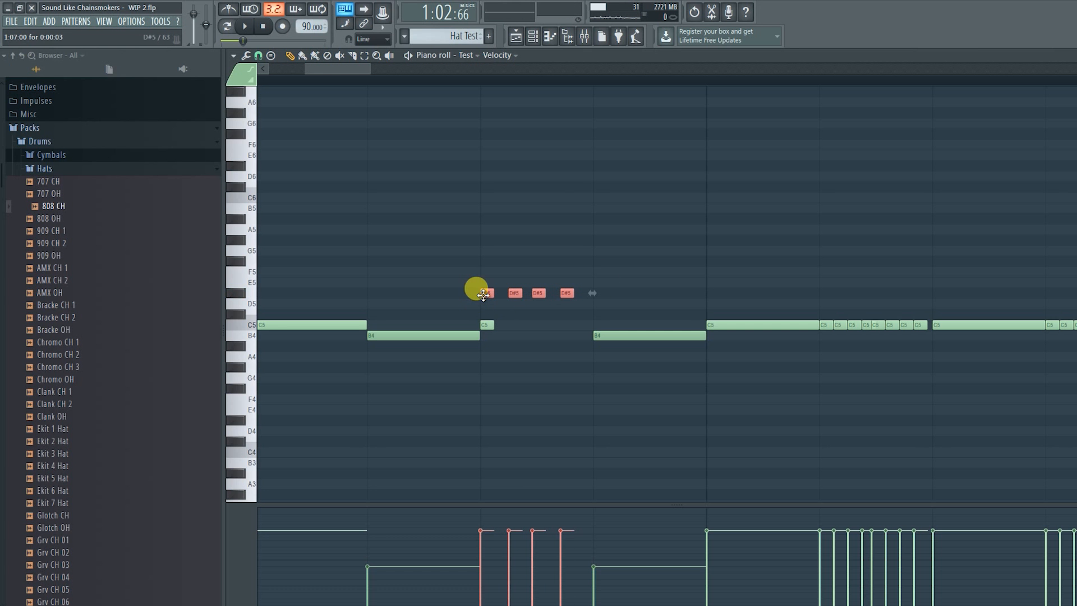
drag(487, 297, 502, 298)
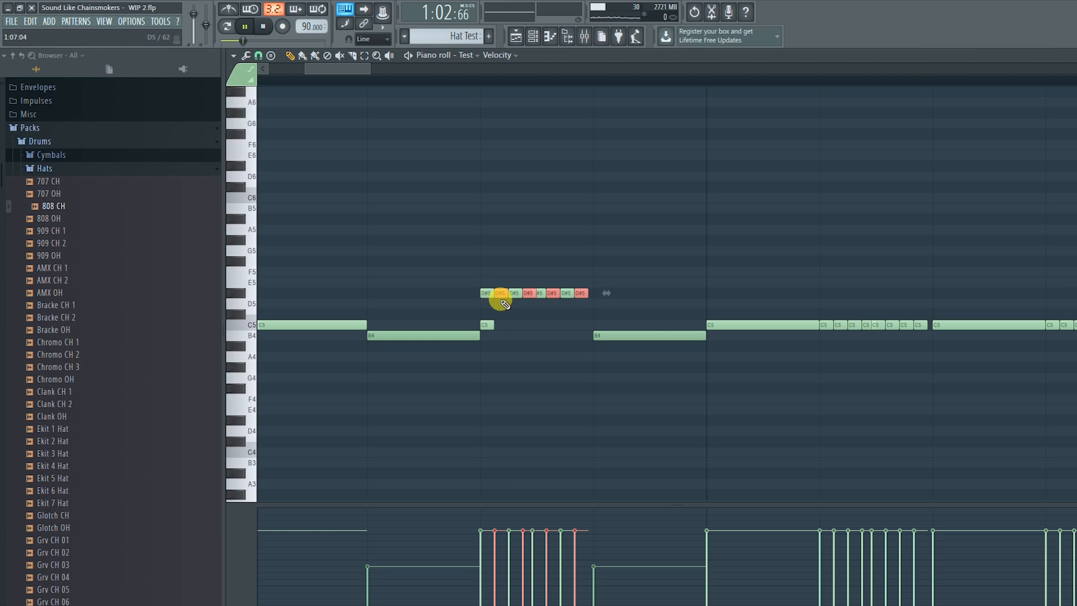
key(space)
click(555, 253)
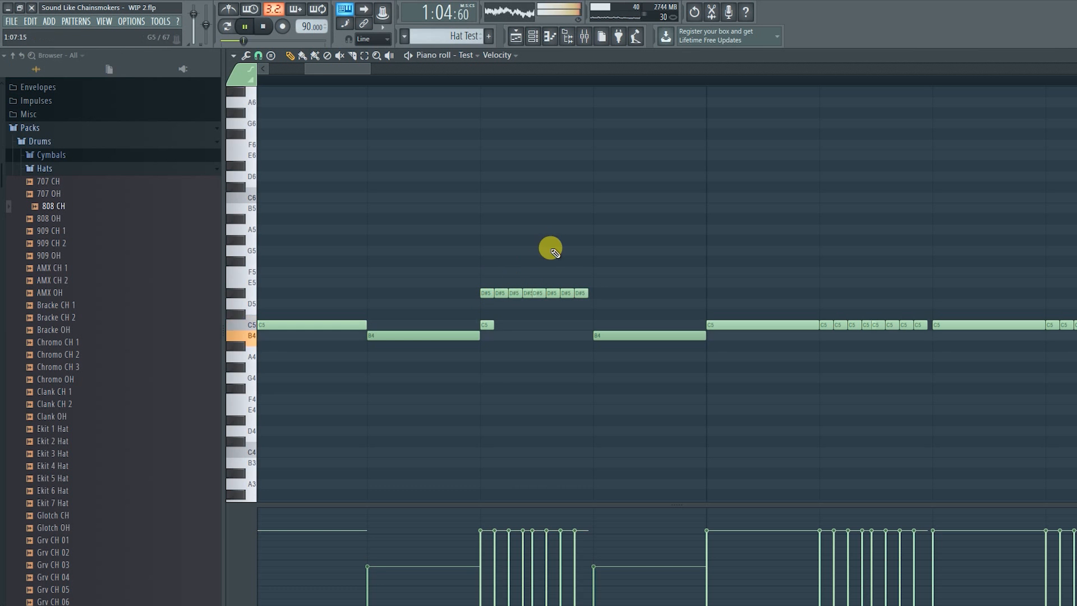
- Delete all the D#5 roll notes and stop playback
drag(611, 258, 460, 297)
key(Delete)
key(space)
scroll(522, 307, down, 6)
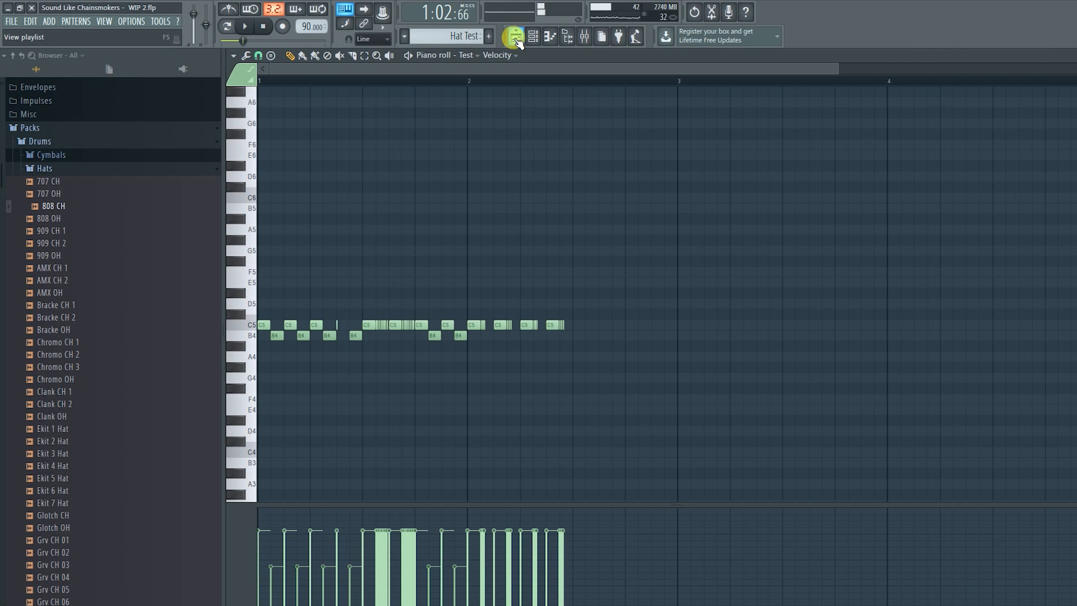
- Open the playlist, unmute the Hats track above Track 7, and play the section leading through bar 25
click(513, 39)
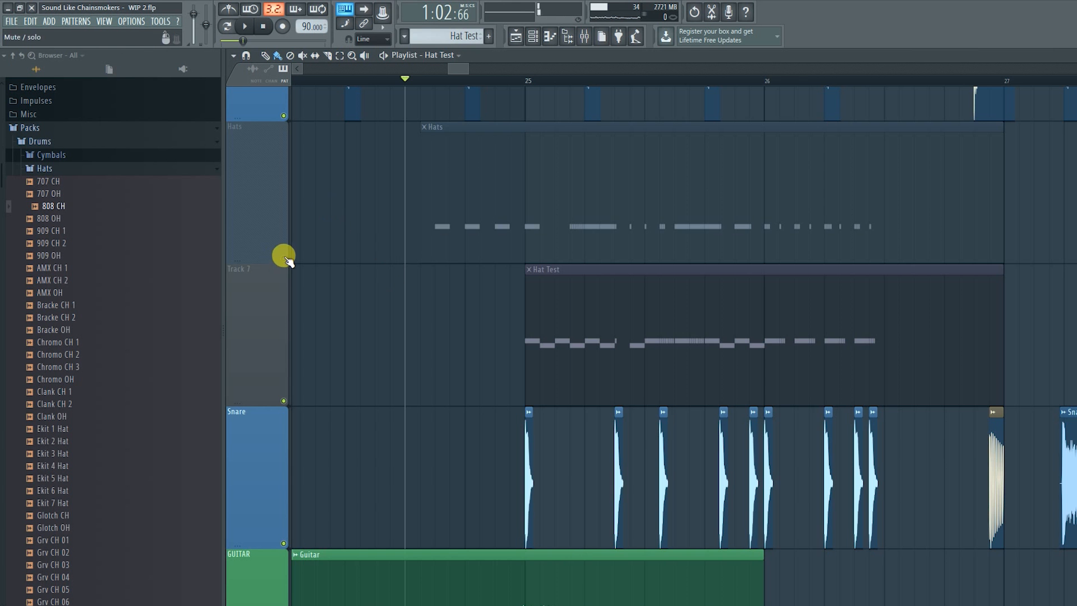
click(277, 261)
scroll(601, 315, down, 3)
drag(539, 353, 388, 410)
key(space)
scroll(506, 318, down, 3)
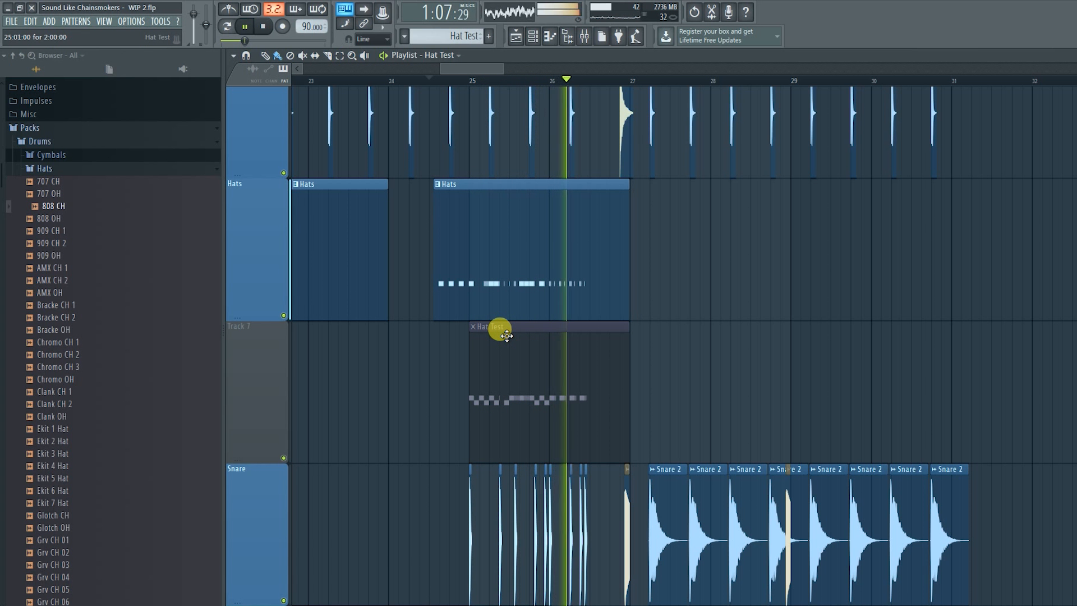
key(space)
- Solo the Snare track below the Hat Test clip, play its hits from bar 25, and turn the solo off
scroll(618, 387, down, 5)
scroll(554, 314, up, 6)
scroll(474, 317, down, 4)
scroll(489, 258, up, 2)
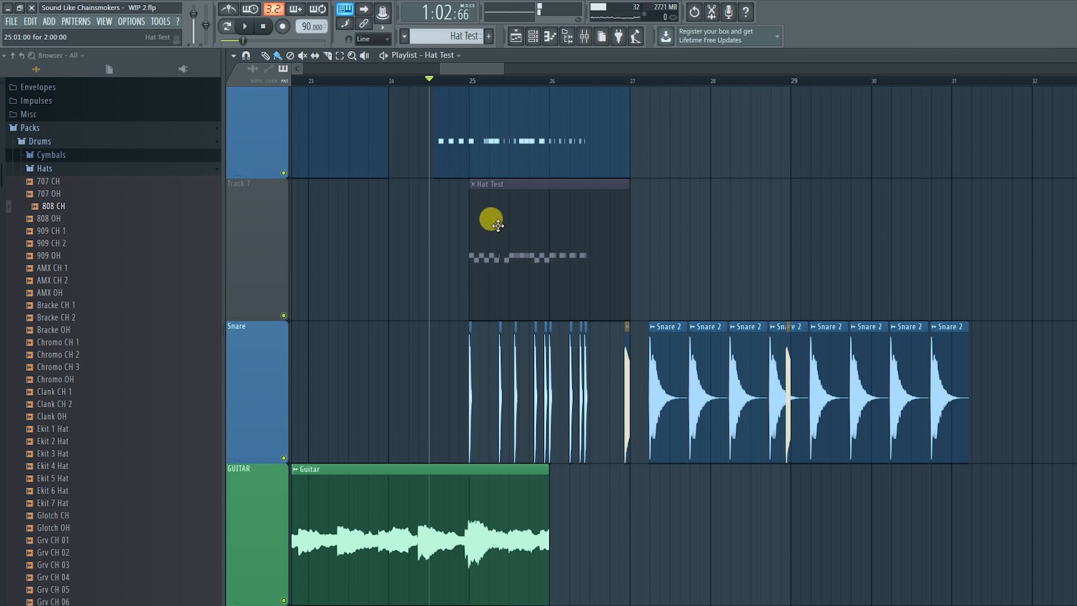
right_click(283, 458)
key(space)
scroll(474, 470, up, 7)
scroll(465, 415, down, 7)
scroll(444, 394, up, 3)
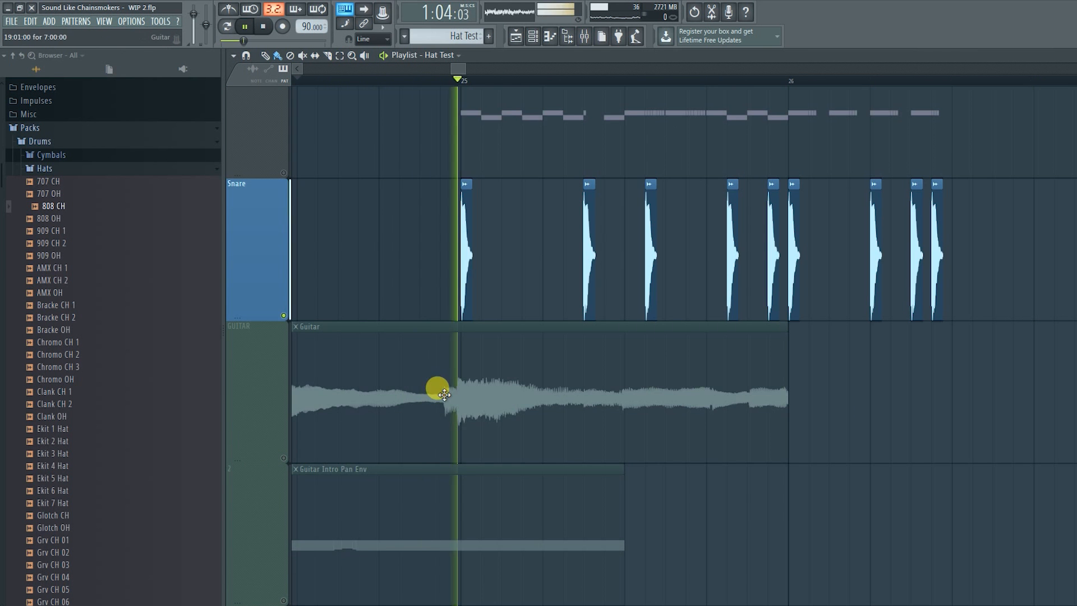
right_click(283, 315)
key(space)
- Review the Kick, Snare, Hats and Snap tracks and play them together around bar 25
scroll(336, 320, up, 3)
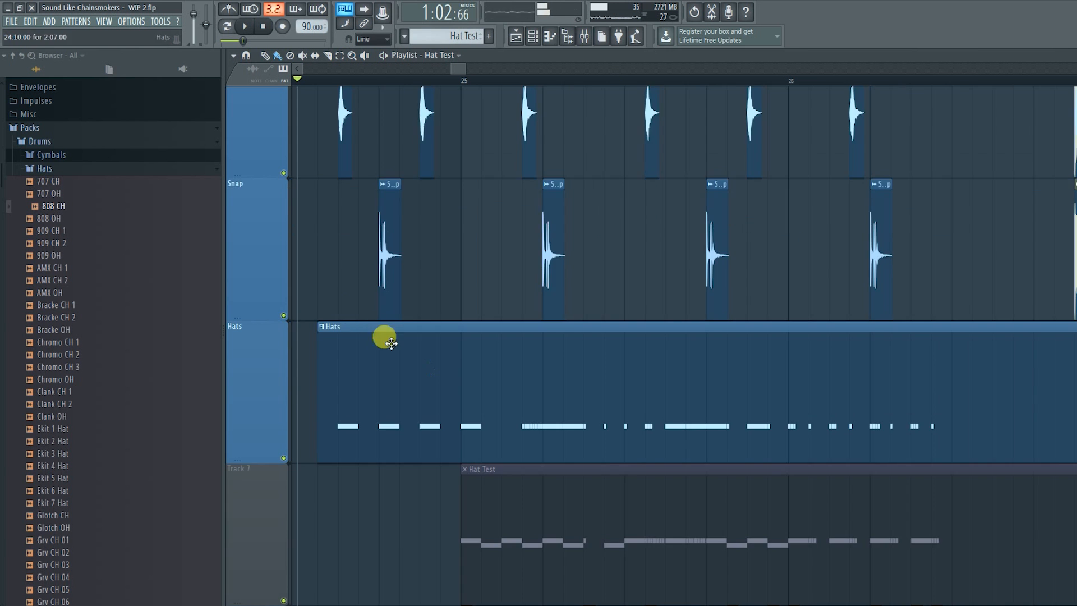
scroll(357, 321, down, 1)
scroll(455, 380, down, 2)
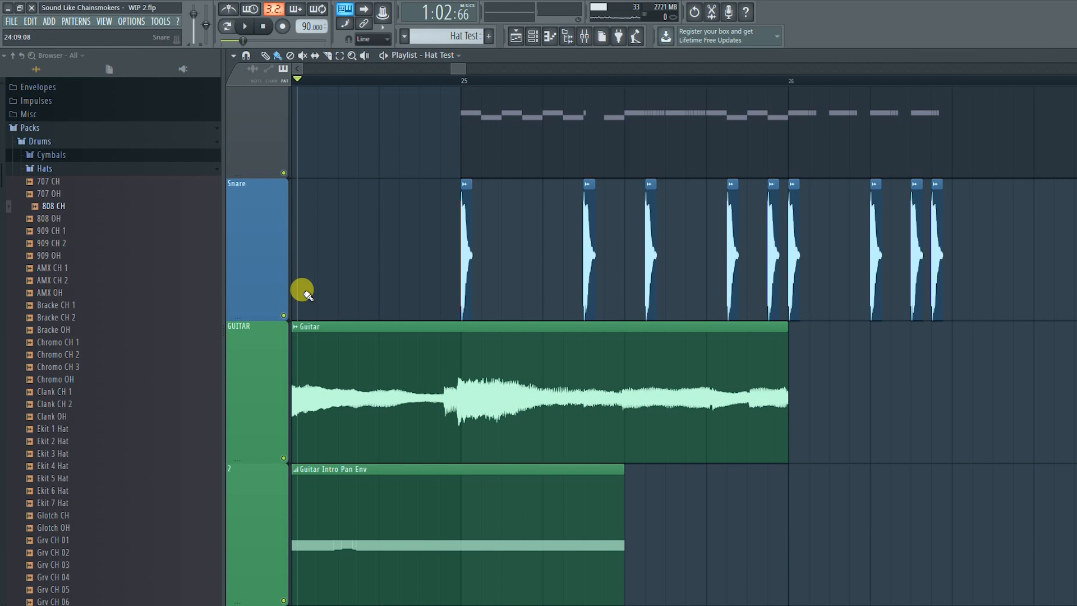
scroll(389, 281, up, 3)
scroll(453, 303, up, 3)
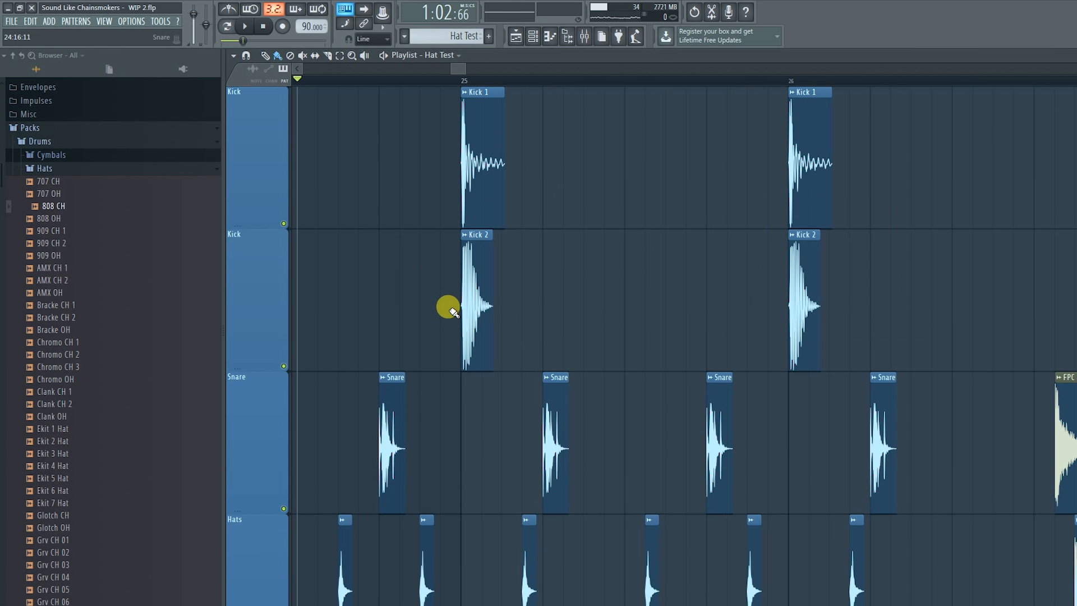
scroll(453, 309, down, 2)
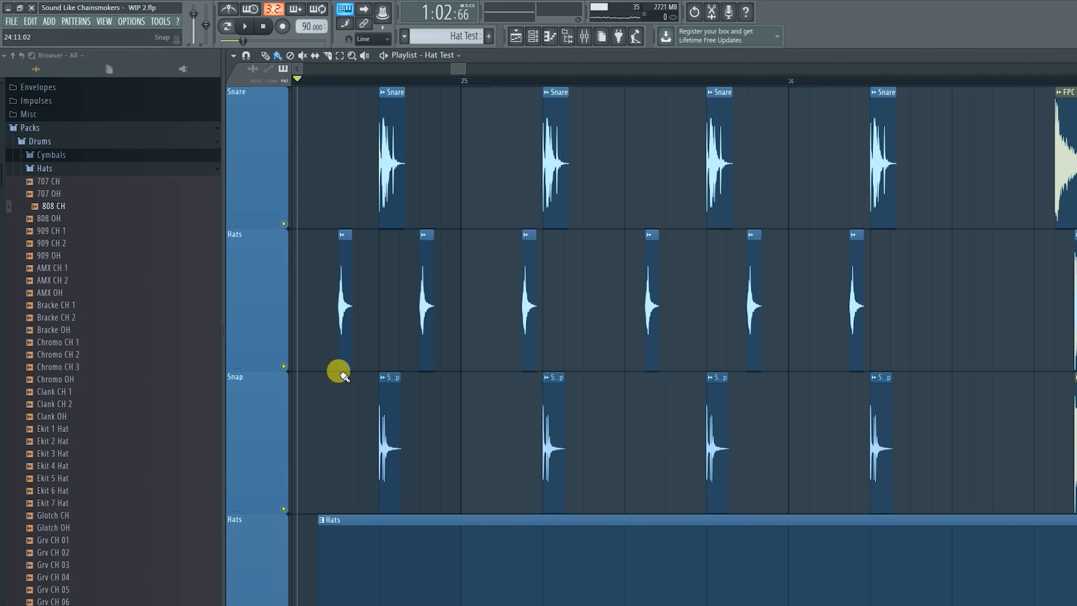
key(space)
scroll(637, 462, down, 6)
scroll(596, 297, up, 5)
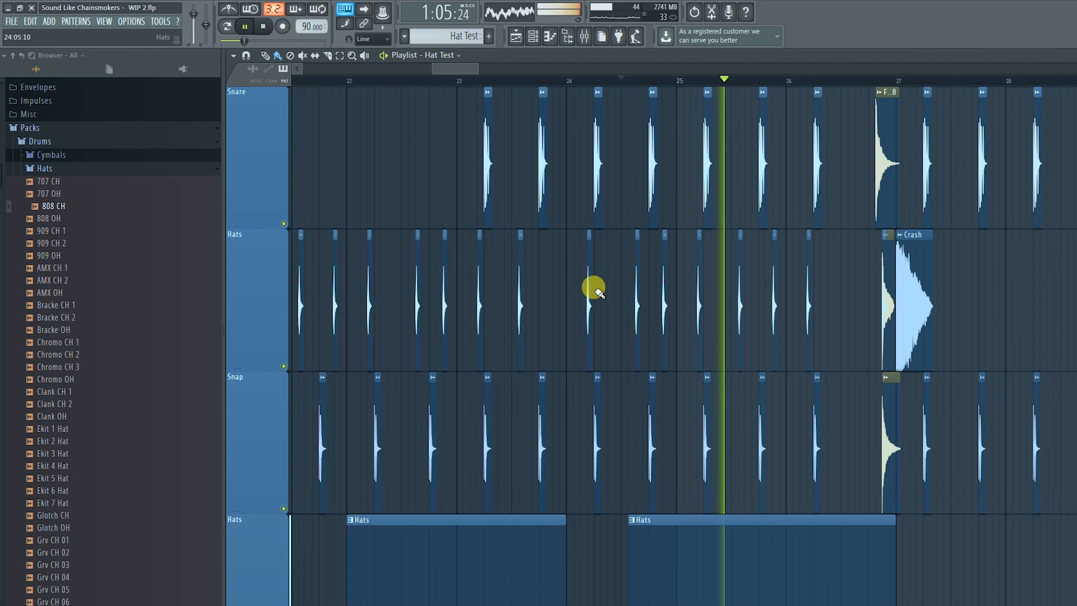
scroll(589, 298, up, 2)
key(space)
- Examine how the hat hits, snaps and Hats pattern clips are arranged between bars 19 and 33
scroll(458, 470, up, 3)
click(525, 85)
drag(446, 418, 586, 354)
ctrl+click(818, 441)
scroll(797, 488, down, 3)
scroll(621, 339, down, 3)
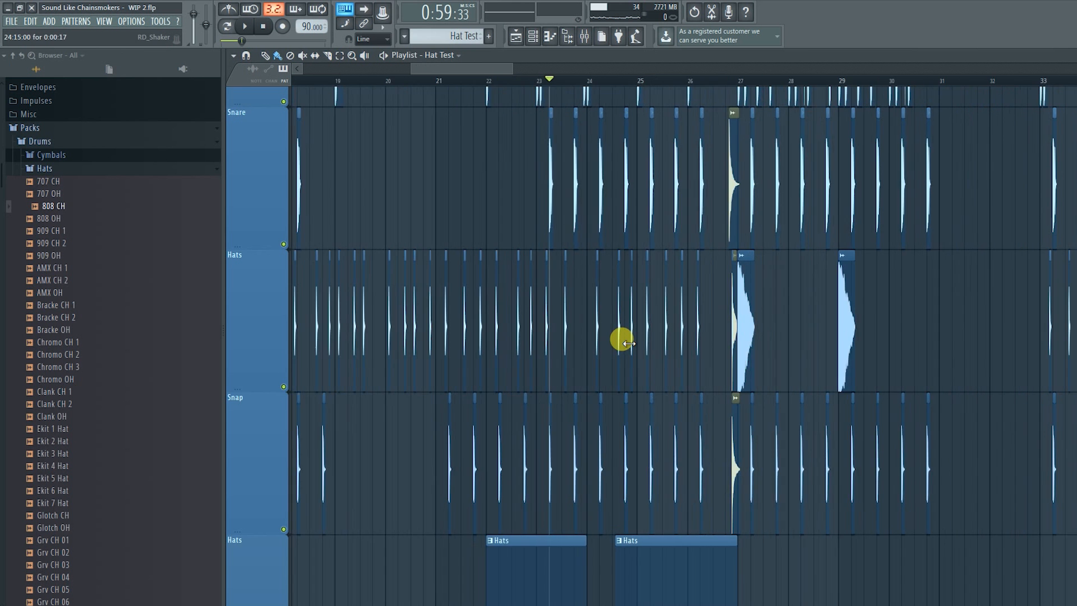
scroll(622, 339, down, 5)
scroll(625, 340, up, 2)
scroll(631, 343, up, 1)
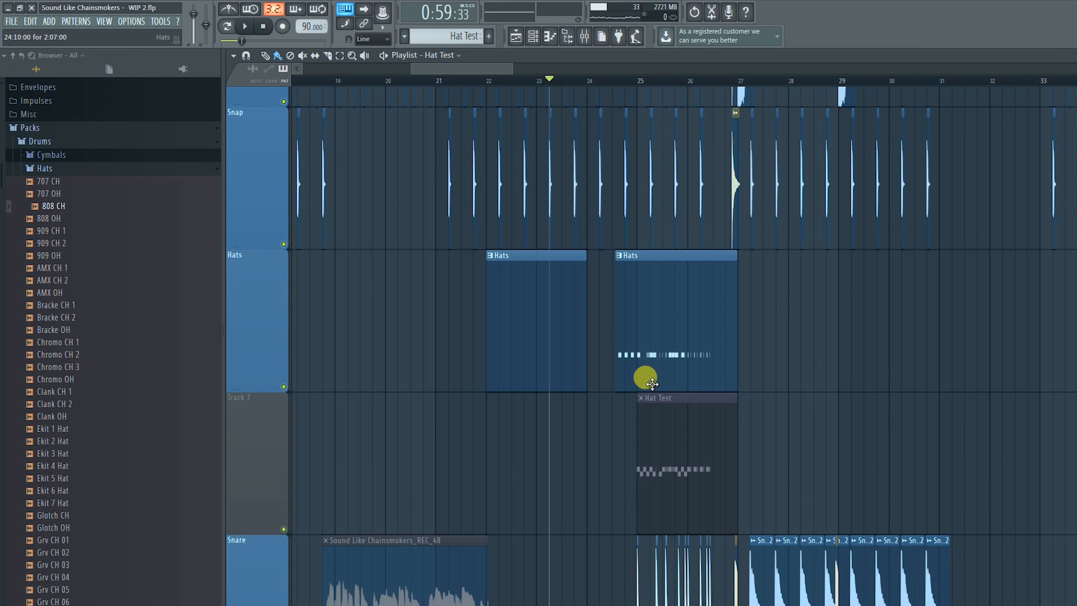
- Play the chorus from bar 27 while viewing the Arp Pluck Chorus 2 and Synth clips
scroll(565, 241, down, 1)
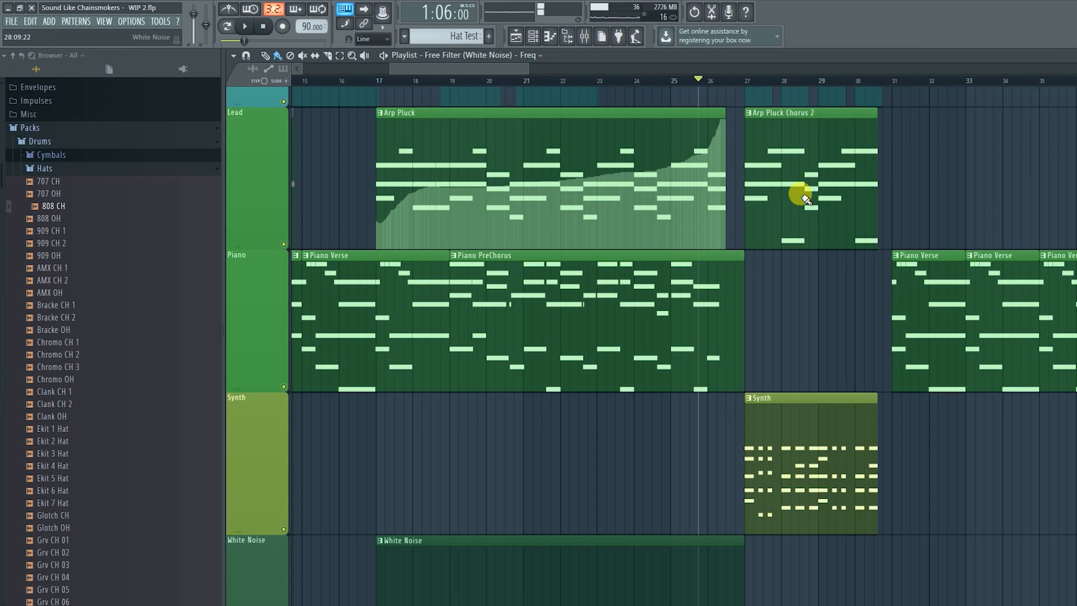
scroll(536, 238, down, 2)
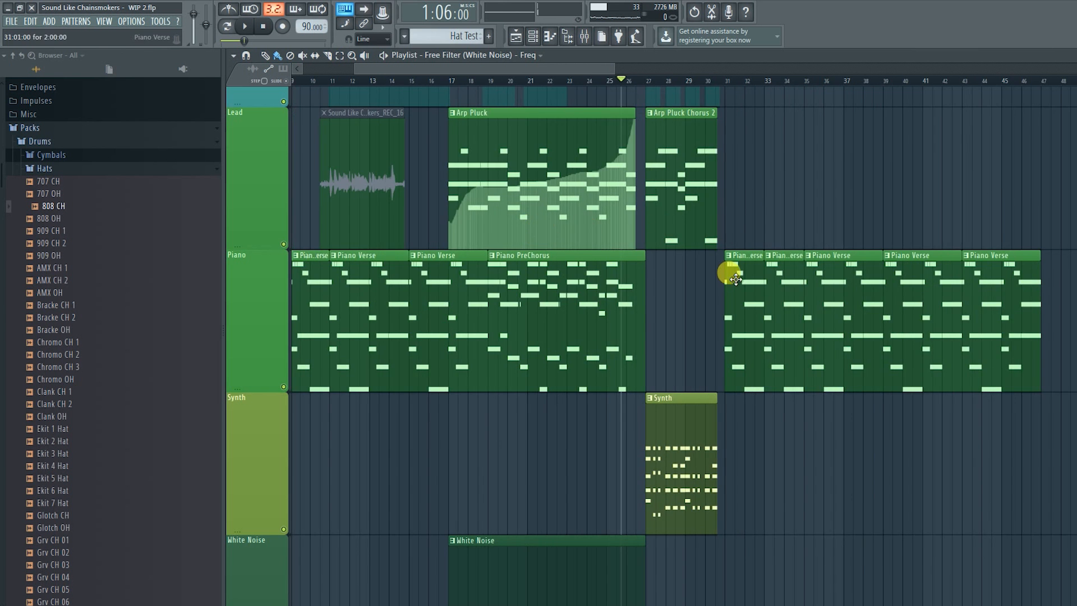
scroll(685, 257, up, 3)
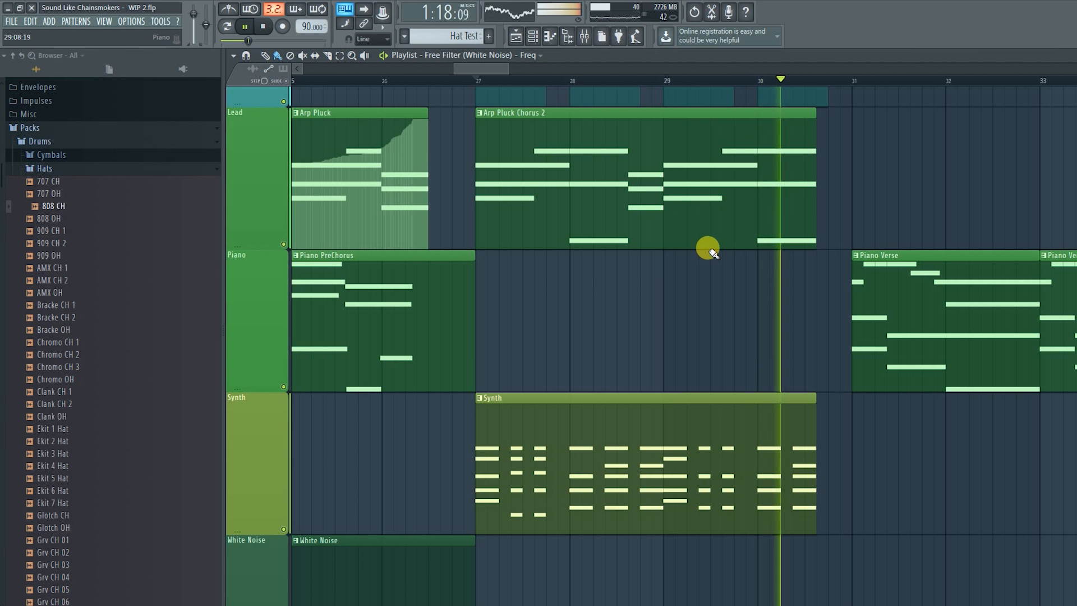
key(space)
- Play the crash and snap hits from bar 27 in isolation and review the neighbouring drum tracks
scroll(621, 294, up, 7)
key(space)
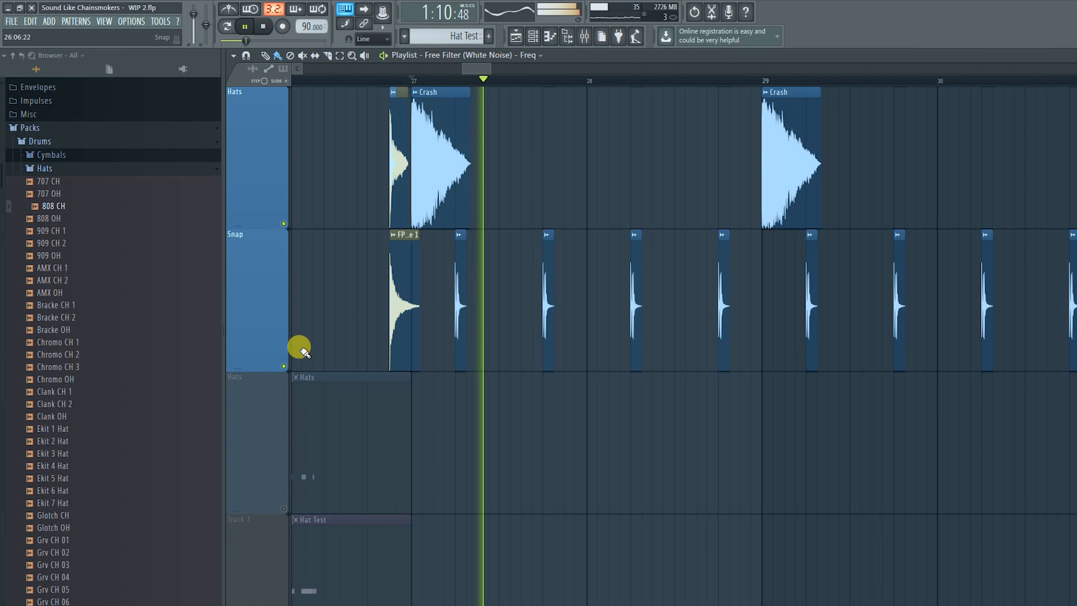
key(space)
scroll(360, 329, up, 3)
scroll(588, 319, down, 6)
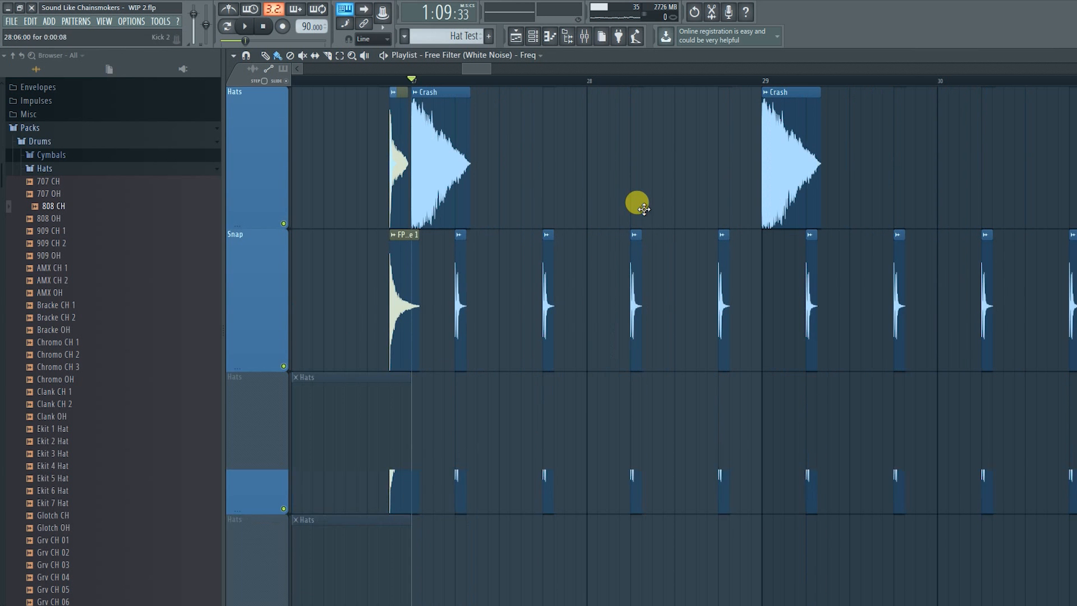
scroll(333, 278, up, 2)
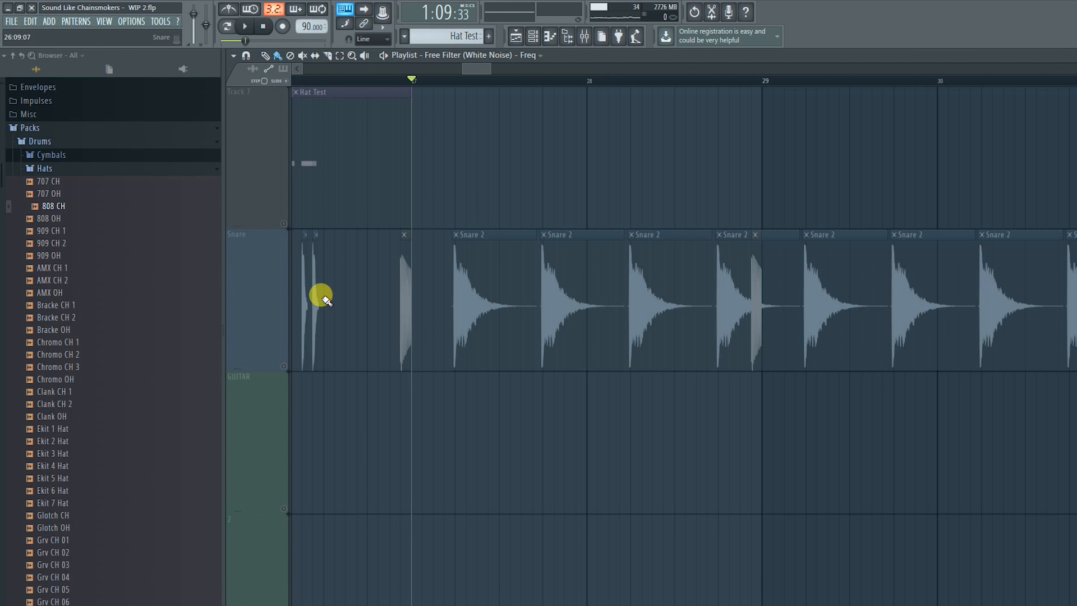
- Enable the Snare track holding the Snare 2 clips, play it from bar 27, and bring the other tracks back in
click(283, 367)
key(space)
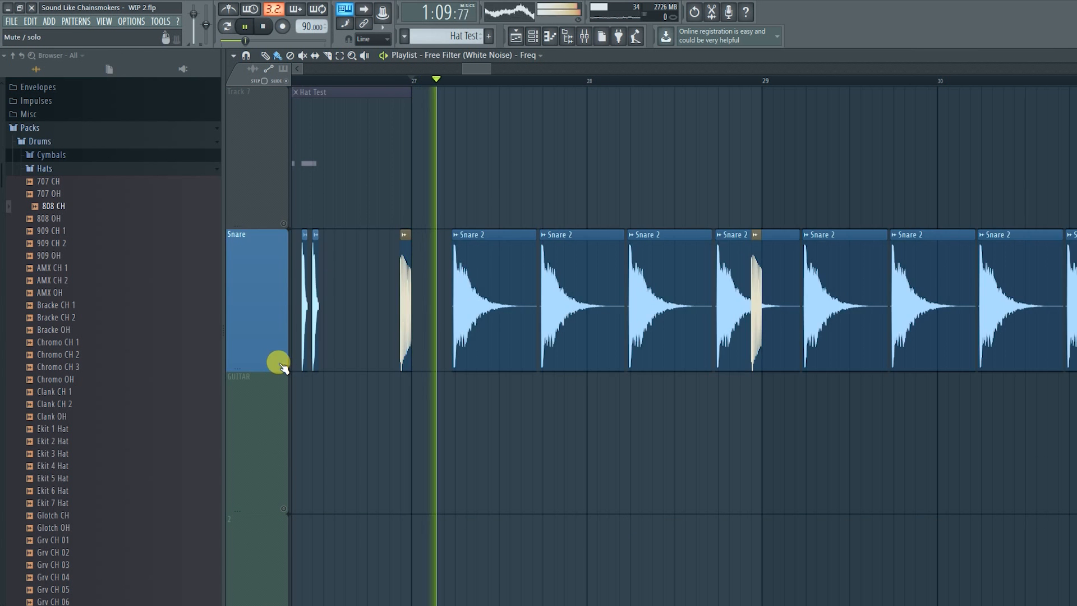
key(space)
key(space)
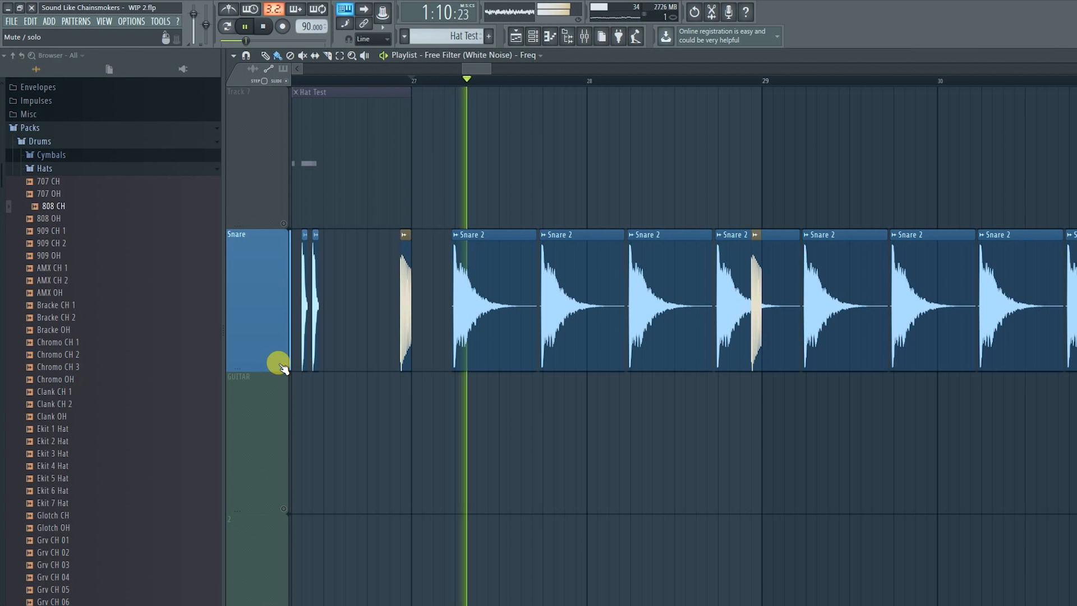
click(284, 367)
key(space)
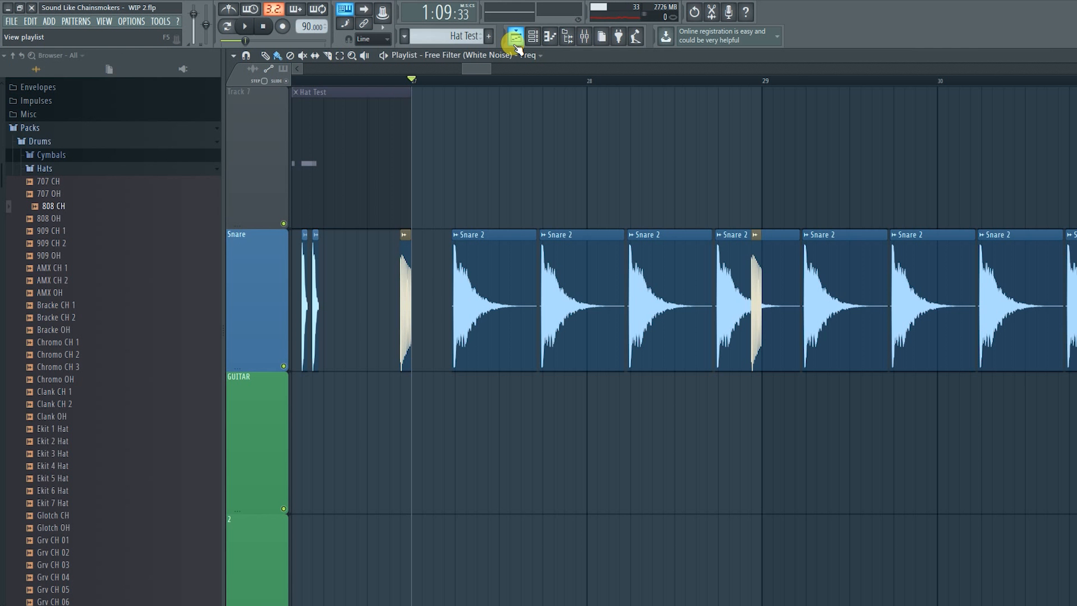
- Preview the drum Percussion samples and place the 808 Clav on Track 7 at bar 28, above the Snare 2 clips
click(53, 357)
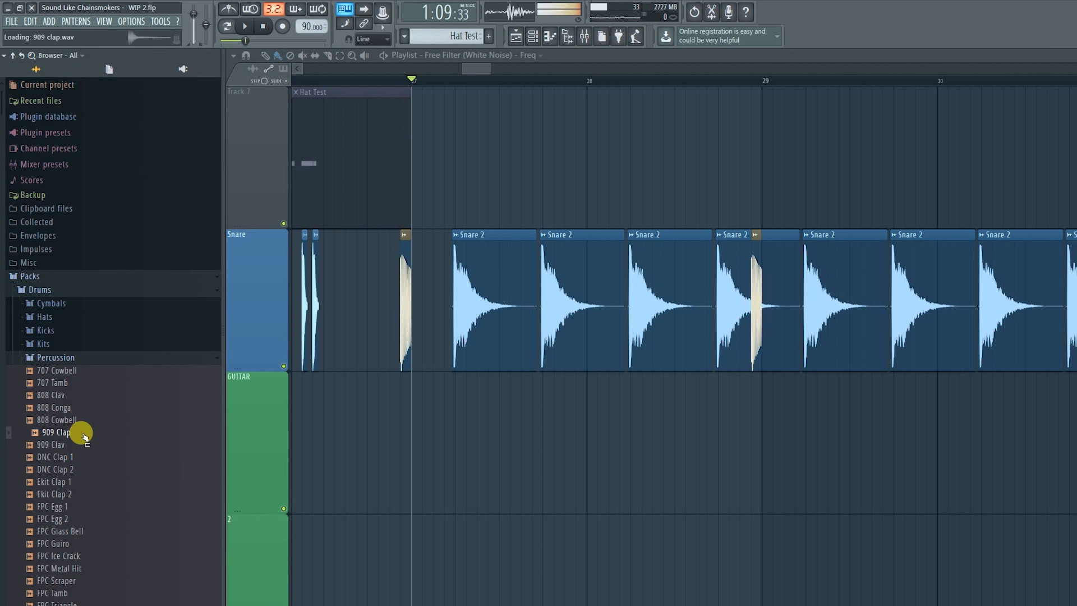
click(67, 396)
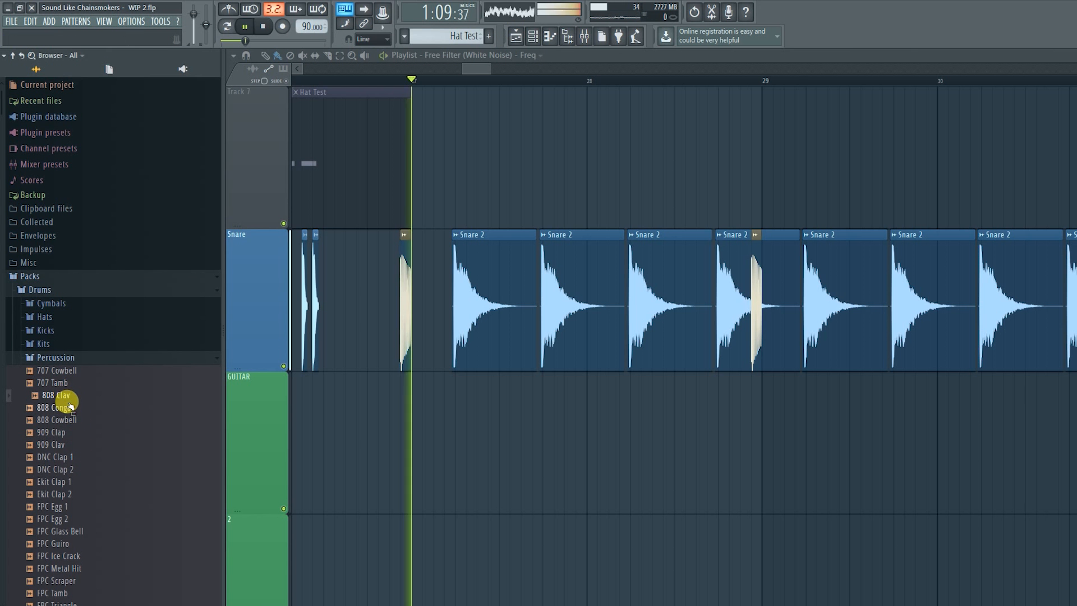
drag(67, 396, 598, 179)
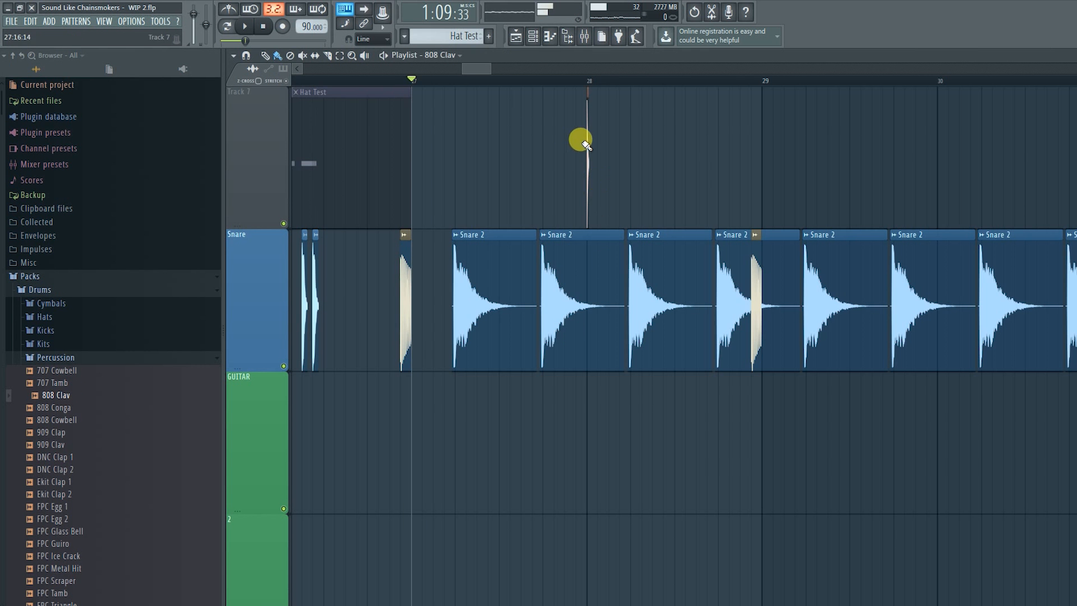
scroll(584, 145, up, 5)
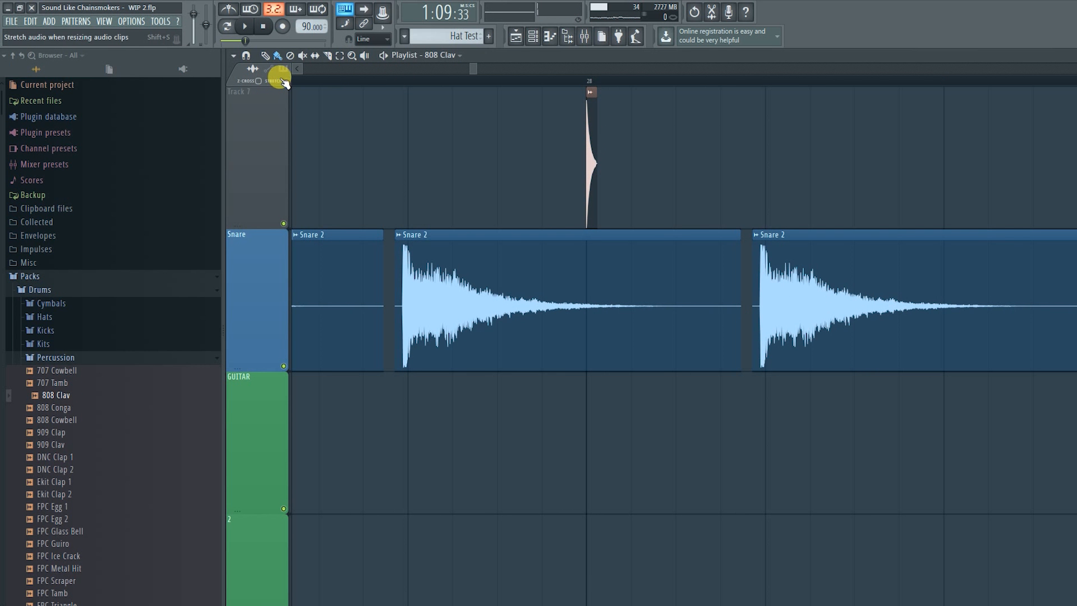
click(602, 123)
right_click(603, 122)
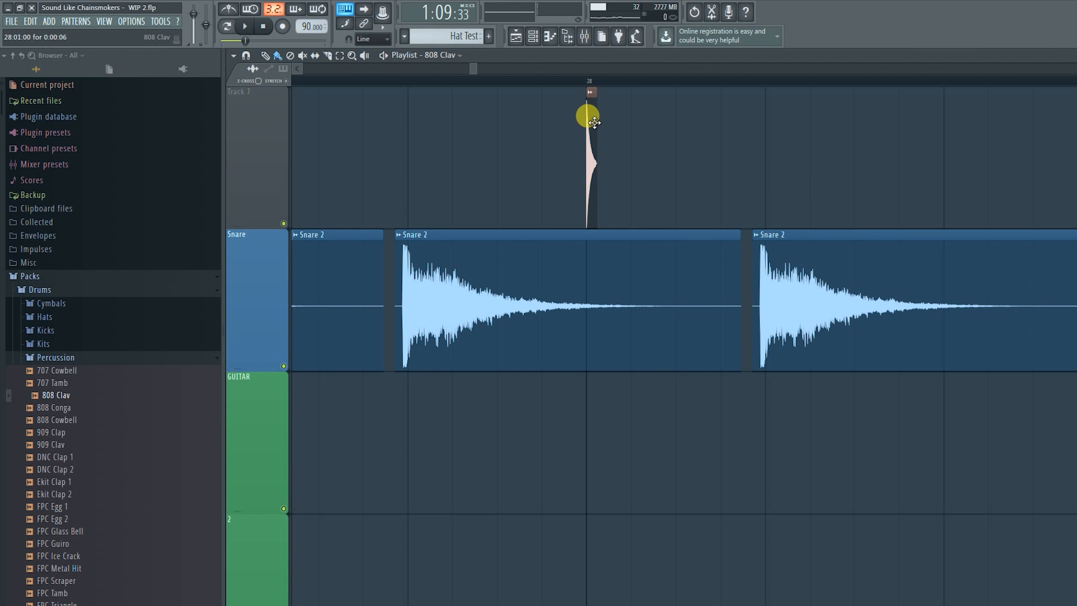
- Move the 808 Clav clip onto the Snare 2 hit at 27:13 and play the two sounds together
mouse_move(596, 123)
mouse_down()
mouse_move(643, 127)
mouse_move(617, 107)
mouse_move(599, 145)
mouse_move(423, 156)
mouse_up()
click(588, 78)
key(space)
key(space)
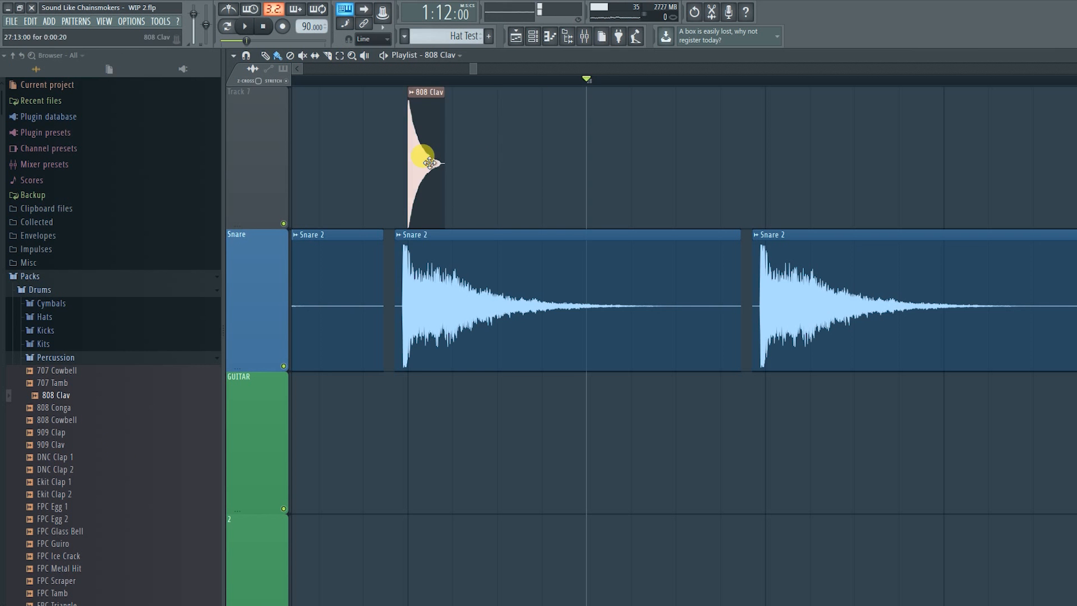
click(400, 82)
key(space)
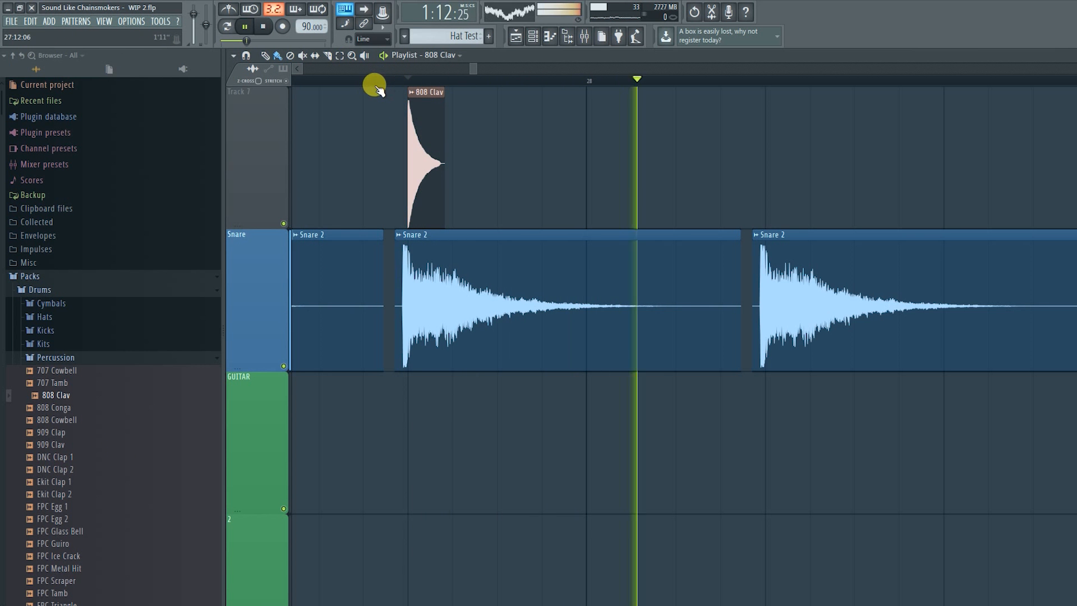
key(space)
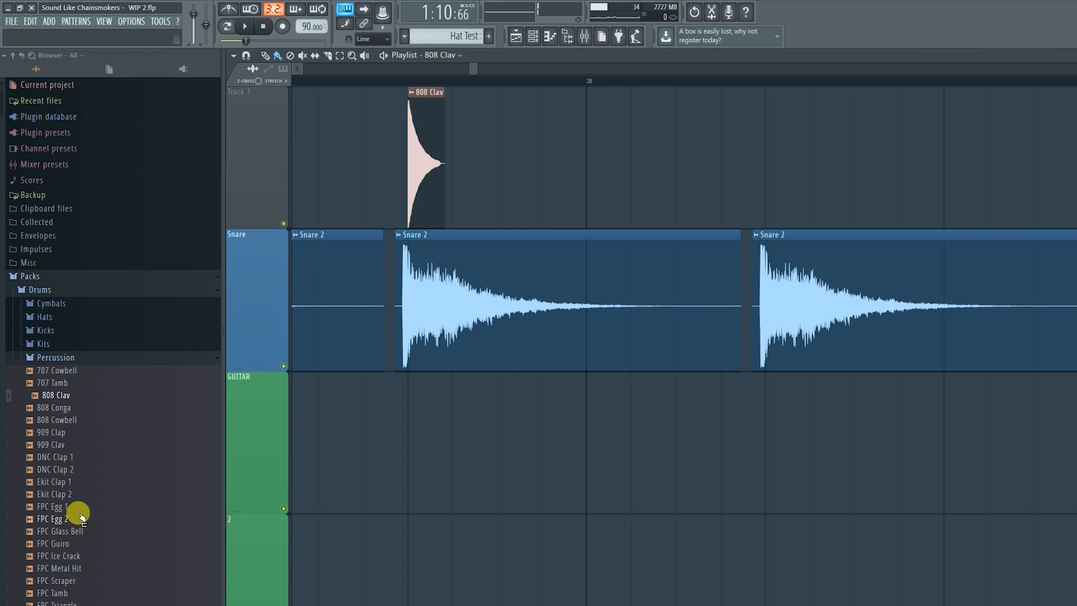
- Try the FPC Metal Hit sample on the GUITAR track at 27:13, playing it together with the Snare track
drag(62, 543, 409, 409)
key(space)
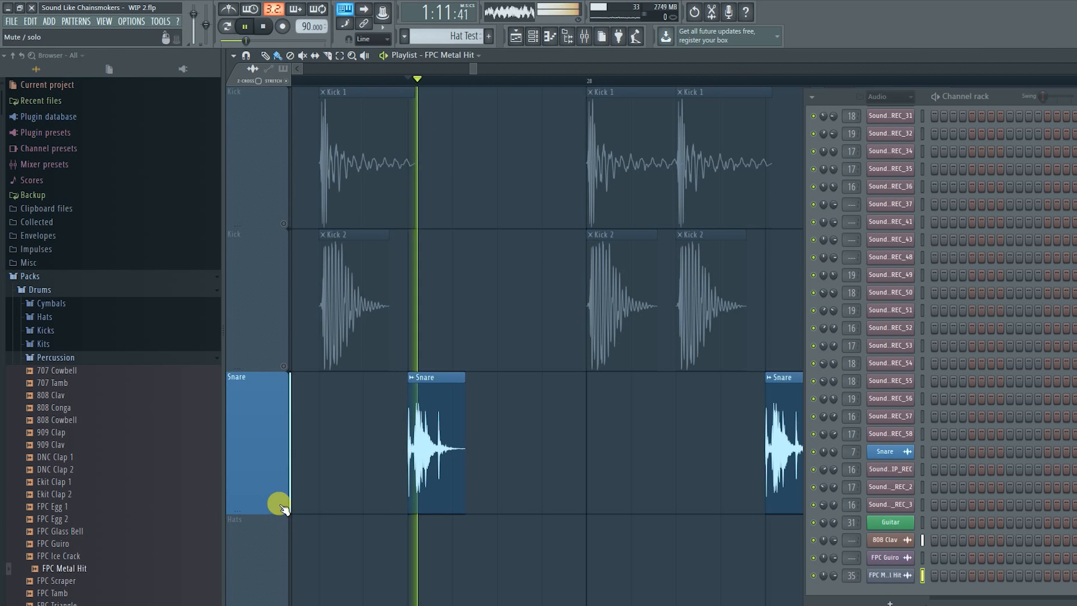
scroll(413, 385, down, 2)
key(space)
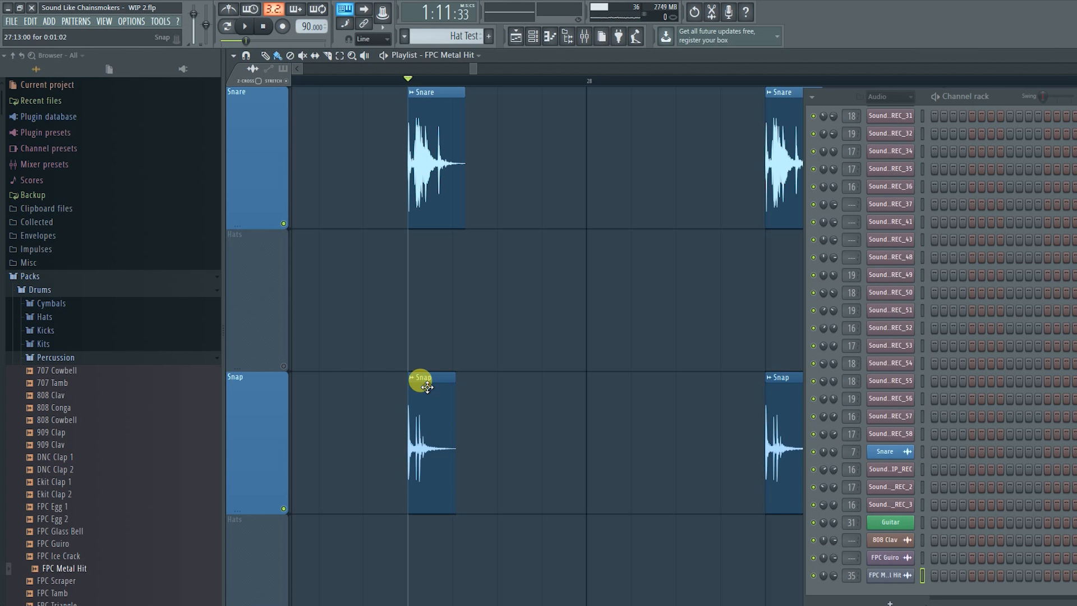
scroll(455, 411, down, 3)
scroll(408, 381, down, 1)
scroll(347, 450, down, 1)
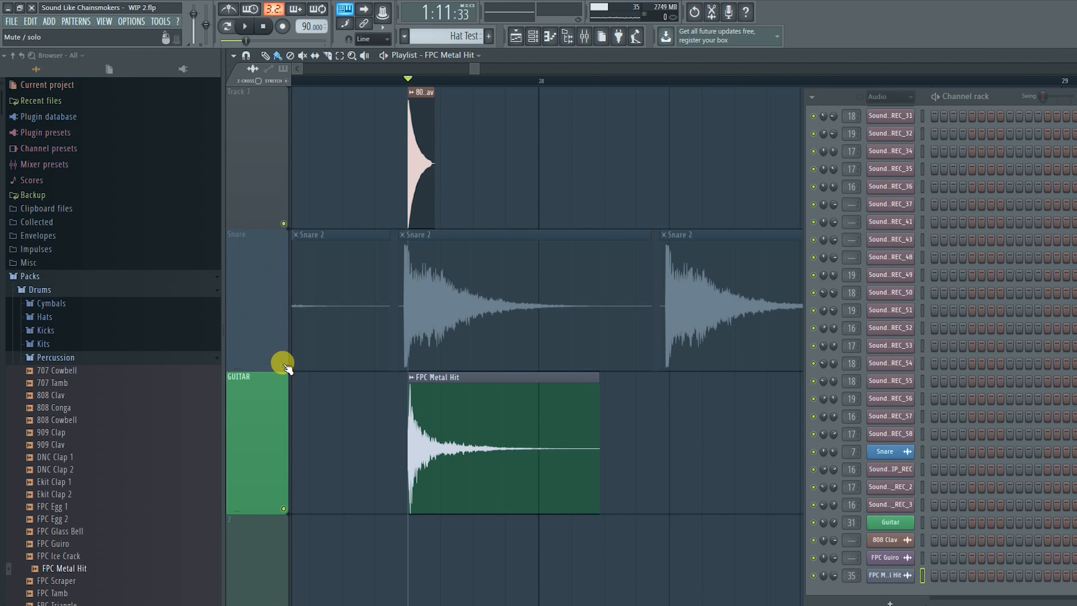
- Delete the FPC Metal Hit and 808 Clav clips and toggle the Snare 2 track's mute
right_click(530, 456)
right_click(422, 202)
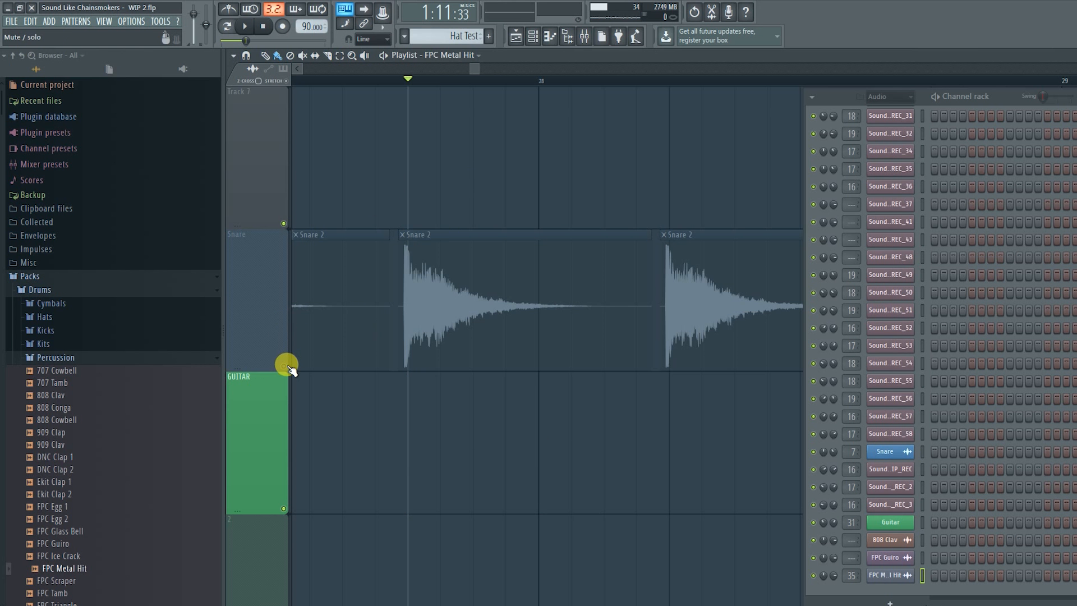
click(287, 365)
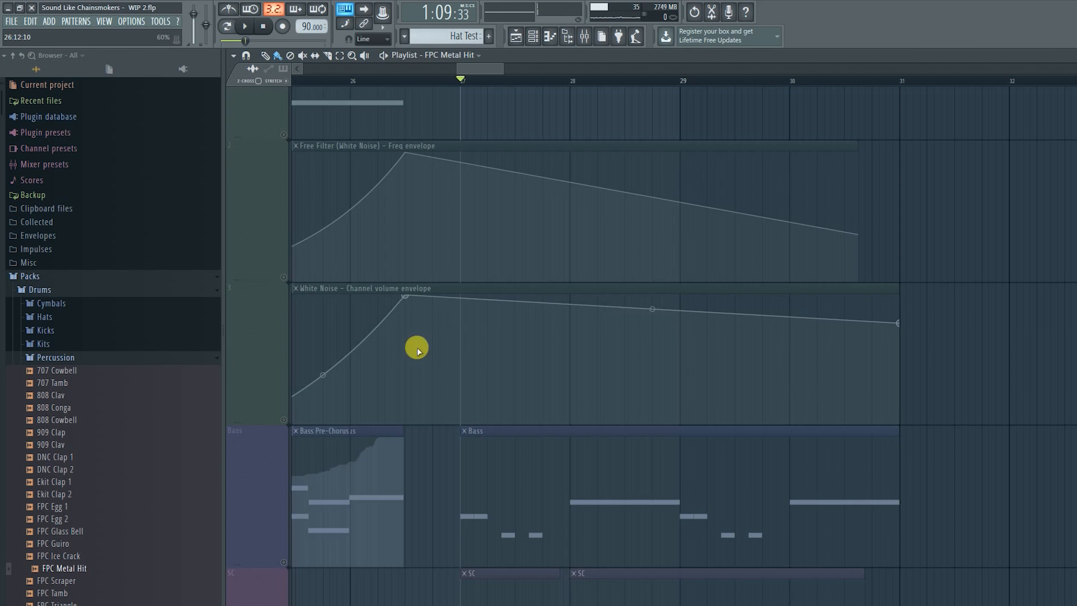
- Enable the Synth track and play its chorus part from bar 27
scroll(449, 339, up, 3)
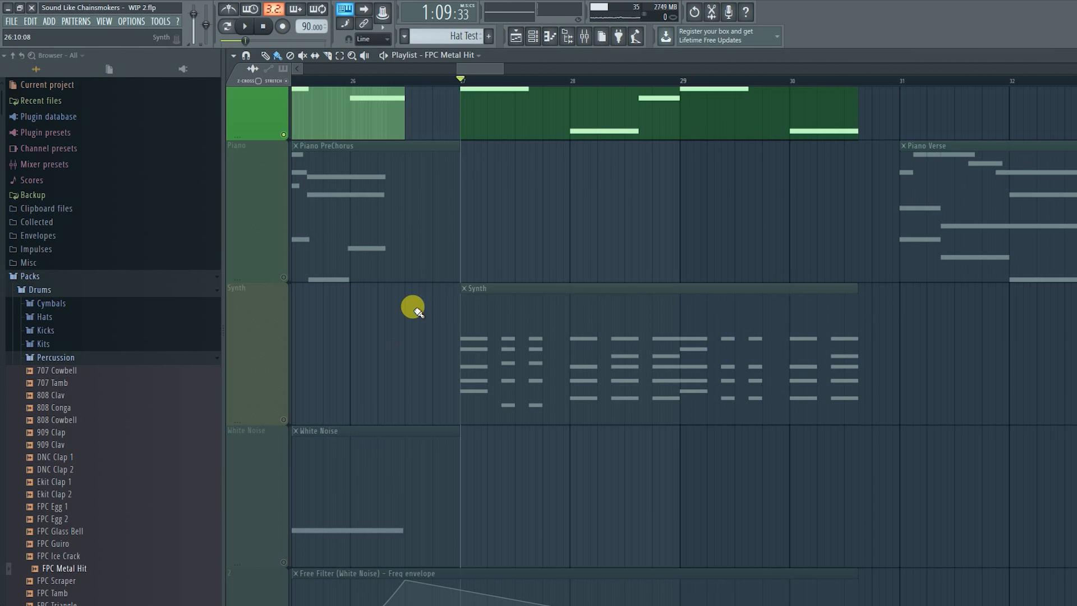
click(280, 418)
key(space)
scroll(399, 416, down, 8)
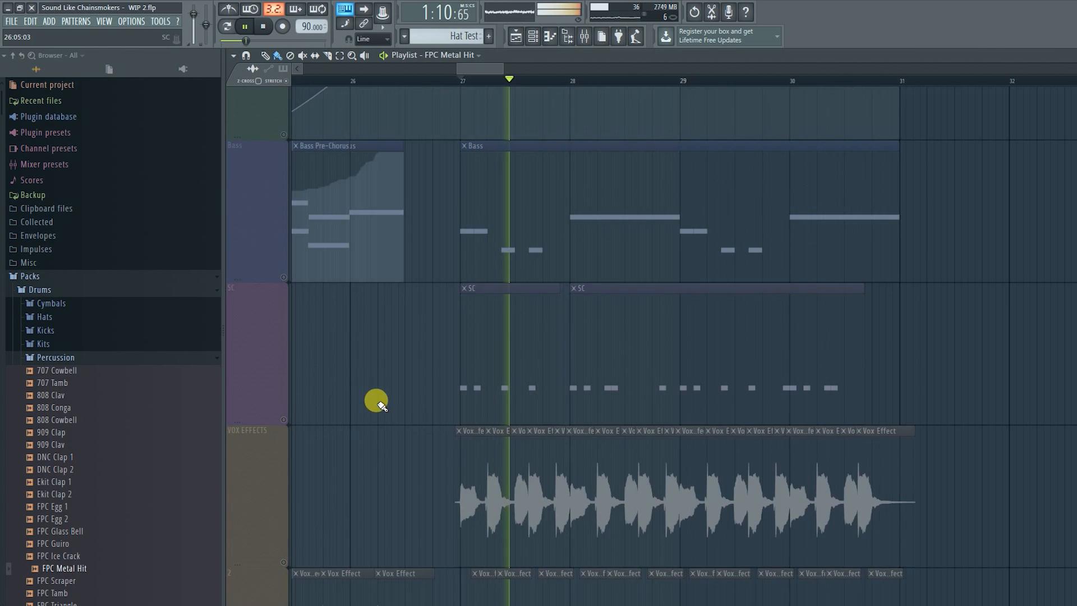
key(space)
- Enable the SC and Bass tracks and play them together with the Synth from bar 27
scroll(366, 380, up, 3)
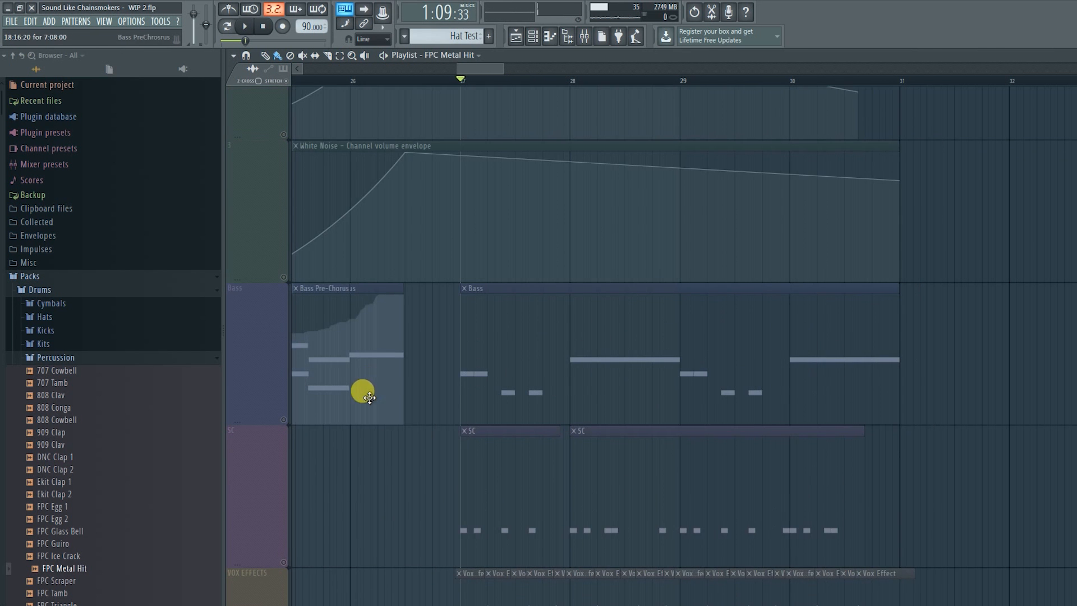
click(285, 562)
key(space)
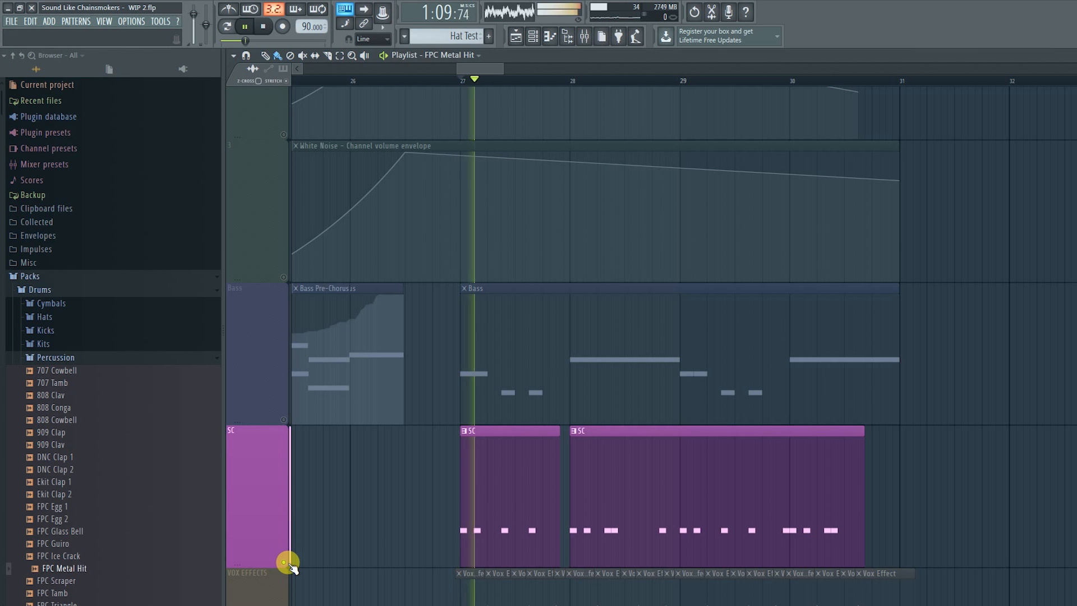
click(281, 419)
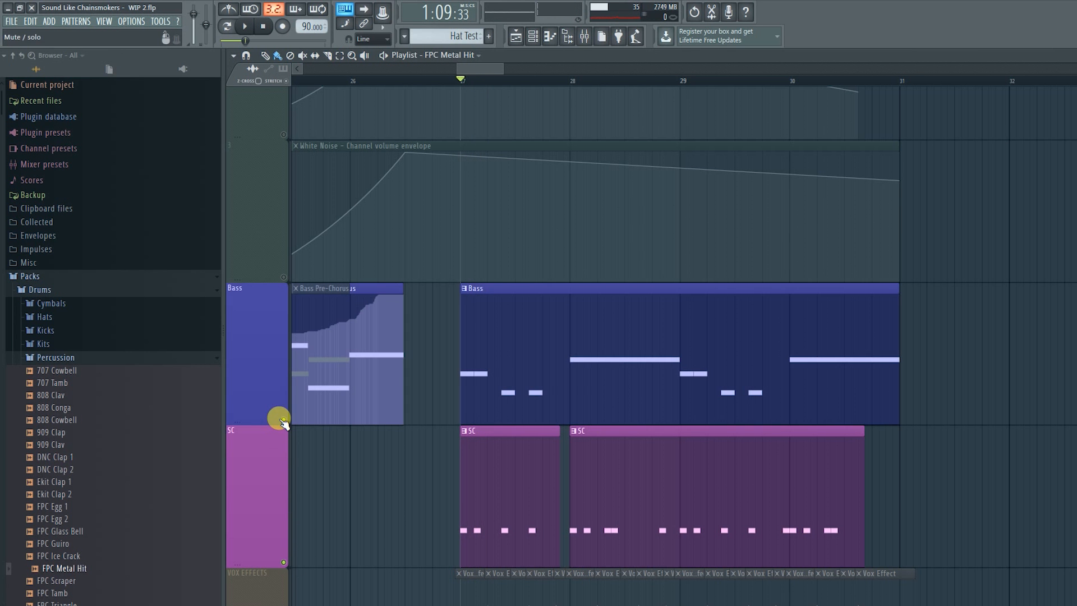
scroll(357, 463, up, 1)
scroll(359, 465, down, 1)
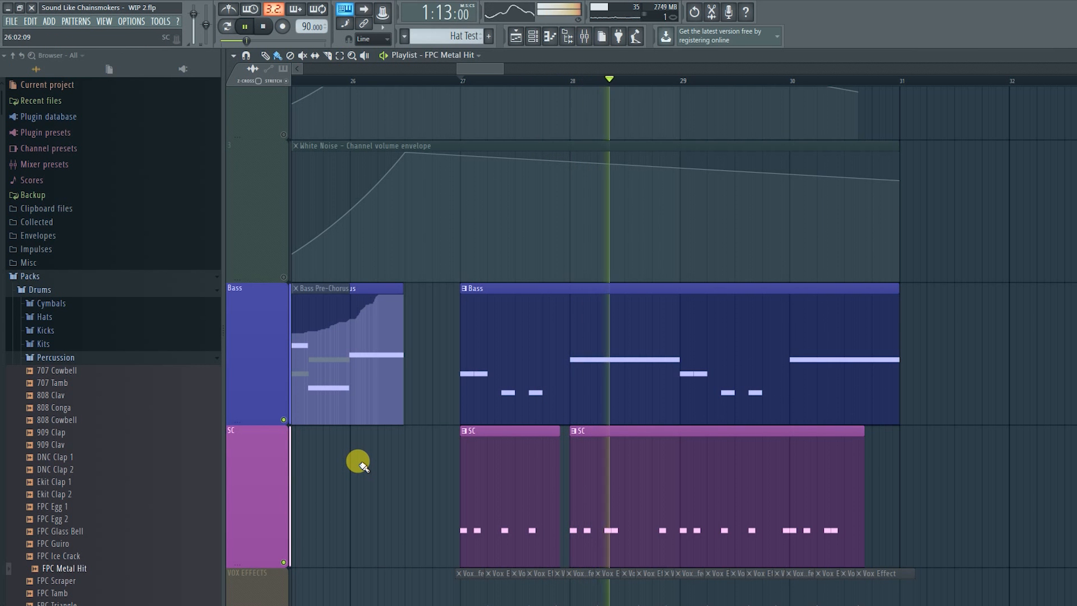
scroll(493, 385, up, 3)
scroll(512, 403, down, 1)
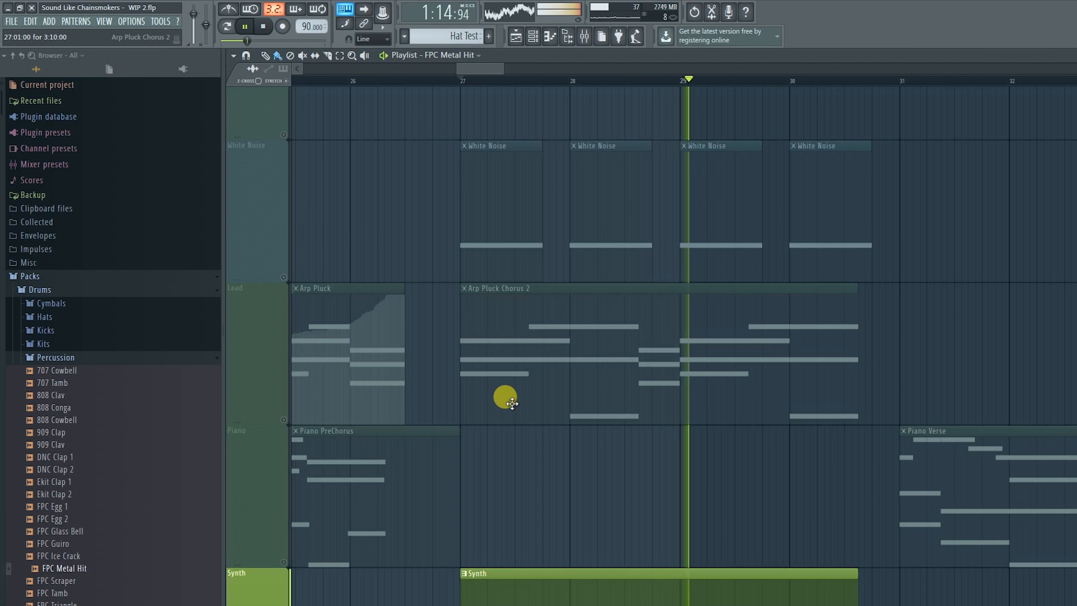
scroll(512, 403, down, 1)
key(space)
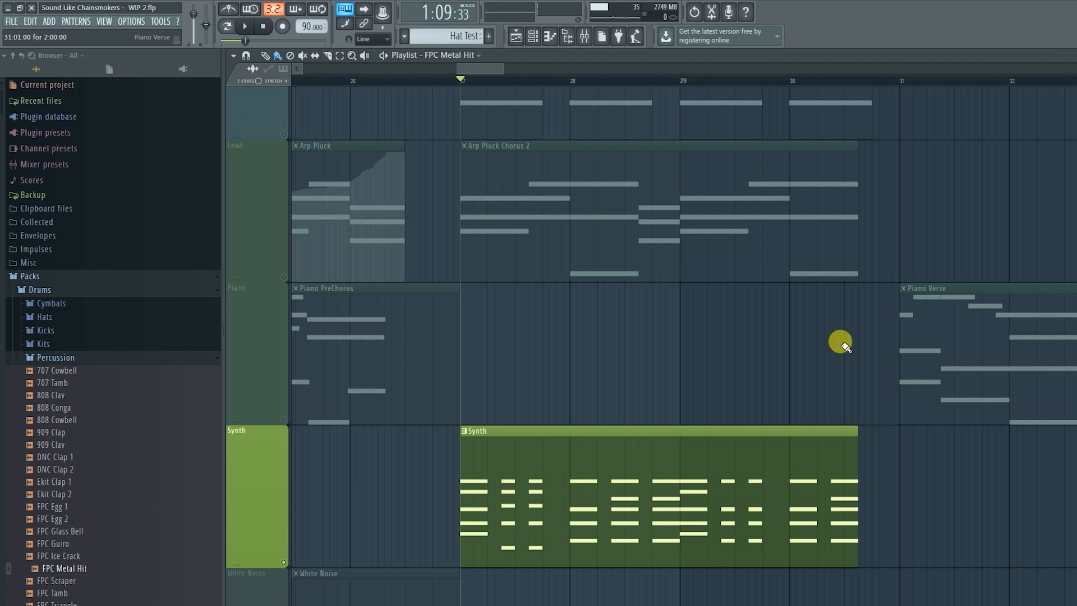
- Open the Synth's Sylenth1 instrument and mixer track, and compare the sound with the arpeggiator off and on
scroll(289, 536, down, 1)
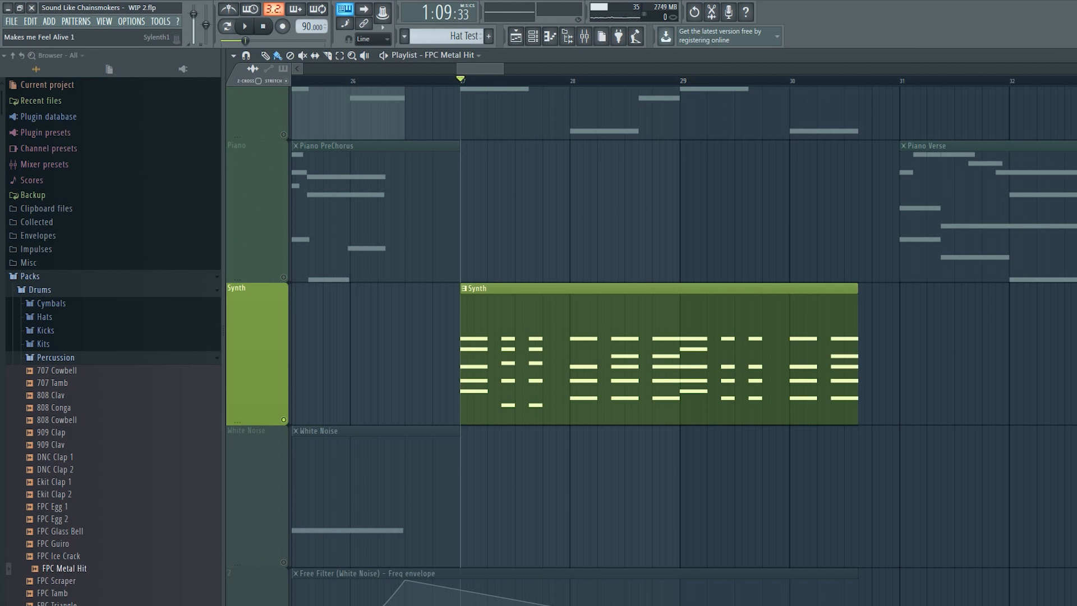
key(F9)
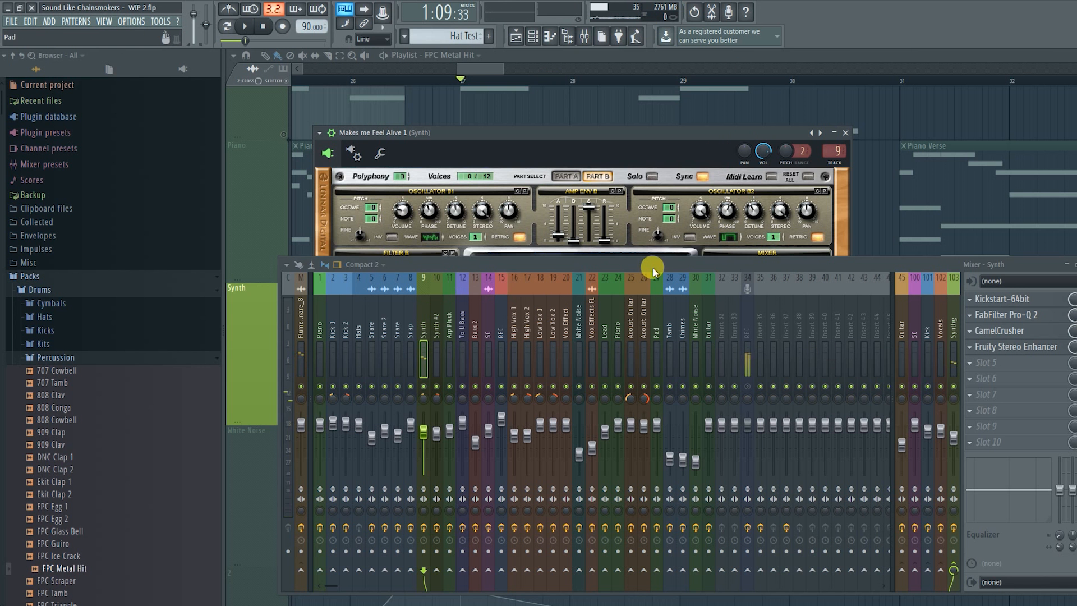
drag(654, 271, 618, 559)
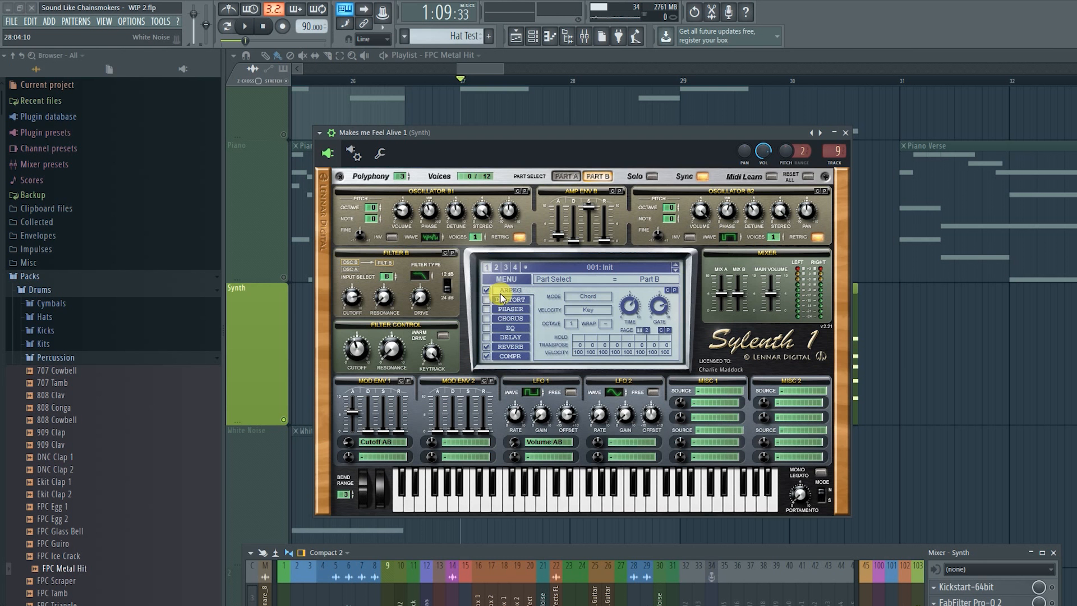
click(487, 292)
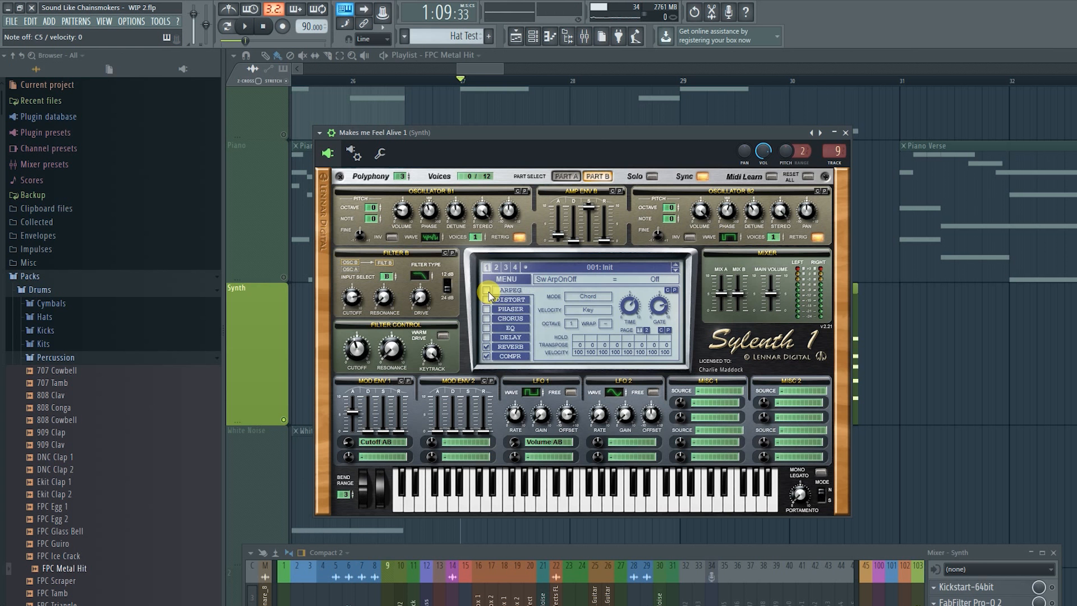
click(487, 291)
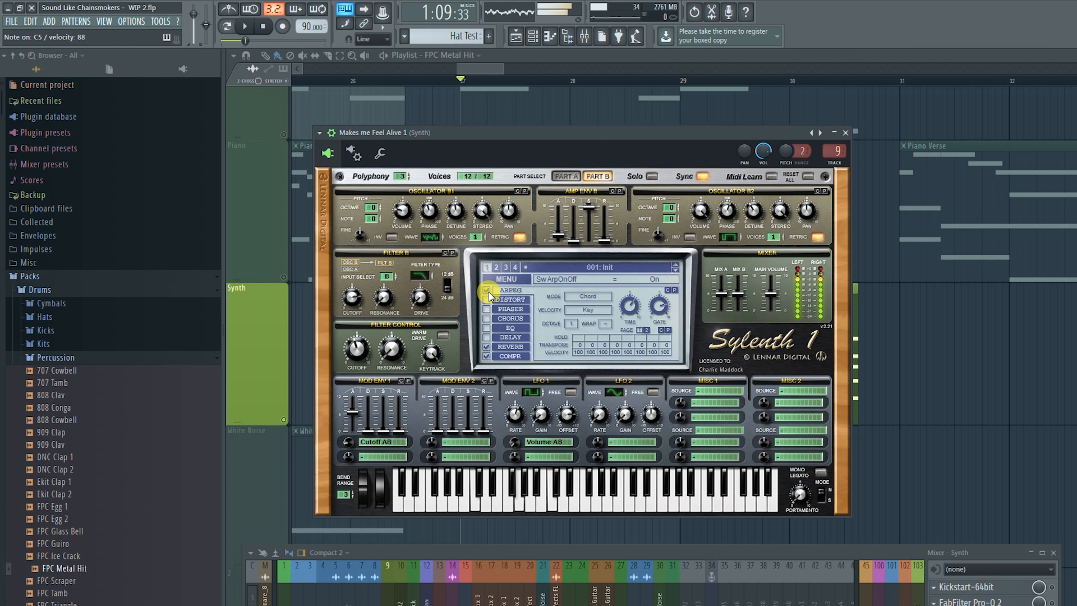
- Compare the oscillator and amp envelope settings of Sylenth1's Part A and Part B
click(565, 176)
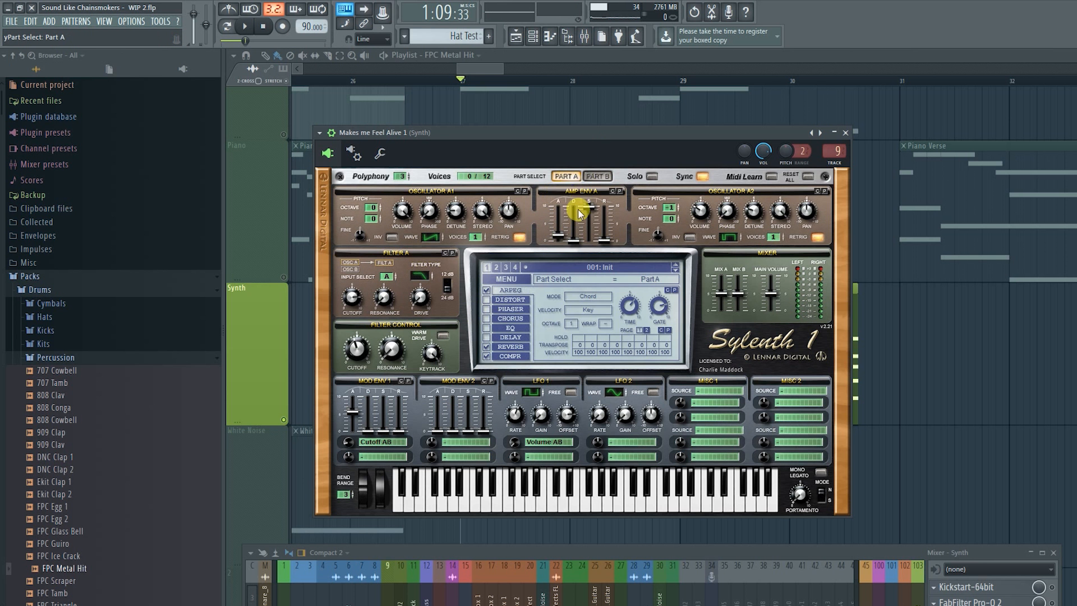
click(597, 176)
click(566, 177)
click(597, 176)
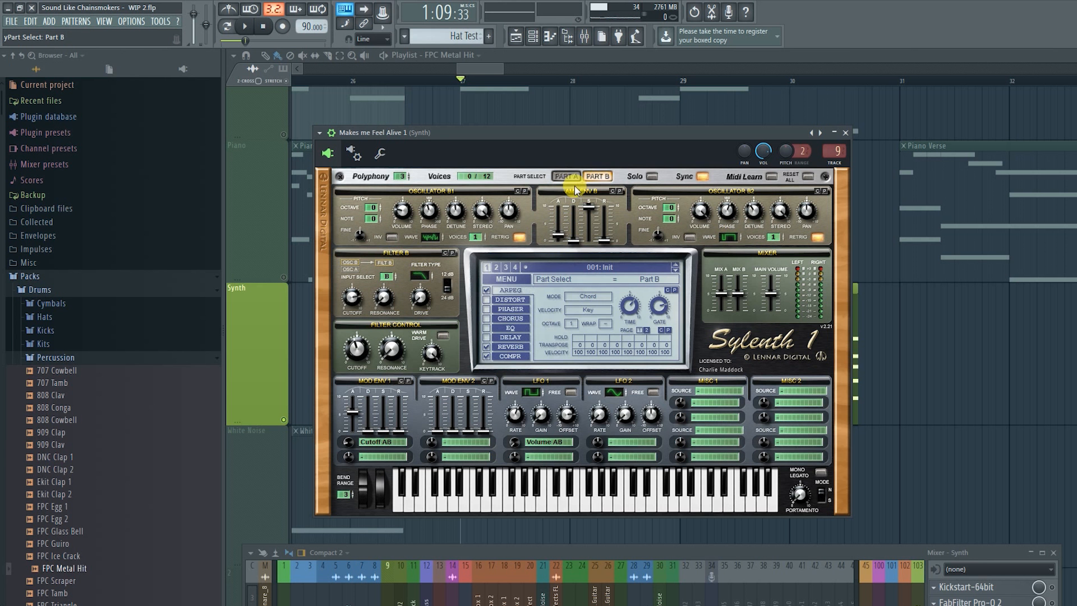
- Check Part A's amp envelope attack and set Part B's amp envelope attack to 1.49
click(562, 178)
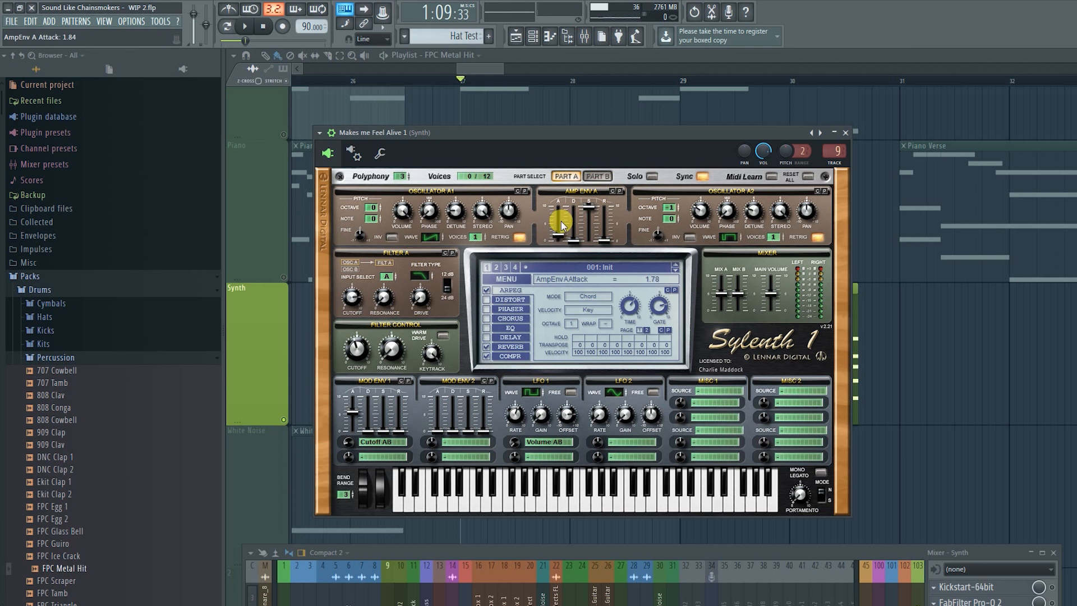
click(593, 176)
drag(561, 241, 564, 229)
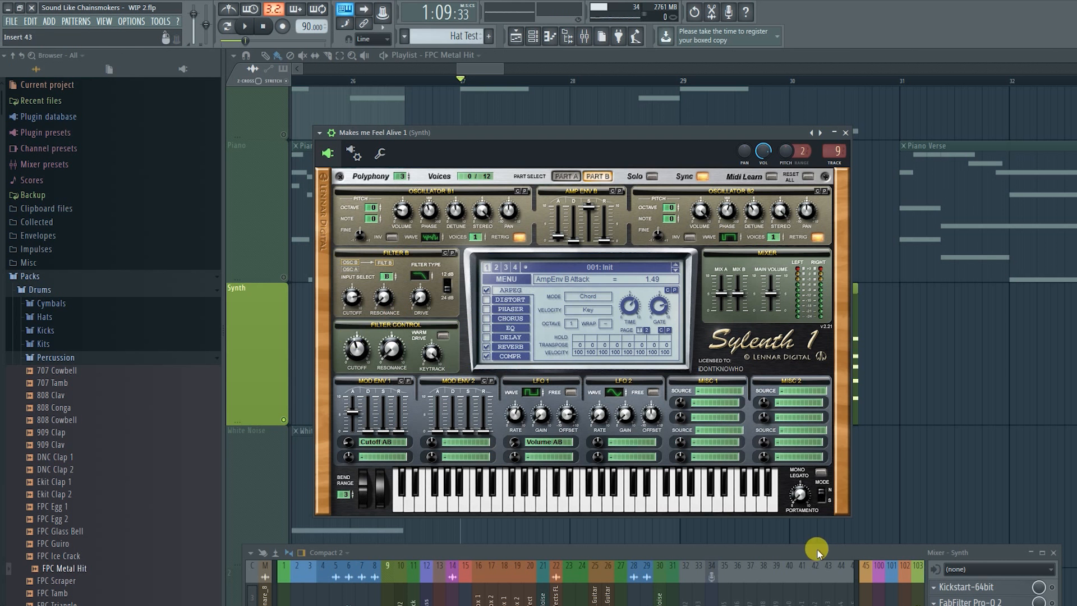
- Open Kickstart and FabFilter Pro-Q 2 on the Synth mixer track and inspect the EQ's high-frequency band
drag(818, 550, 816, 220)
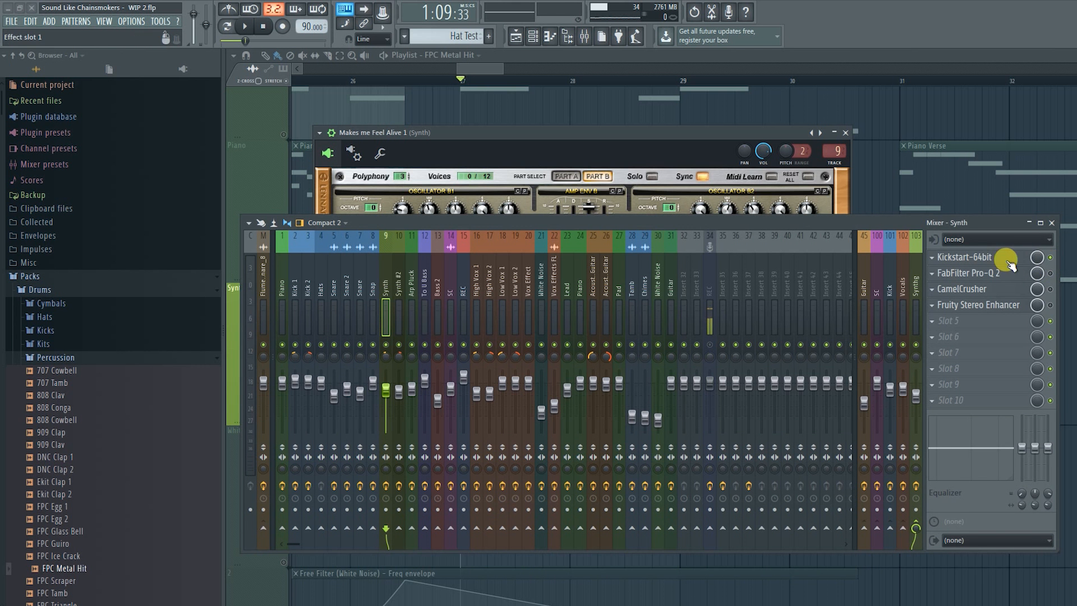
click(971, 258)
drag(680, 230, 715, 143)
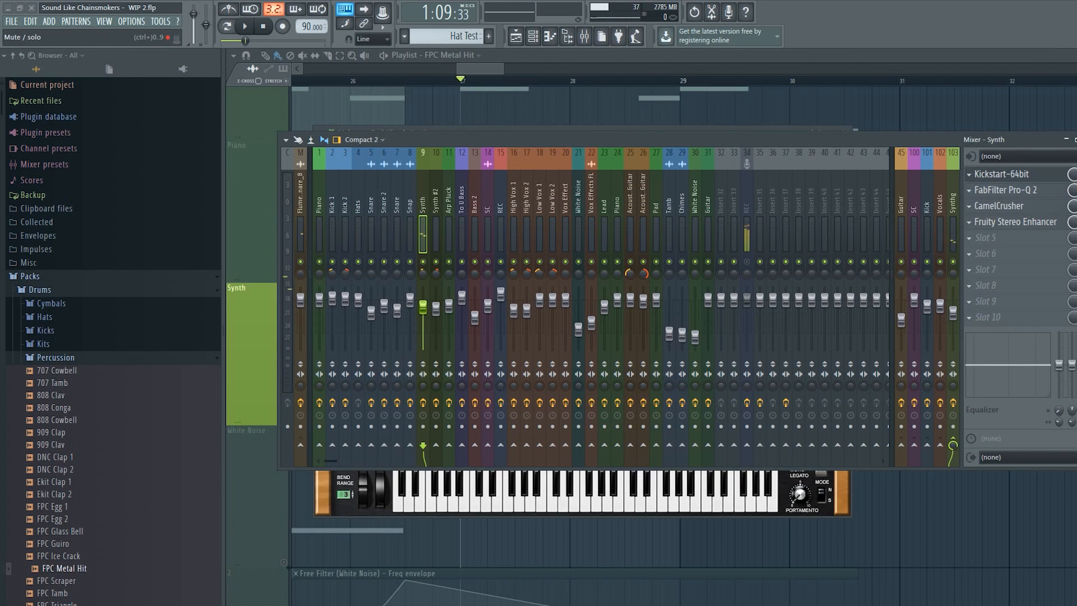
click(1033, 192)
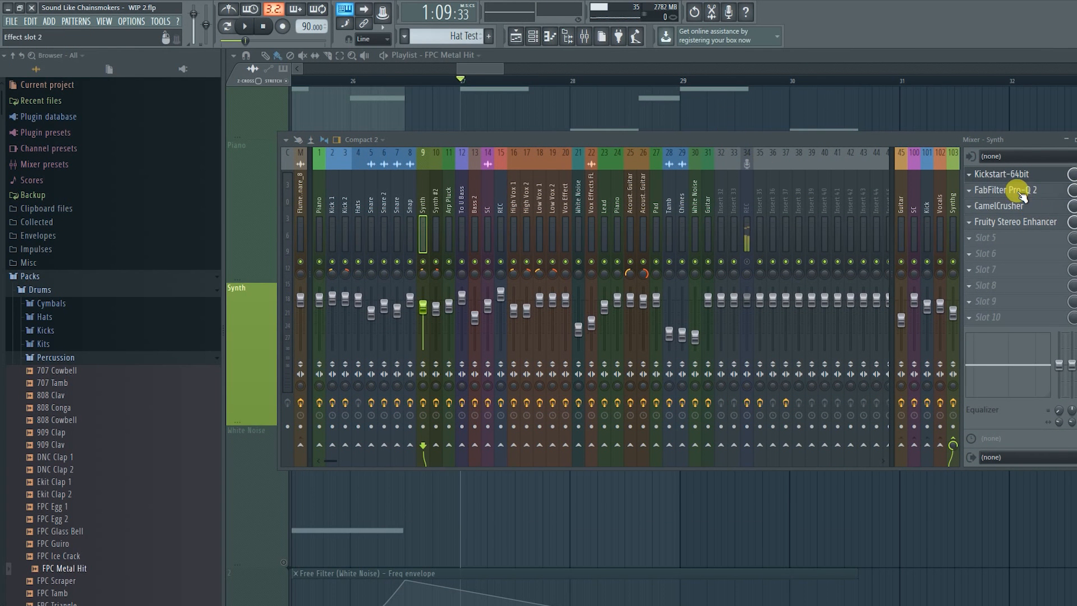
drag(861, 137, 833, 506)
click(670, 282)
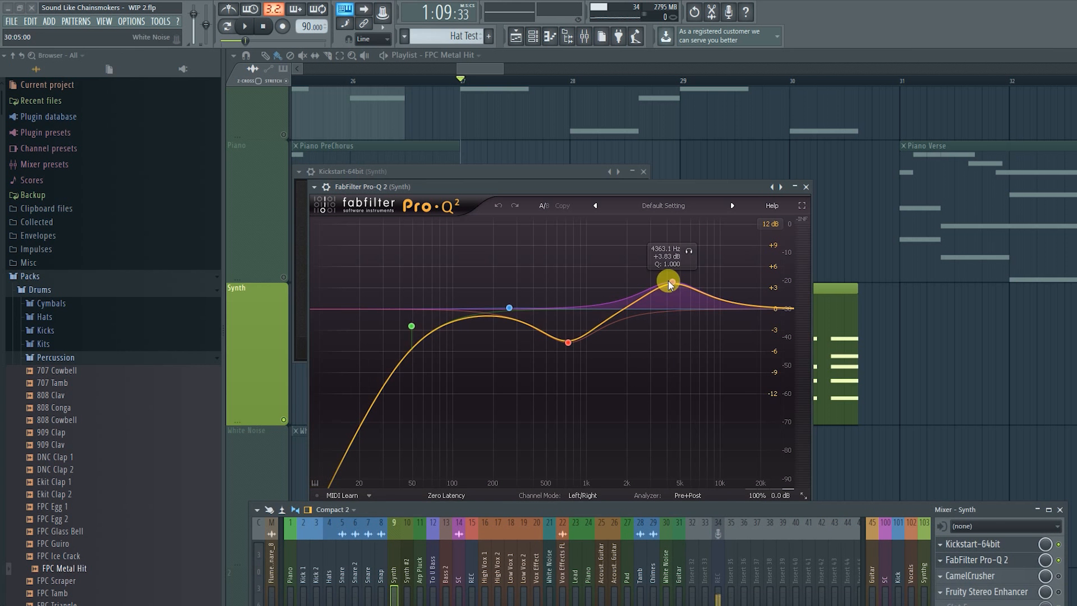
drag(699, 510, 726, 193)
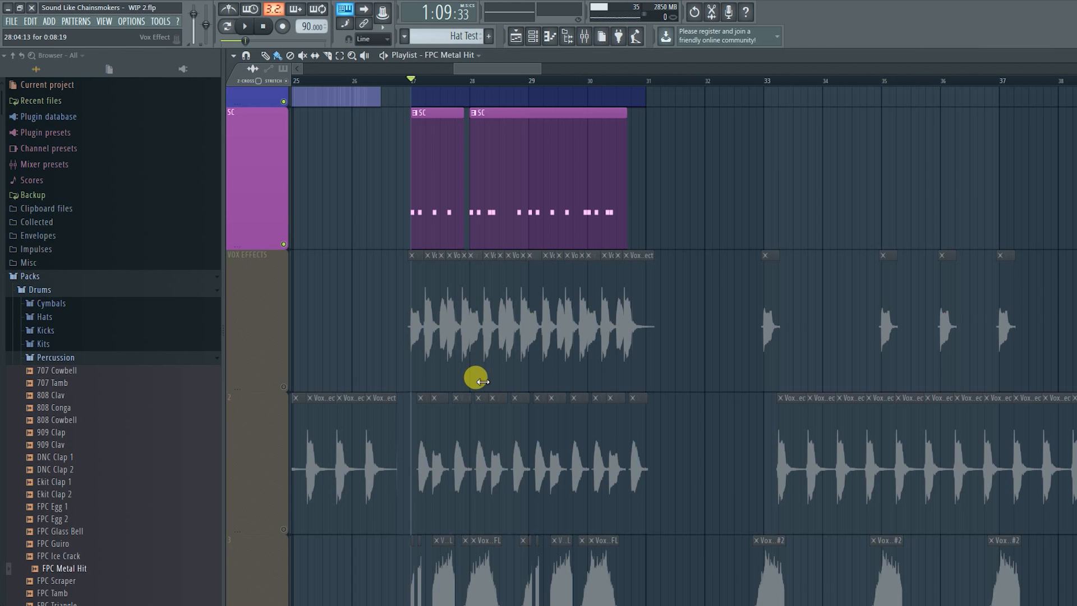
- Play the Lead's Arp Pluck Chorus 2 from bar 27, bring in the other tracks, and view the vocal and guitar tracks
scroll(452, 361, down, 2)
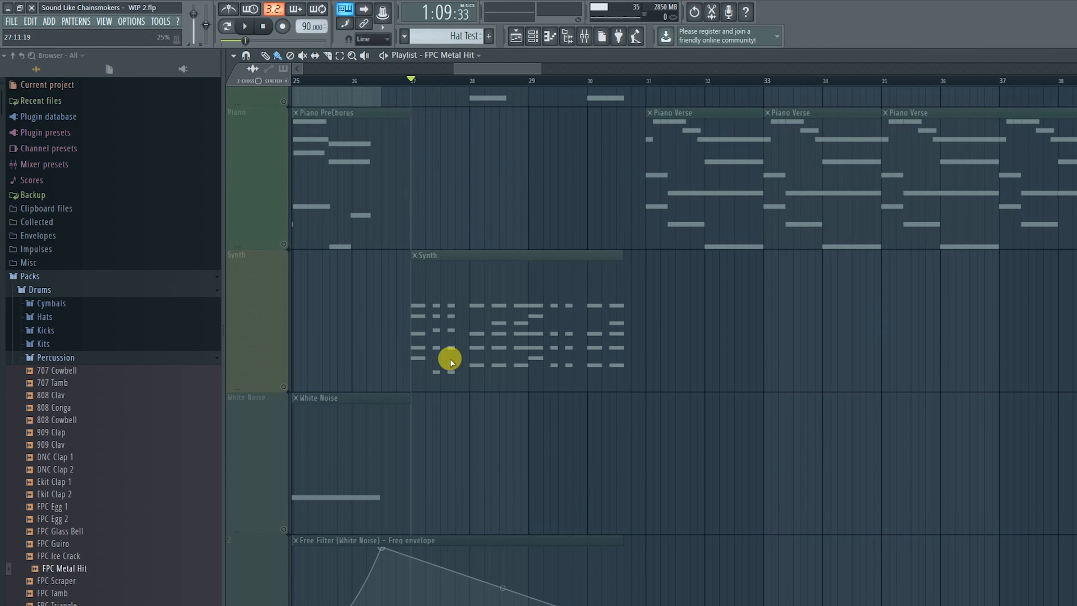
scroll(337, 537, down, 2)
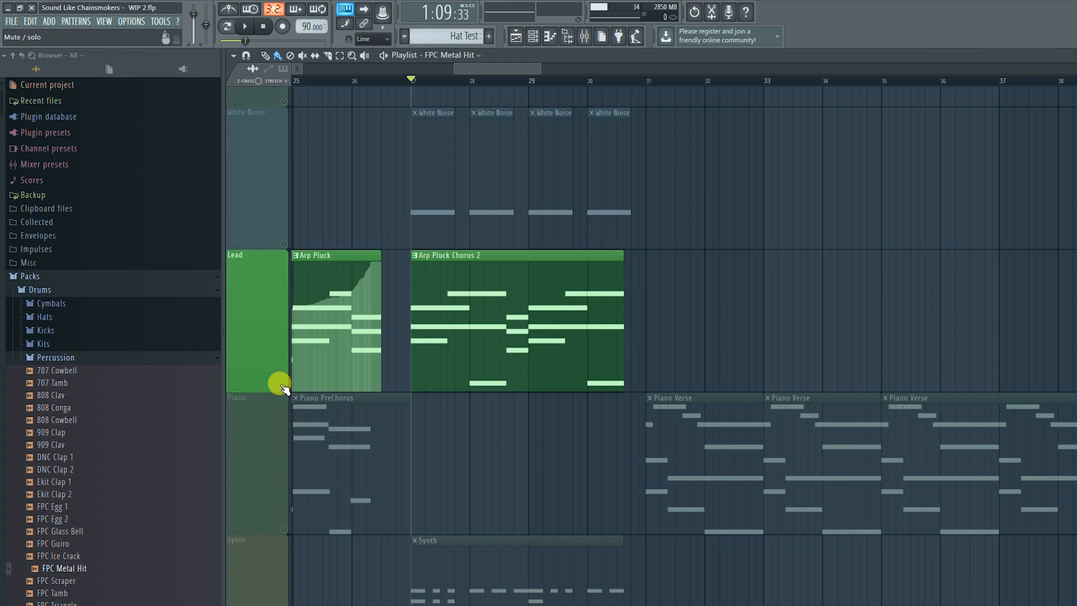
key(space)
scroll(485, 404, down, 3)
drag(489, 380, 763, 276)
scroll(757, 303, down, 11)
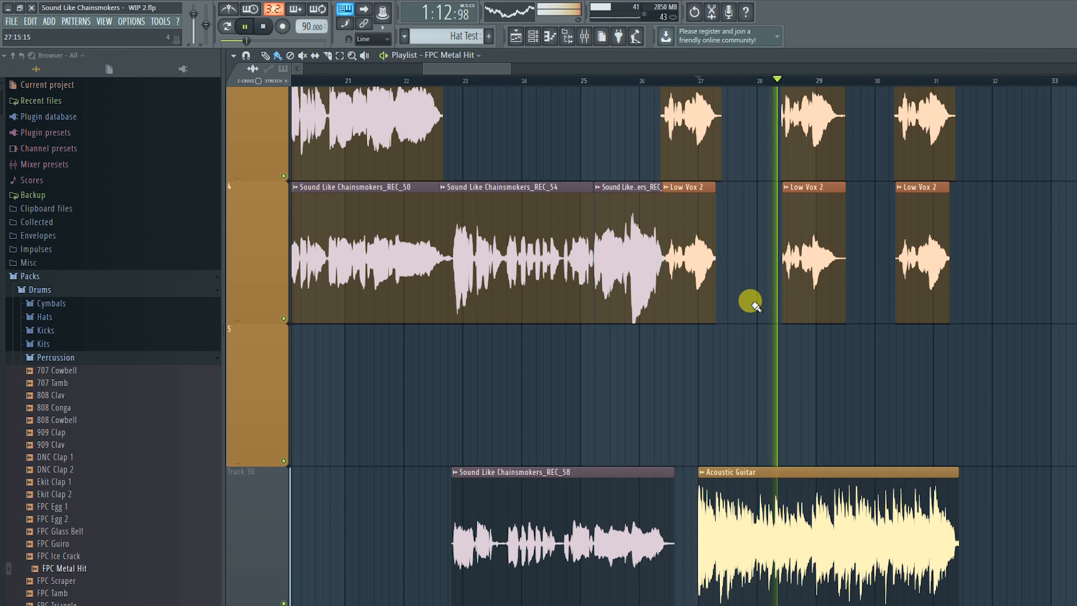
key(space)
- Solo the first VOX EFFECTS track and play its vocal chops from bar 27
scroll(948, 336, up, 5)
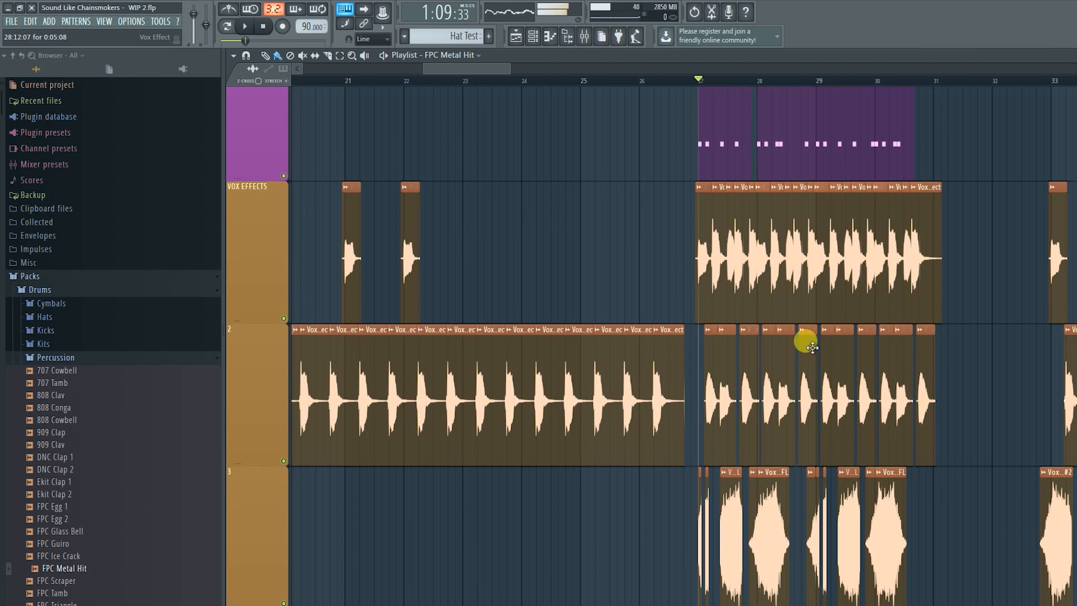
scroll(666, 432, right, 2)
right_click(283, 357)
key(space)
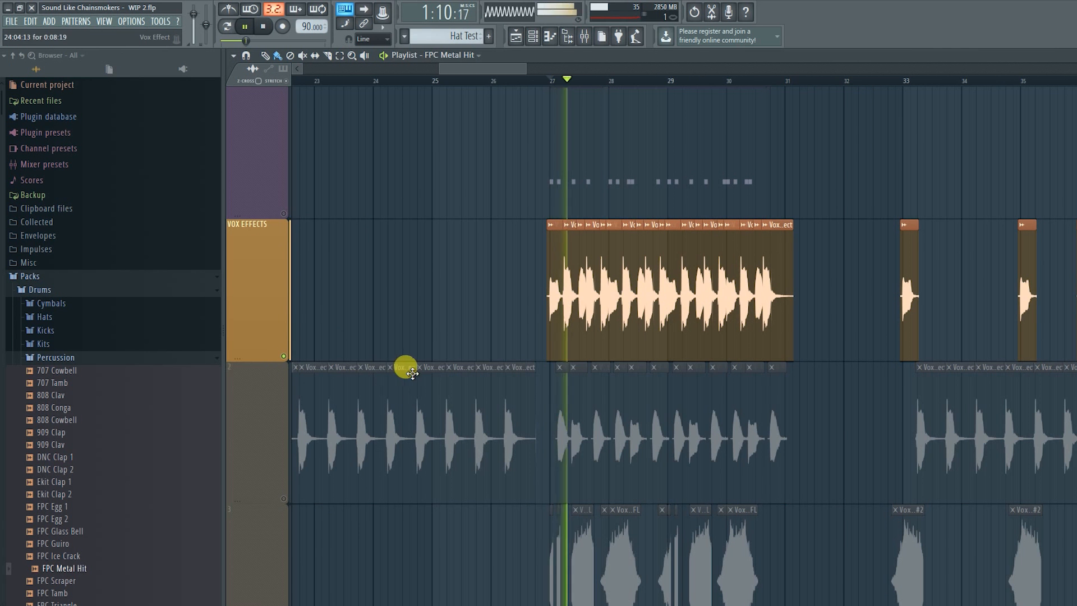
- Bring in the second VOX EFFECTS track, then solo and play the vocal chops on the third VOX EFFECTS track
click(284, 498)
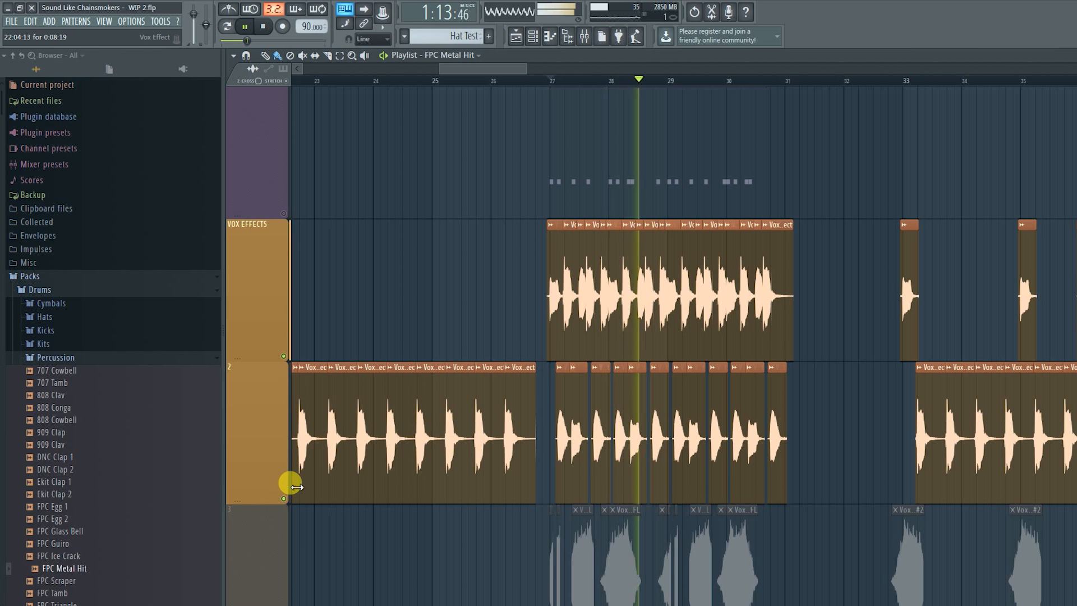
key(space)
scroll(548, 409, up, 6)
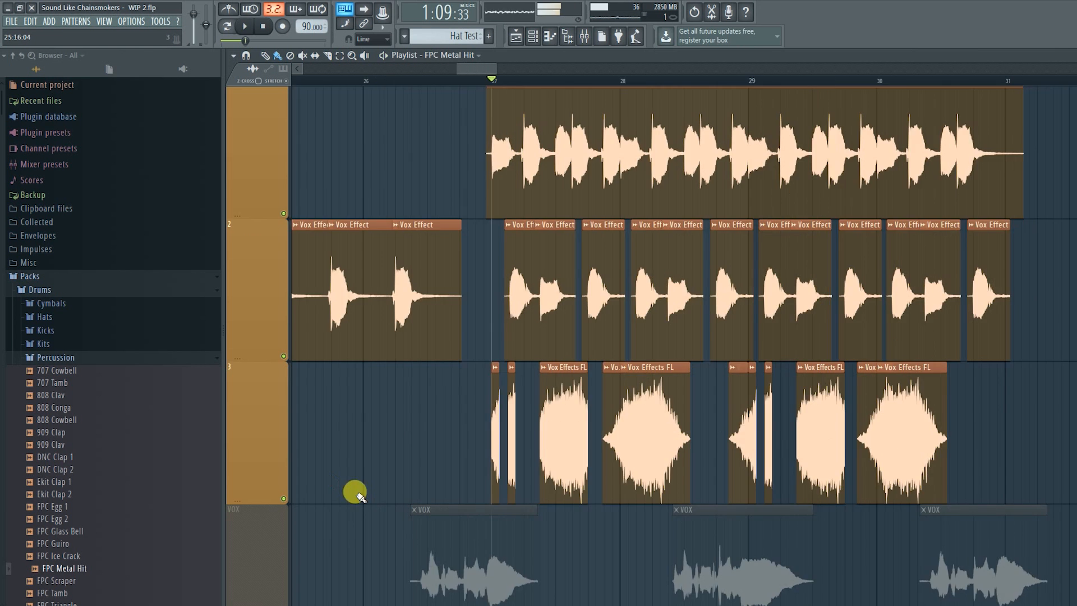
click(277, 492)
right_click(284, 498)
key(space)
right_click(285, 499)
- Solo the Acoustic Guitar on Track 30 and play it from bar 27
scroll(445, 433, down, 10)
key(space)
scroll(464, 370, down, 1)
scroll(464, 368, up, 1)
right_click(284, 356)
key(space)
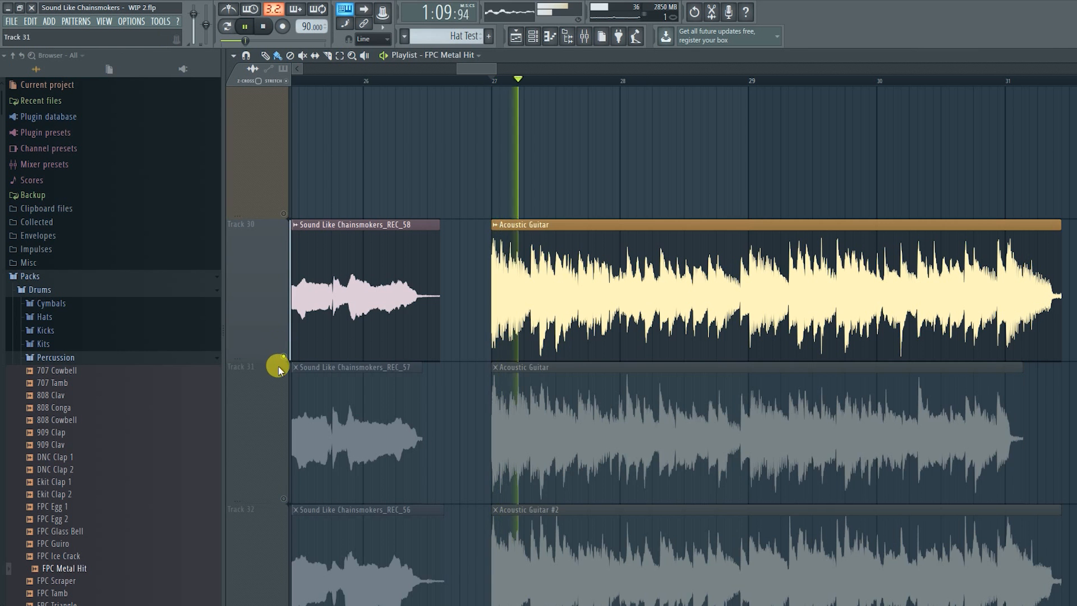
- Bring in Track 31's Acoustic Guitar, solo Acoustic Guitar #2 on Track 32 during playback, and restore all tracks
click(284, 499)
scroll(274, 489, down, 2)
click(284, 356)
right_click(284, 356)
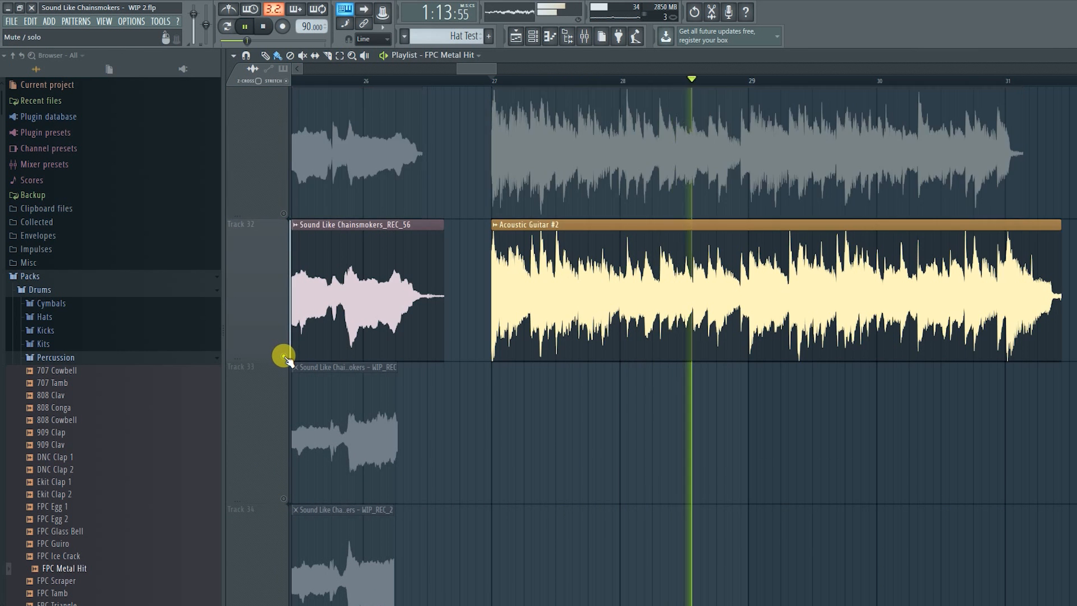
right_click(283, 356)
scroll(438, 338, up, 3)
scroll(553, 337, down, 1)
scroll(556, 337, down, 1)
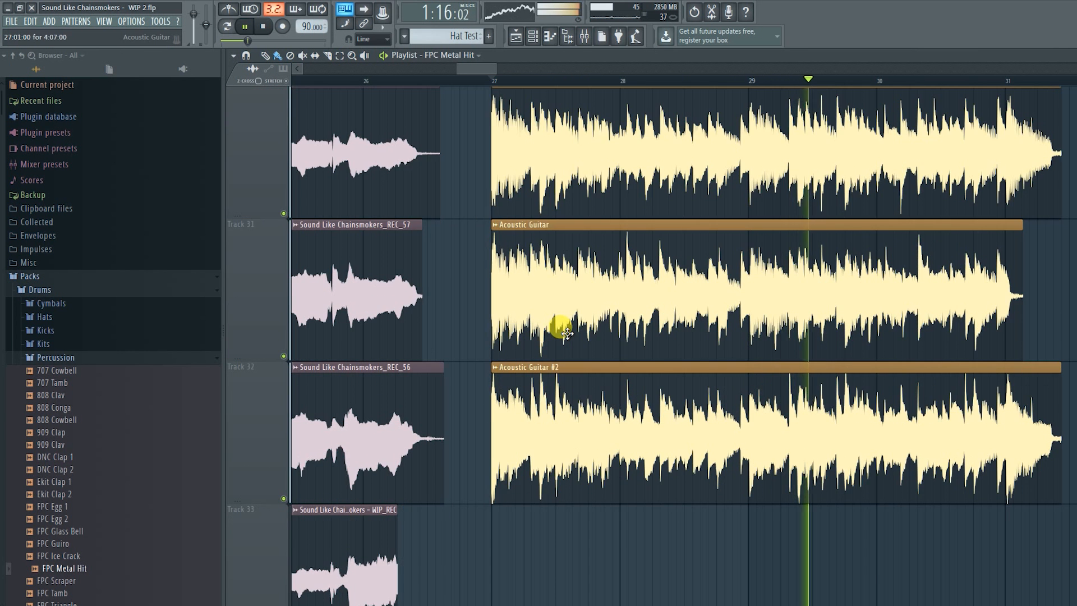
key(space)
- Examine the acoustic guitar layers, the automation clips, and the full playlist arrangement of synth, bass and vocal tracks
scroll(601, 309, up, 1)
scroll(612, 309, down, 1)
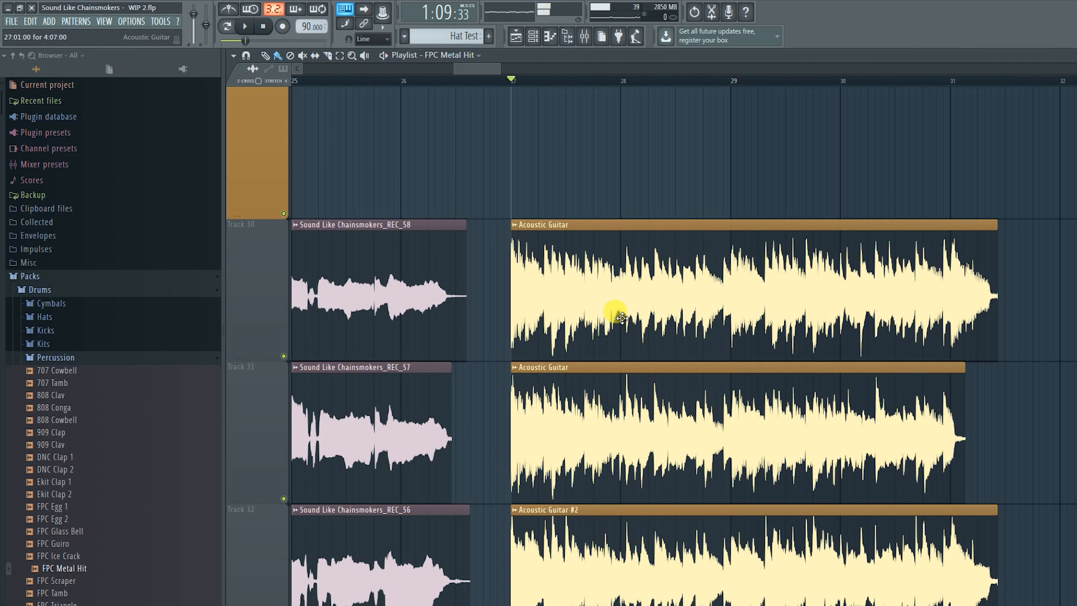
scroll(700, 151, down, 1)
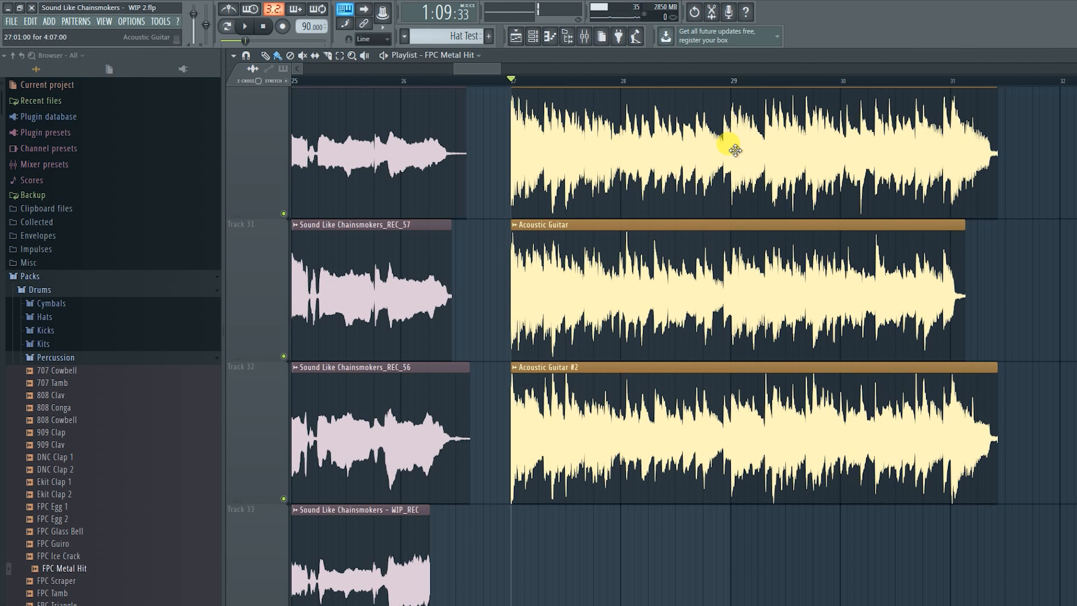
scroll(476, 338, down, 7)
scroll(592, 321, up, 5)
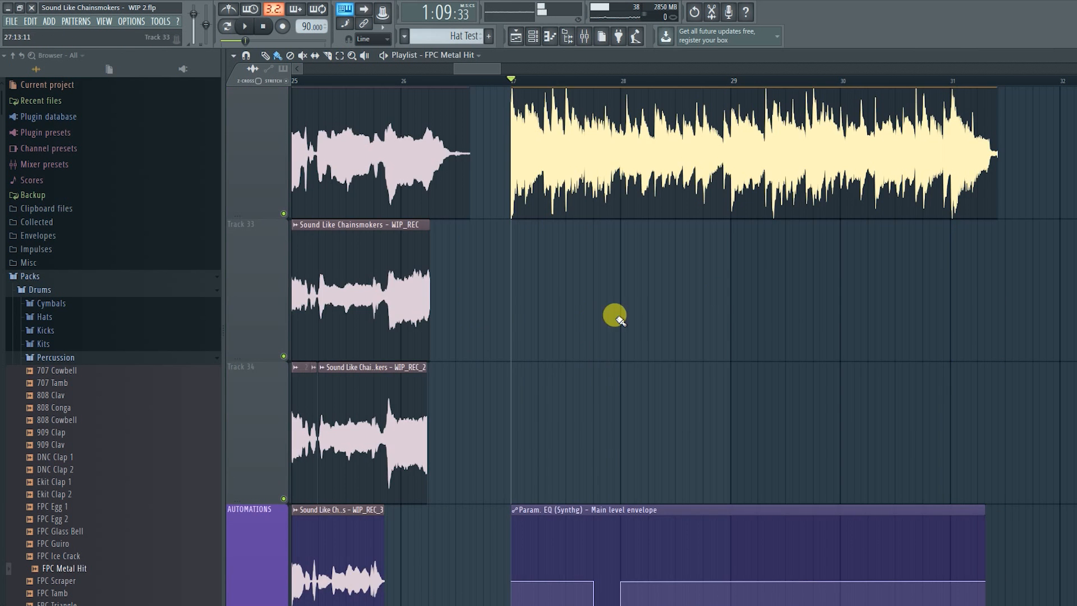
scroll(783, 357, down, 5)
scroll(574, 266, down, 3)
scroll(567, 314, down, 4)
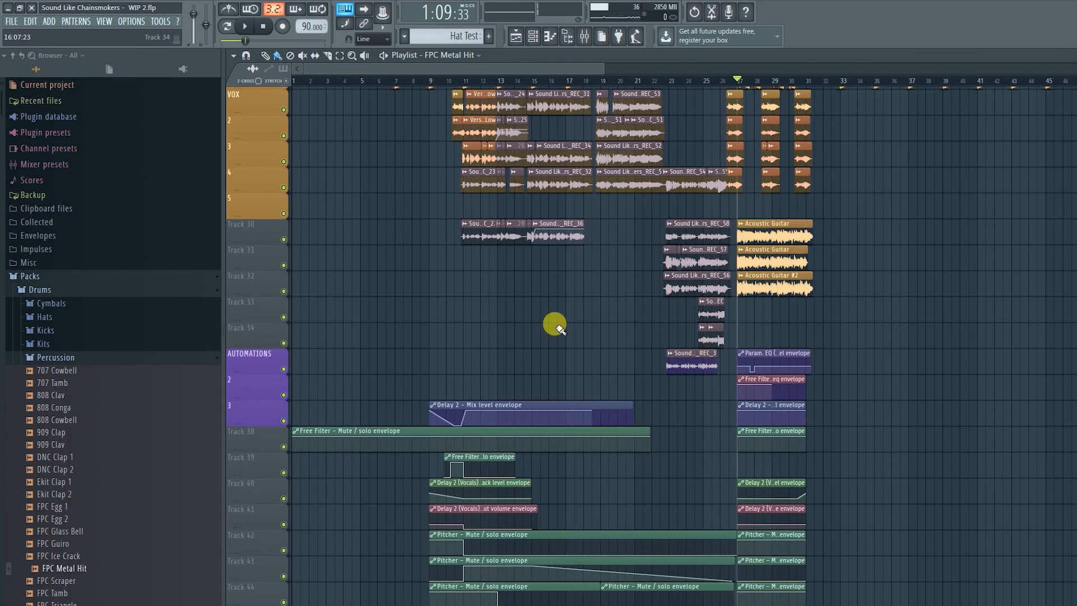
scroll(480, 327, down, 1)
scroll(514, 342, up, 4)
scroll(537, 292, up, 6)
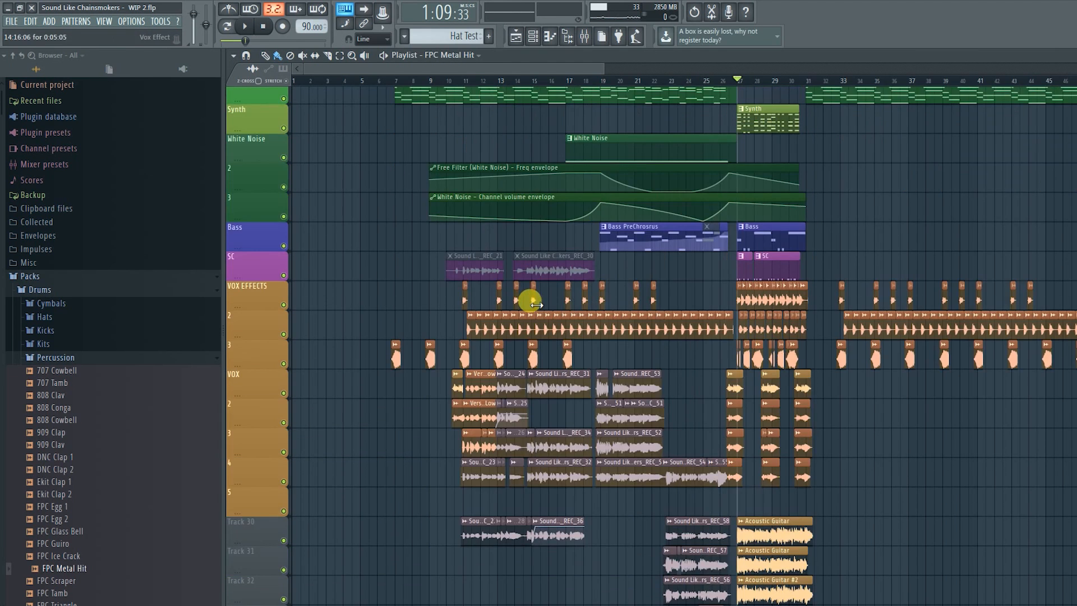
scroll(949, 228, up, 14)
scroll(842, 245, down, 15)
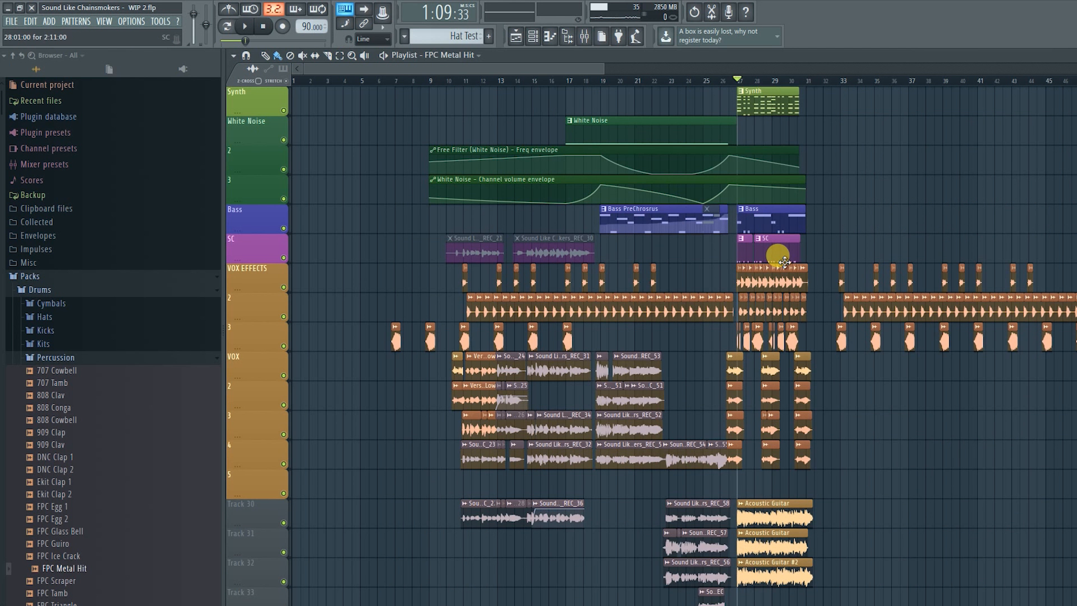
scroll(620, 296, down, 3)
scroll(738, 257, down, 6)
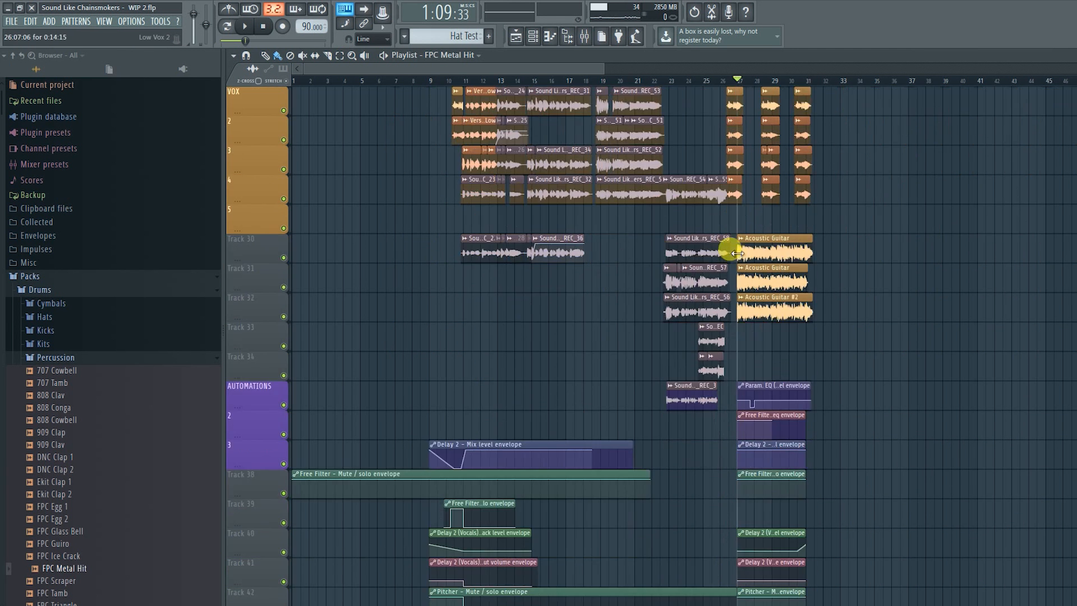
scroll(471, 181, up, 5)
scroll(482, 176, up, 3)
- Play the verse vocals from just before bar 11 with the mixer open, moving the mixer clear of the vocal tracks
click(416, 81)
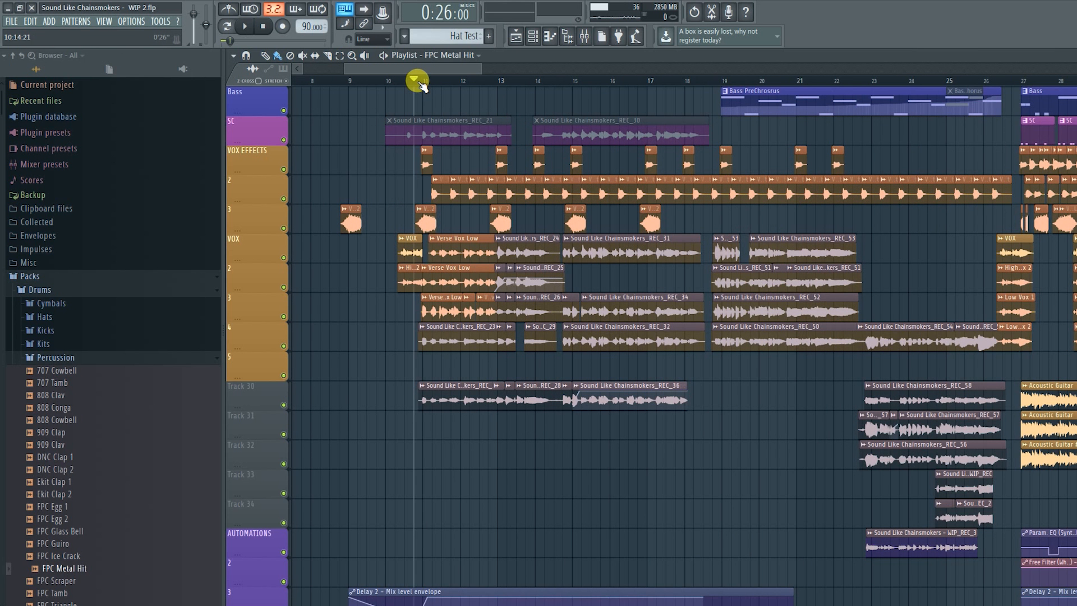
drag(421, 84, 424, 85)
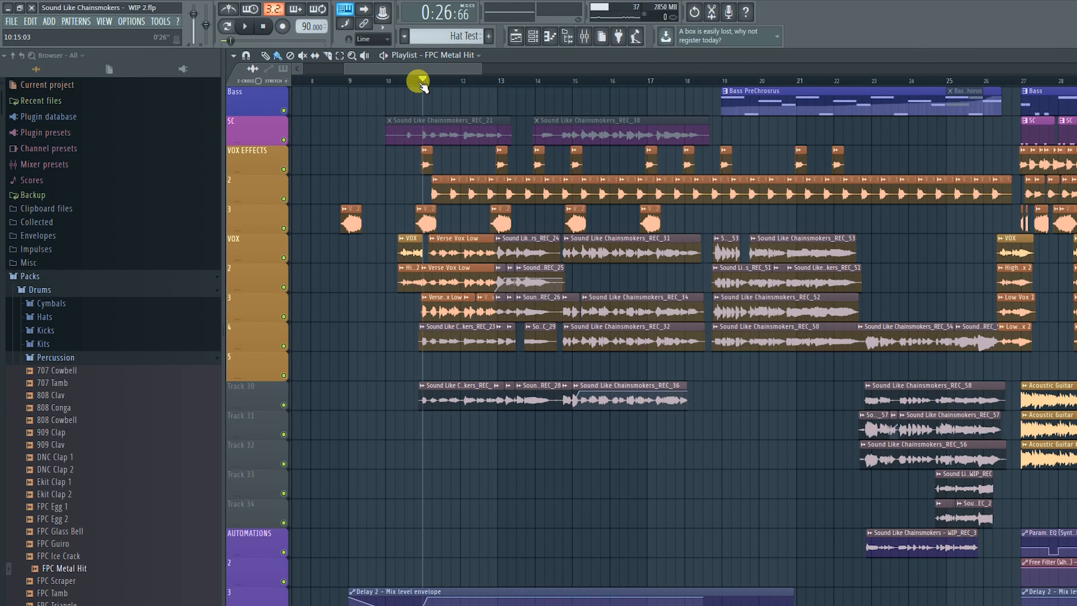
key(F9)
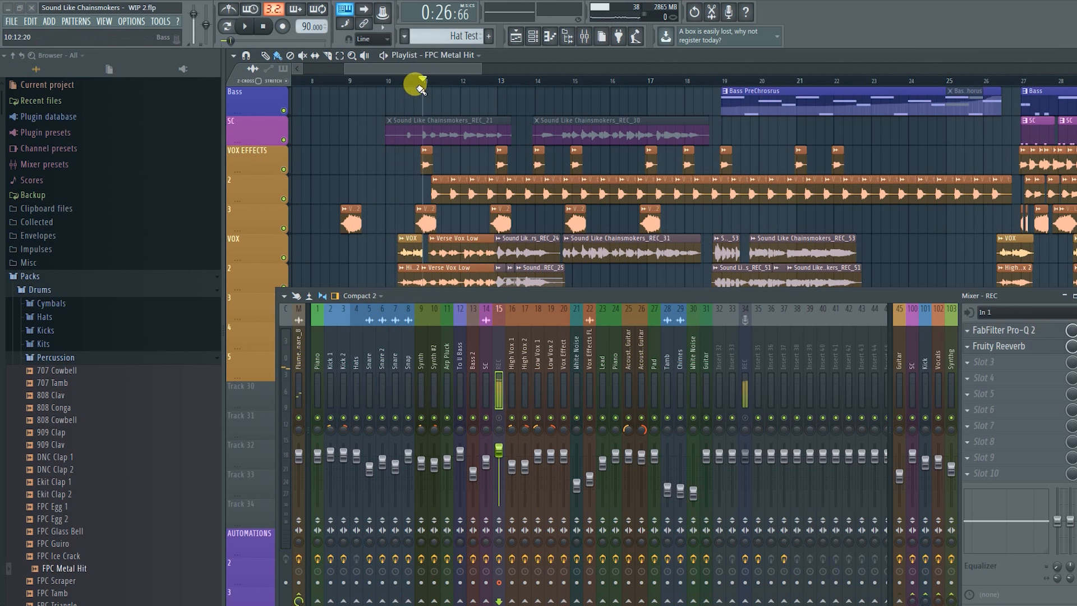
key(space)
drag(654, 309, 625, 552)
key(space)
- Play the pre-chorus vocals from bar 19 and replay the section from bar 18
click(724, 79)
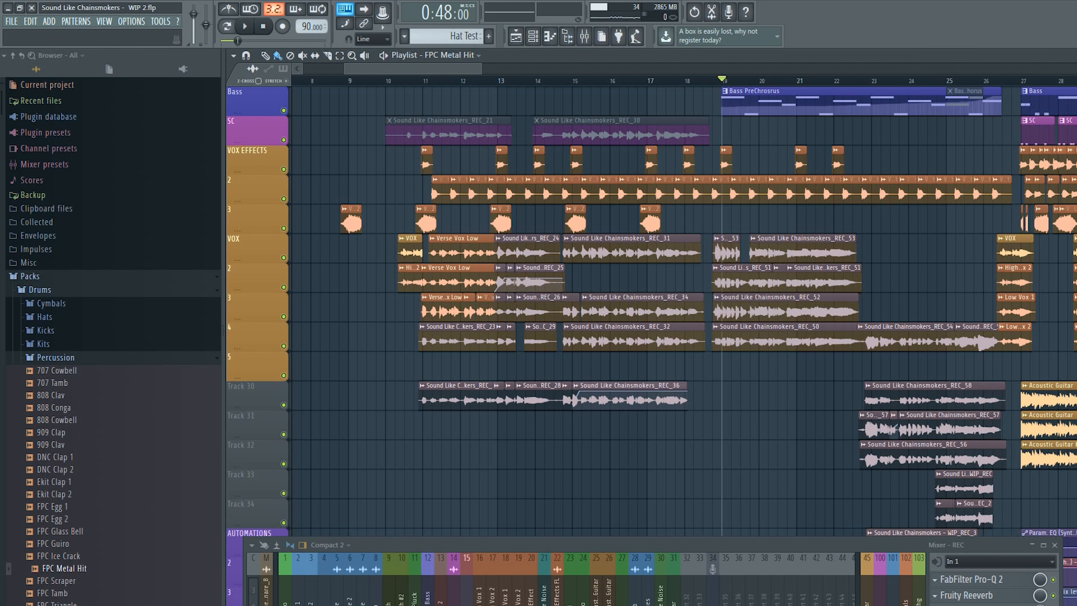
key(space)
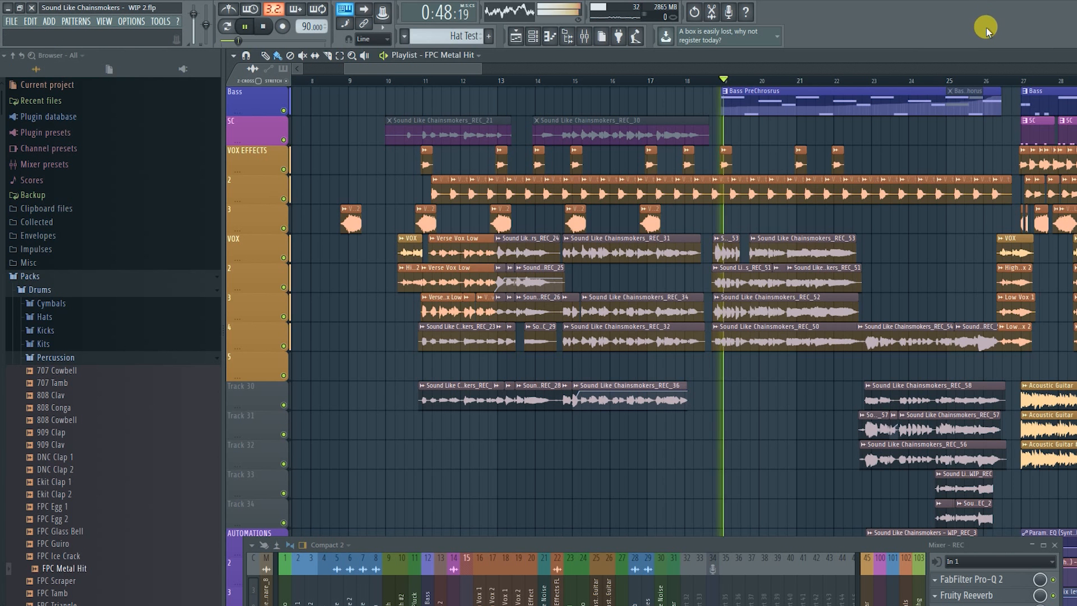
drag(461, 70, 478, 73)
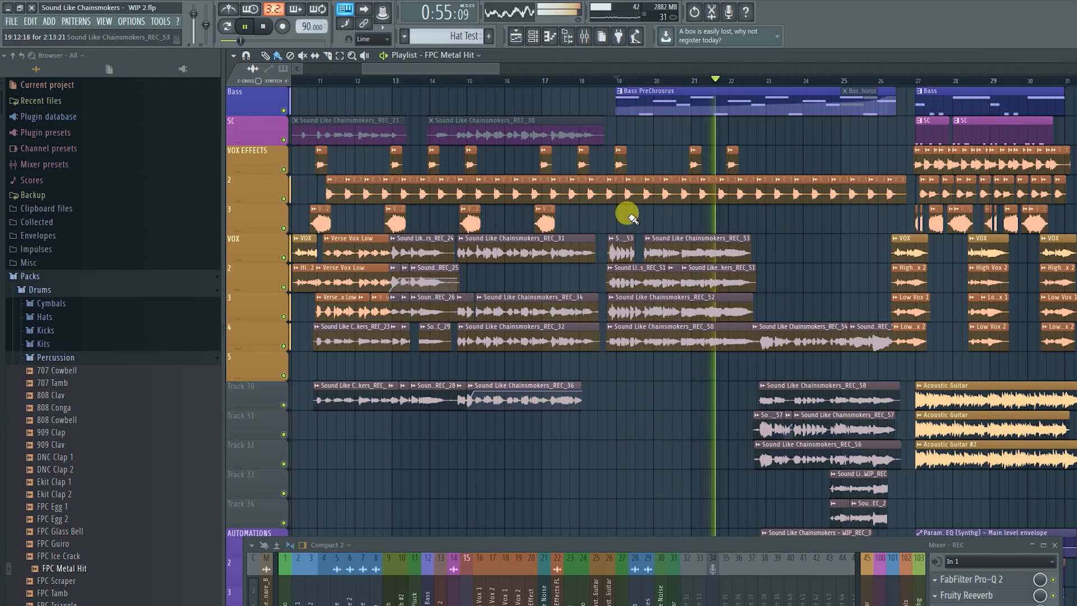
drag(469, 68, 488, 68)
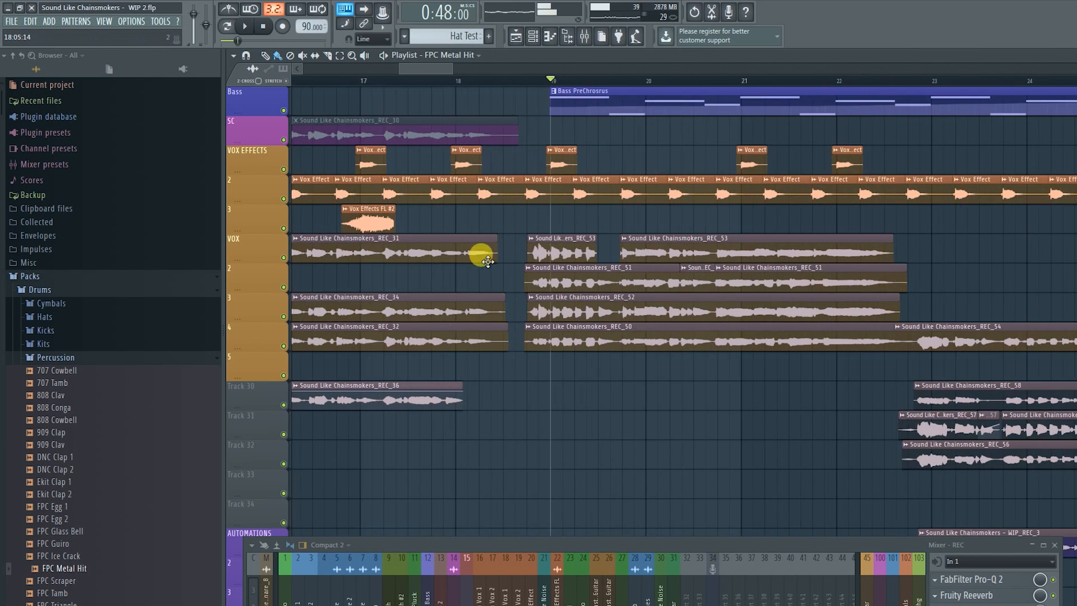
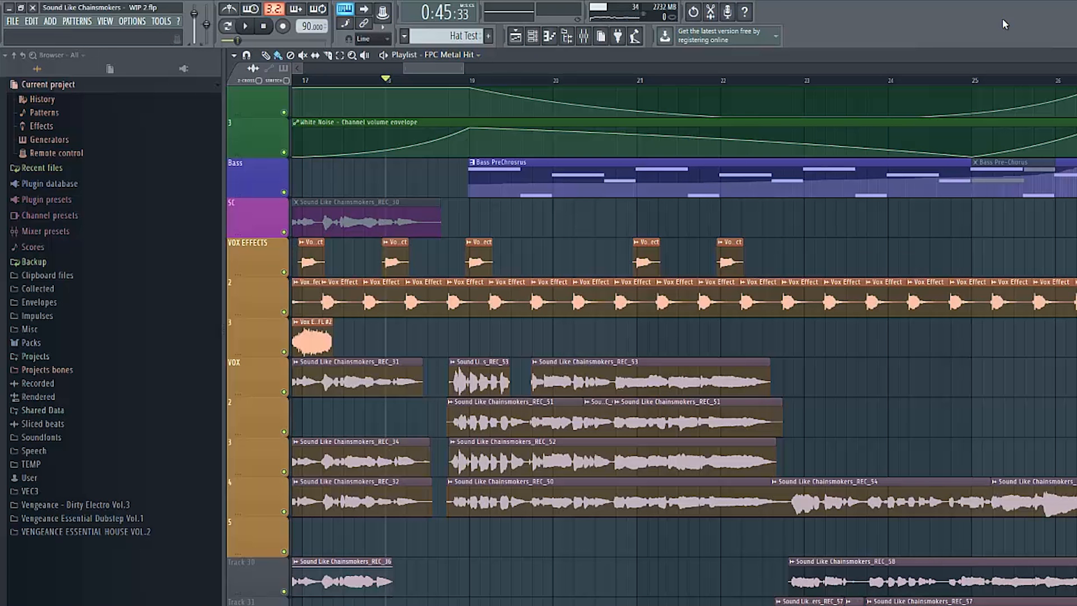
key(space)
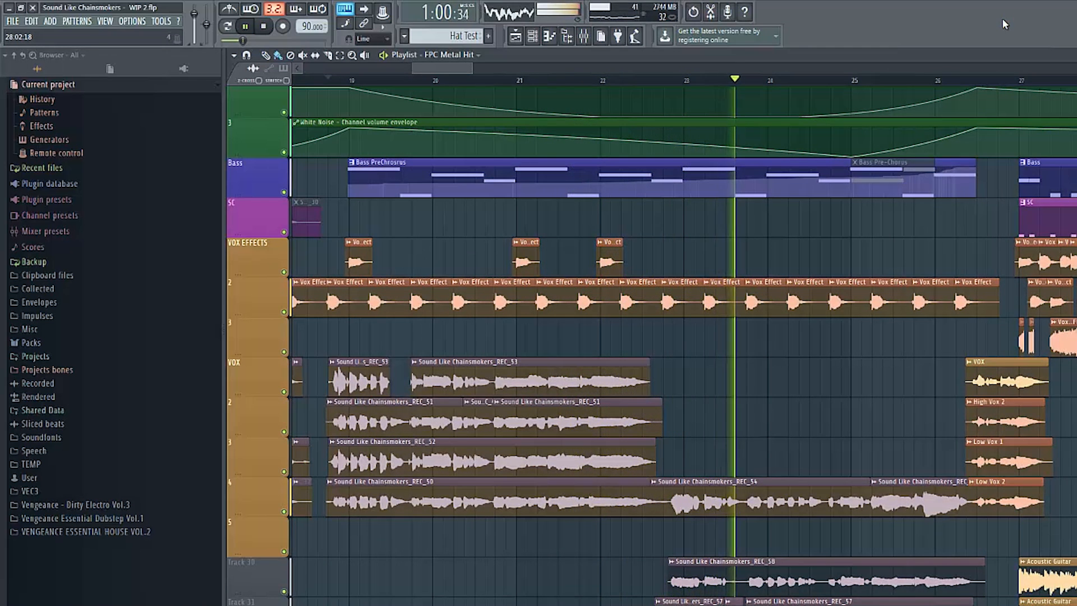
key(space)
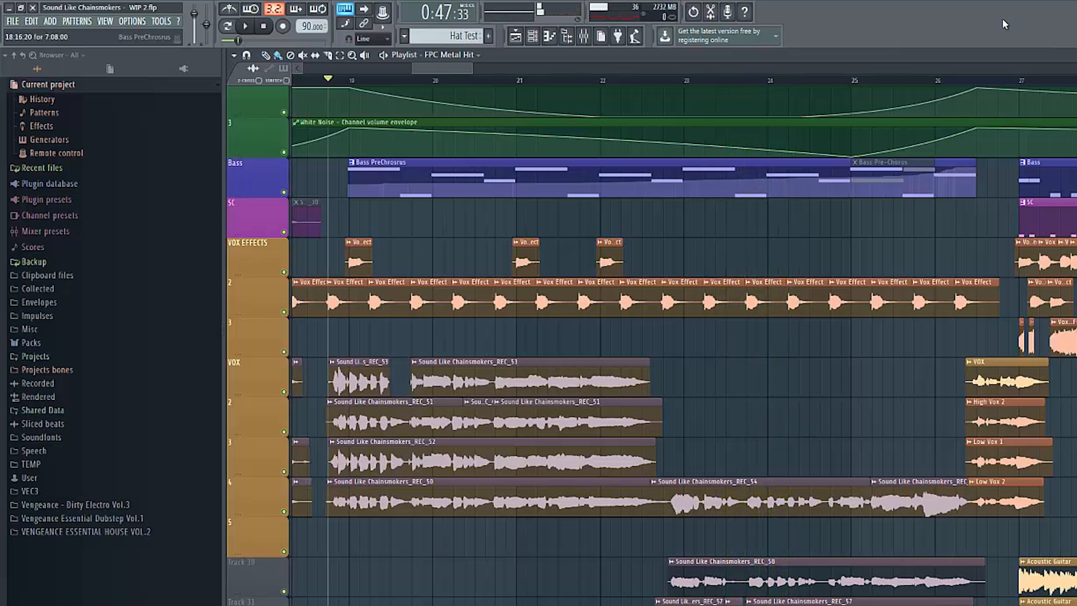
- Open the mixer, play the soloed Low Vox 1 and Low Vox 2 tracks over the pre-chorus, and view Low Vox 1's effects
drag(393, 419, 471, 410)
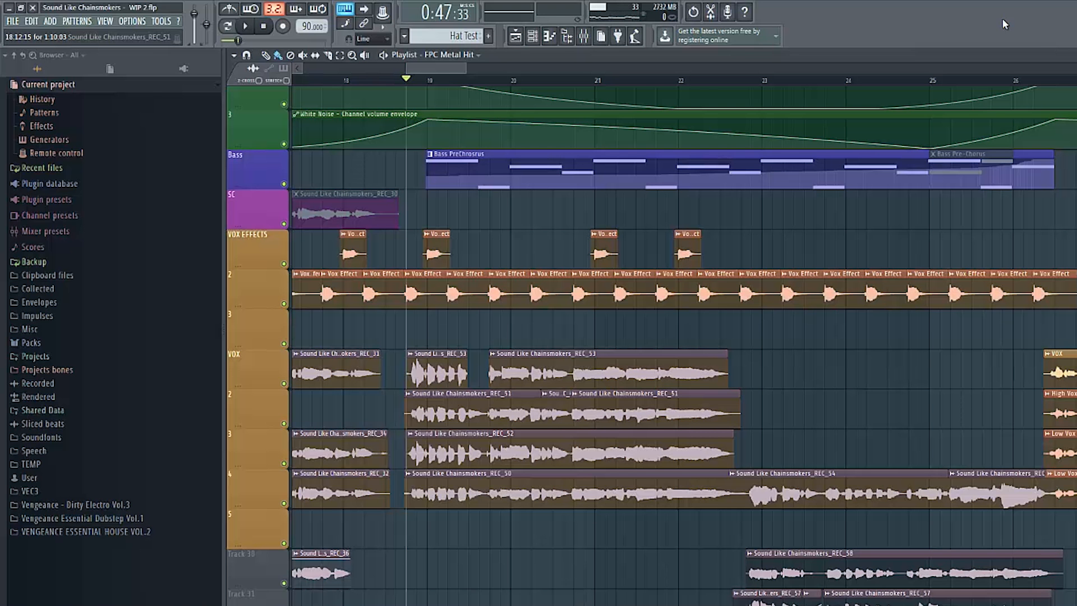
key(F9)
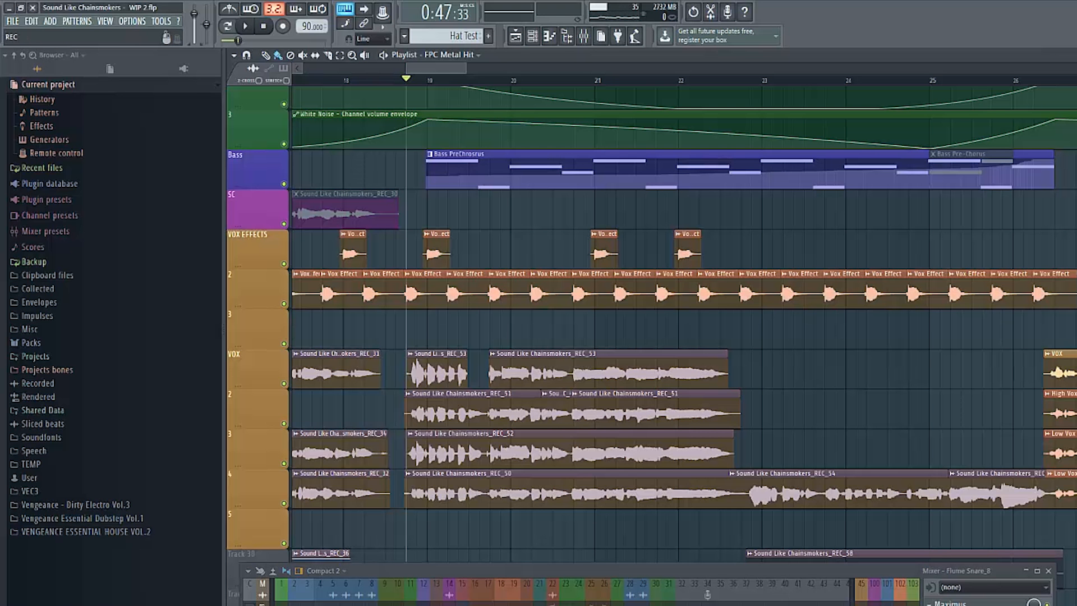
drag(681, 570, 681, 536)
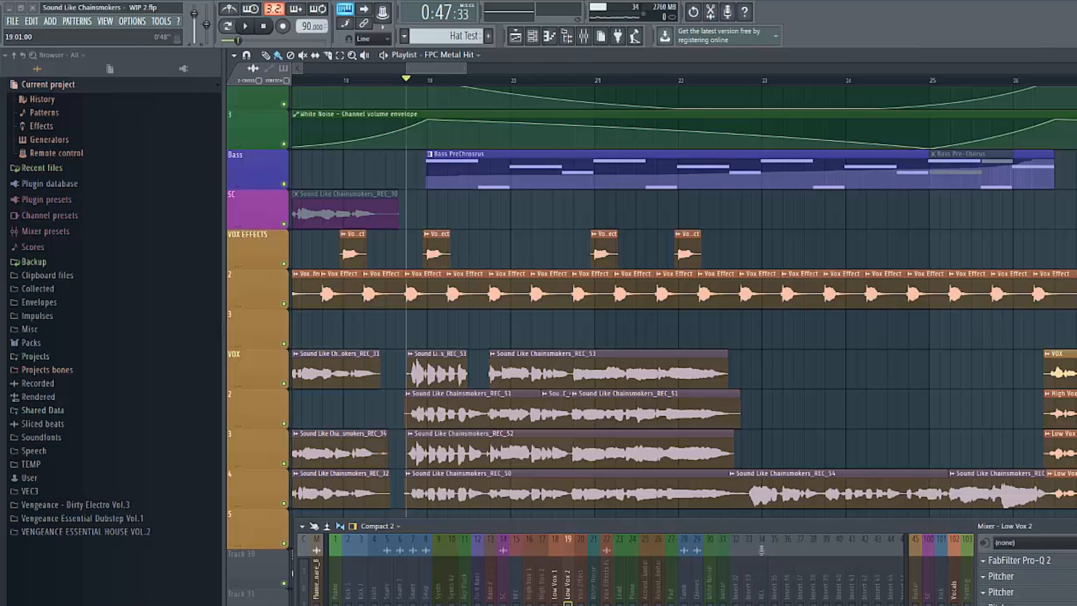
drag(444, 68, 445, 69)
drag(531, 526, 514, 393)
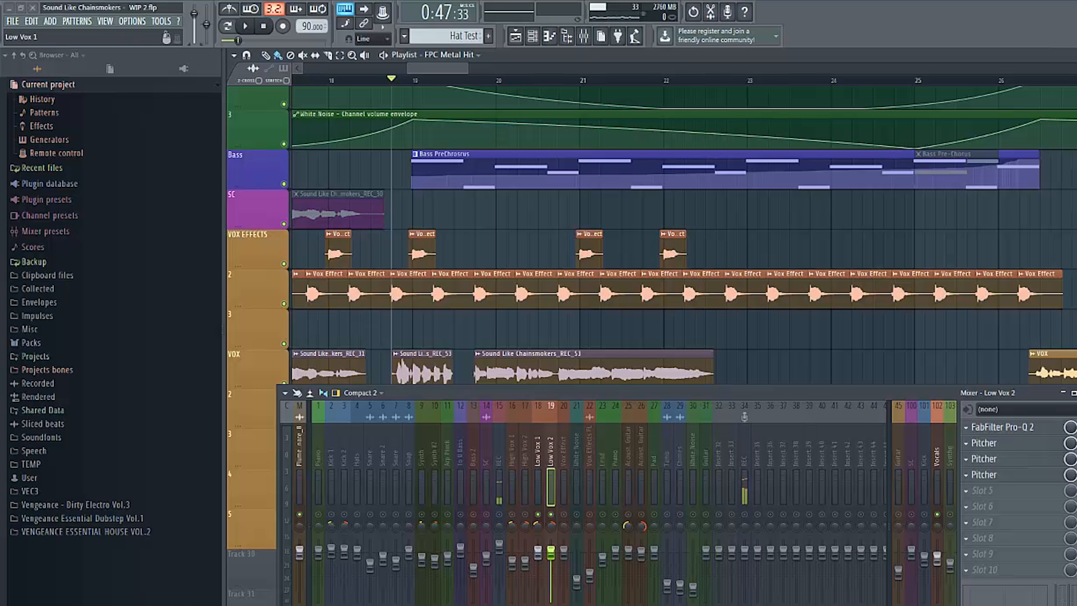
key(space)
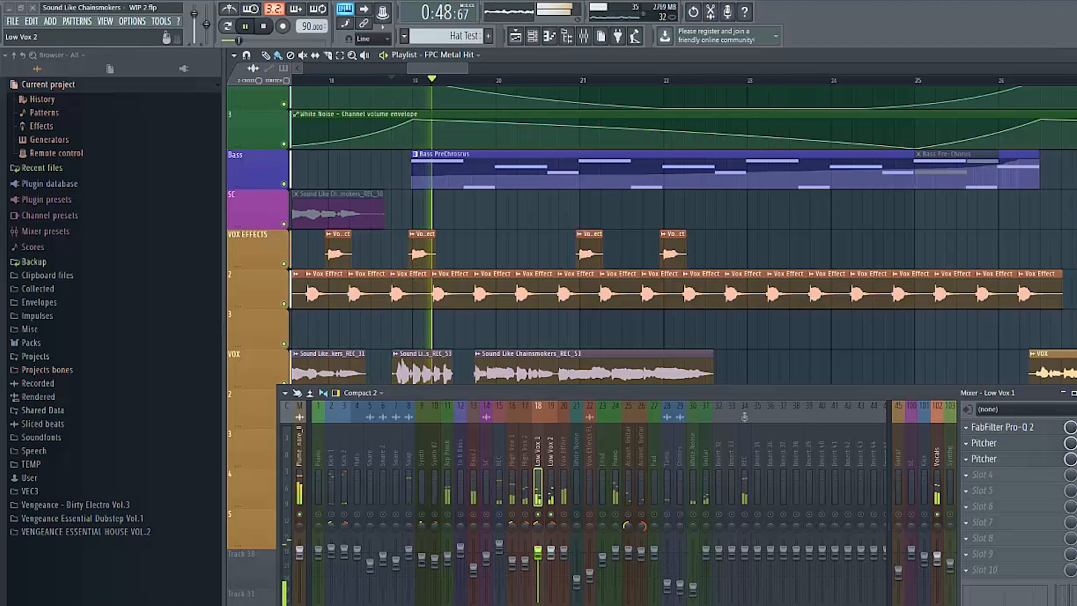
click(538, 453)
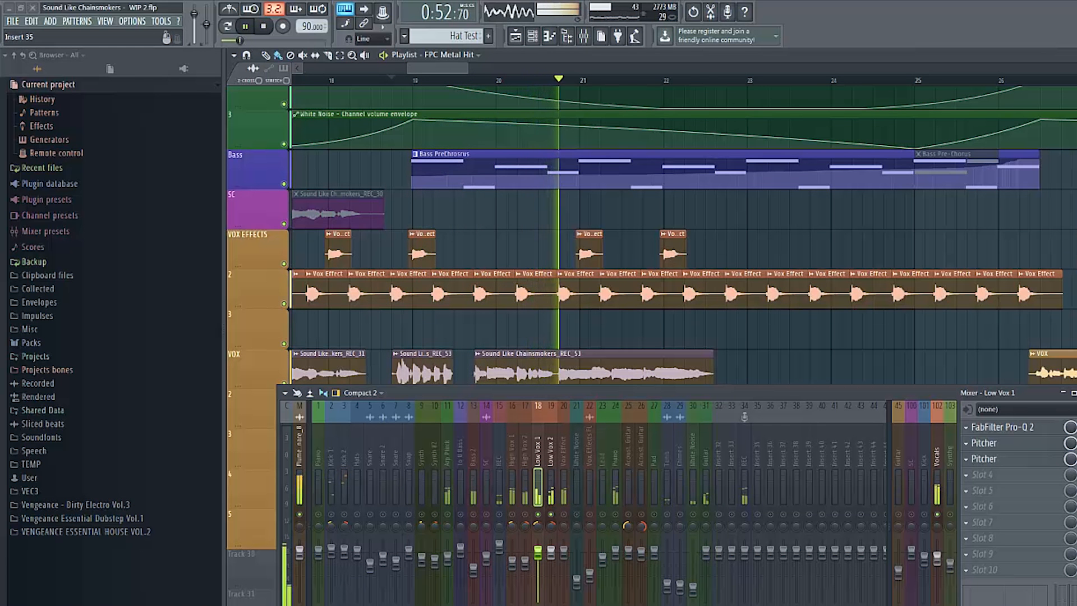
key(space)
- Solo High Vox 1 and High Vox 2 in the mixer and play them over the pre-chorus
drag(542, 511, 573, 421)
right_click(544, 542)
click(557, 543)
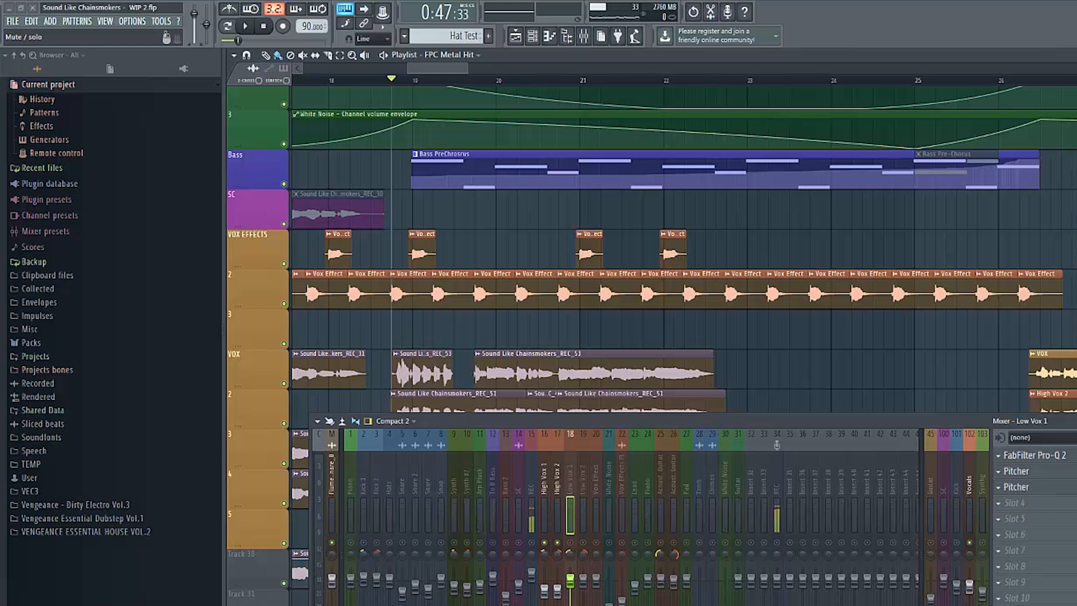
key(space)
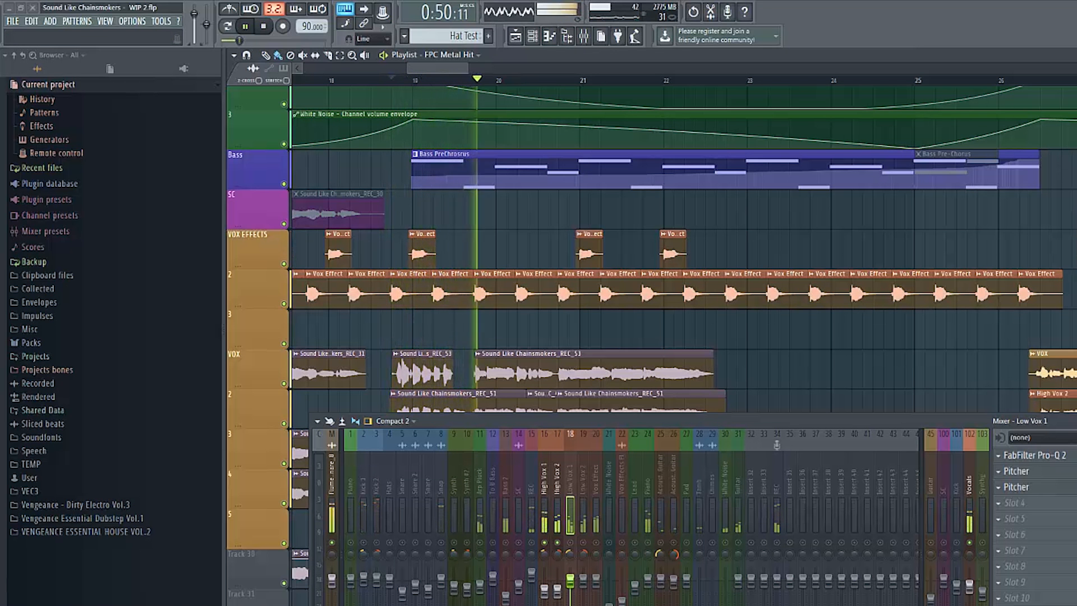
key(space)
- Inspect the FabFilter Pro-Q 2 curves on the High Vox 2 and High Vox 1 mixer tracks
click(557, 480)
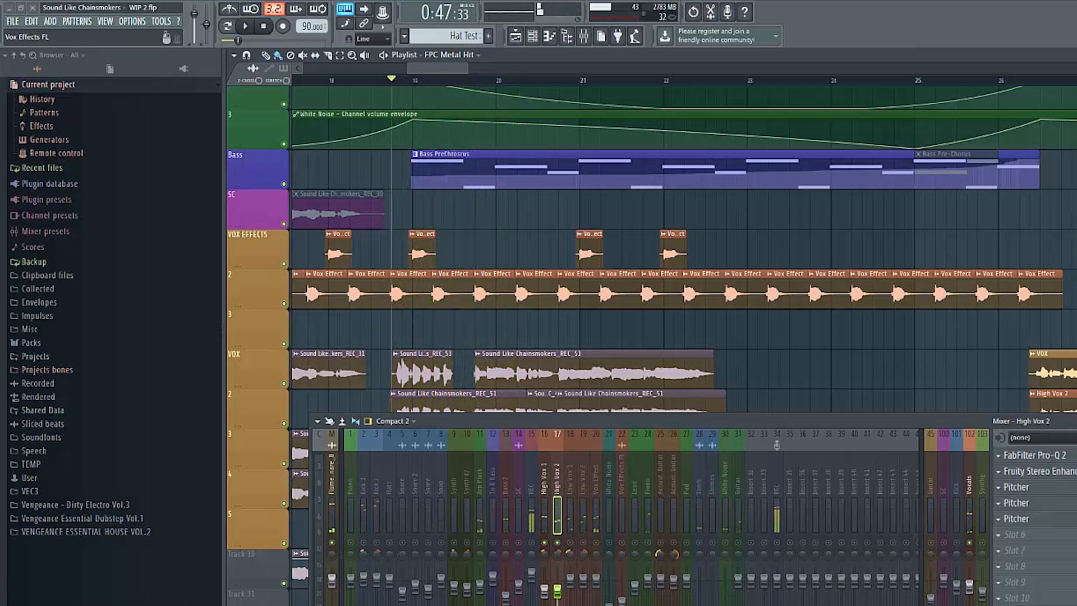
click(1027, 455)
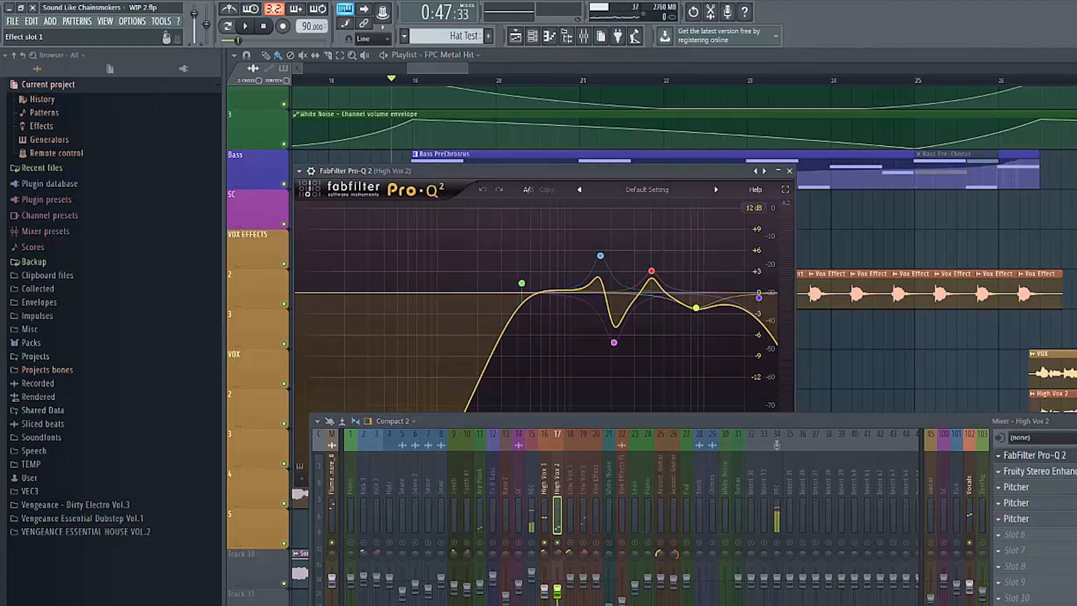
drag(505, 139, 516, 78)
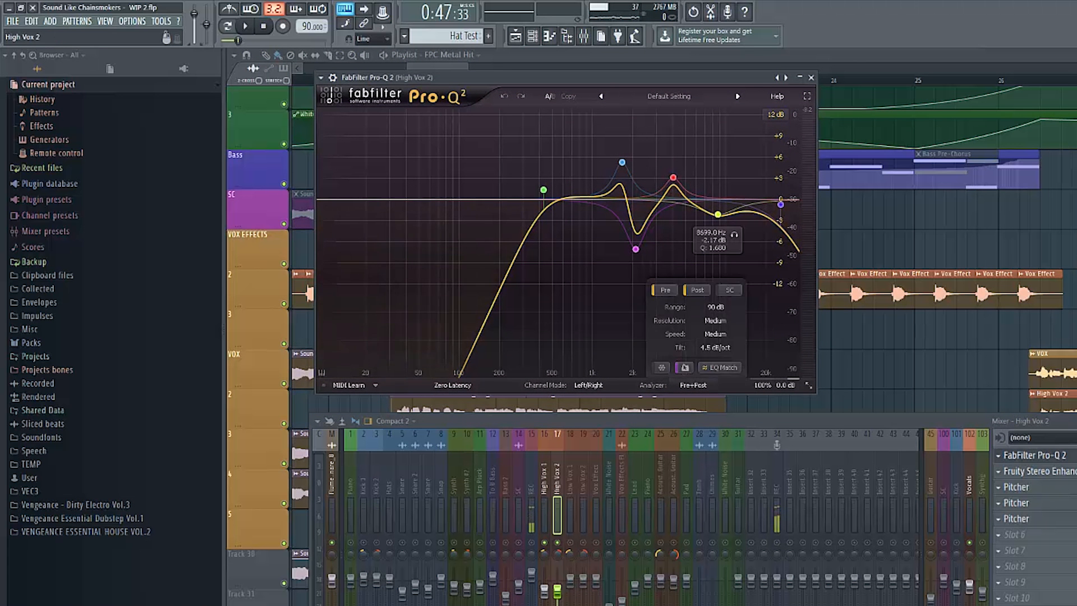
click(545, 480)
click(1032, 455)
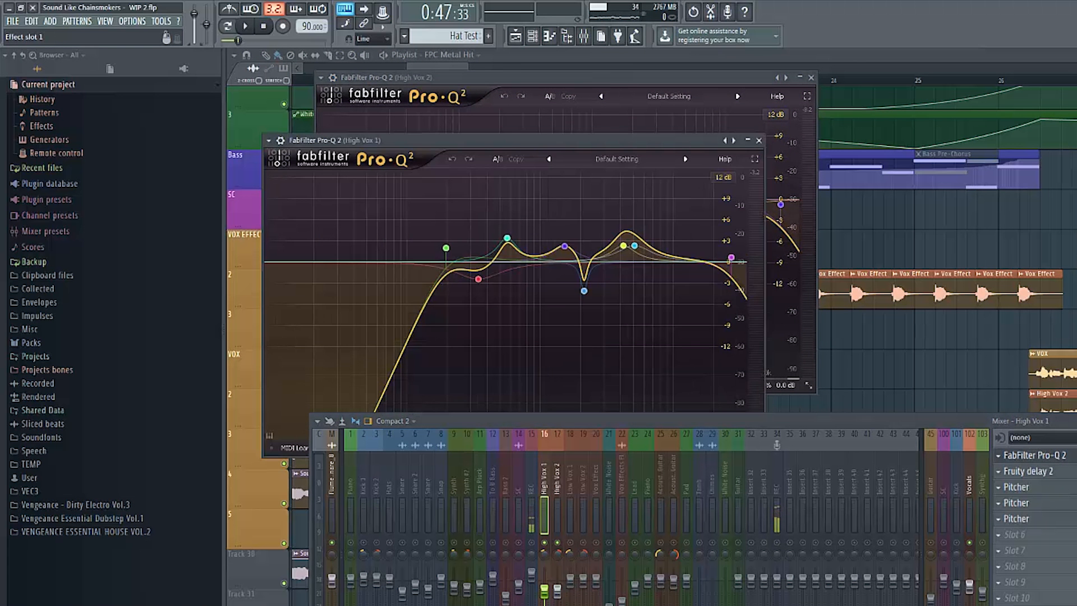
click(1032, 455)
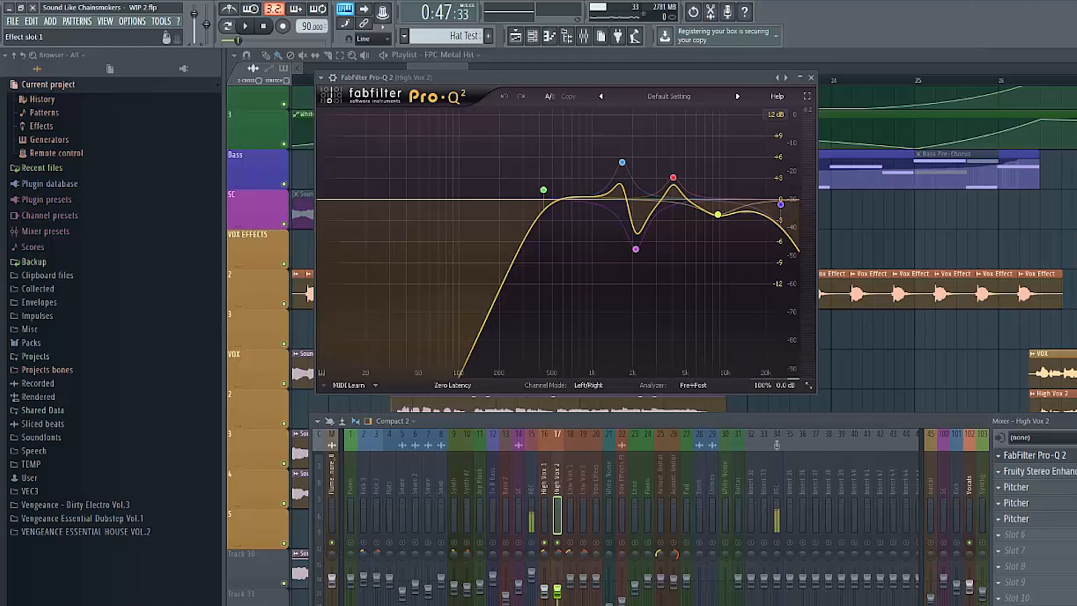
- Check the effect chains of High Vox 1 and High Vox 2 in the mixer and bring High Vox 2's FabFilter Pro-Q 2 into view
click(669, 96)
click(643, 425)
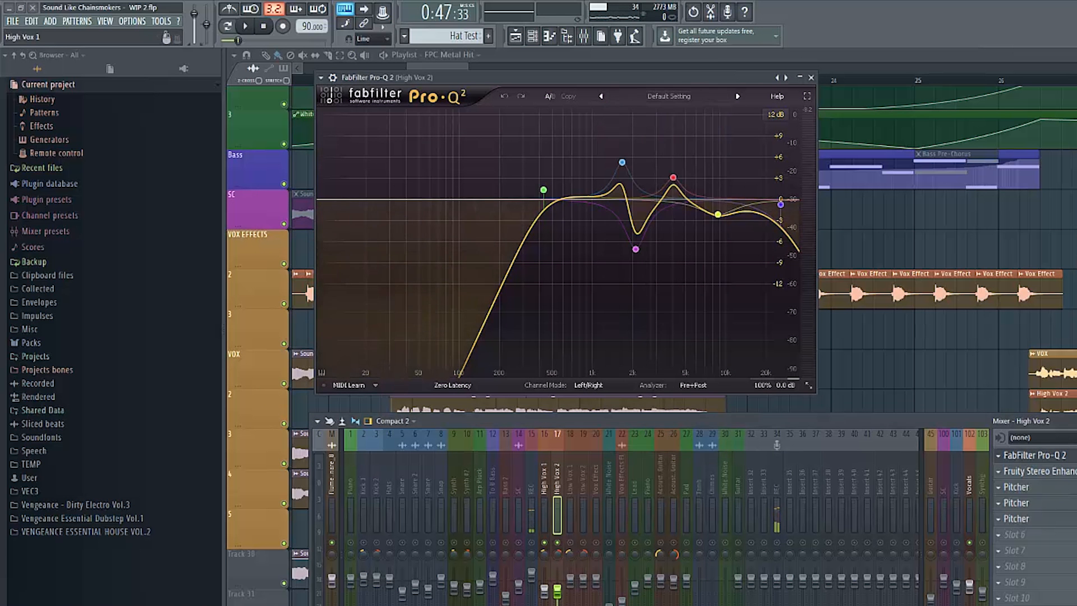
click(544, 475)
drag(553, 421, 553, 162)
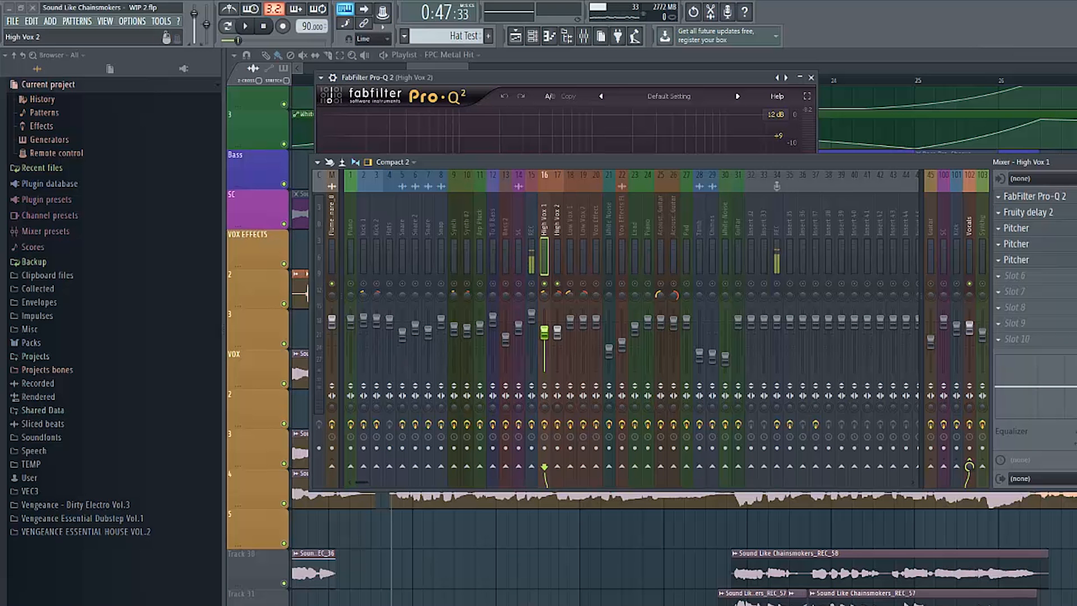
click(557, 224)
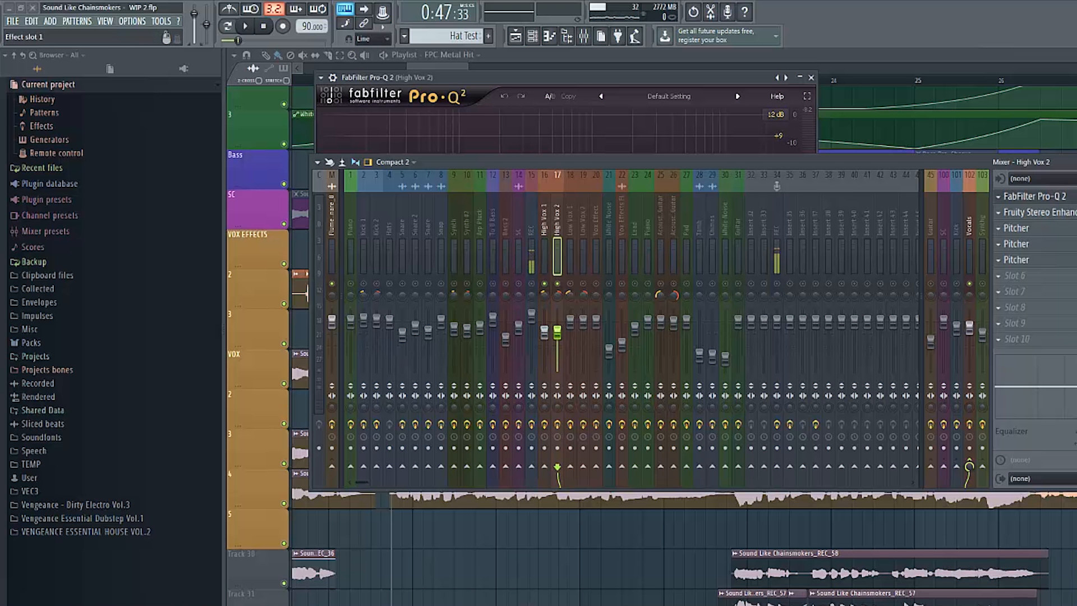
click(1035, 196)
click(1035, 197)
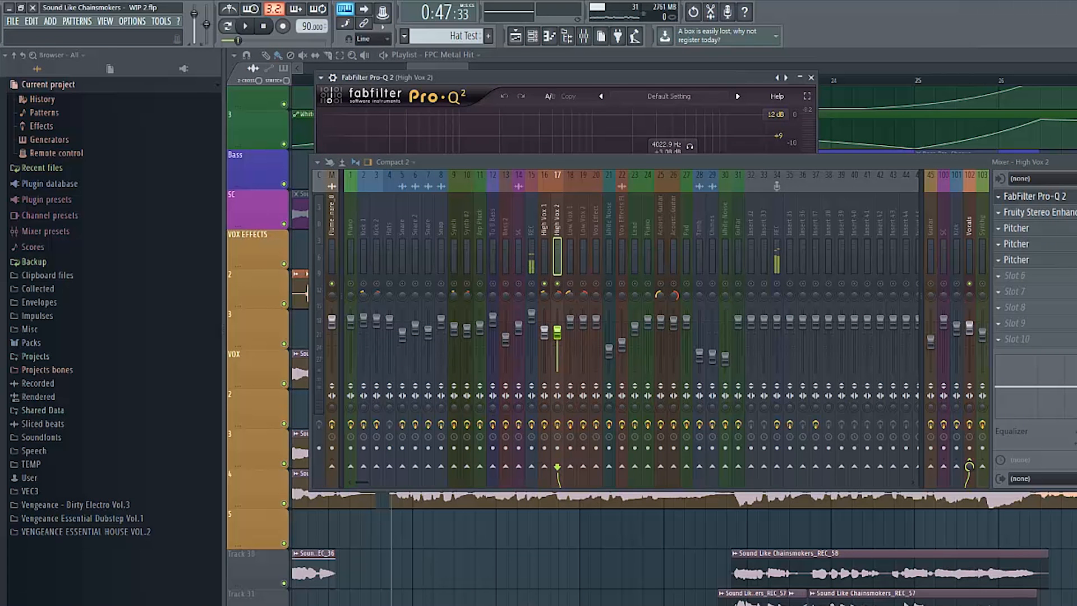
drag(724, 162, 666, 453)
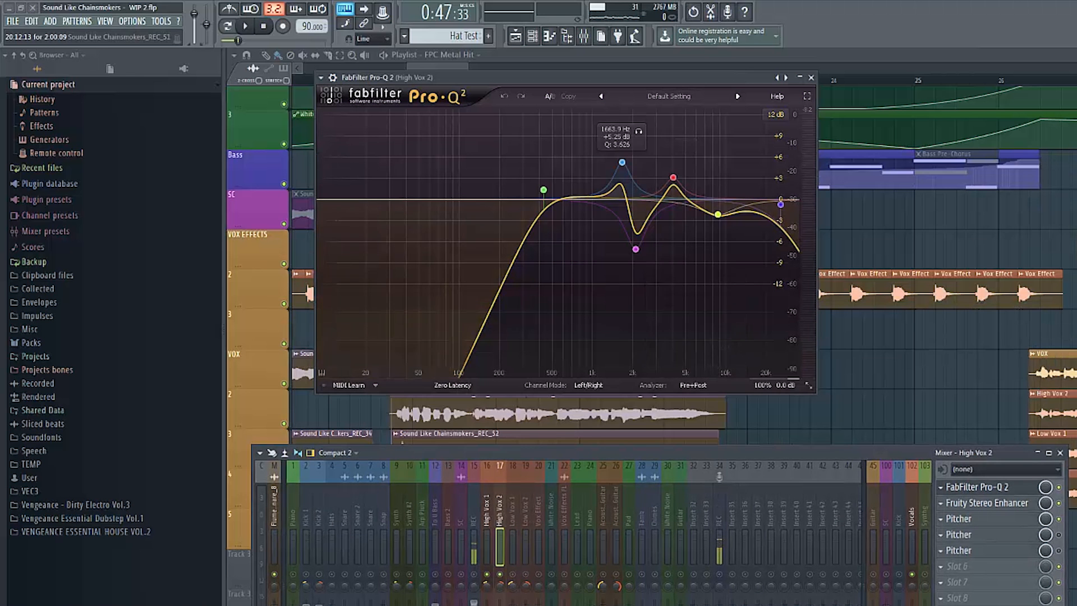
- Load the Phone preset in High Vox 2's Pro-Q 2, move its high cut to about 3.9 kHz, and play the pre-chorus vocals
click(669, 96)
click(640, 381)
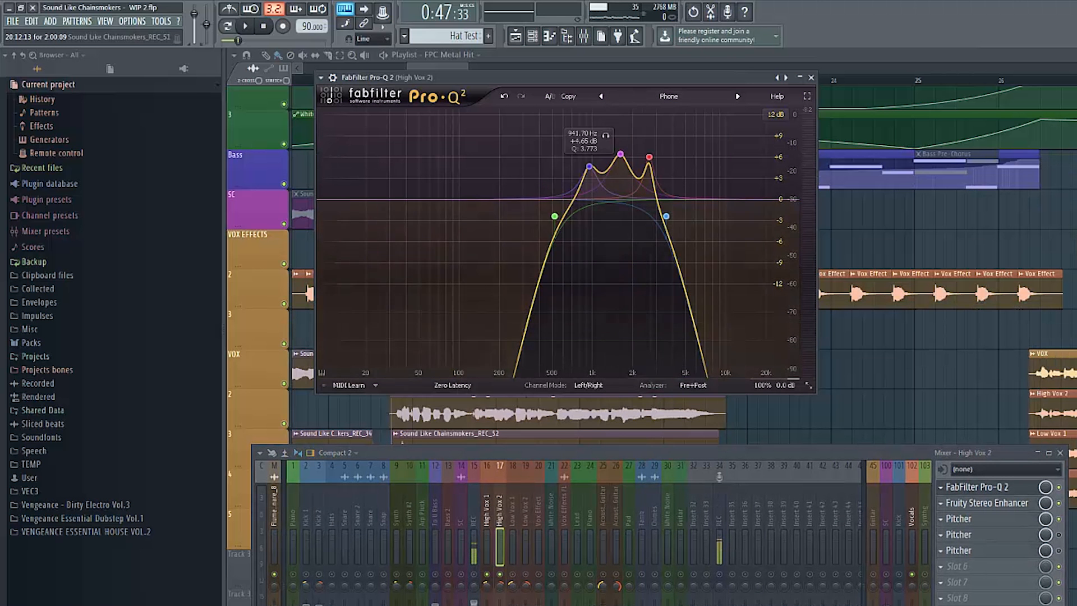
key(space)
drag(666, 216, 673, 214)
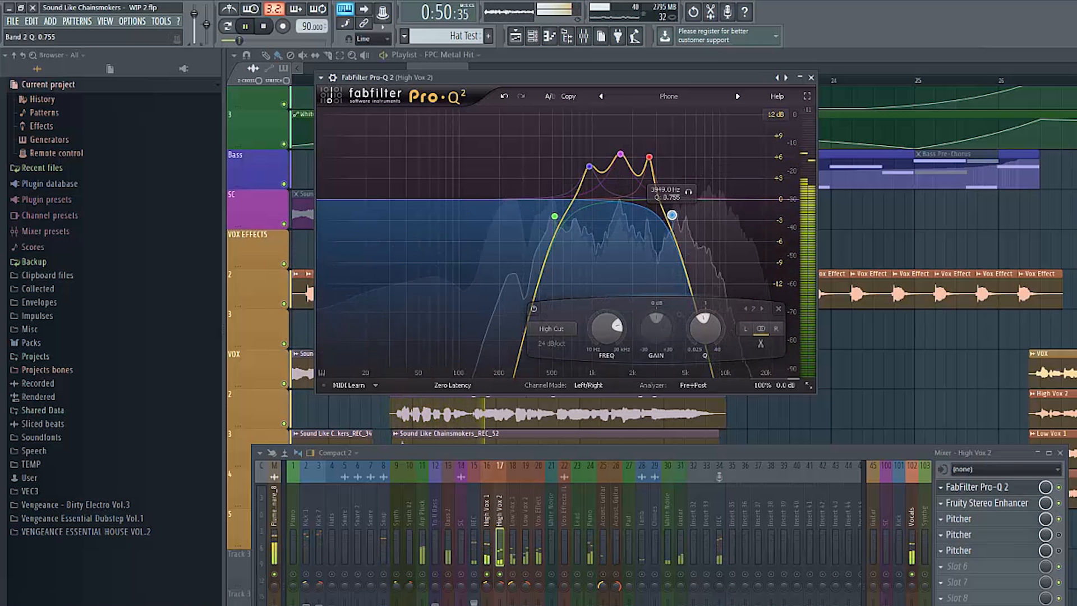
key(space)
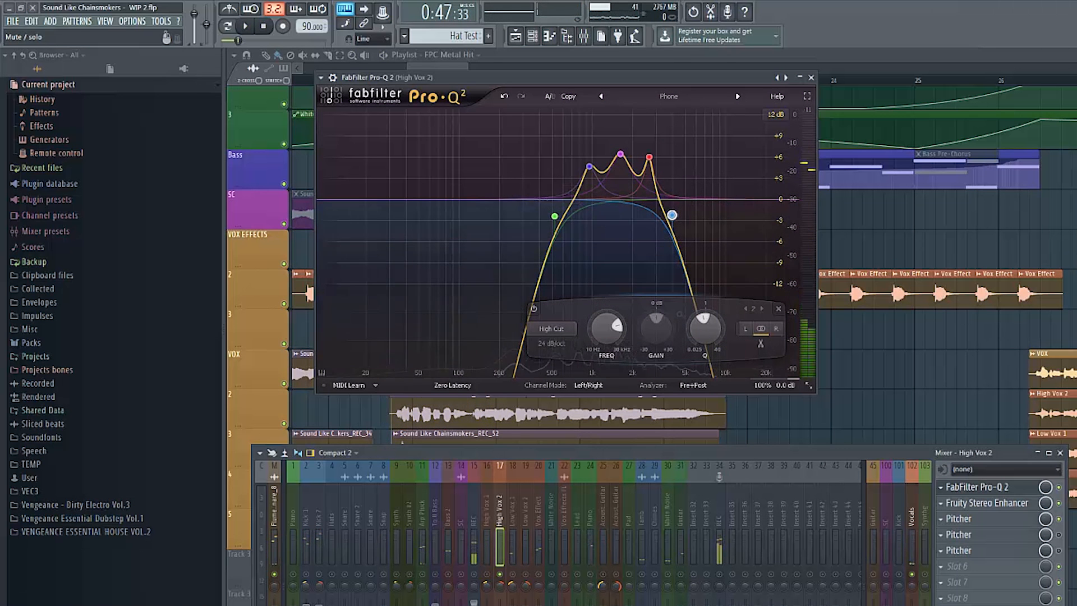
key(space)
key(space)
- Widen High Vox 2's low and high cuts, reshape the bells with a dip near 2 kHz and boosts near 1 and 5 kHz, and play it
drag(672, 215, 745, 211)
drag(554, 216, 544, 201)
click(621, 153)
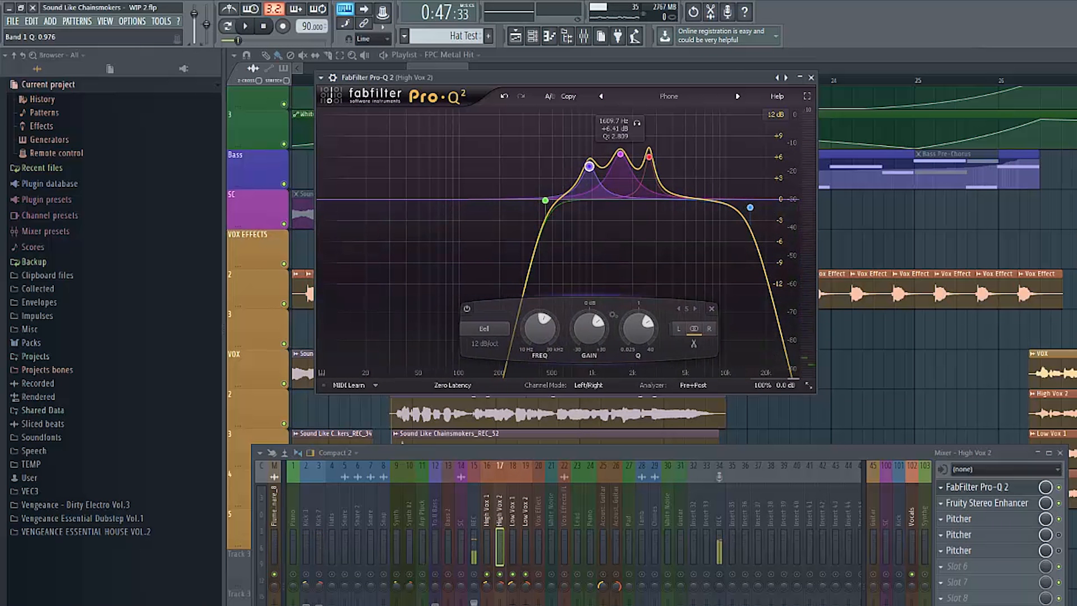
drag(621, 153, 639, 194)
drag(649, 157, 631, 213)
key(space)
drag(589, 167, 597, 178)
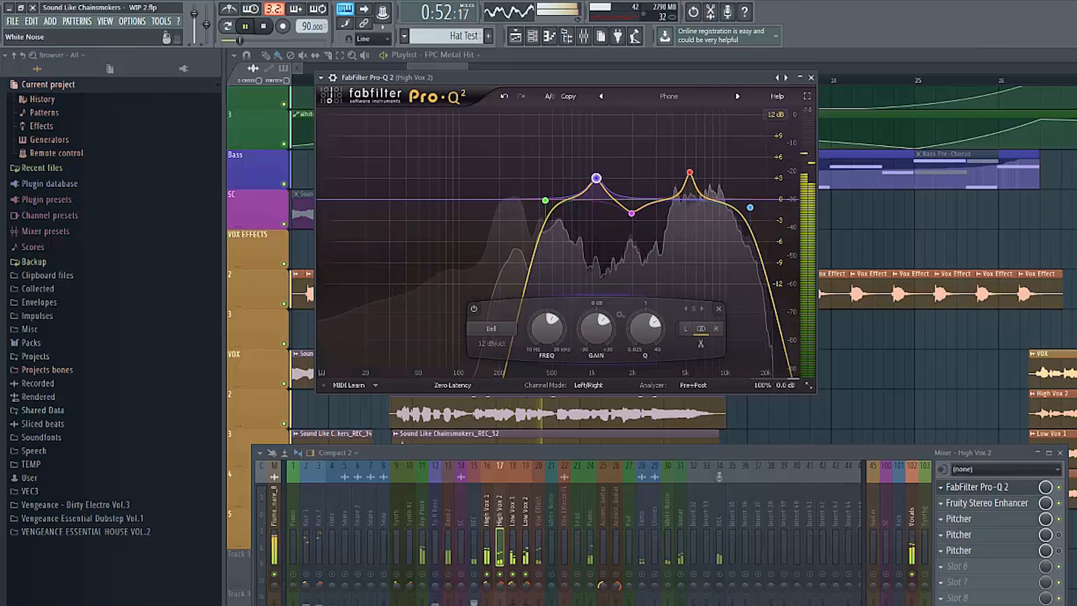
key(space)
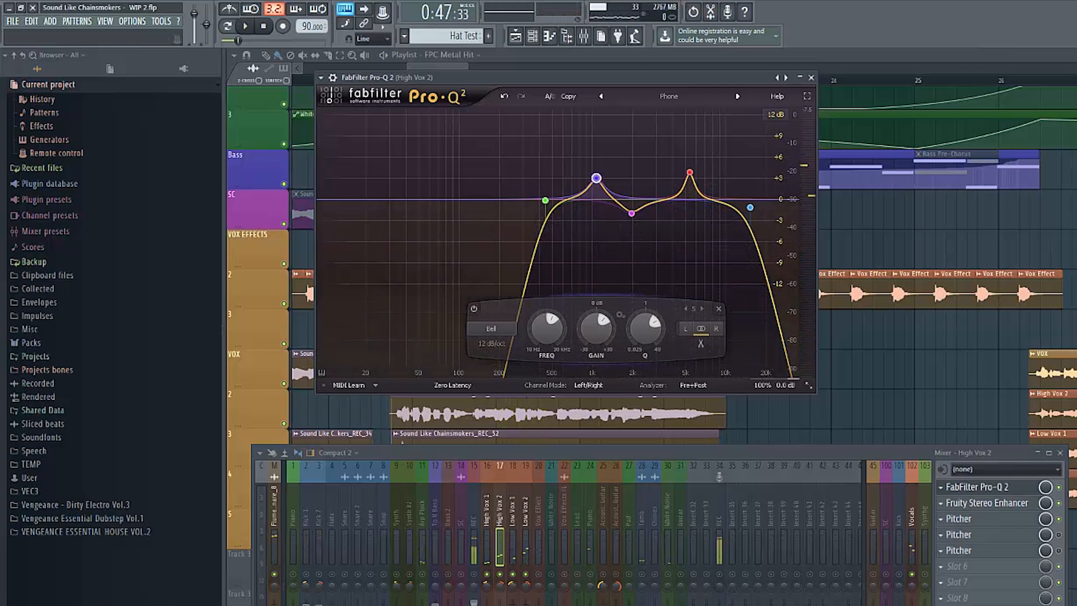
- Close the equalizer and mixer, and move the playhead to the chorus vocal clips midway between bars 26 and 27
click(811, 77)
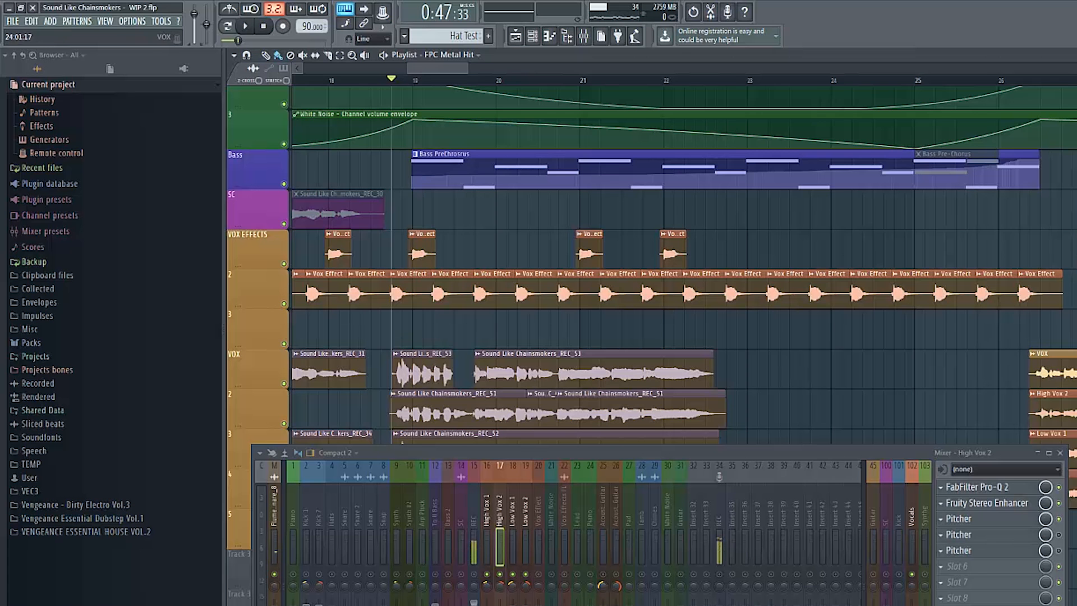
key(F9)
scroll(702, 440, left, 1)
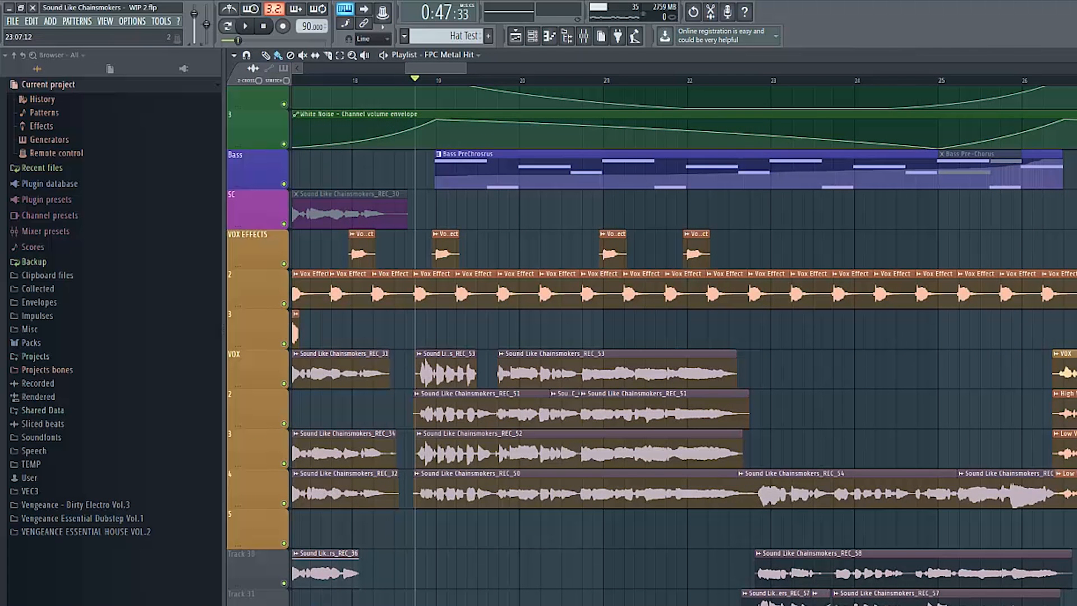
scroll(672, 449, down, 4)
drag(777, 370, 564, 423)
drag(543, 304, 745, 404)
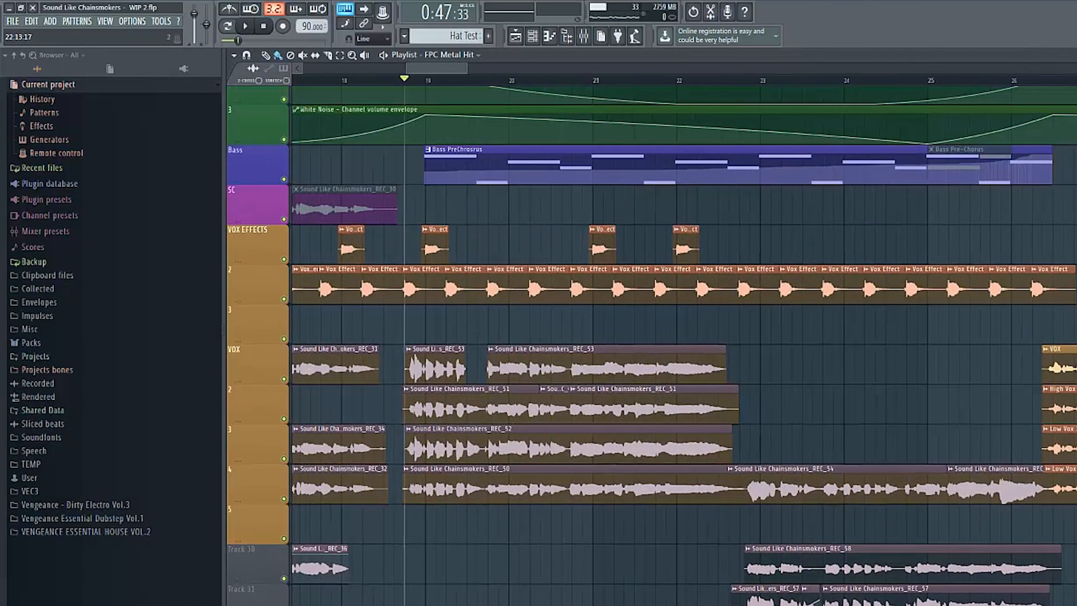
drag(870, 410, 385, 483)
drag(601, 80, 570, 80)
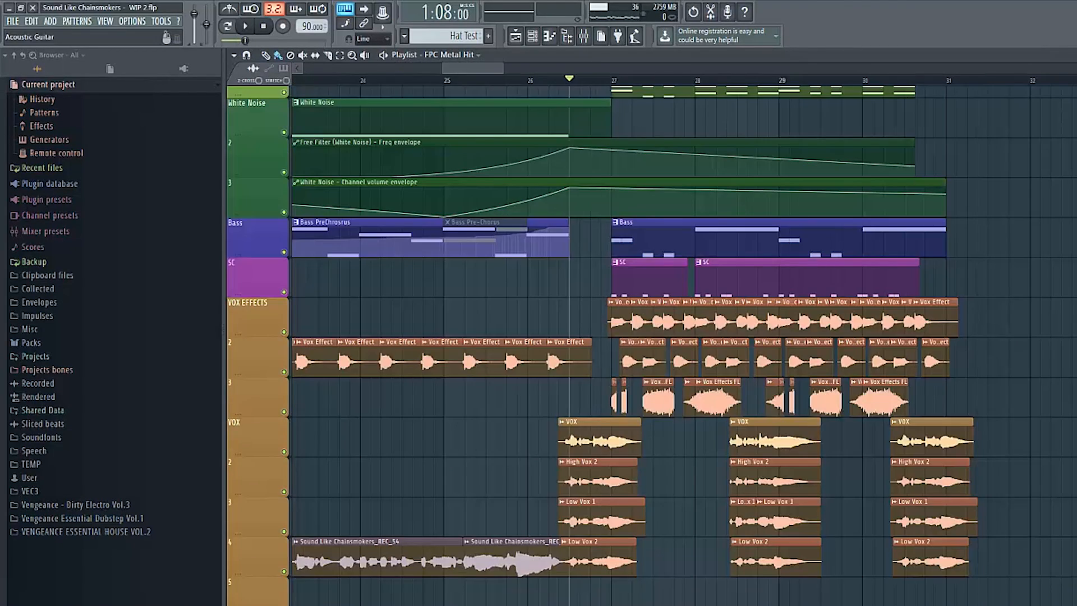
- Show the Vocals bus track and its effect chain in the mixer
key(F9)
drag(888, 215, 911, 221)
click(901, 272)
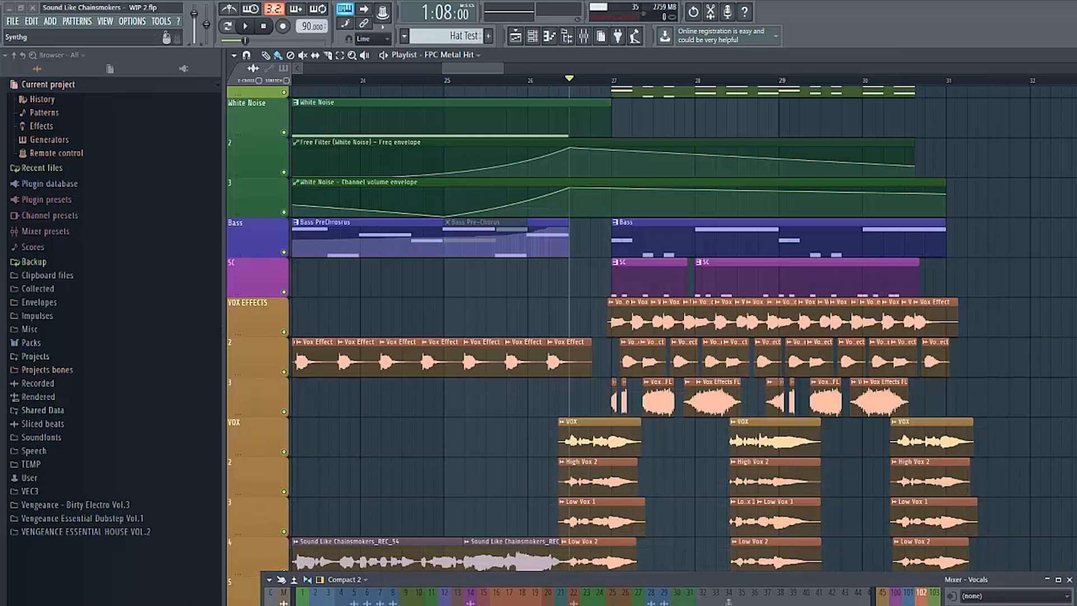
key(F9)
key(F9)
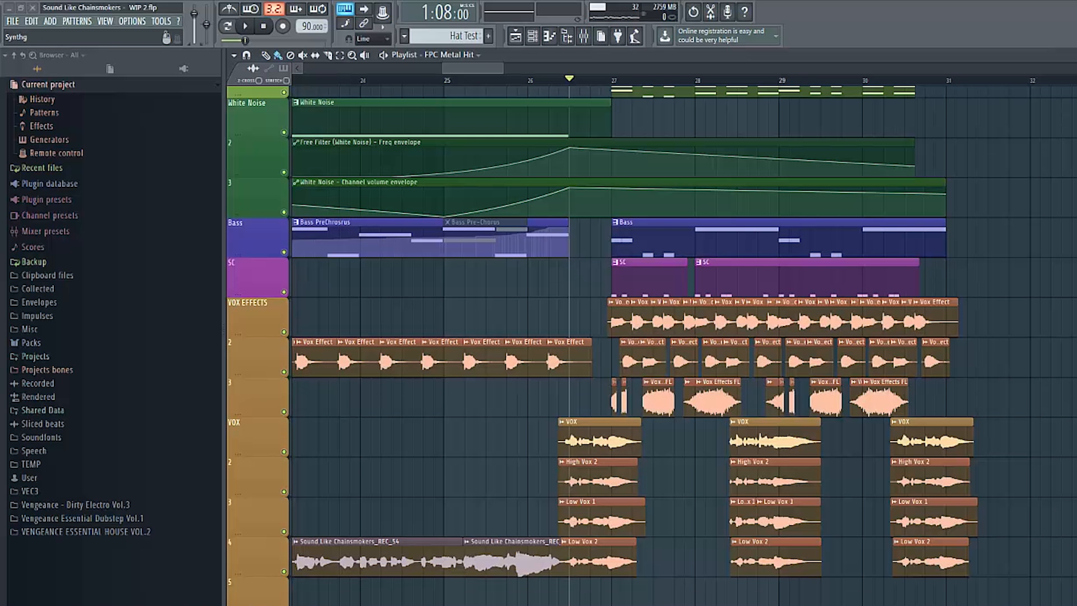
key(F9)
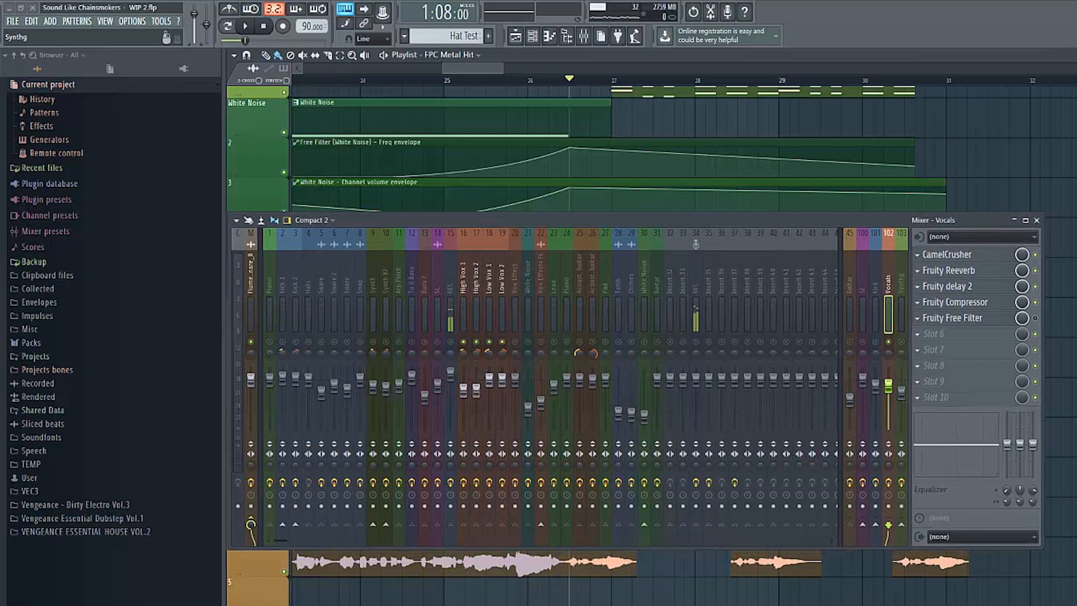
key(F9)
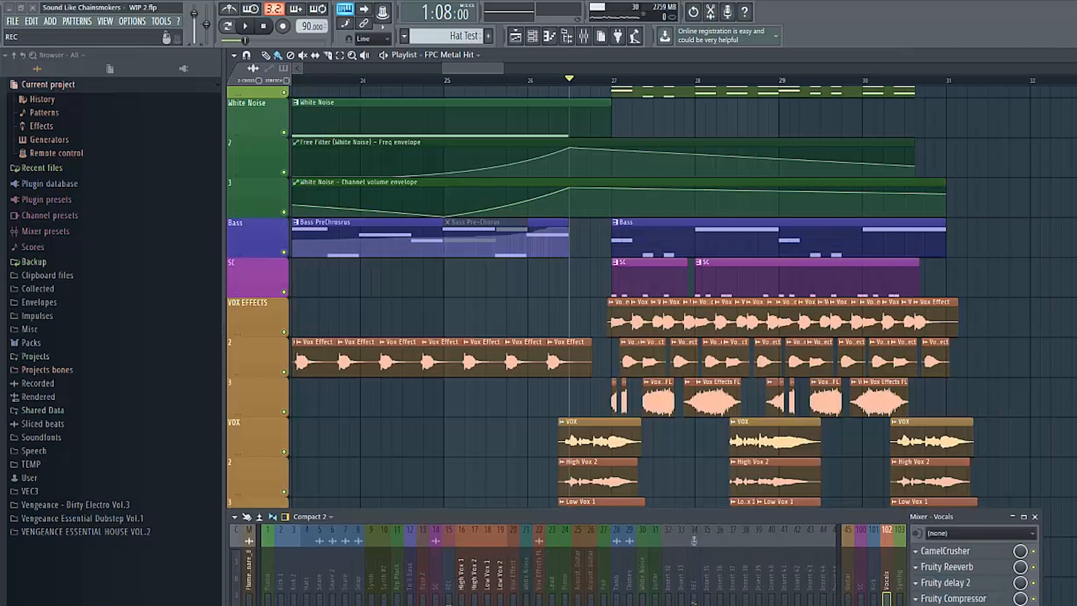
- Play the chorus vocals from midway between bars 26 and 27, and reopen the mixer
key(space)
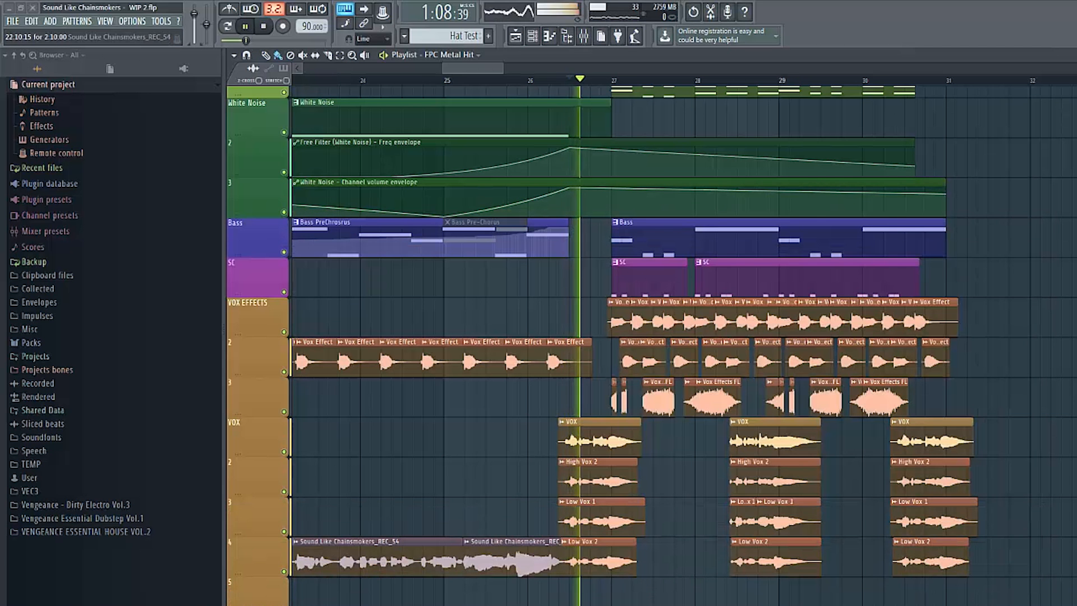
key(space)
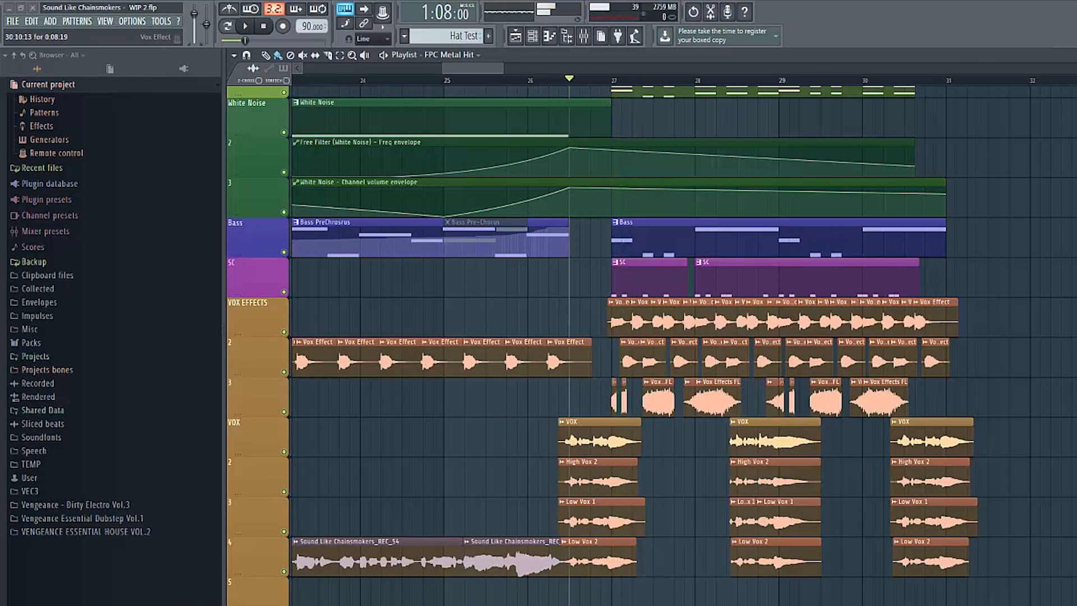
key(F9)
key(F9)
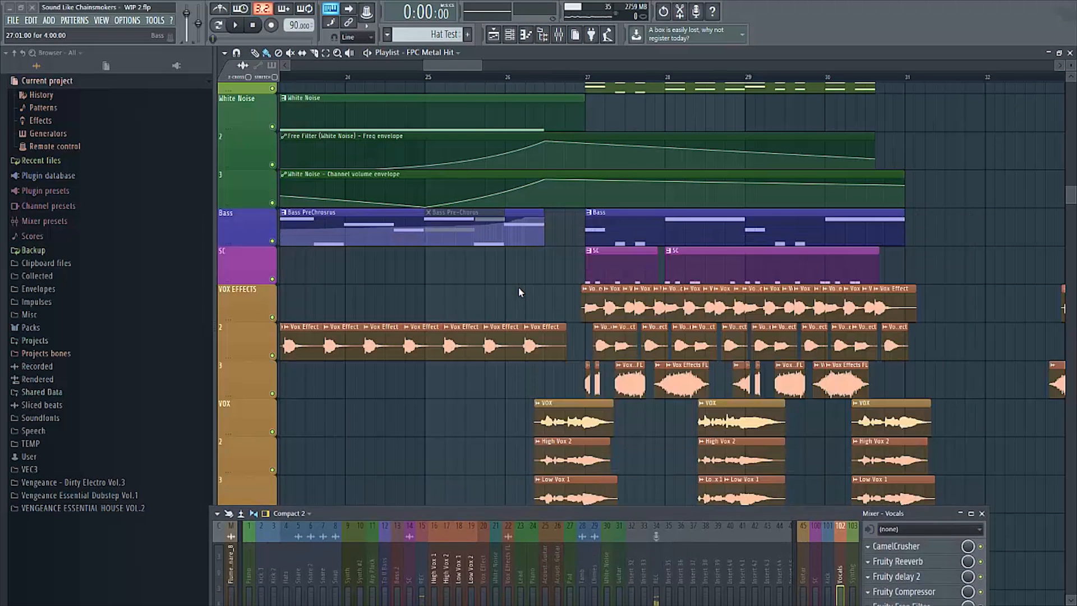
- Inspect the CamelCrusher settings on the Vocals bus, close the plugin, and play the chorus vocals
drag(701, 529, 735, 444)
click(926, 227)
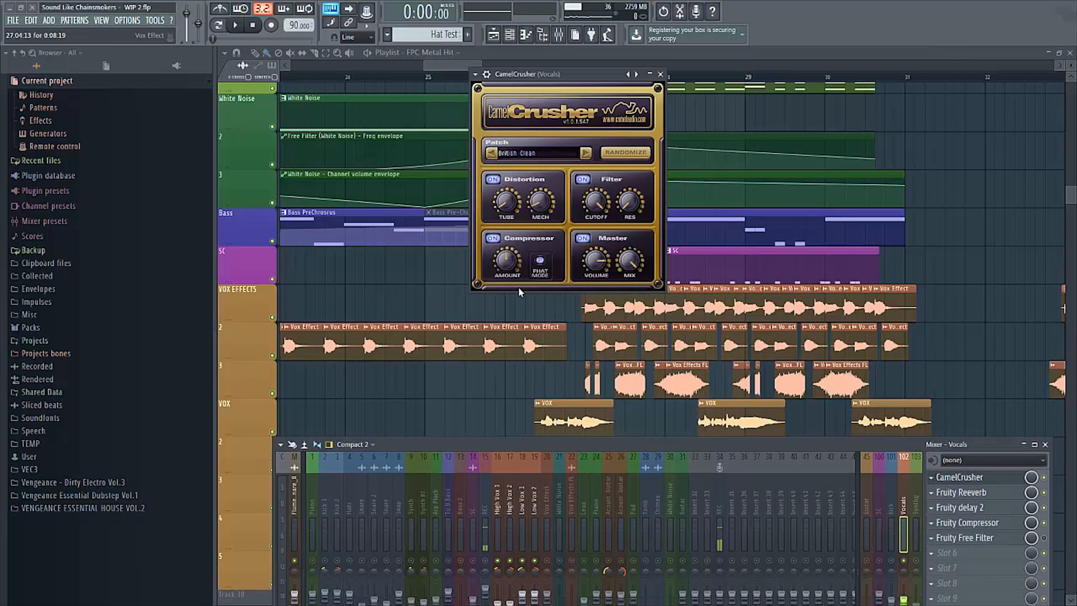
drag(584, 74, 571, 141)
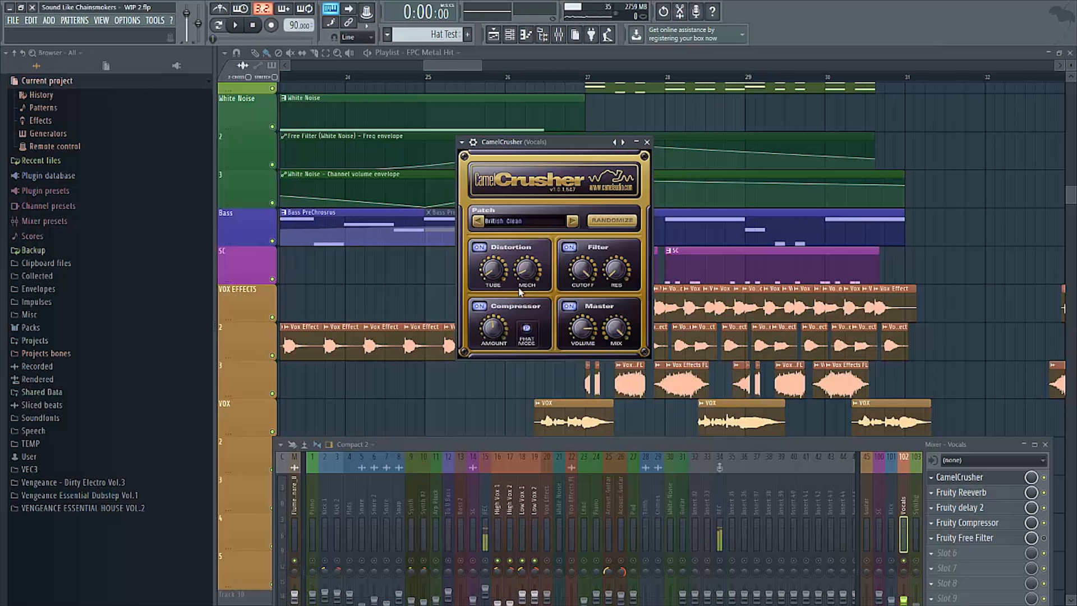
mouse_move(564, 141)
mouse_down()
mouse_move(633, 111)
mouse_move(738, 171)
mouse_up()
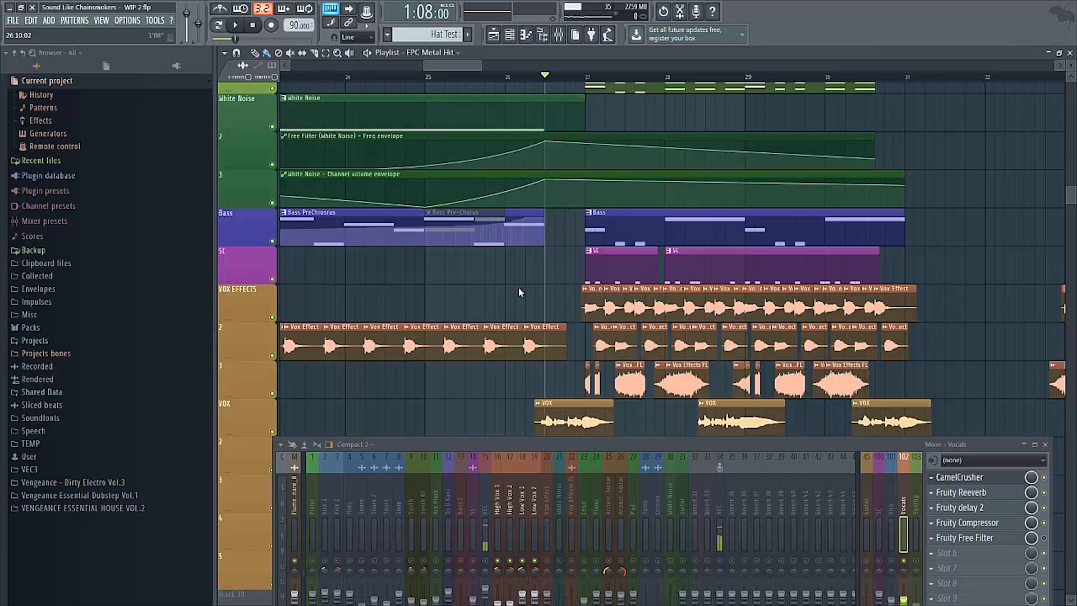
key(space)
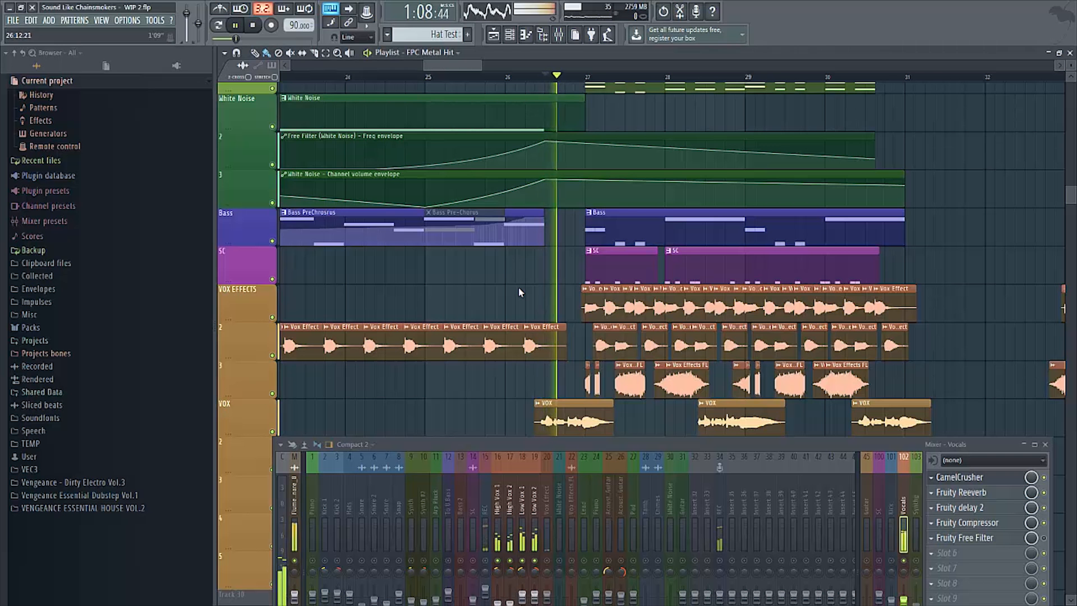
key(space)
- Open Fruity Reeverb on the Vocals bus and set its LowCut to 1239 Hz
click(962, 492)
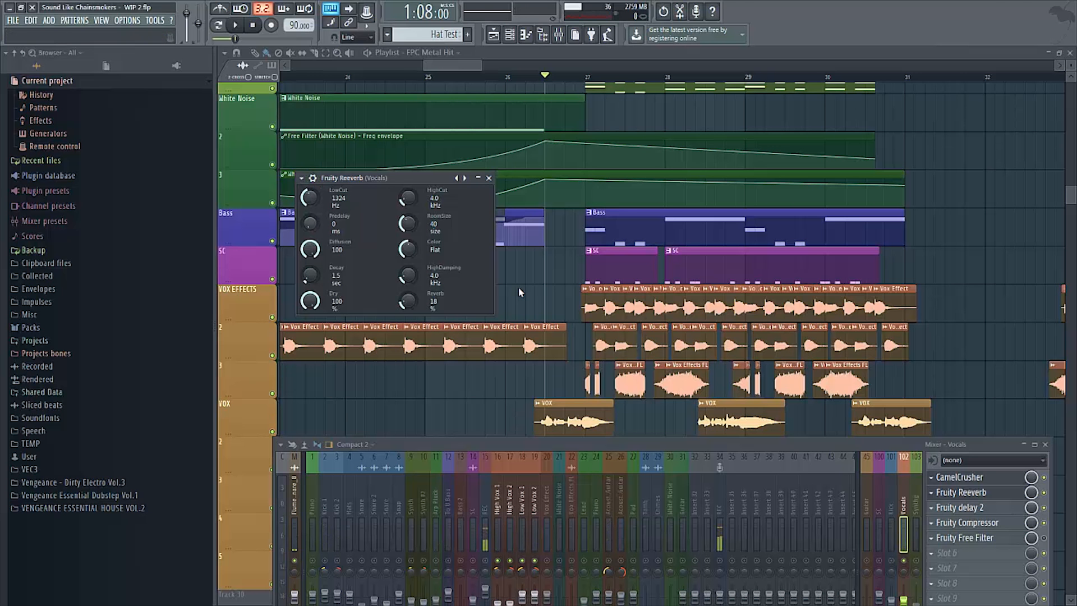
mouse_move(310, 197)
mouse_down()
mouse_move(368, 171)
mouse_move(528, 176)
mouse_up()
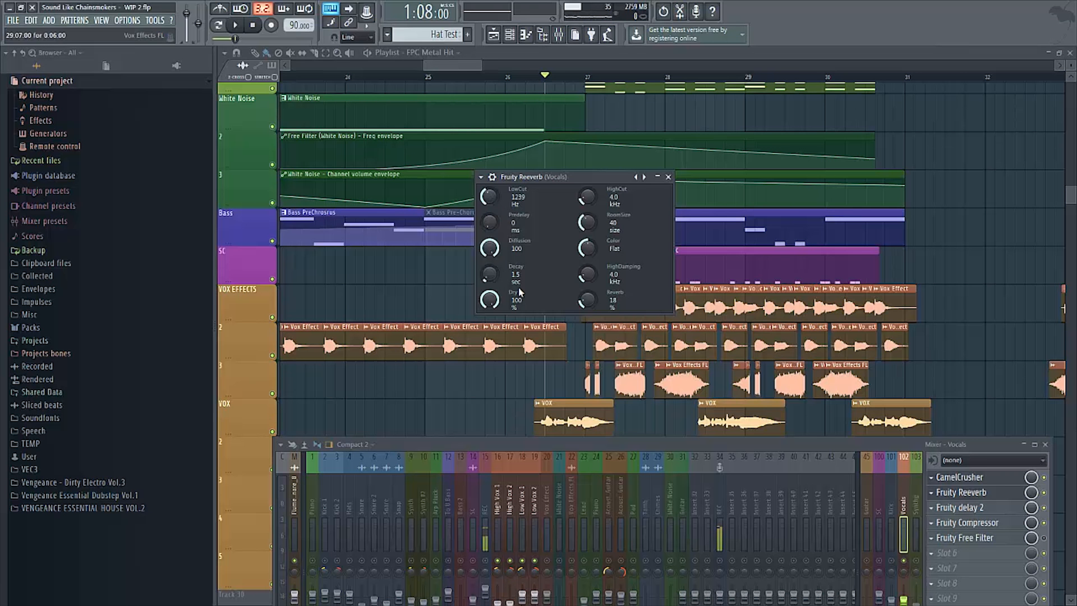
- View the Fruity delay 2 and Fruity Compressor on the Vocals bus and close the plugin windows
click(960, 508)
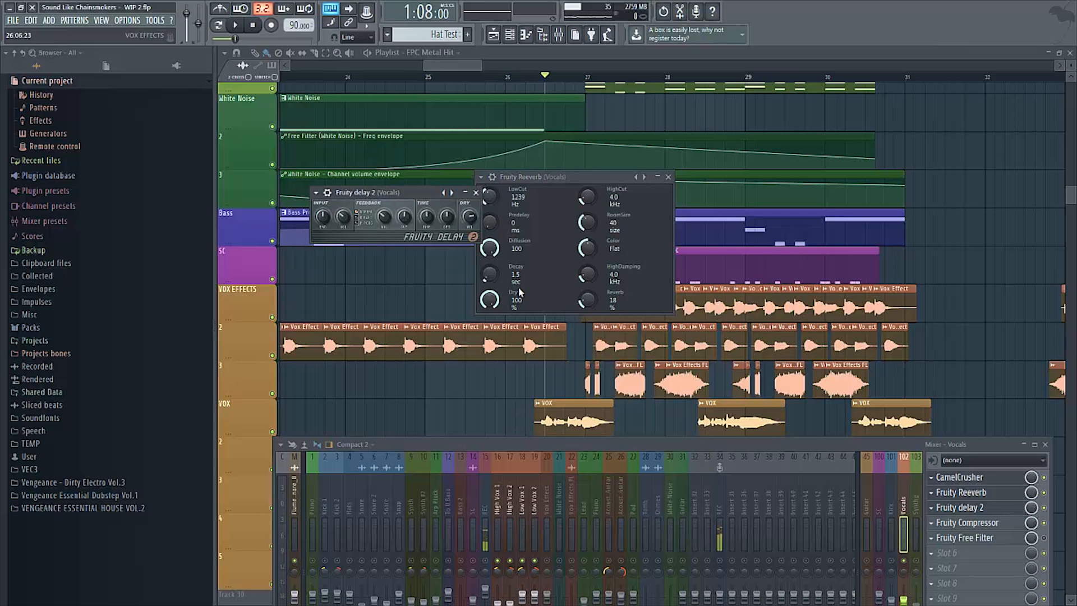
click(960, 507)
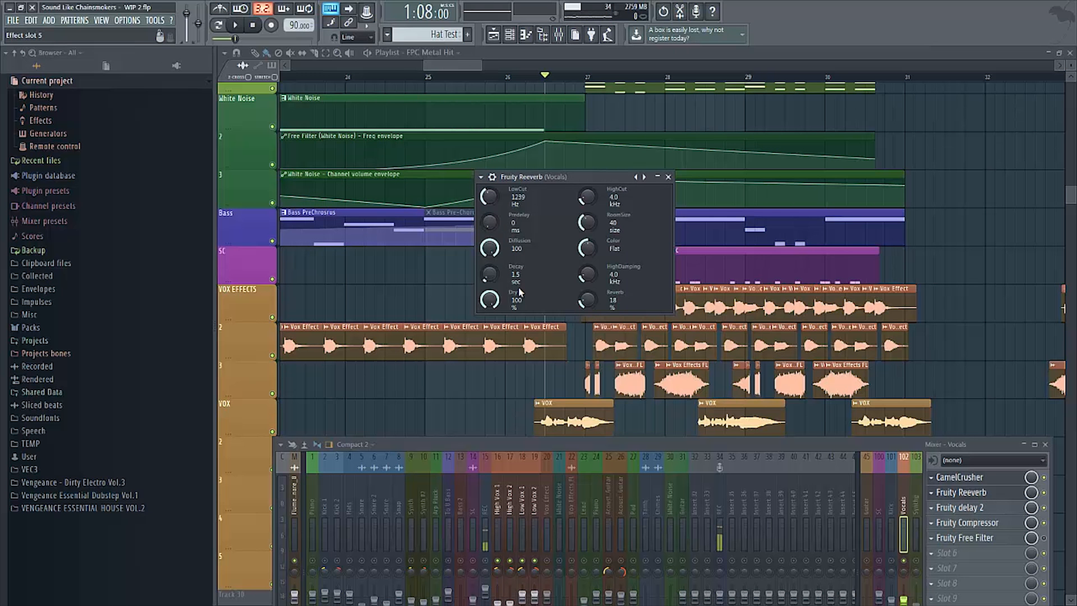
click(968, 522)
click(967, 523)
key(Escape)
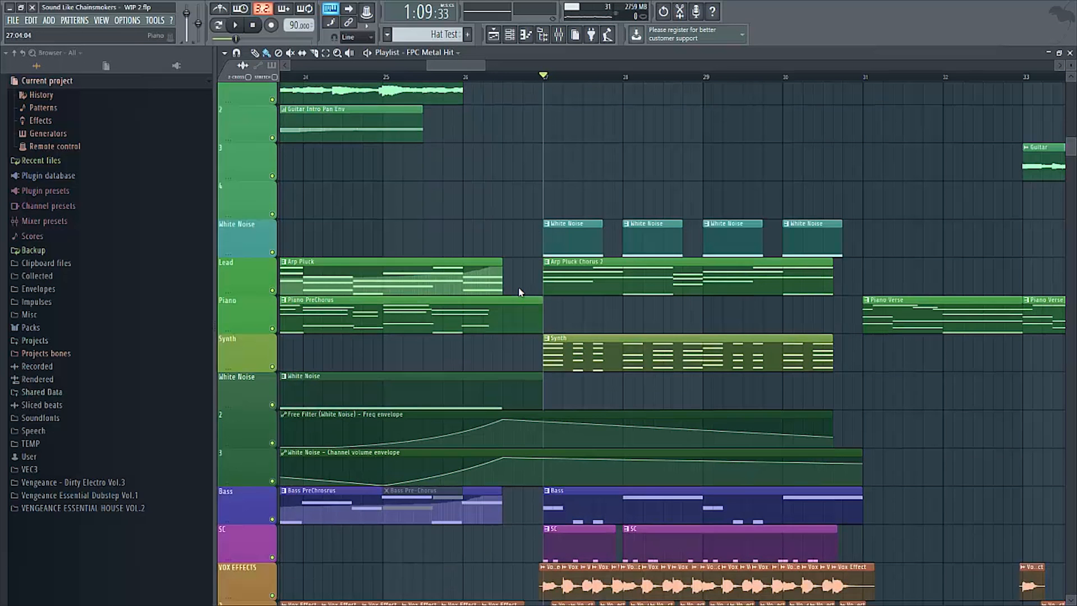
- Look over the chorus tracks from bar 27 in the playlist, from the vocals up to the drums
scroll(519, 291, down, 4)
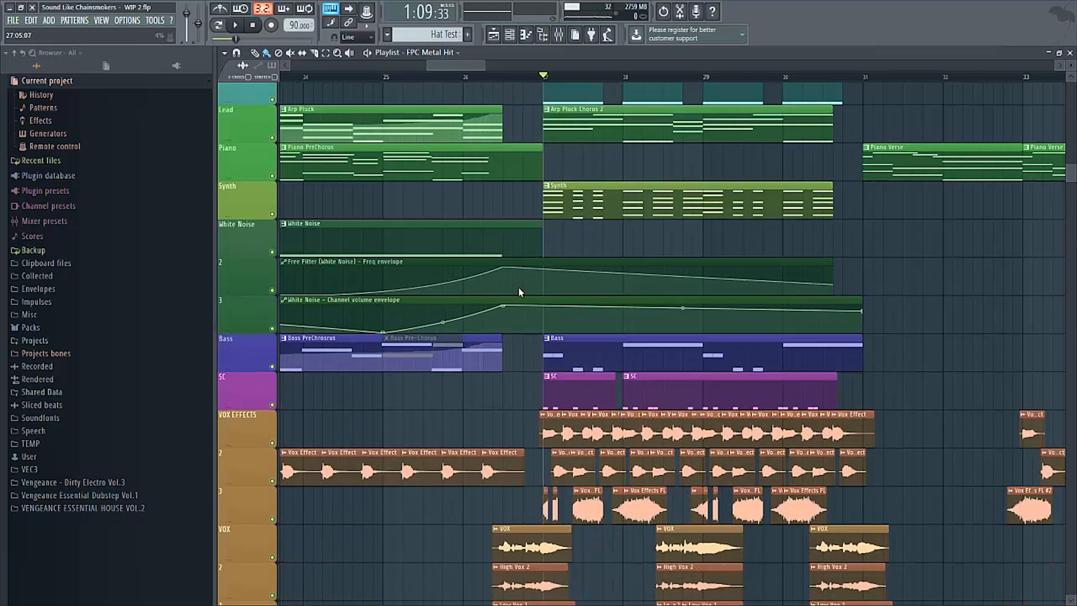
scroll(519, 292, up, 6)
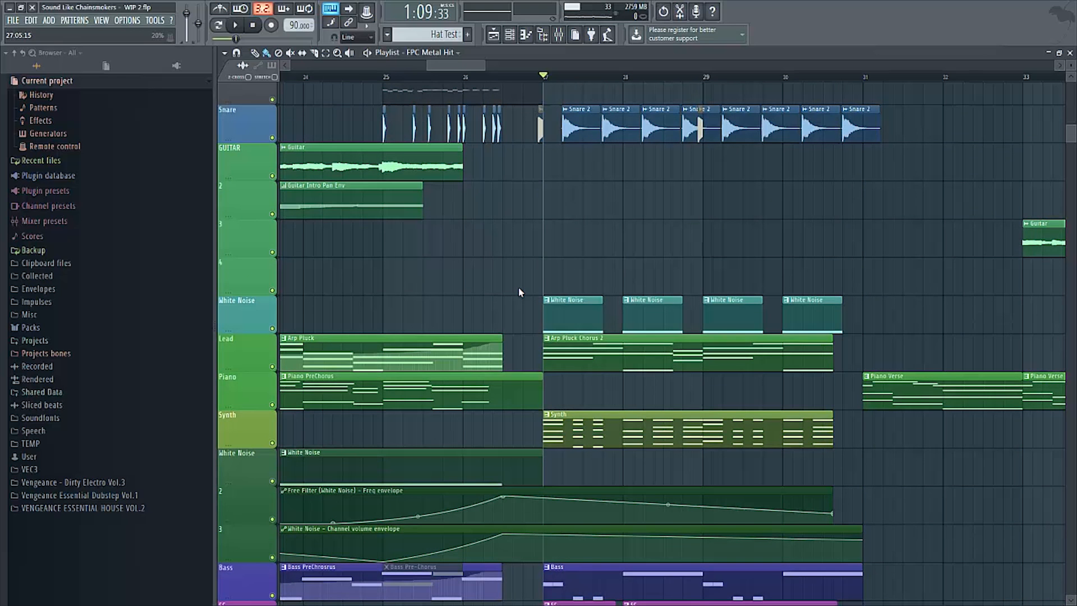